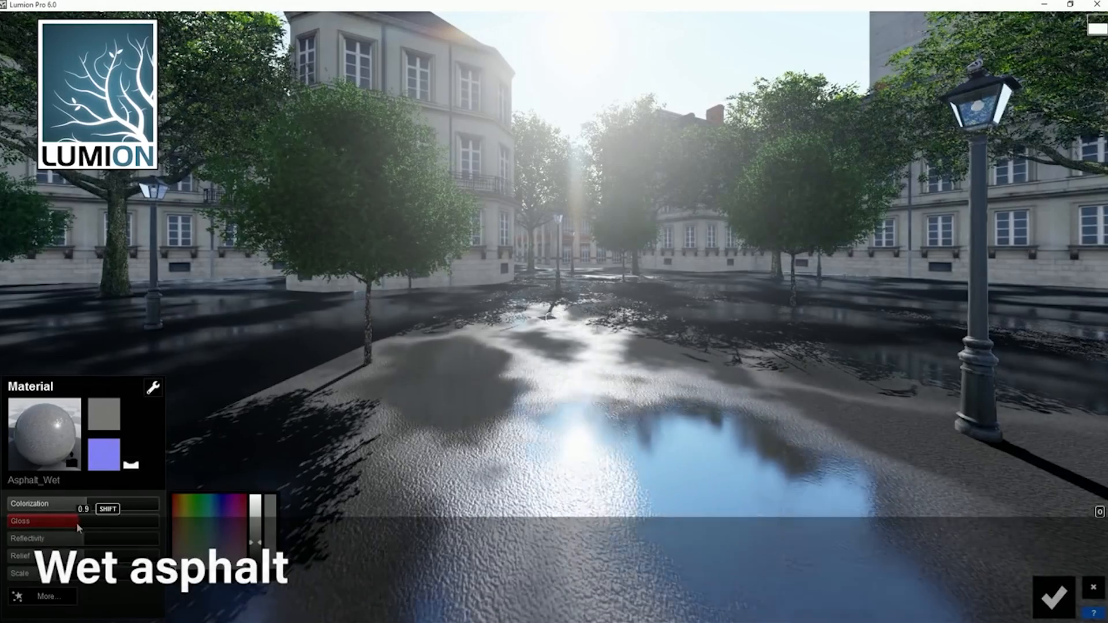
click(43, 418)
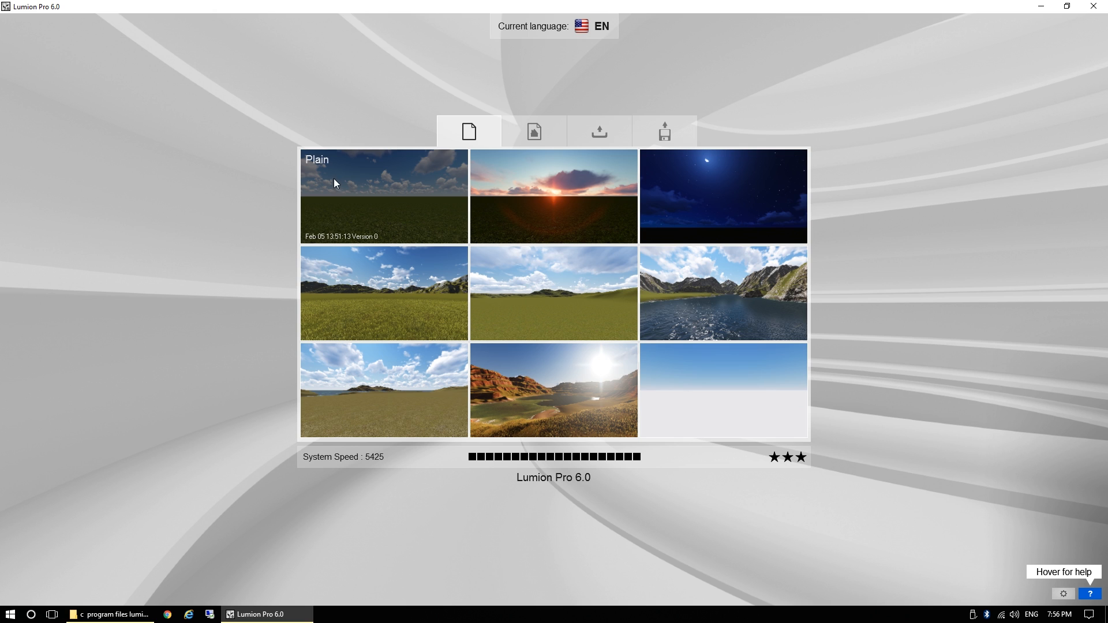
Start a new scene from the Plain template.
click(396, 205)
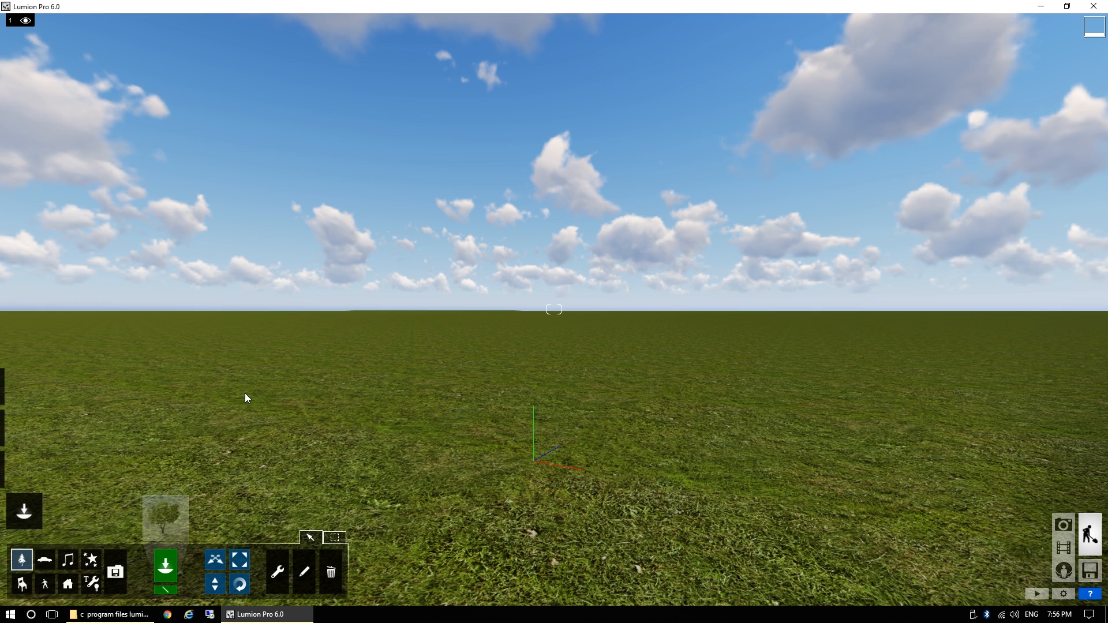
mouse_move(2, 381)
mouse_move(19, 28)
Look around the empty scene, turning the camera sideways and tilting it between the sky and the grass.
right_drag(567, 463, 776, 554)
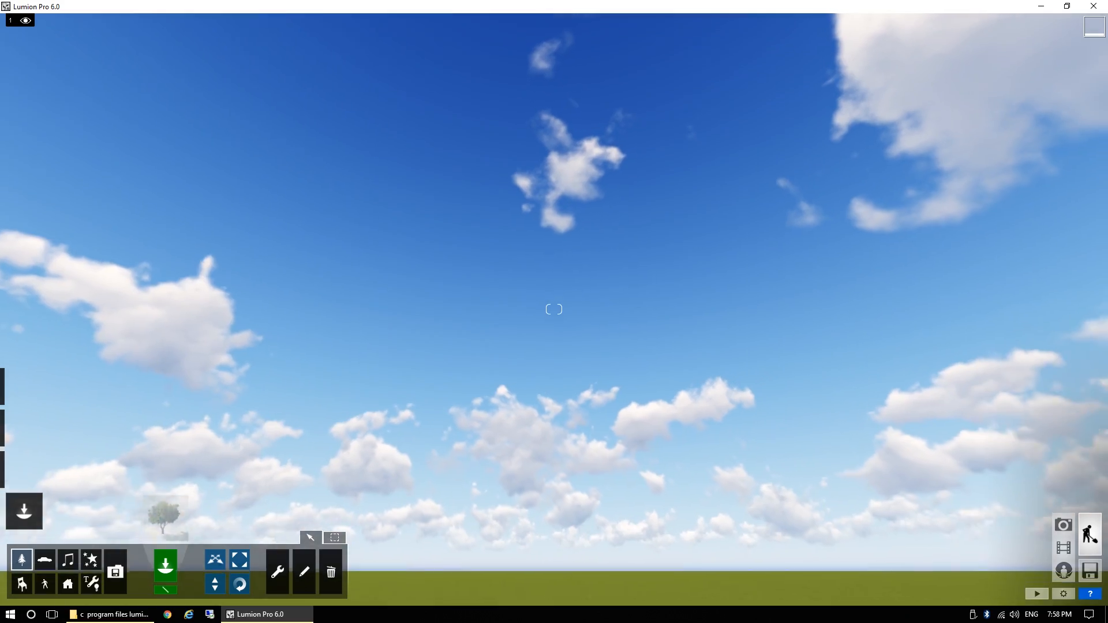
right_drag(777, 288, 848, 401)
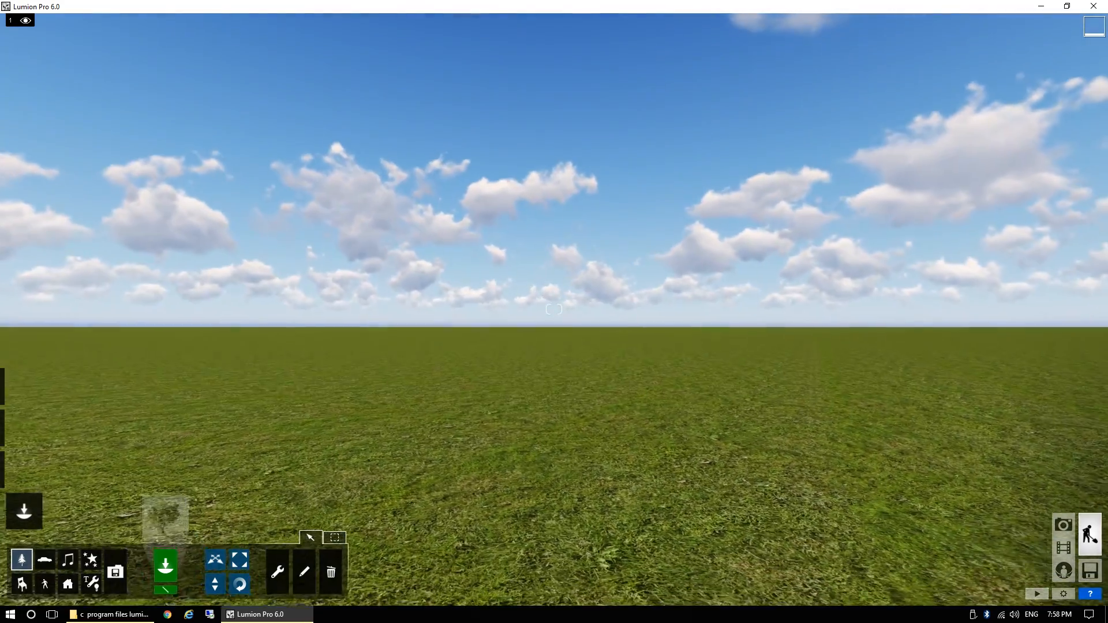
right_drag(779, 401, 892, 433)
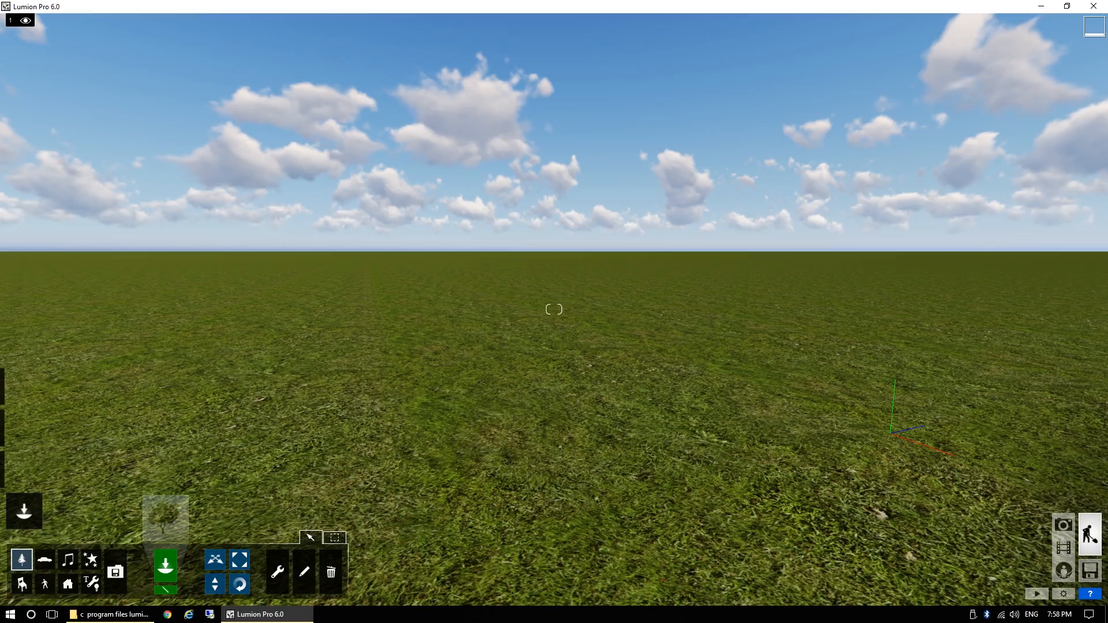
right_drag(890, 433, 560, 428)
right_drag(554, 309, 398, 316)
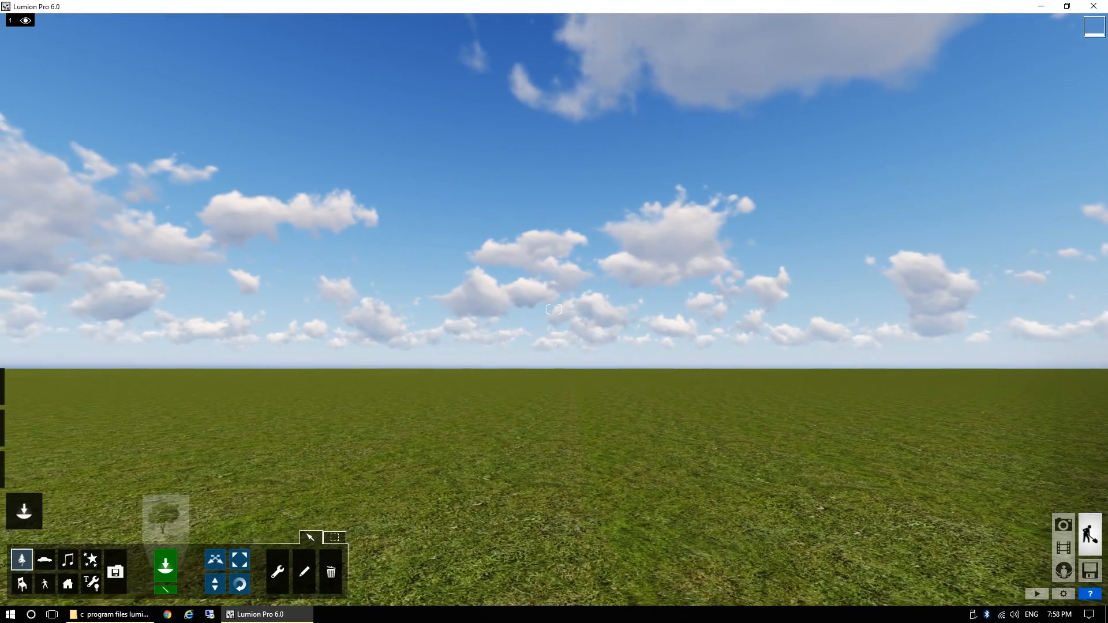
right_drag(553, 309, 543, 316)
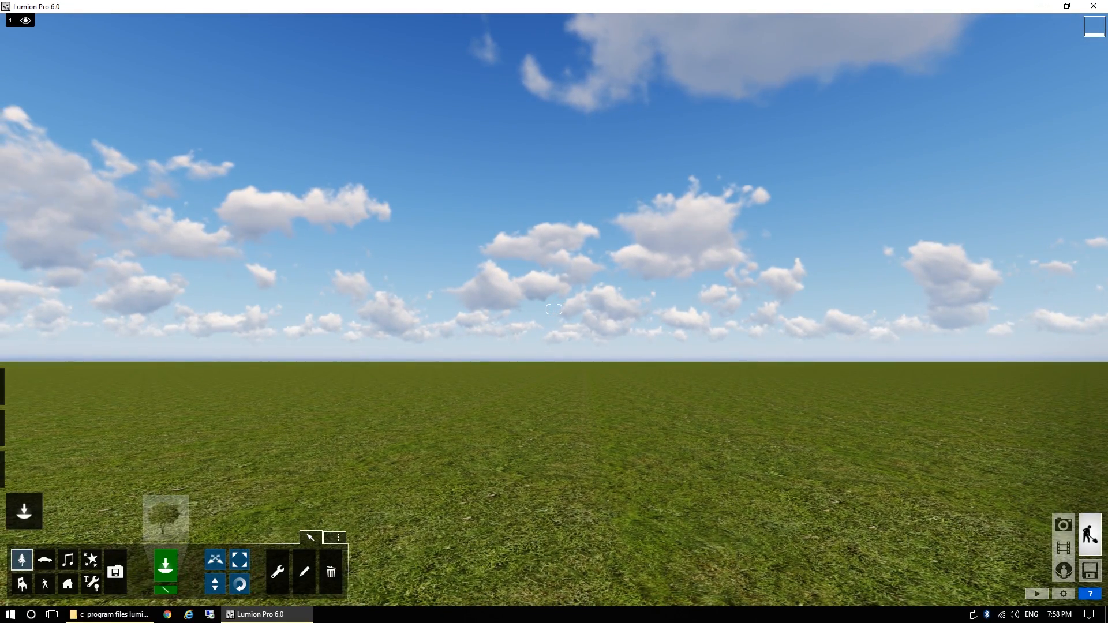
Move the camera forward, backward, left and right across the plain.
key(w)
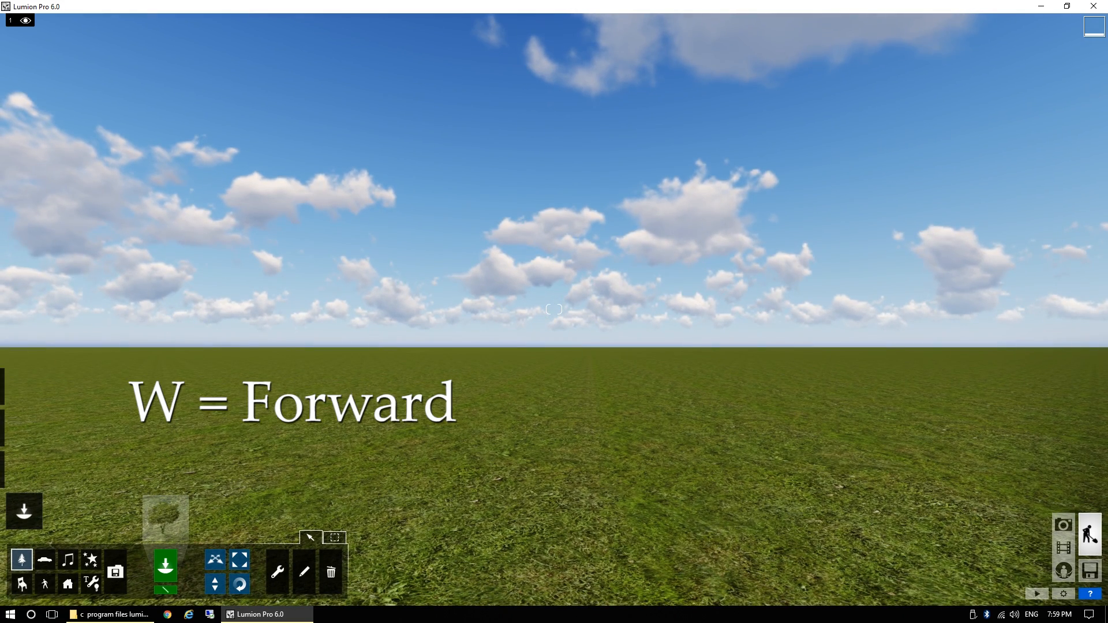
key(w)
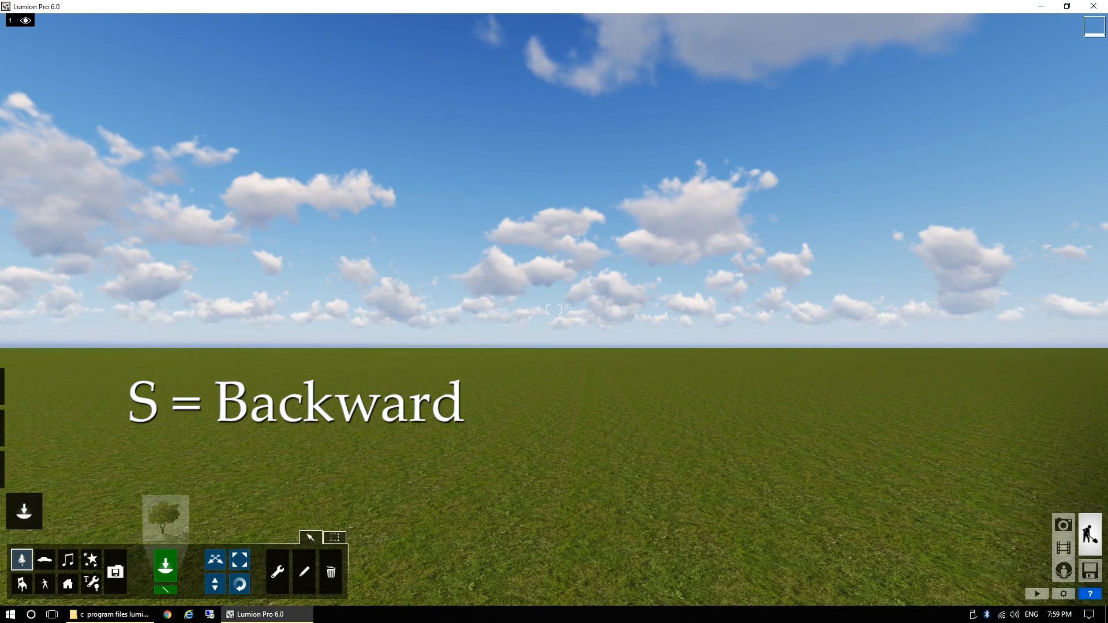
key(s)
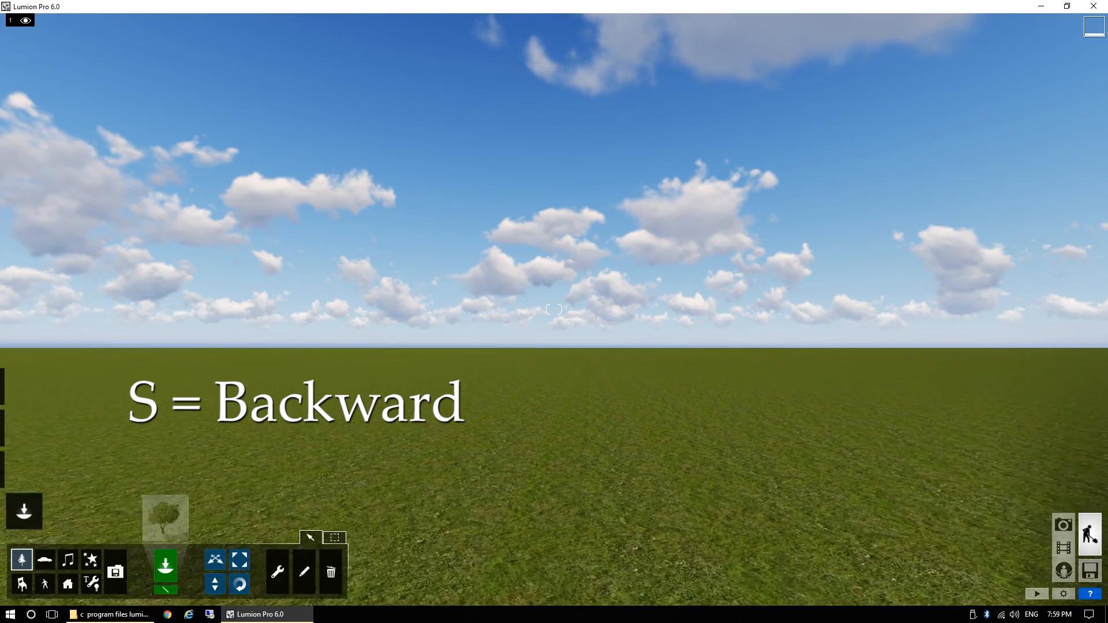
key(s)
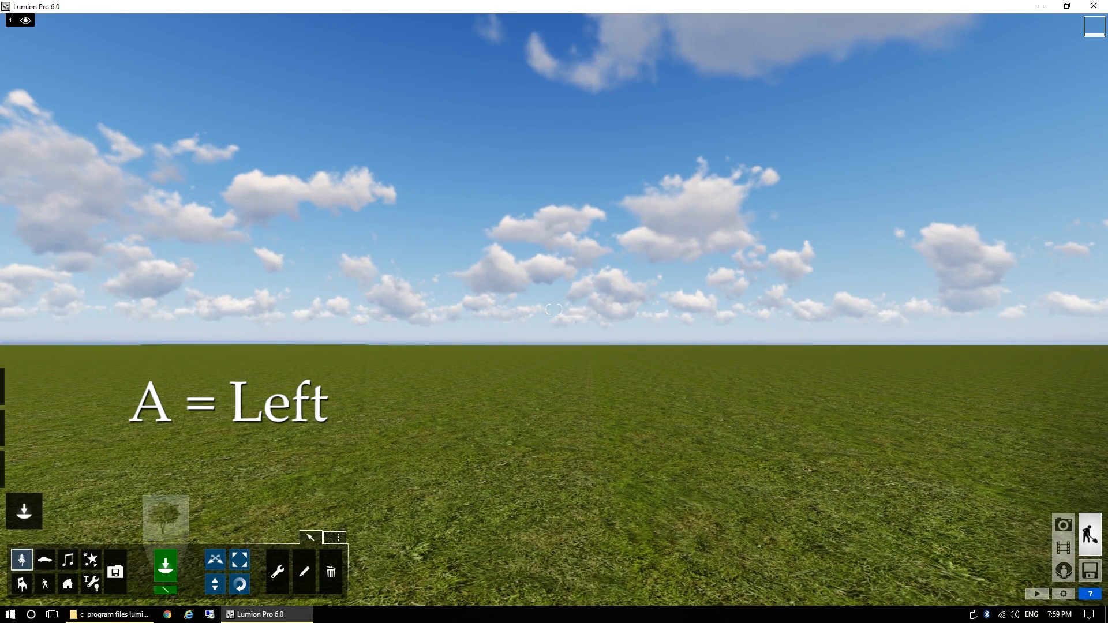
key(a)
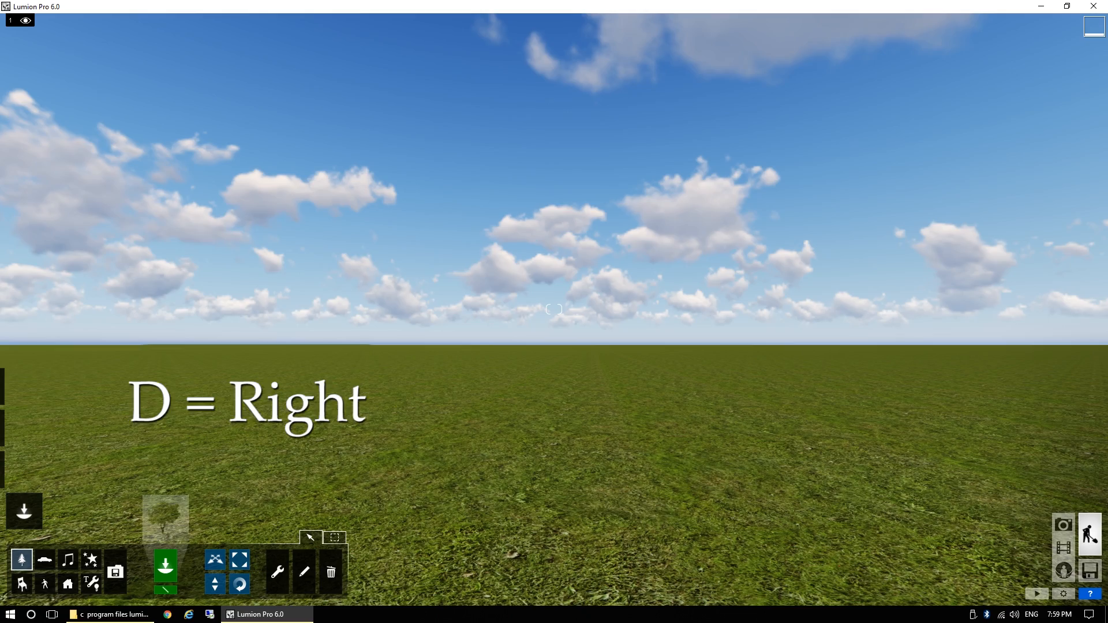
key(d)
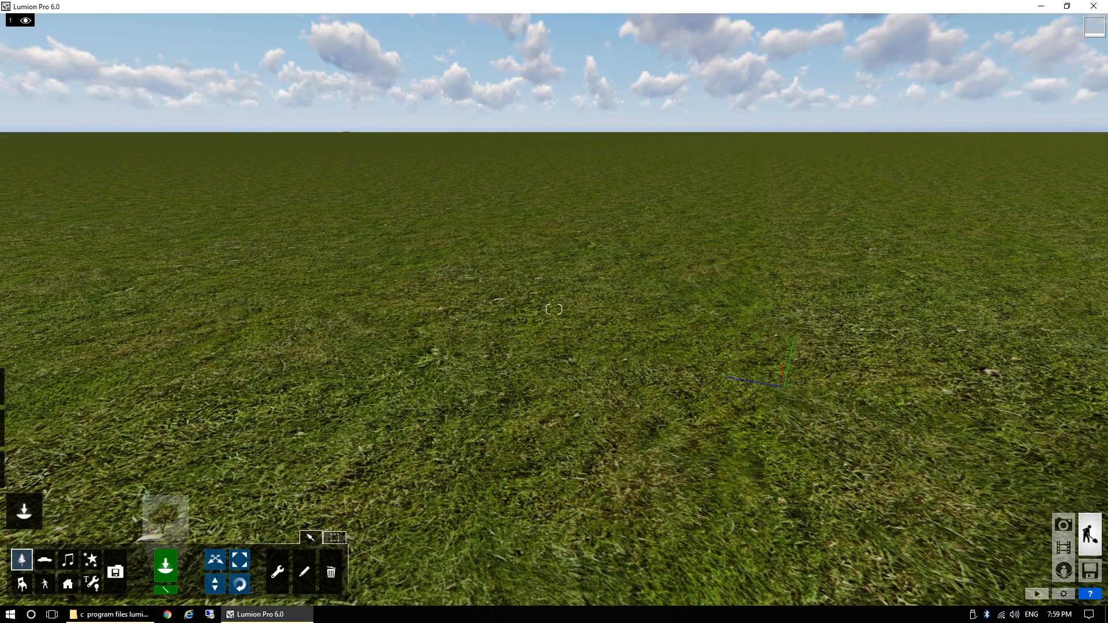
Combine moving and turning the camera to view the origin axes from different directions and heights.
mouse_move(554, 310)
right_down()
mouse_move(554, 320)
mouse_move(534, 163)
mouse_move(522, 251)
mouse_move(609, 346)
right_up()
right_drag(554, 310, 577, 249)
key(w)
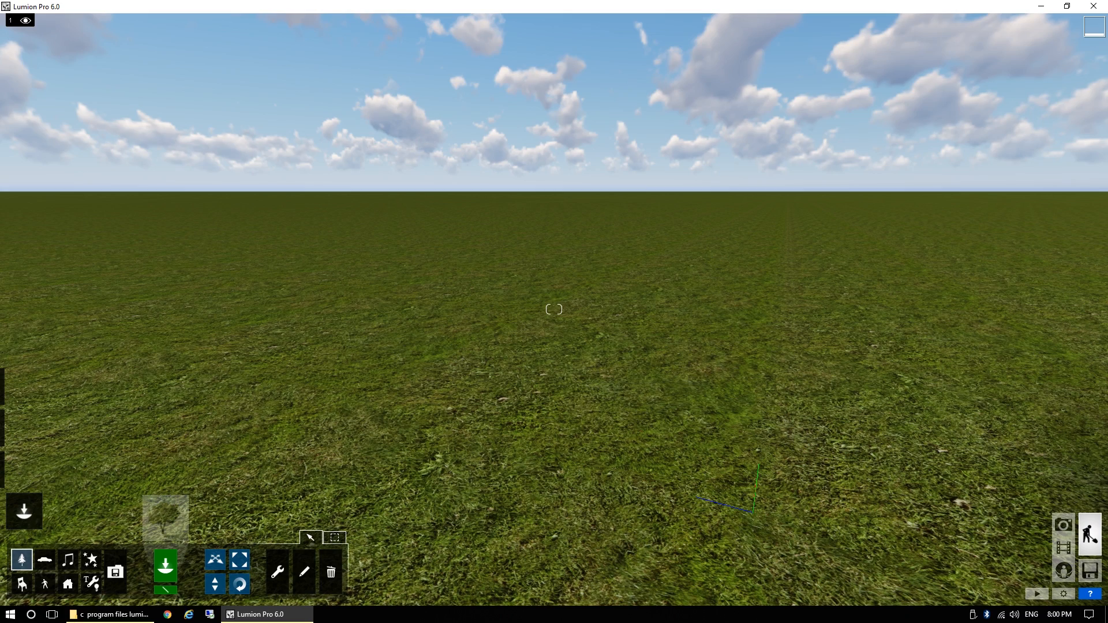
mouse_move(554, 309)
right_down()
mouse_move(462, 307)
mouse_move(404, 249)
mouse_move(289, 248)
mouse_move(127, 361)
right_up()
mouse_move(554, 309)
right_down()
mouse_move(520, 370)
mouse_move(427, 462)
mouse_move(294, 460)
mouse_move(508, 289)
mouse_move(341, 295)
right_up()
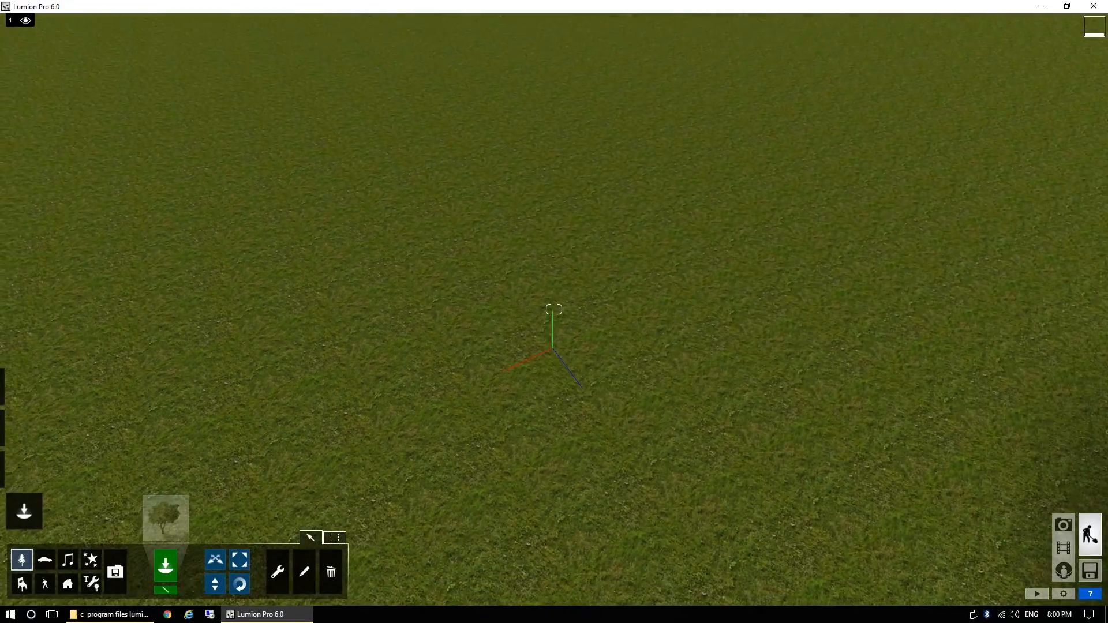
right_drag(554, 310, 561, 271)
mouse_move(554, 309)
right_down()
mouse_move(535, 263)
mouse_move(558, 312)
right_up()
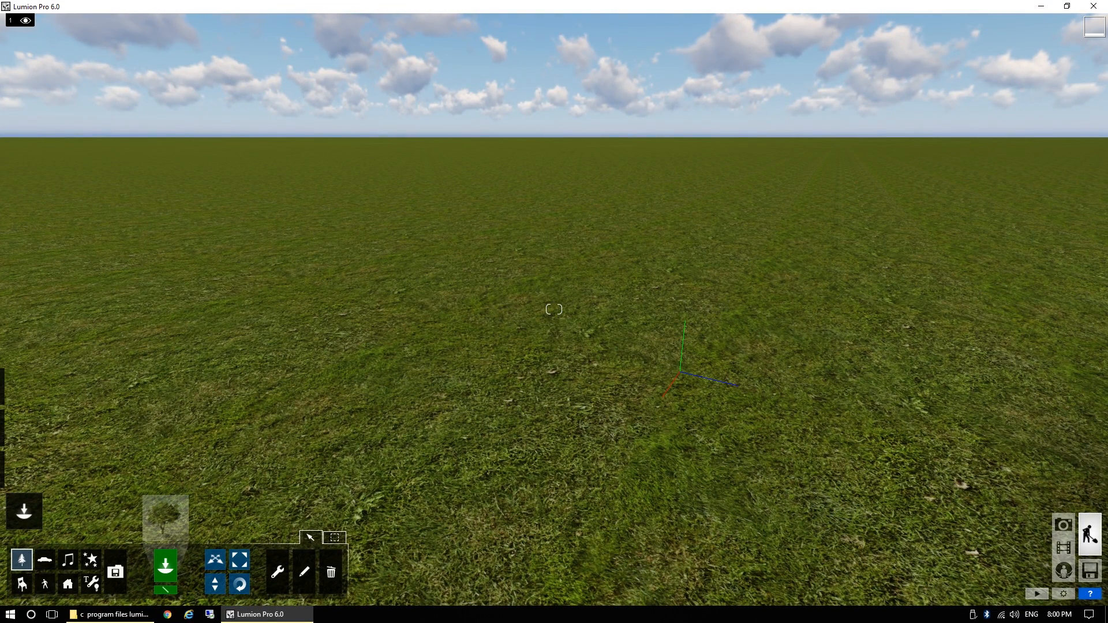
Practise varying the camera height, looking straight down at the ground and back up to the horizon.
mouse_move(554, 310)
right_down()
mouse_move(563, 340)
mouse_move(557, 287)
mouse_move(554, 303)
right_up()
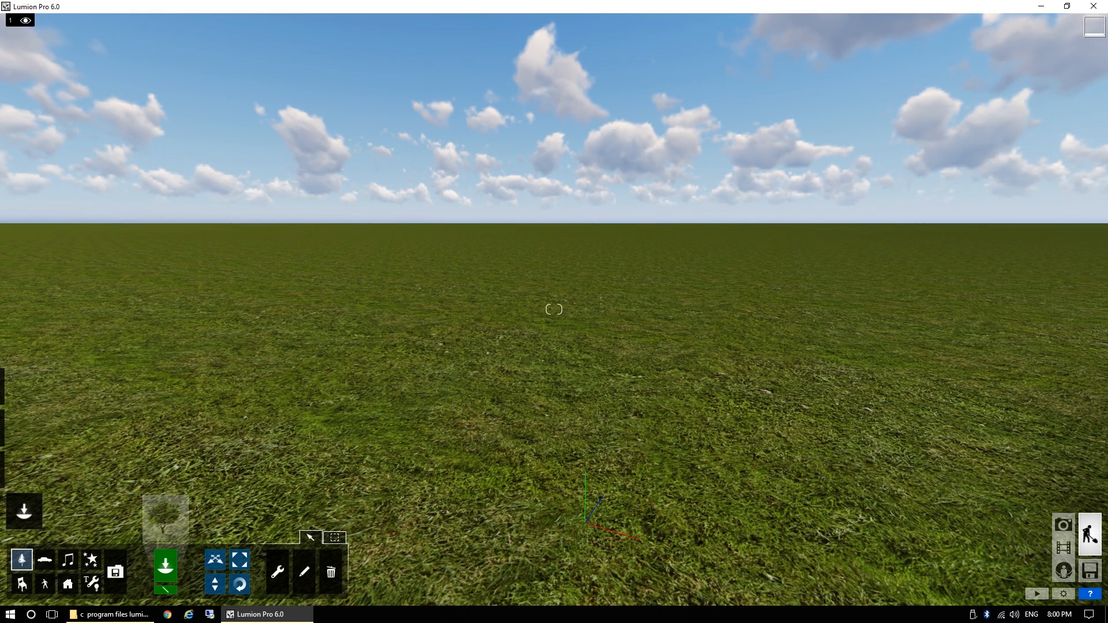
right_drag(554, 309, 555, 312)
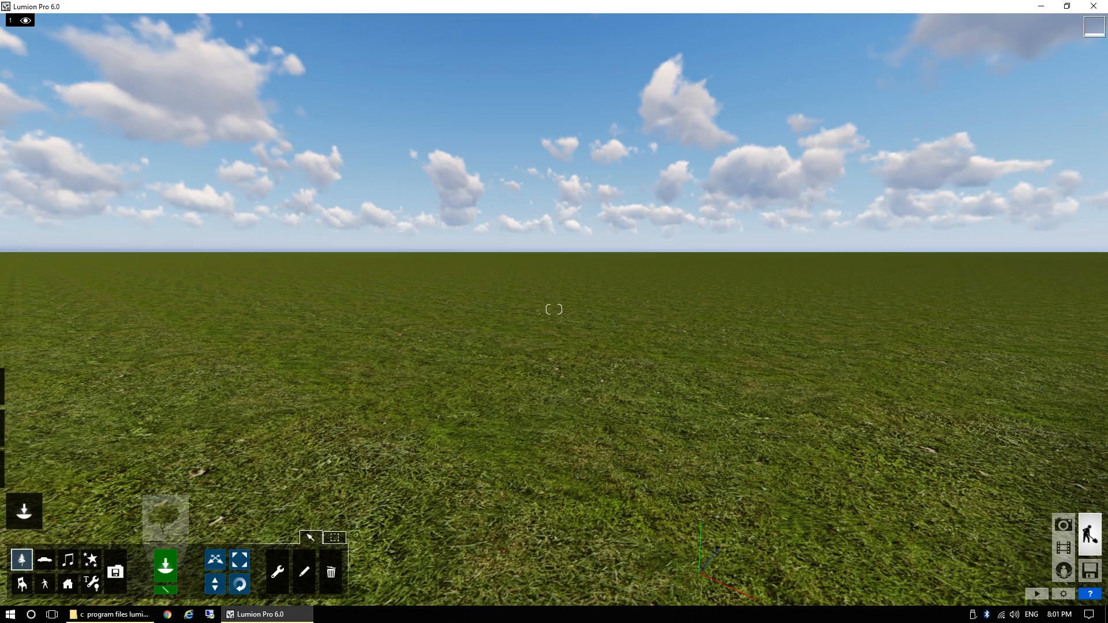
right_drag(554, 309, 554, 284)
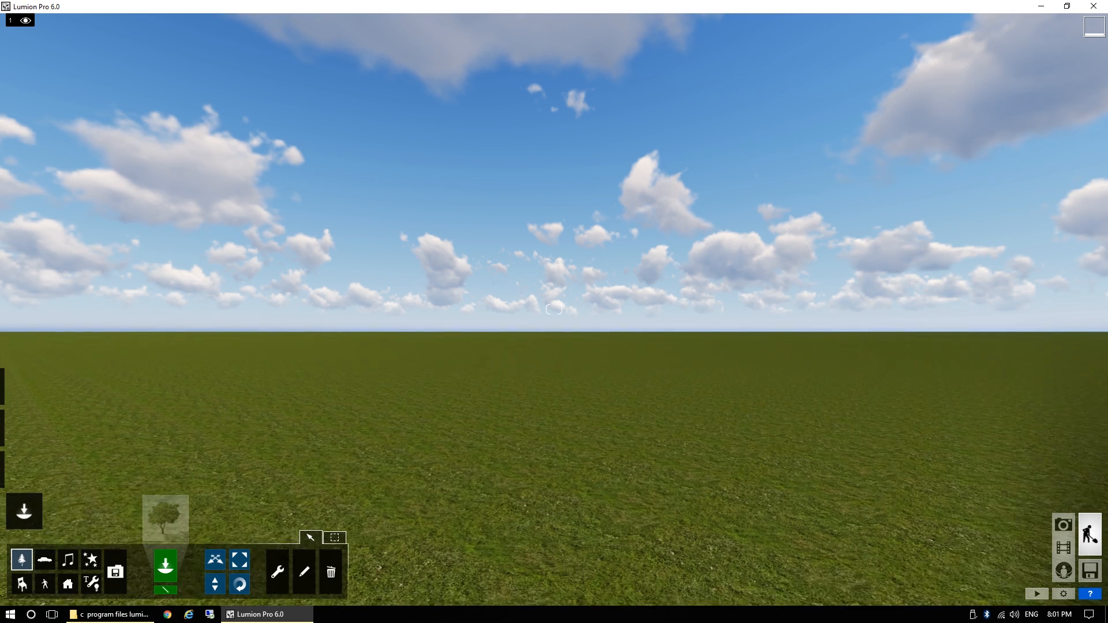
right_drag(554, 309, 554, 404)
right_drag(554, 309, 519, 356)
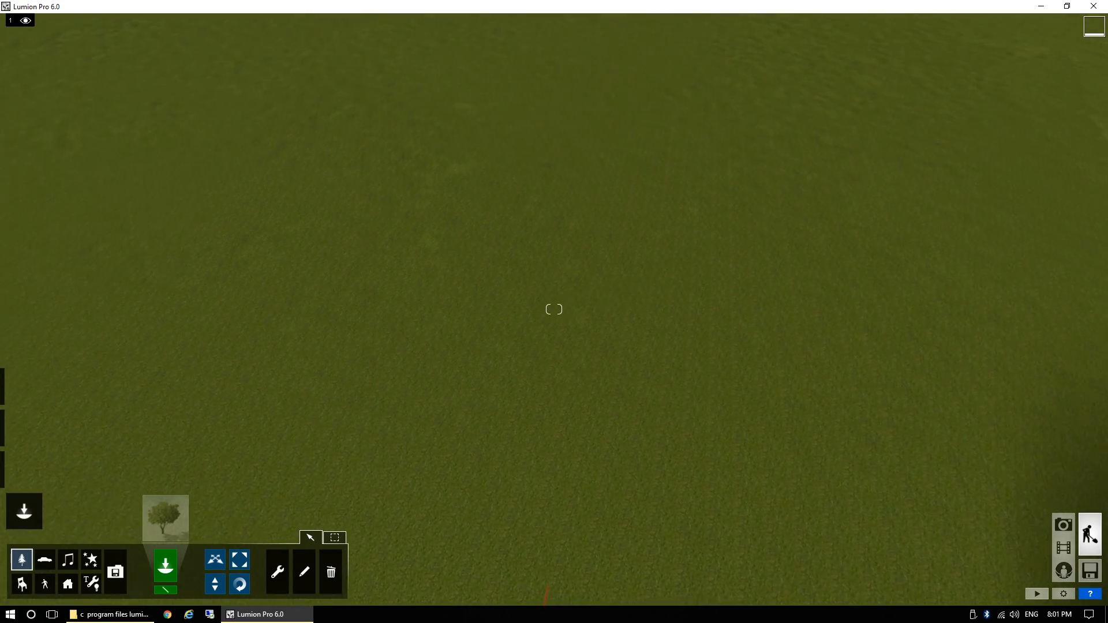
right_drag(554, 309, 551, 217)
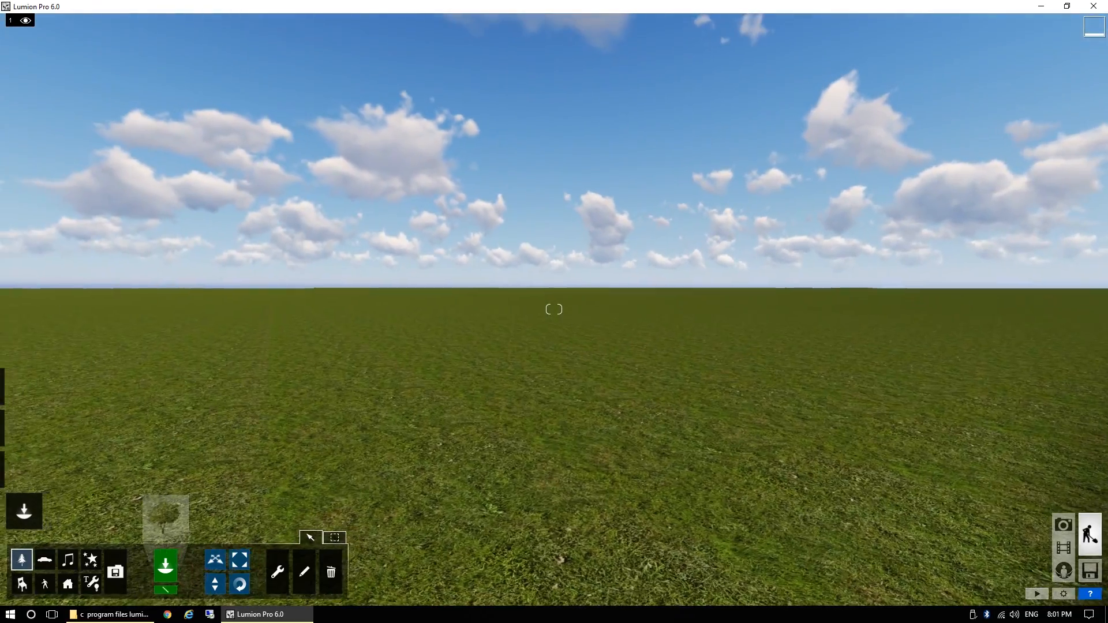
right_drag(554, 309, 438, 379)
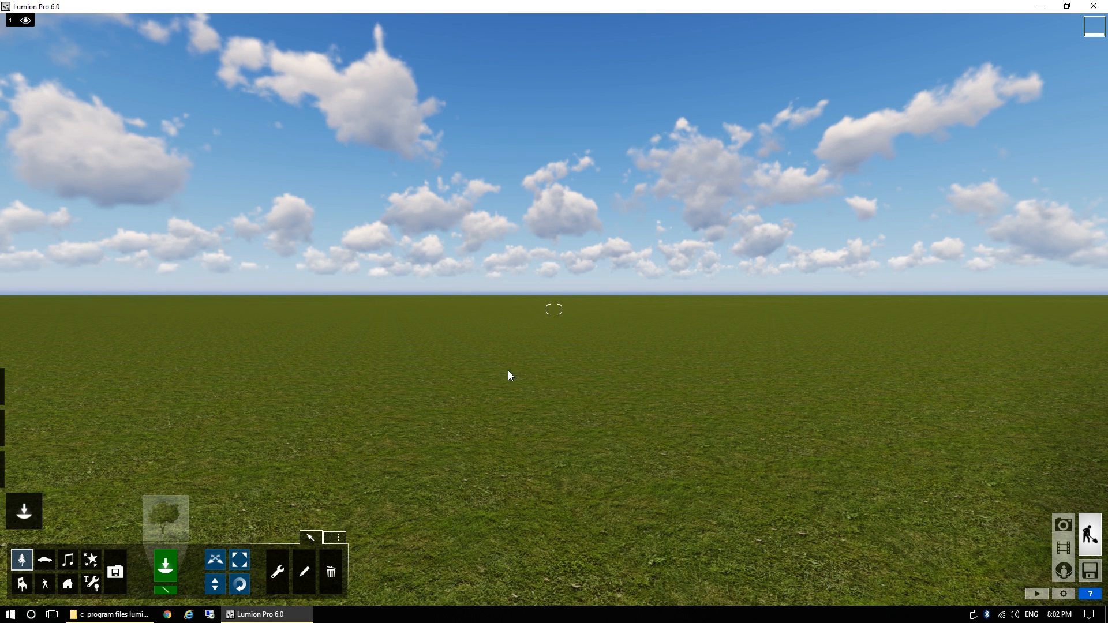
Look through the Weather, Landscape and Materials editing modes and return to Objects mode.
mouse_move(10, 388)
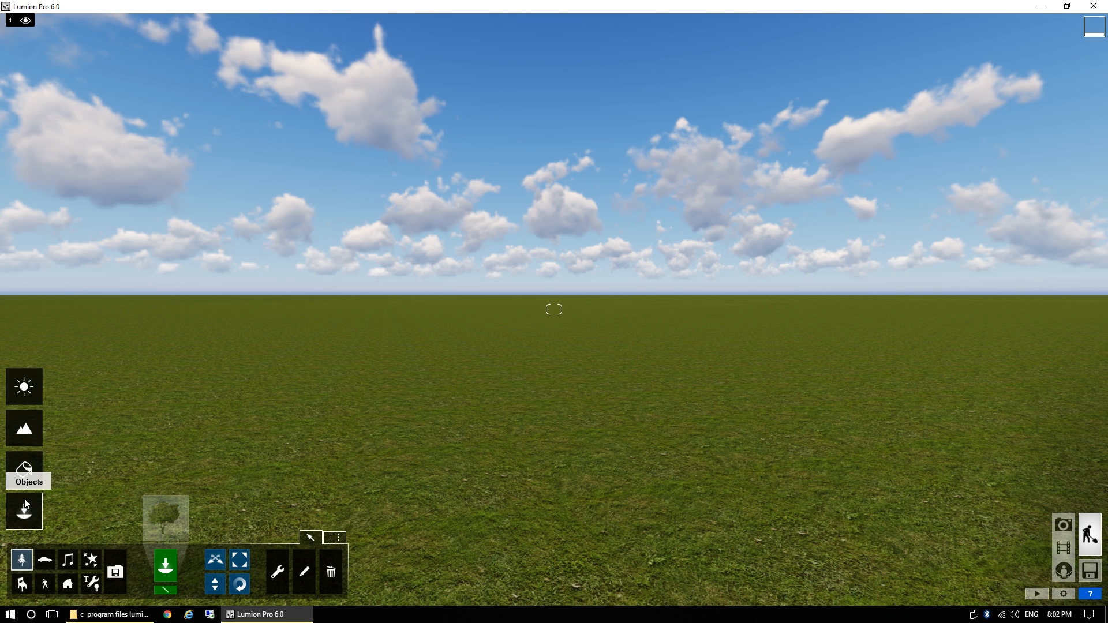
click(22, 390)
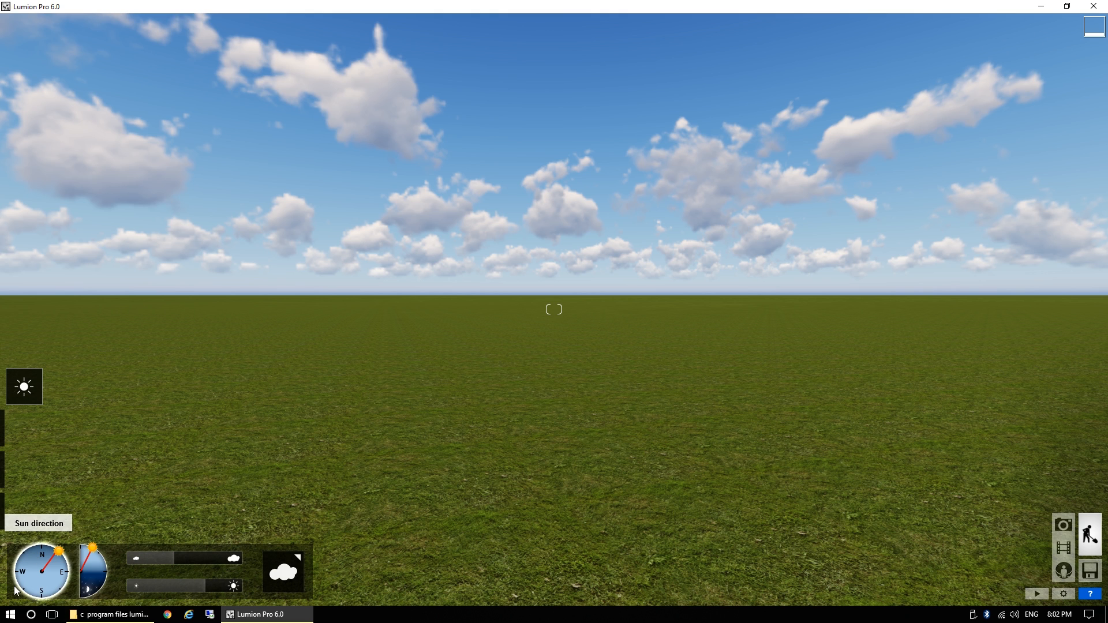
mouse_move(23, 430)
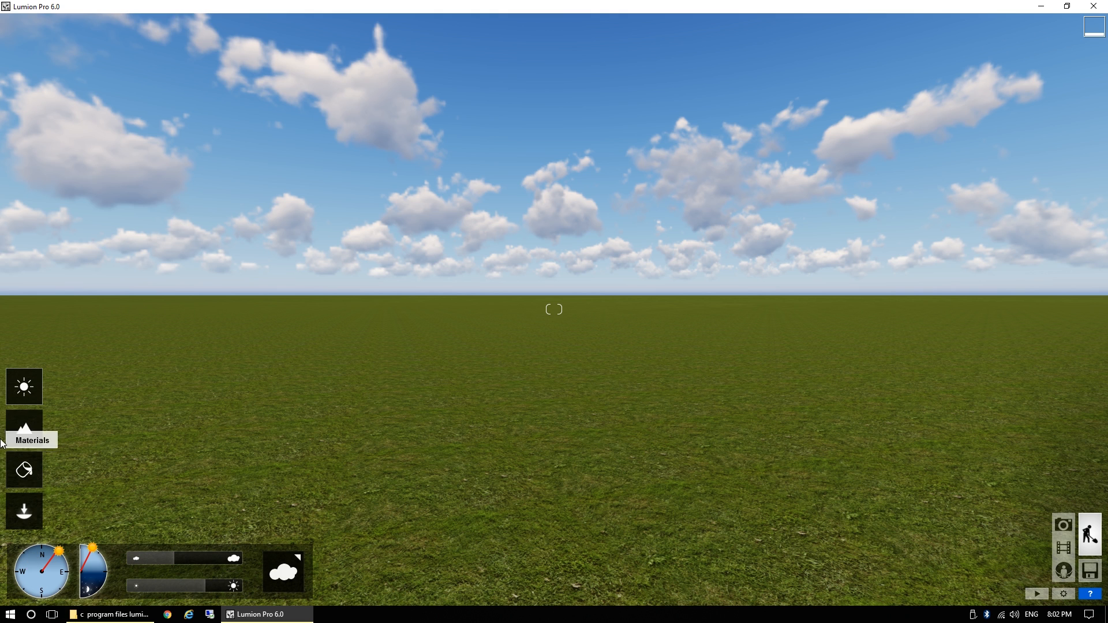
click(29, 430)
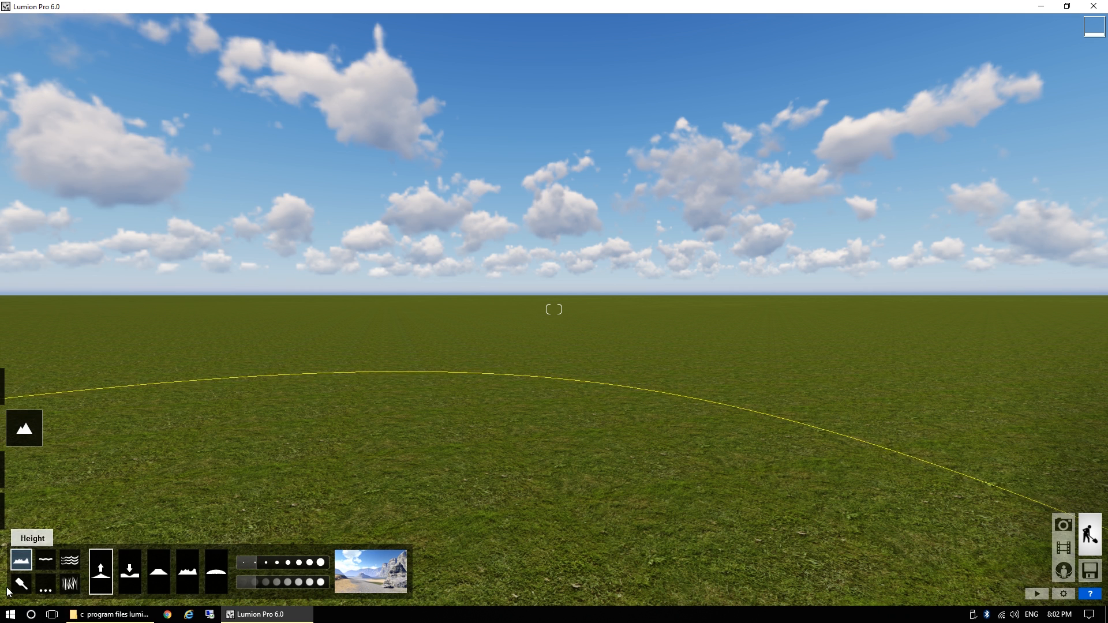
click(30, 472)
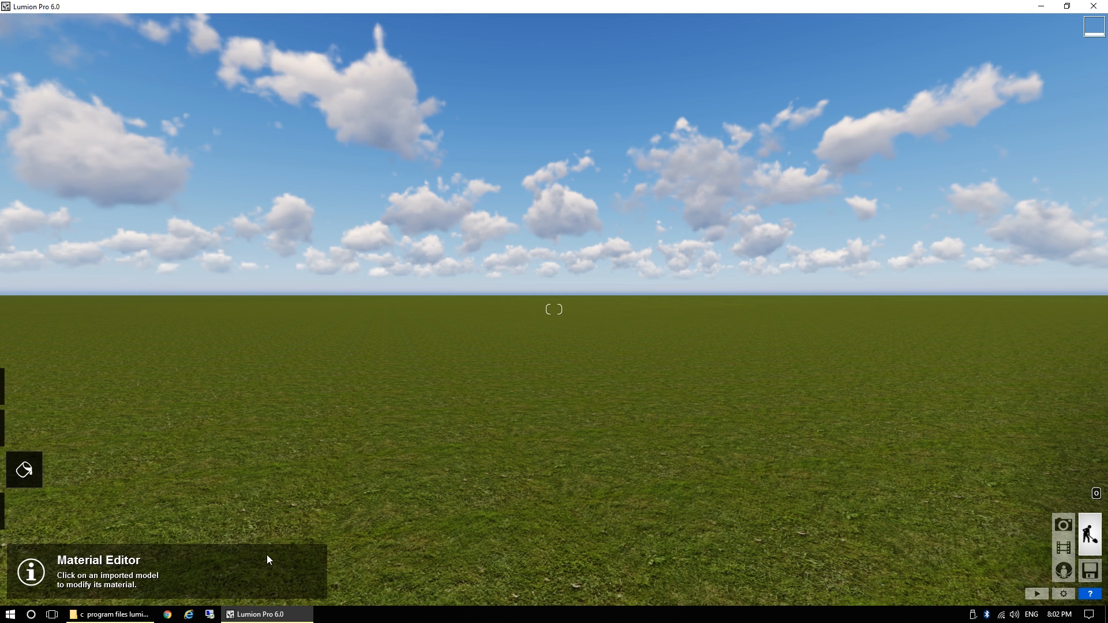
mouse_move(25, 471)
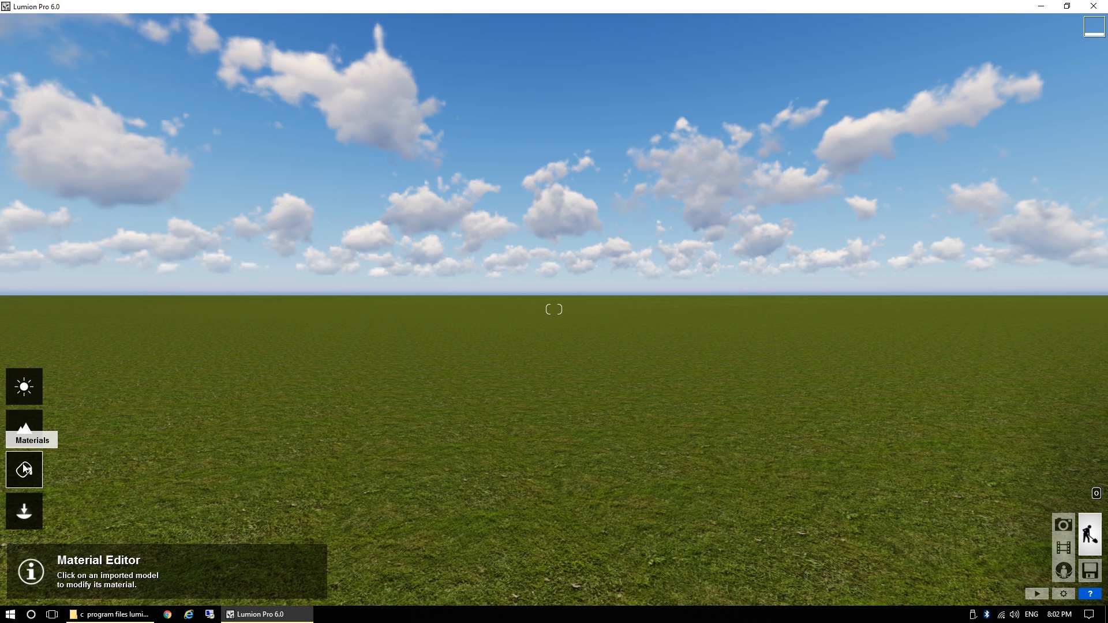
click(24, 513)
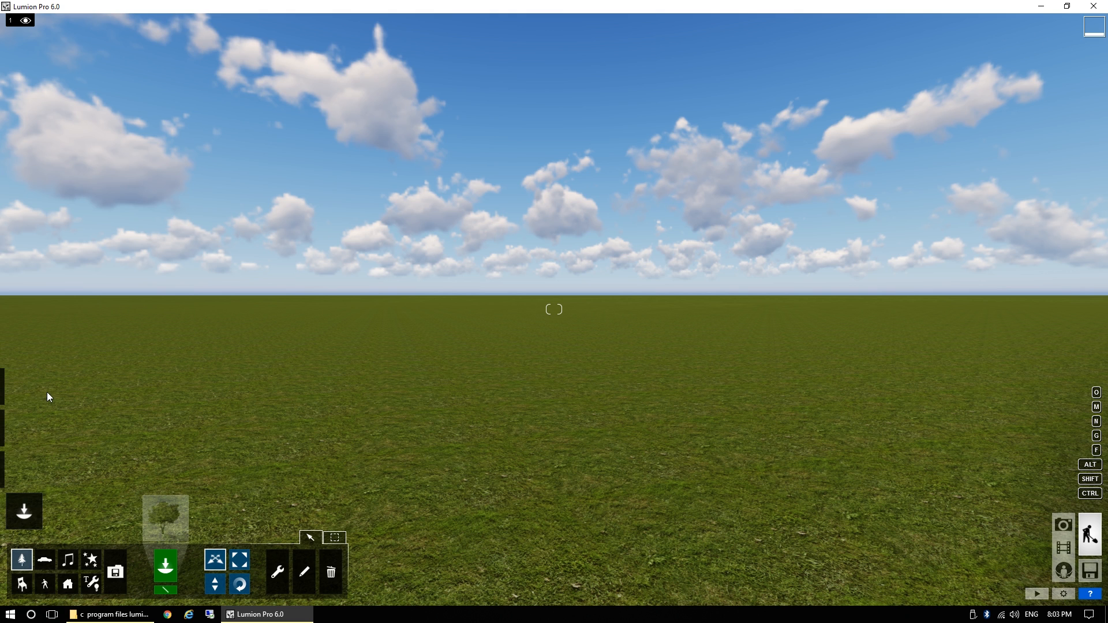
Switch to Weather mode and lower the sun height to just above the horizon, with the sun in view.
mouse_move(29, 385)
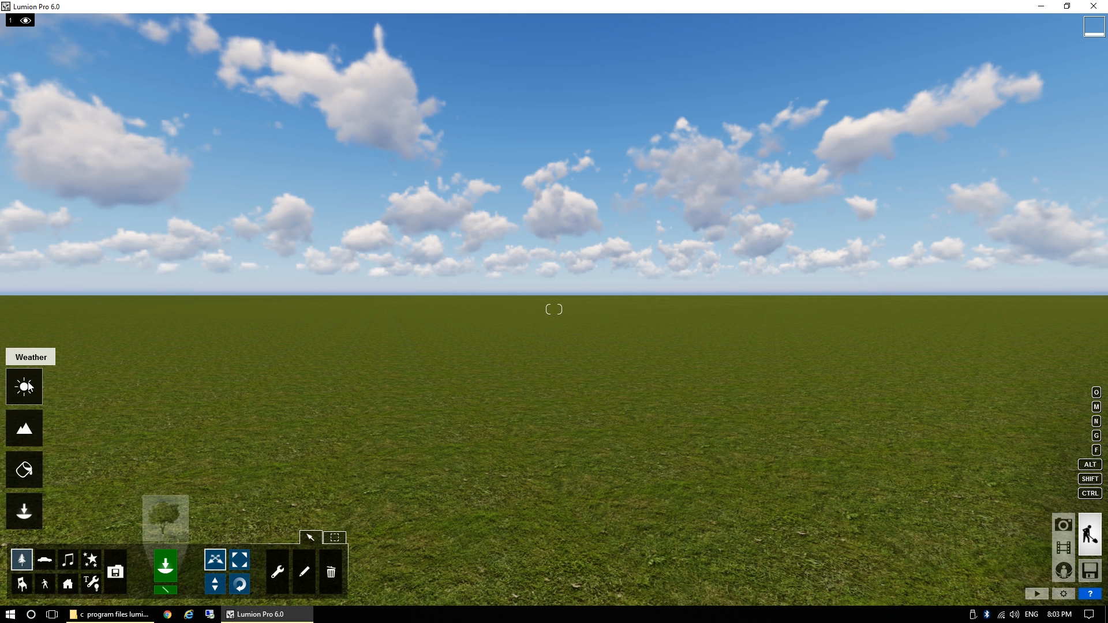
click(28, 386)
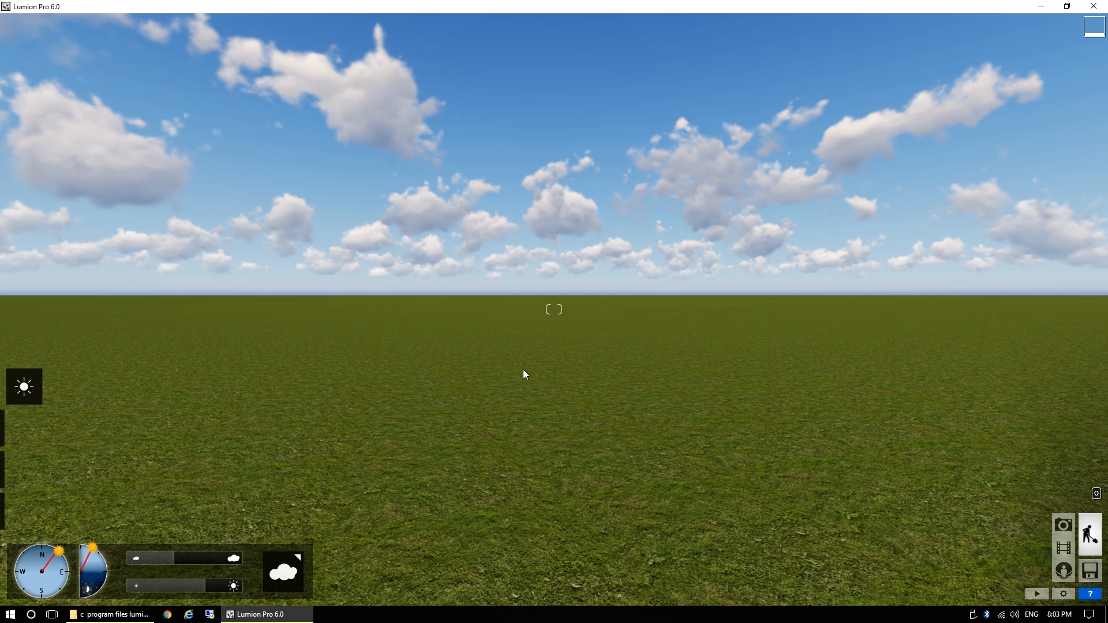
right_drag(592, 403, 839, 447)
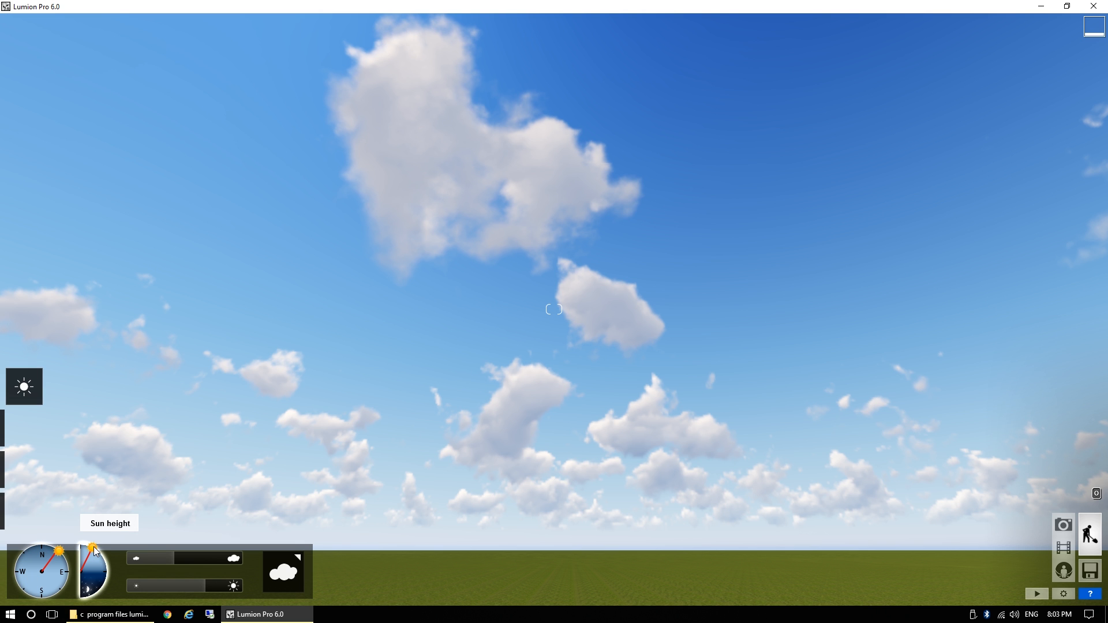
drag(95, 551, 111, 572)
right_drag(183, 524, 99, 554)
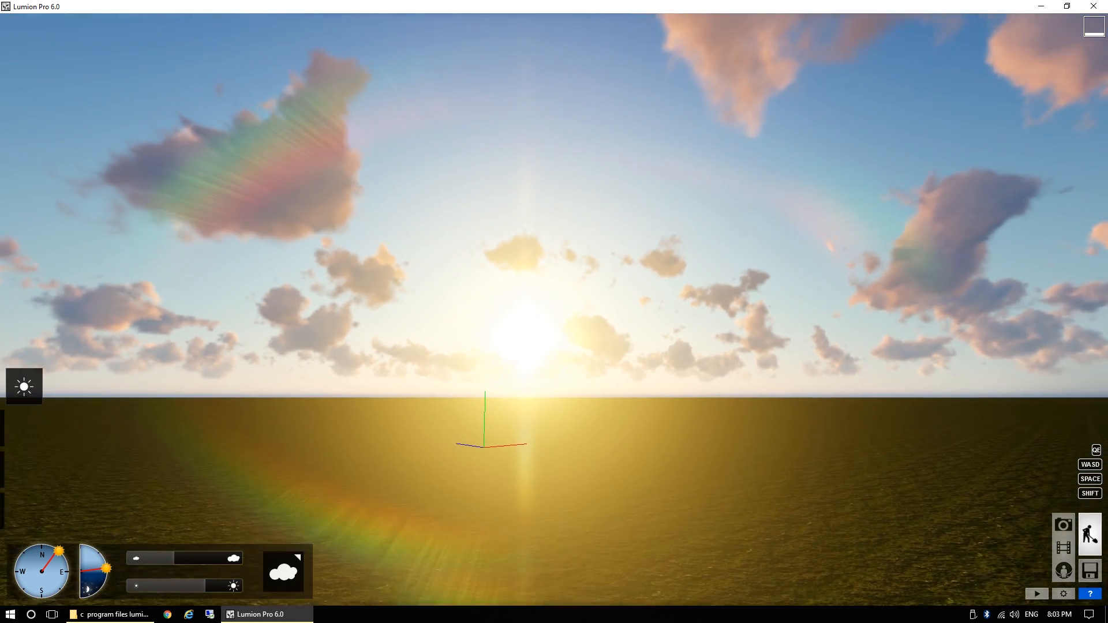
right_drag(421, 442, 396, 450)
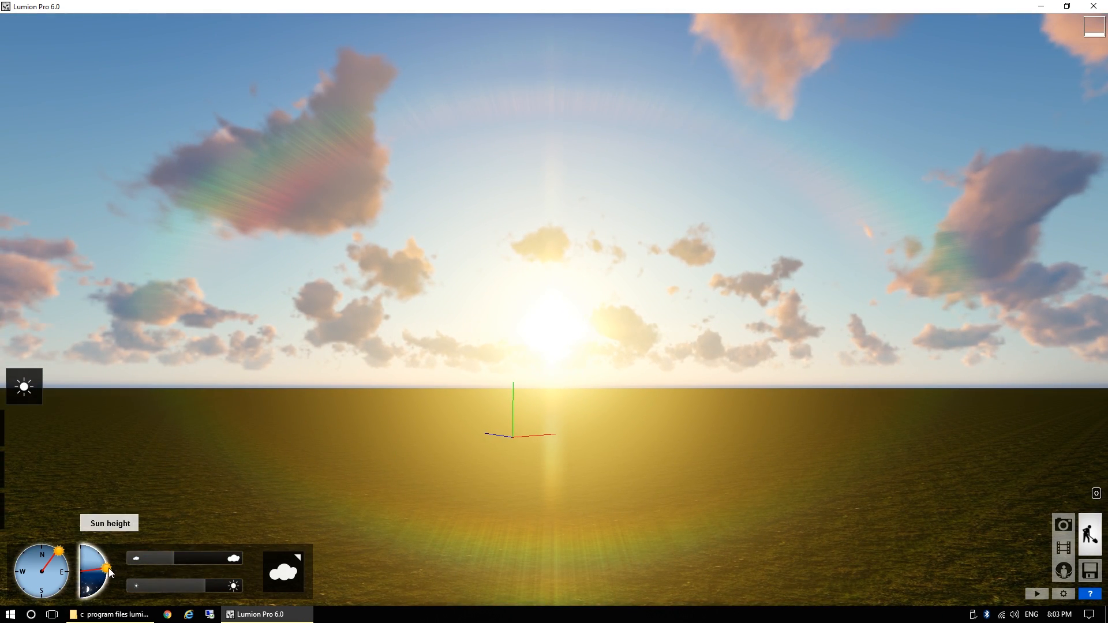
Raise the sun height to nearly overhead and tilt the camera up to the sun.
drag(108, 568, 89, 546)
right_drag(585, 242, 583, 190)
right_drag(134, 511, 136, 486)
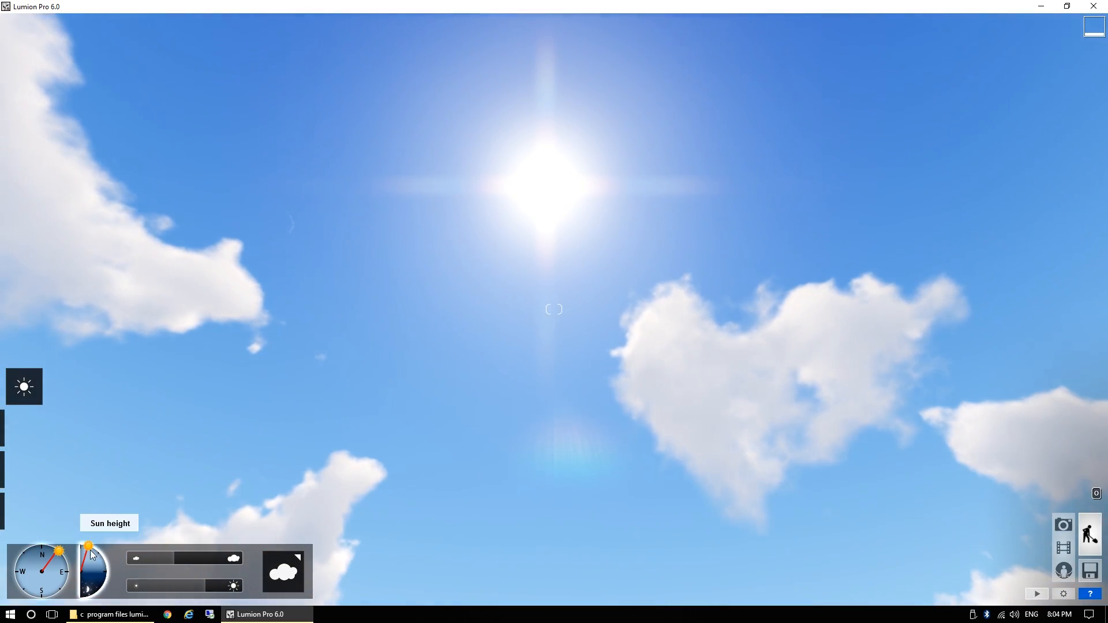
Shift the sun direction slightly, lower the sun to a sunset position near the horizon, and raise it back to a low daytime height.
drag(88, 552, 120, 568)
right_drag(120, 568, 122, 600)
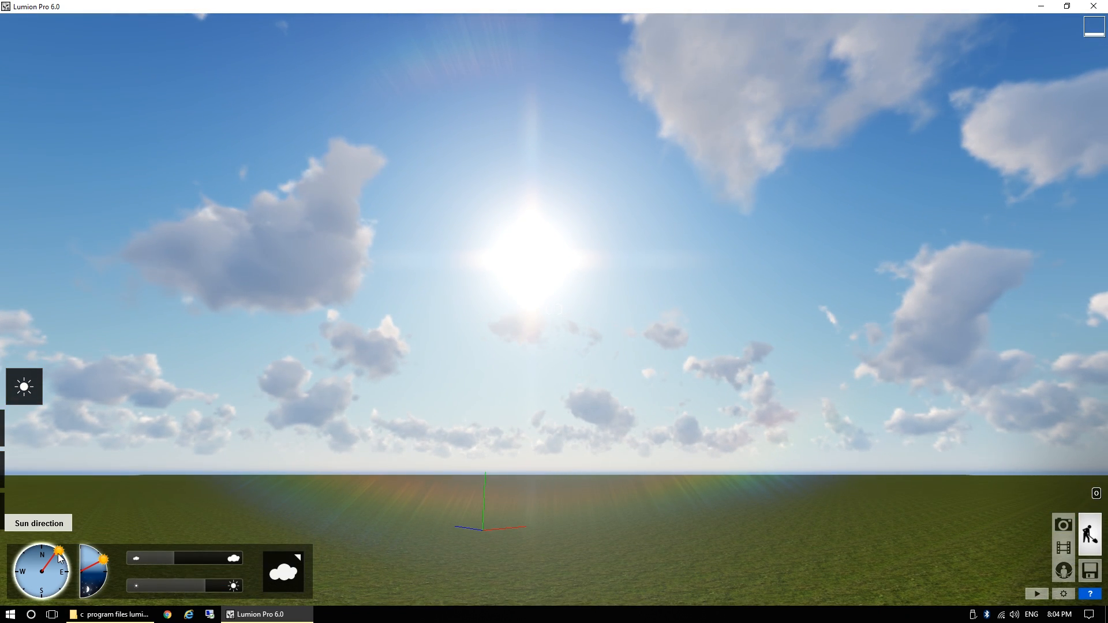
drag(59, 557, 110, 568)
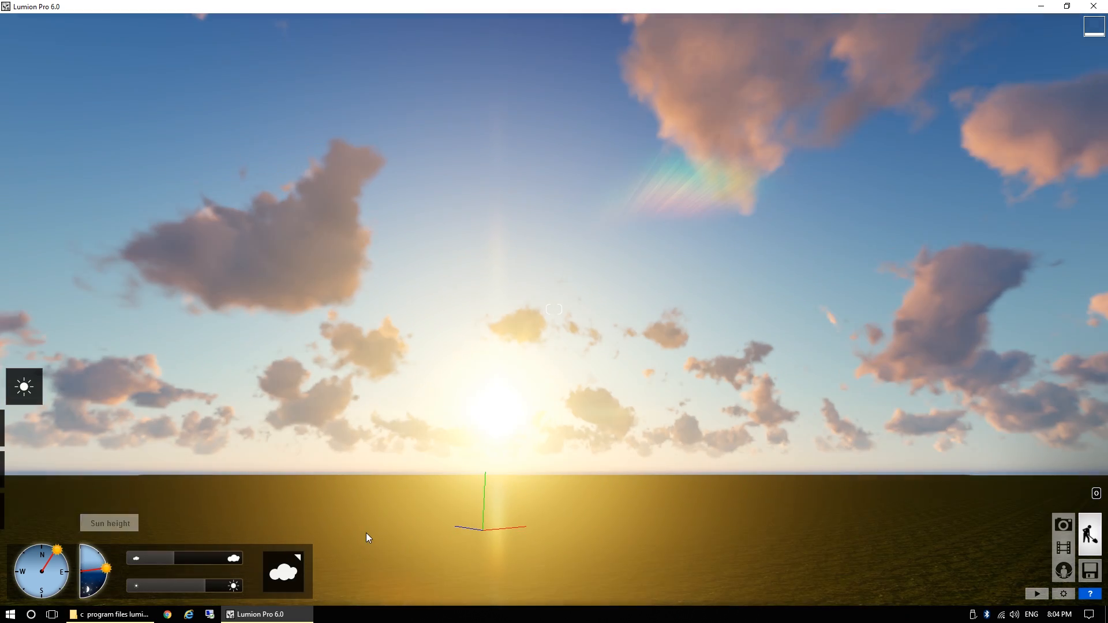
right_drag(366, 532, 443, 545)
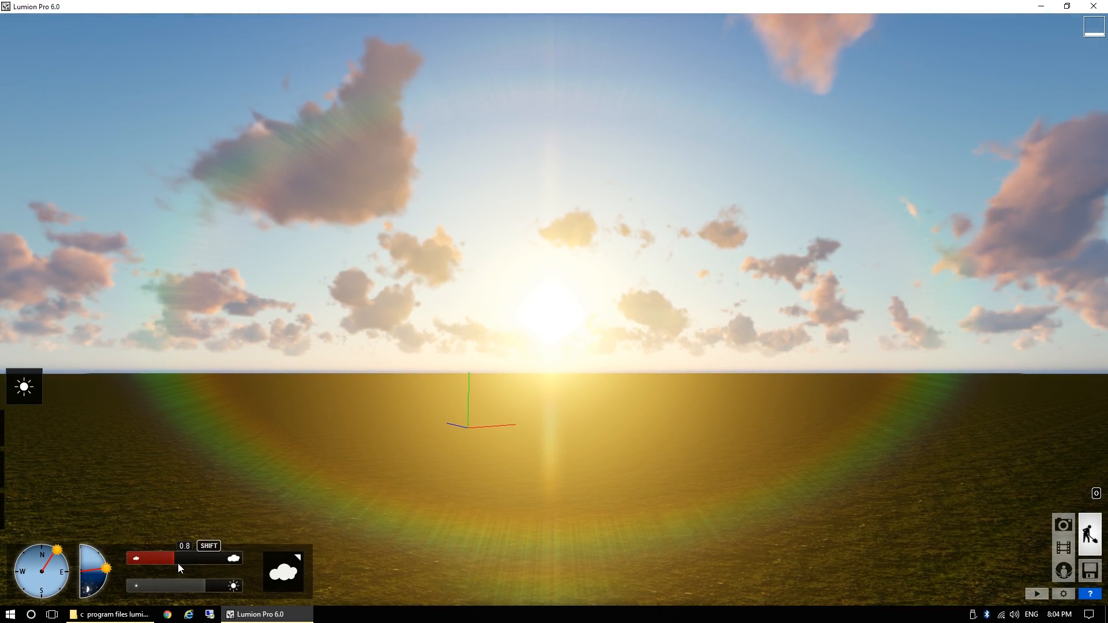
right_drag(468, 428, 492, 416)
key(a)
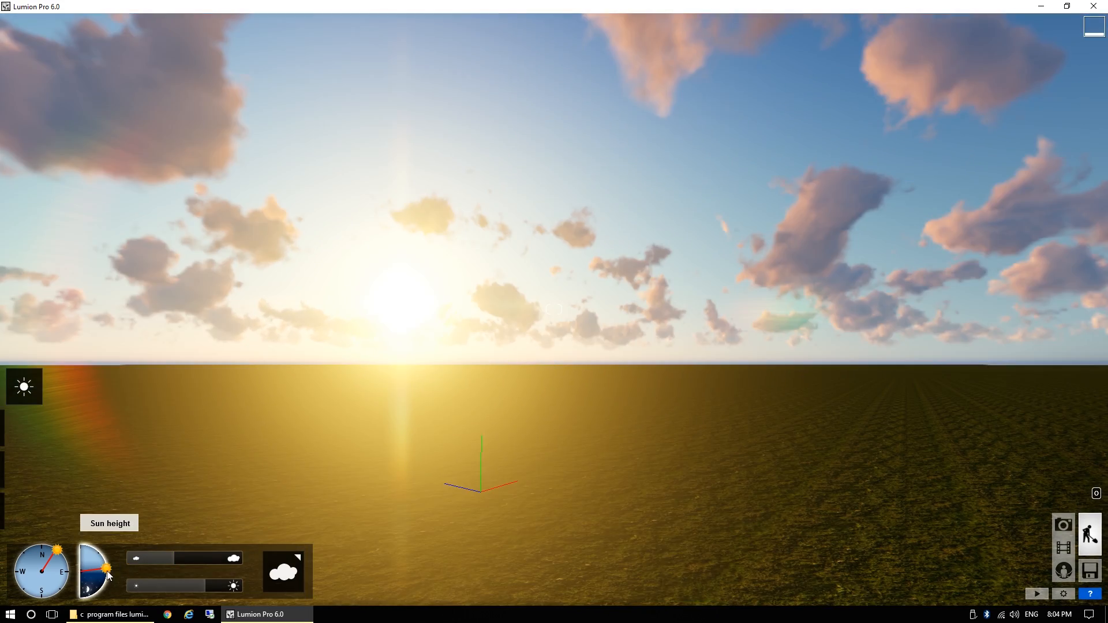
drag(107, 573, 109, 563)
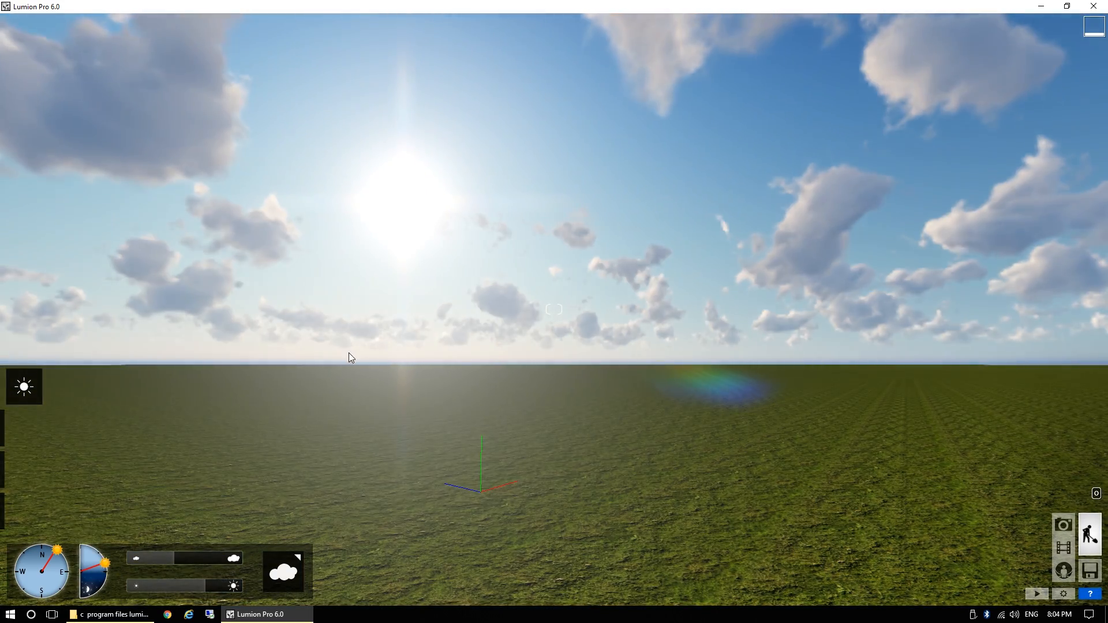
Try reducing the cloud amount to 0.1 for a clear sky, and restore it to 0.8 with the sun in view.
key(a)
right_drag(358, 301, 479, 298)
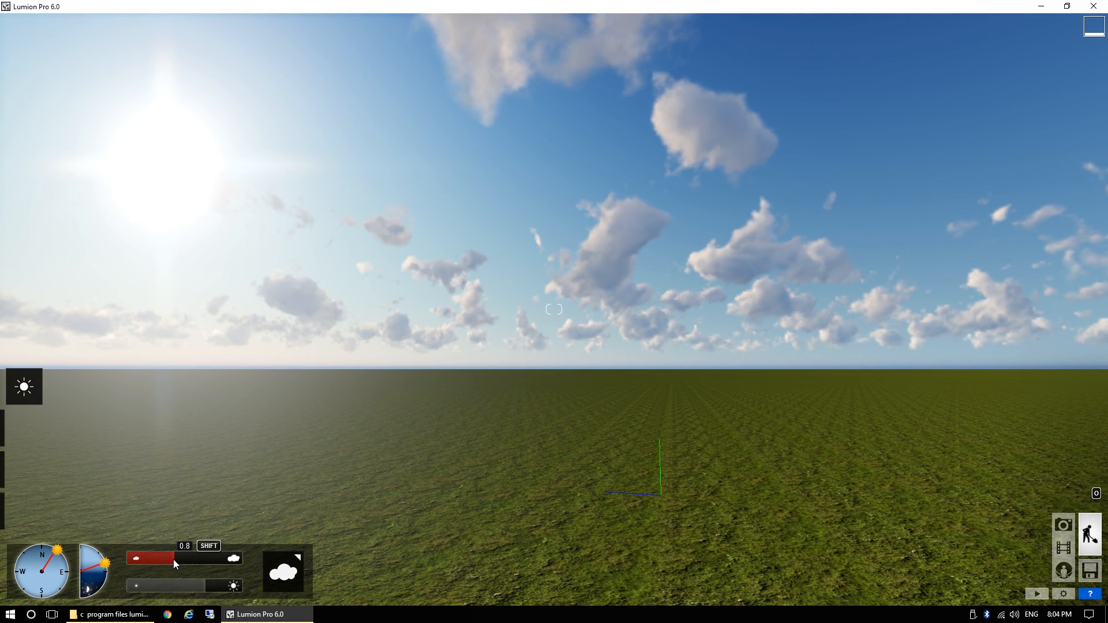
drag(173, 560, 149, 559)
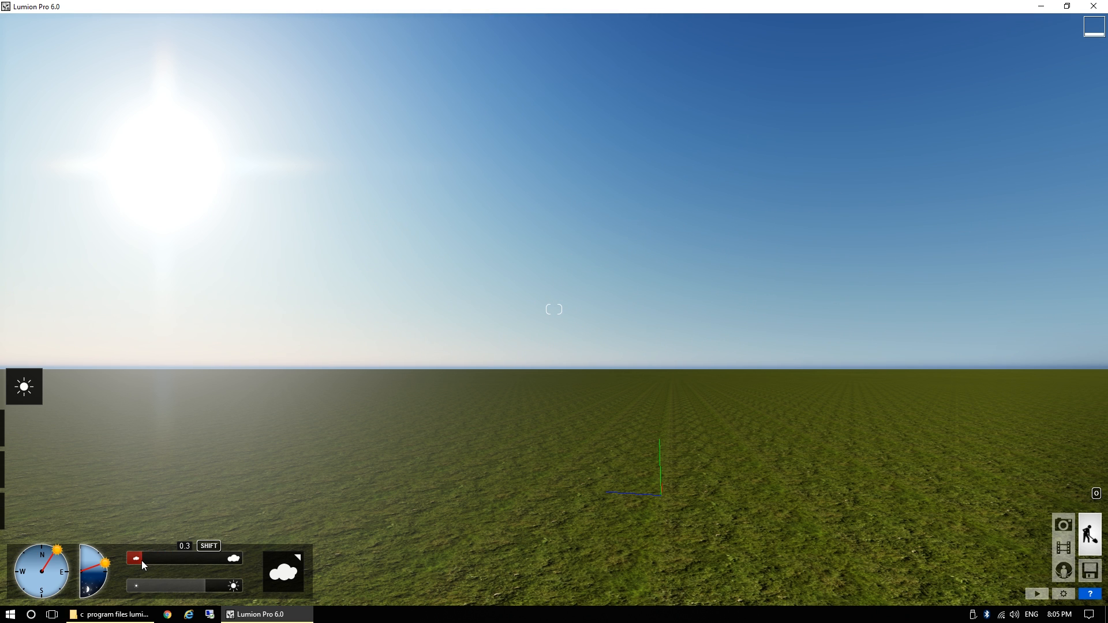
right_drag(346, 358, 402, 364)
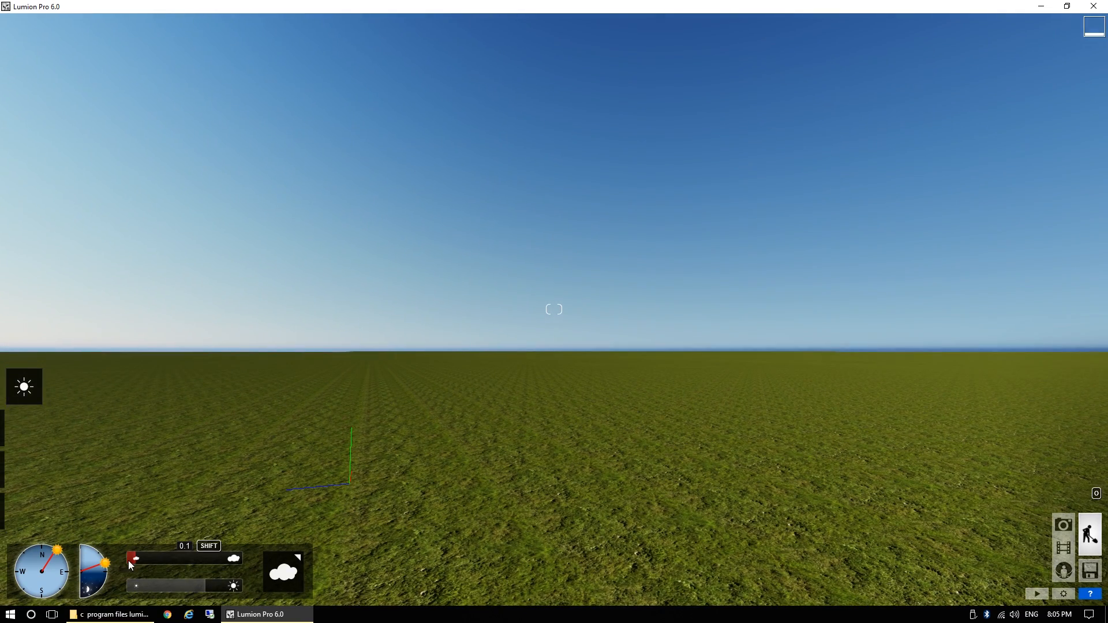
mouse_move(161, 561)
mouse_down()
mouse_move(240, 562)
mouse_move(172, 559)
mouse_move(182, 559)
mouse_up()
right_drag(683, 435, 489, 411)
drag(182, 555, 172, 559)
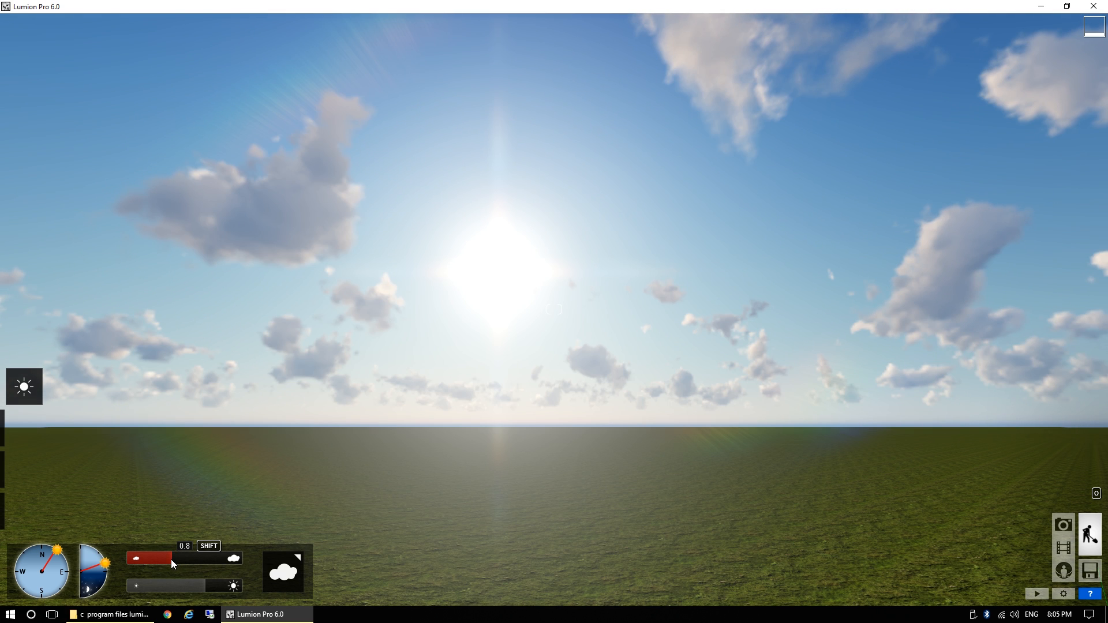
Raise the cloud amount to a heavy cover, look around the sky, and bring the amount back to 0.9.
drag(172, 559, 204, 564)
mouse_move(517, 296)
right_down()
mouse_move(1021, 296)
mouse_move(1100, 325)
mouse_move(715, 346)
mouse_move(528, 324)
mouse_move(504, 301)
right_up()
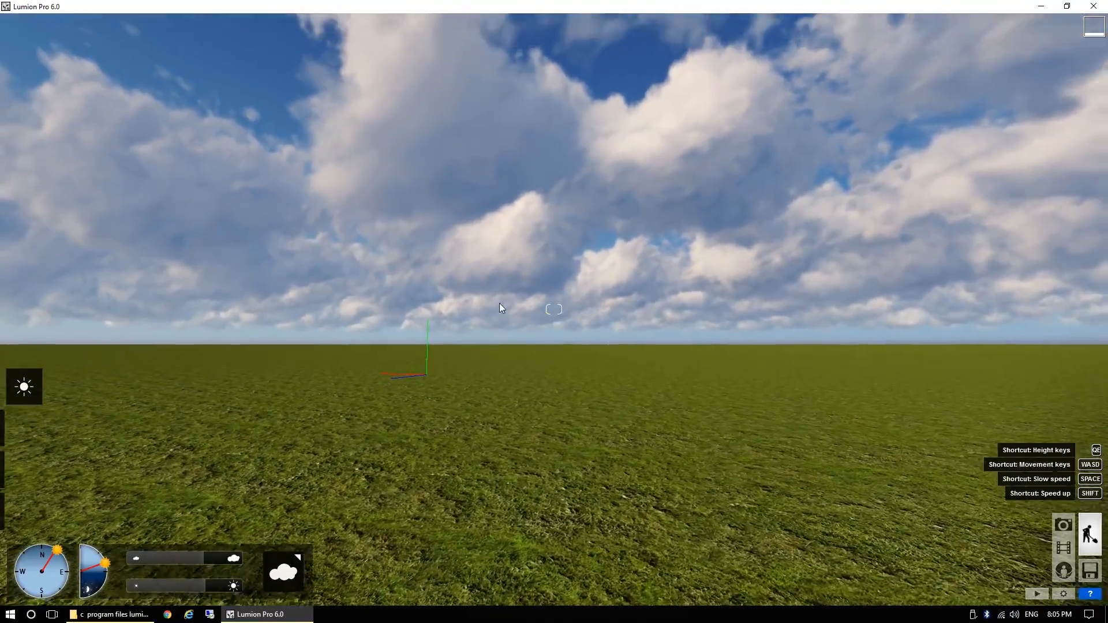
drag(202, 558, 183, 556)
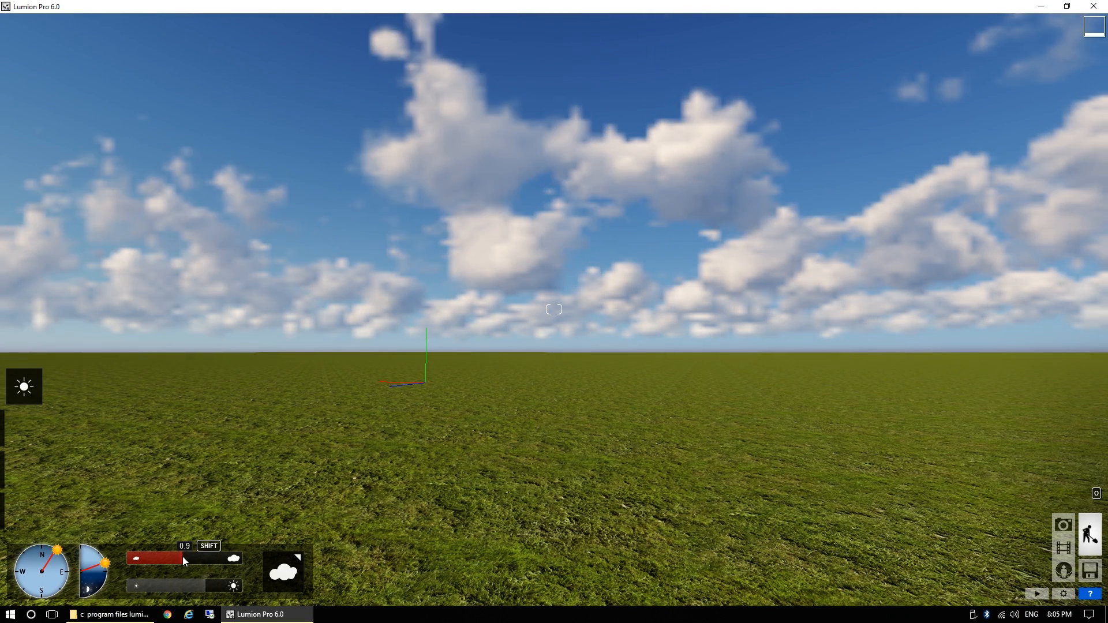
Try the third cloud type in the first row, then apply the middle cloud type of the last row and fine-tune the cloud amount.
click(297, 576)
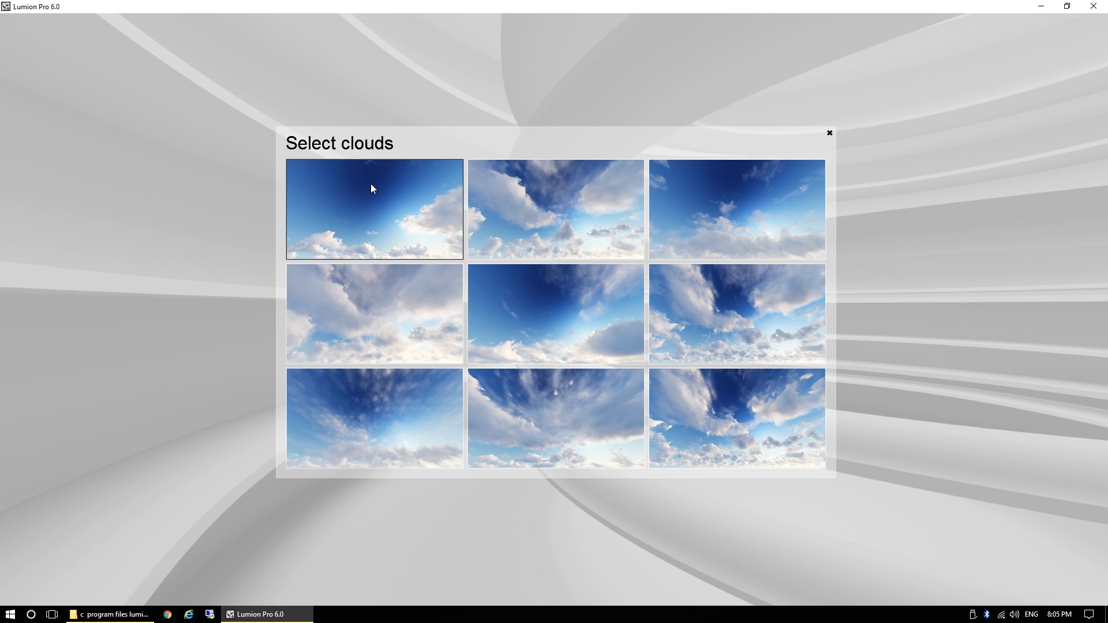
click(758, 210)
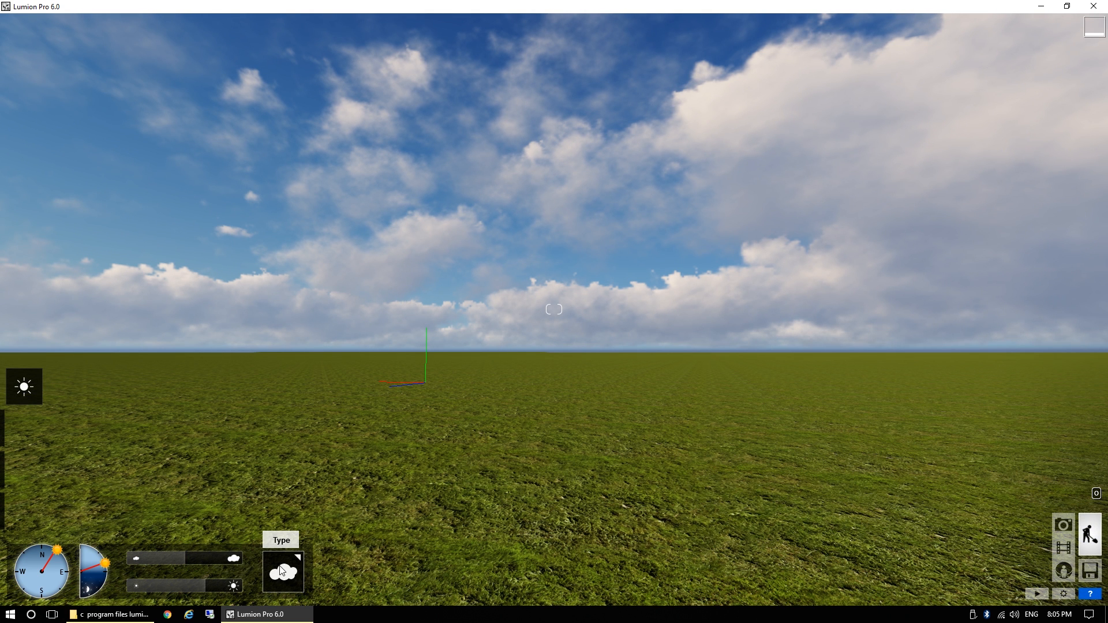
click(281, 571)
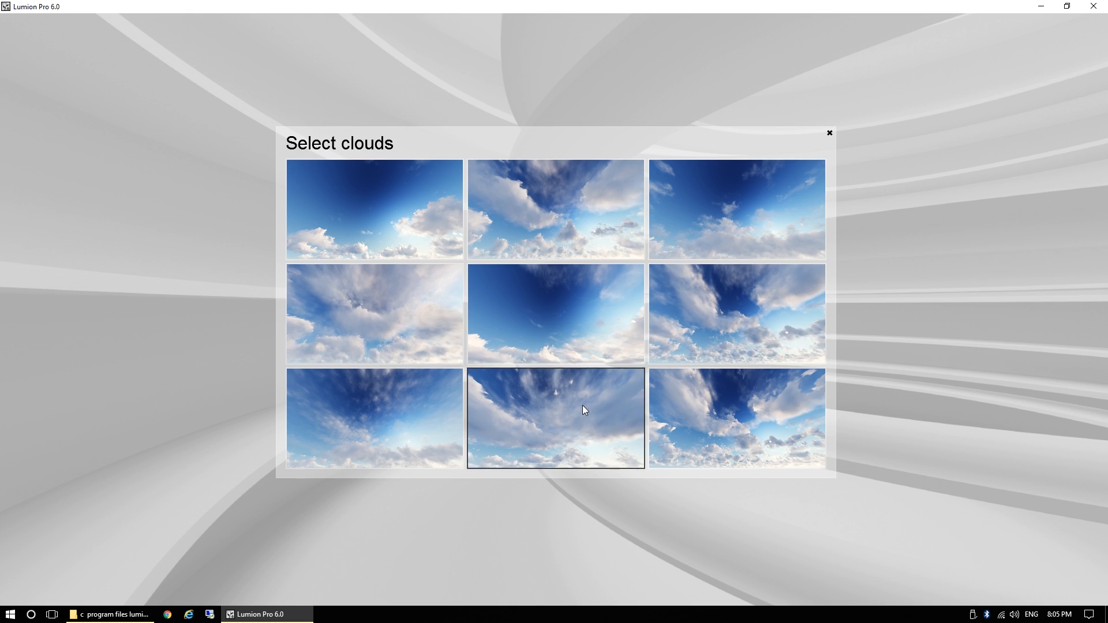
click(594, 433)
right_drag(634, 392, 736, 346)
mouse_move(182, 561)
mouse_down()
mouse_move(169, 563)
mouse_move(202, 567)
mouse_move(180, 566)
mouse_up()
right_drag(306, 495, 364, 512)
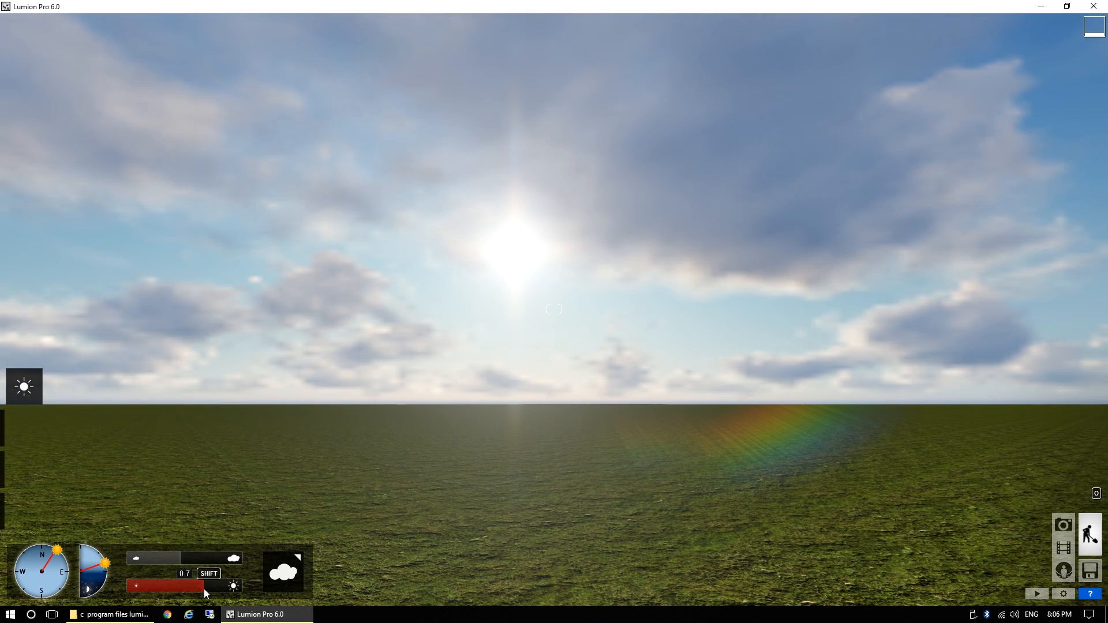
Reduce the sun brightness to 0.2, then raise it to near the upper end of its range.
drag(205, 591, 153, 588)
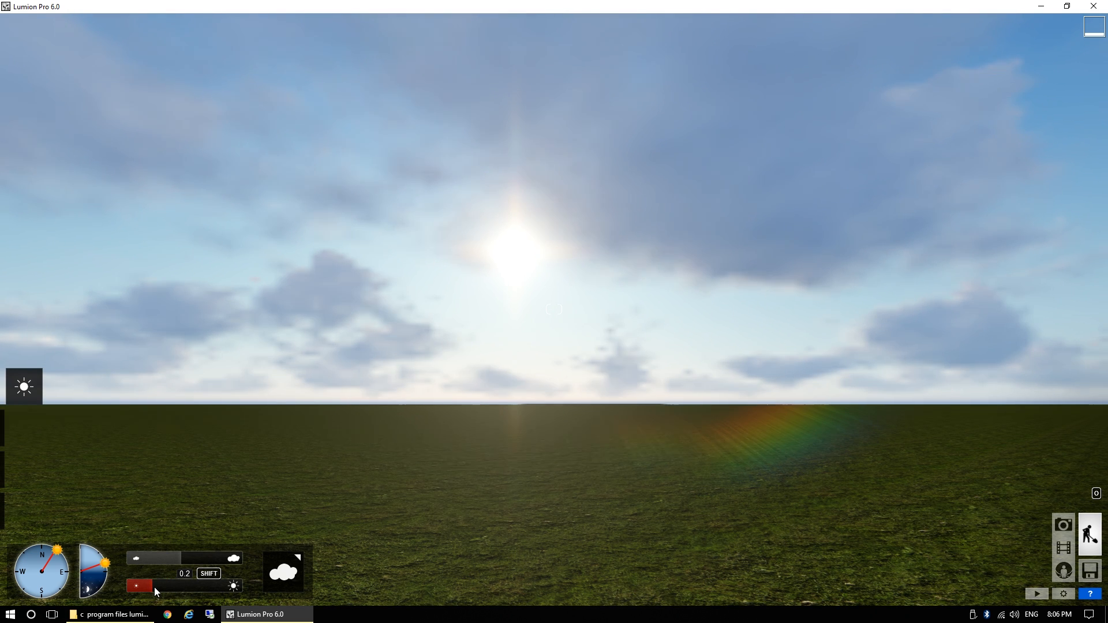
drag(154, 587, 219, 587)
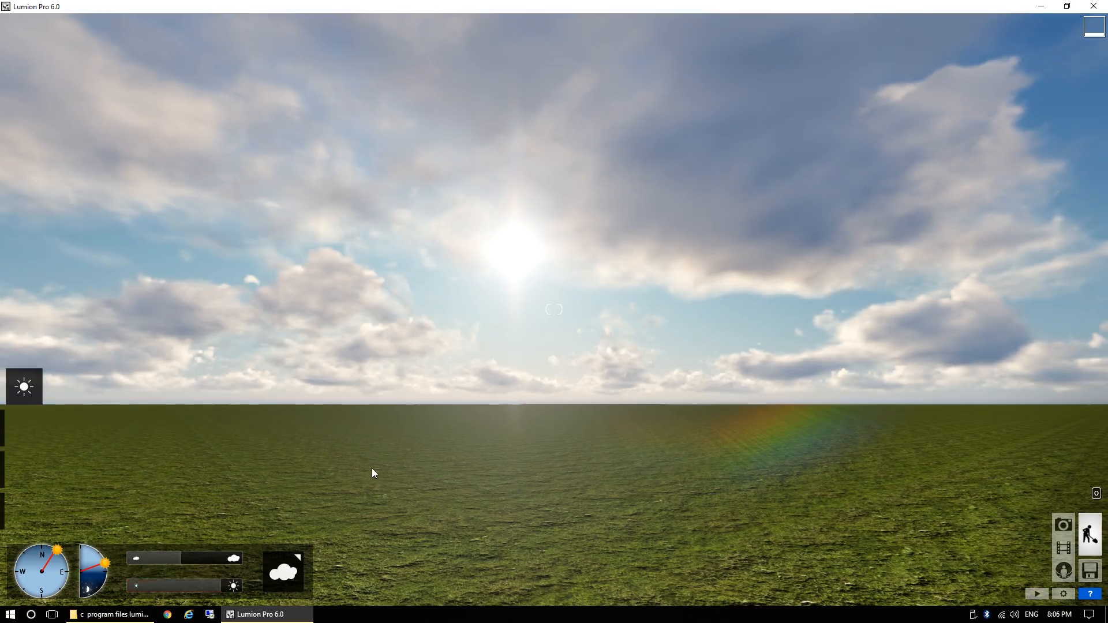
right_drag(419, 443, 596, 510)
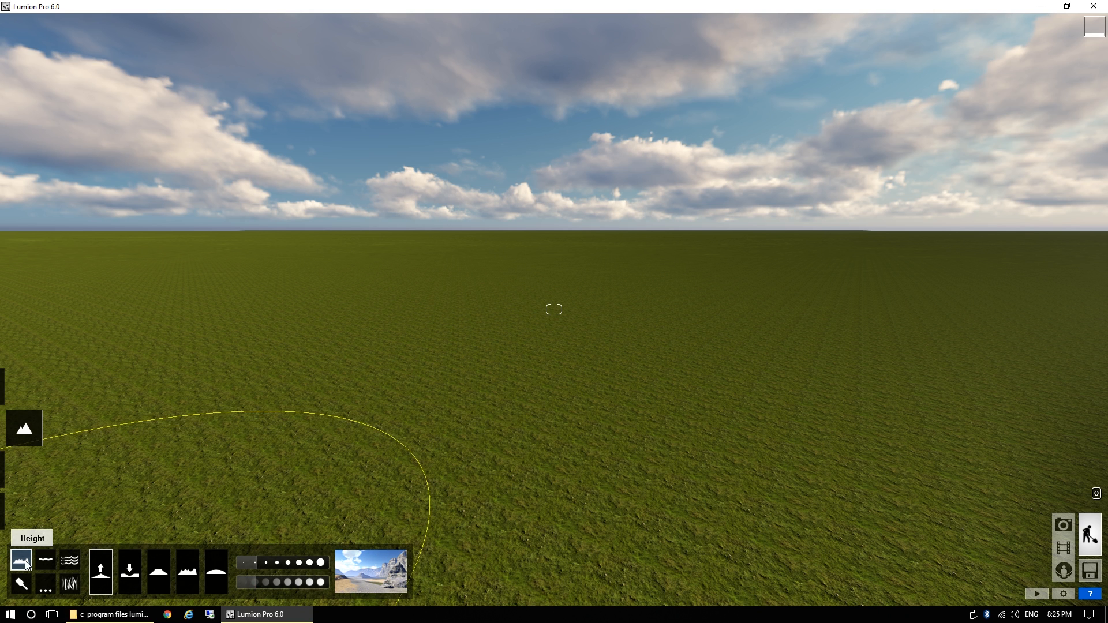
Look through the Water, Ocean, Paint, Terrain and Grass landscape tools and return to the Height tools.
click(46, 561)
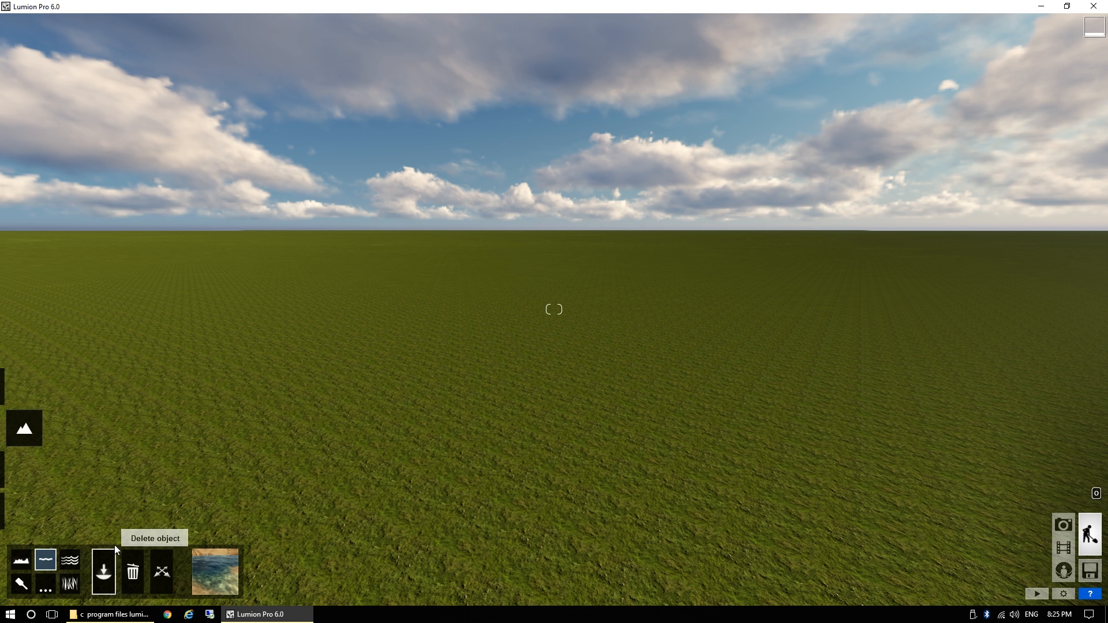
click(69, 560)
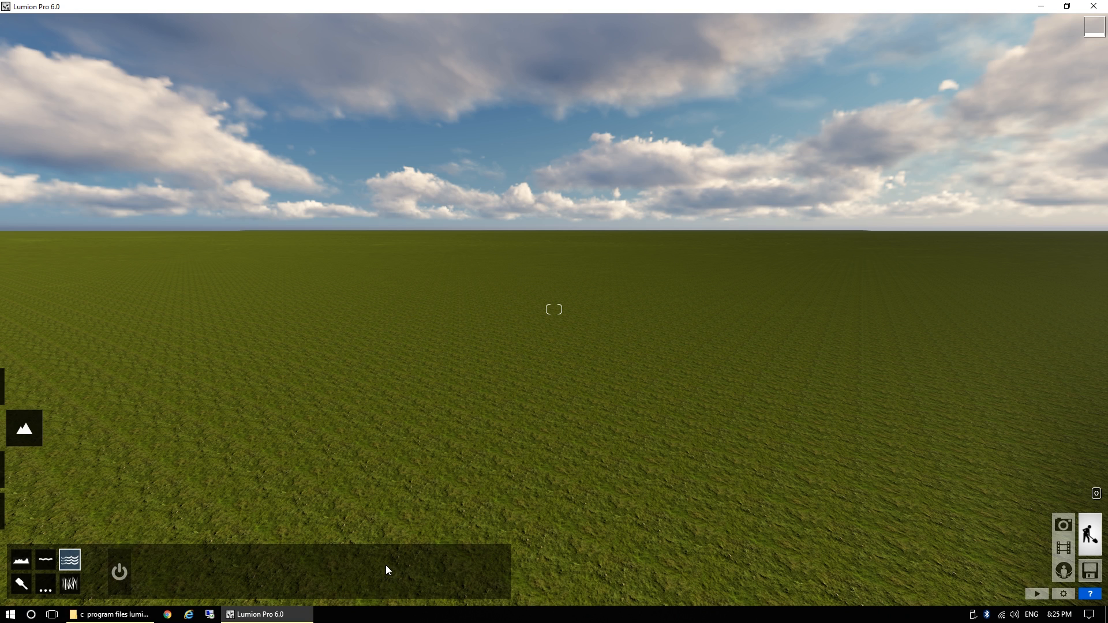
click(21, 585)
click(45, 586)
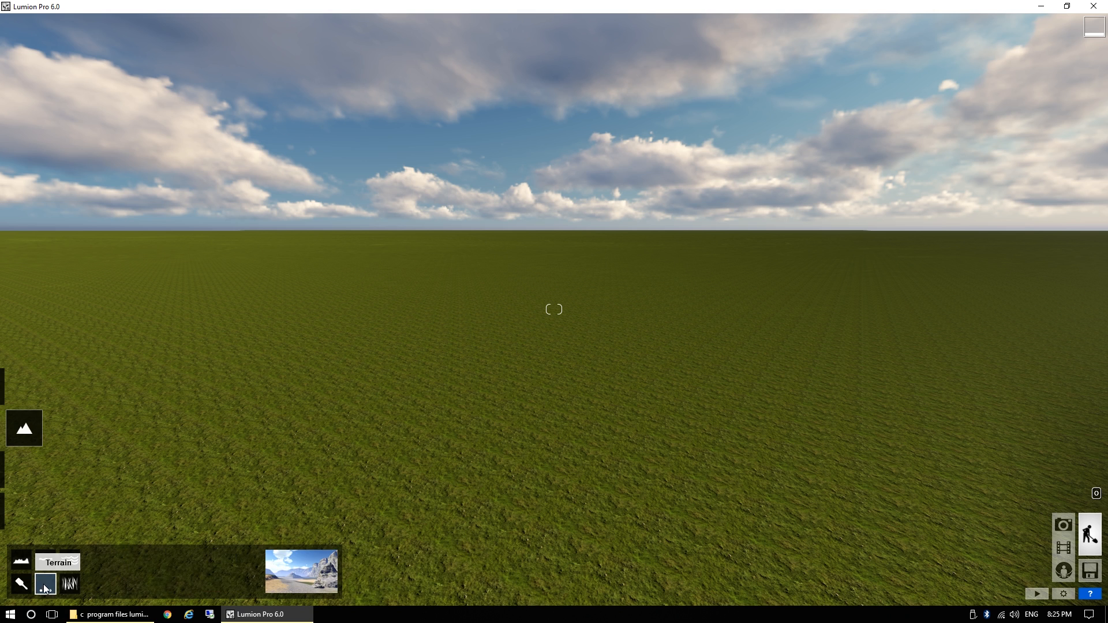
click(70, 584)
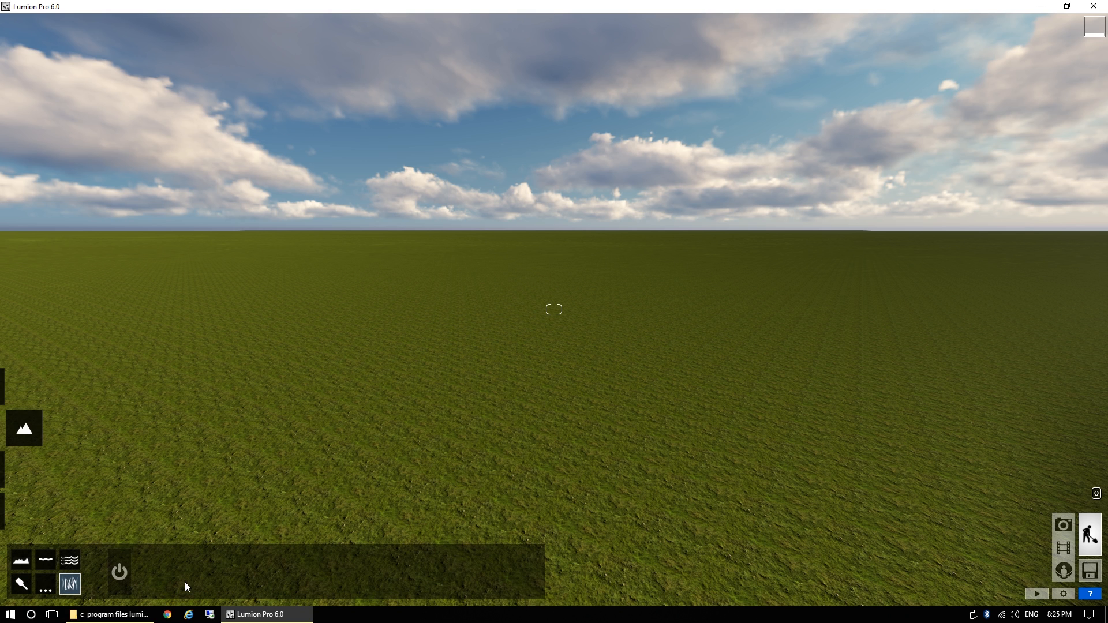
click(25, 563)
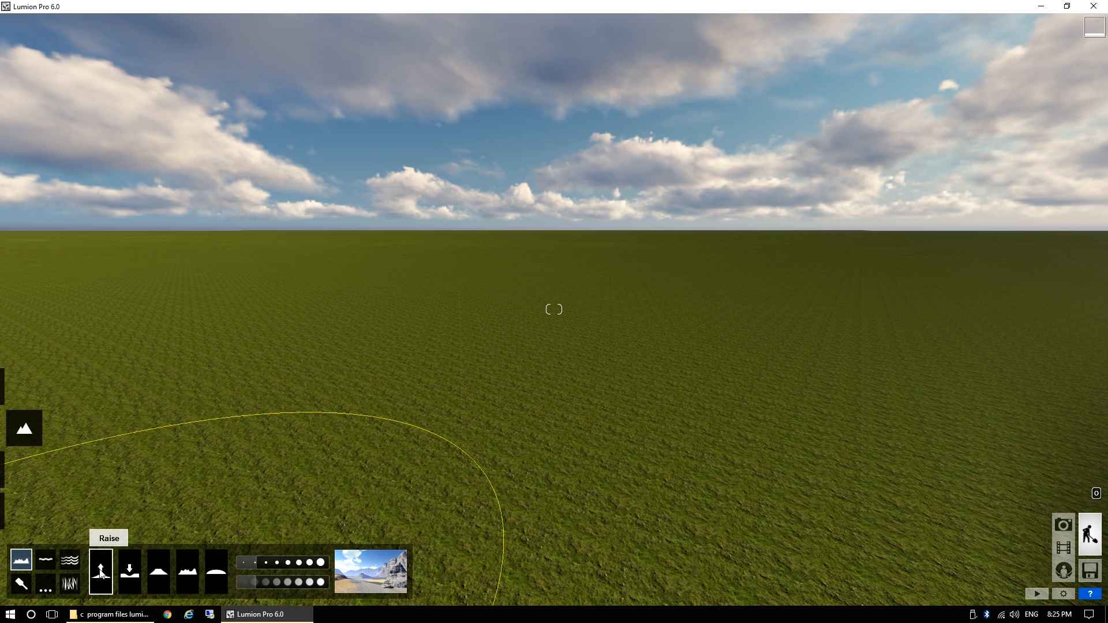
Compare the Height brushes and raise a steep rocky hill on the flat grass with the Raise brush.
click(188, 572)
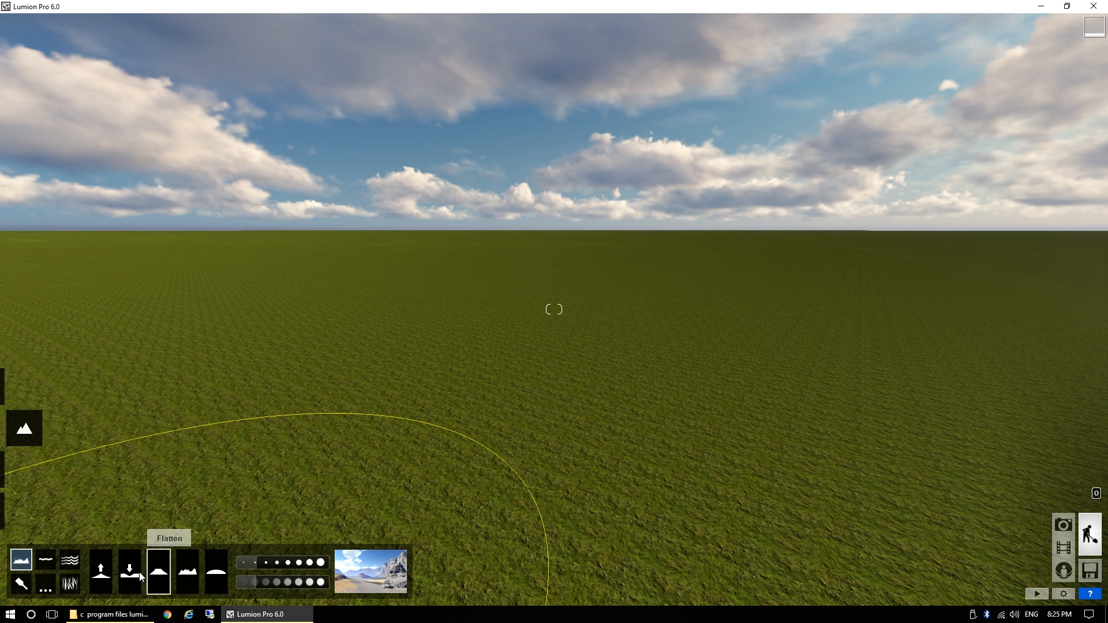
click(106, 571)
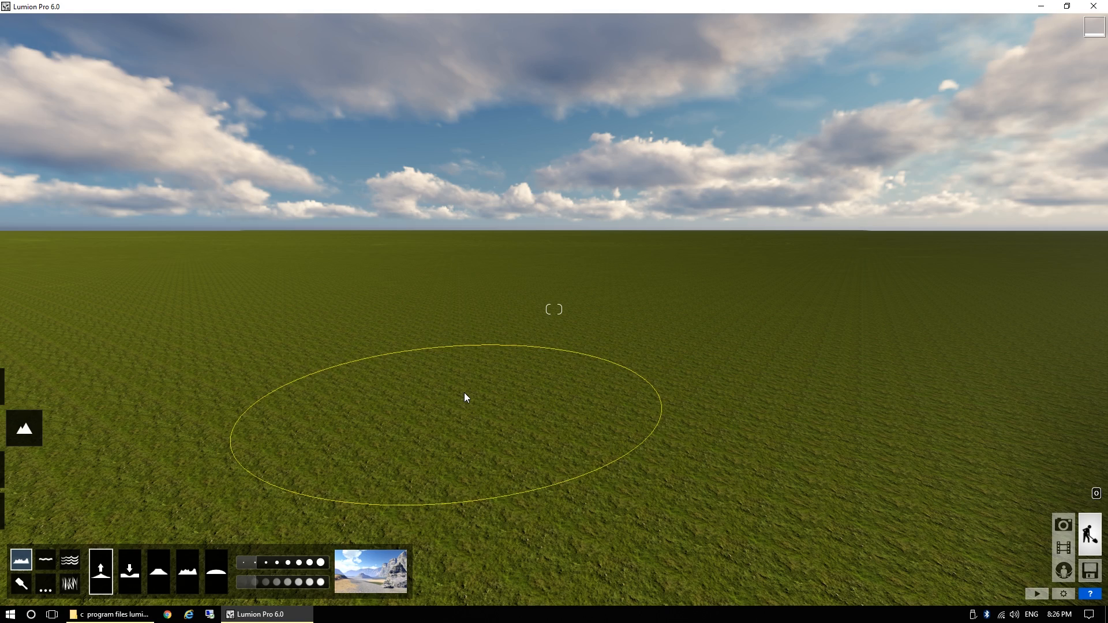
drag(464, 393, 464, 393)
Raise a scattered group of further hills beside and behind the first one with the Raise brush.
right_drag(464, 393, 444, 441)
key(s)
key(s)
key(d)
key(d)
key(s)
key(d)
key(s)
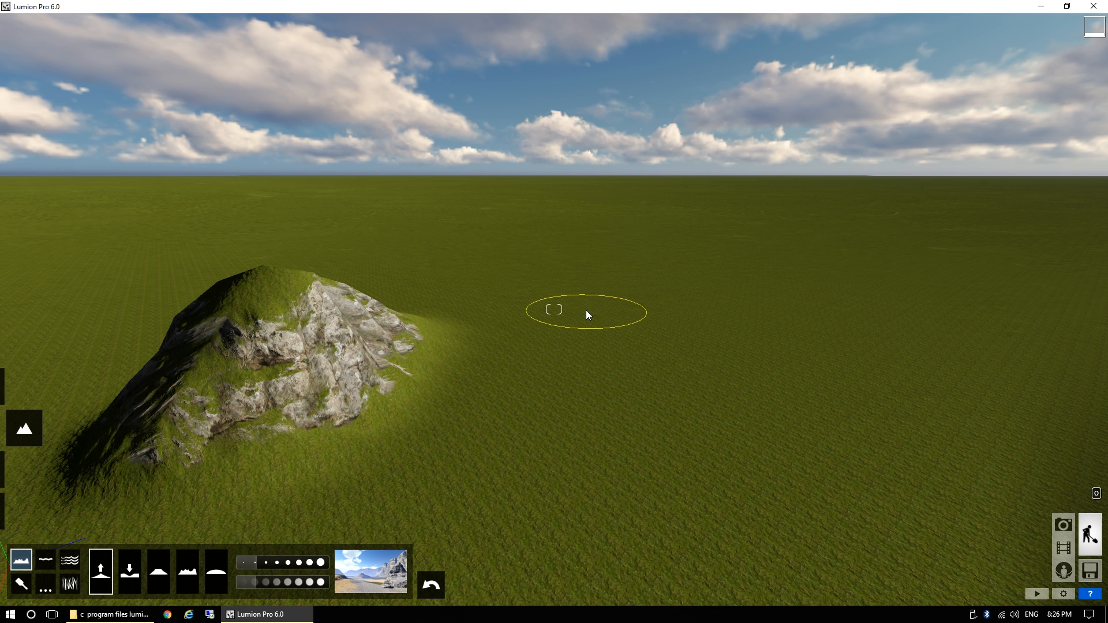
drag(587, 309, 586, 310)
drag(787, 268, 787, 269)
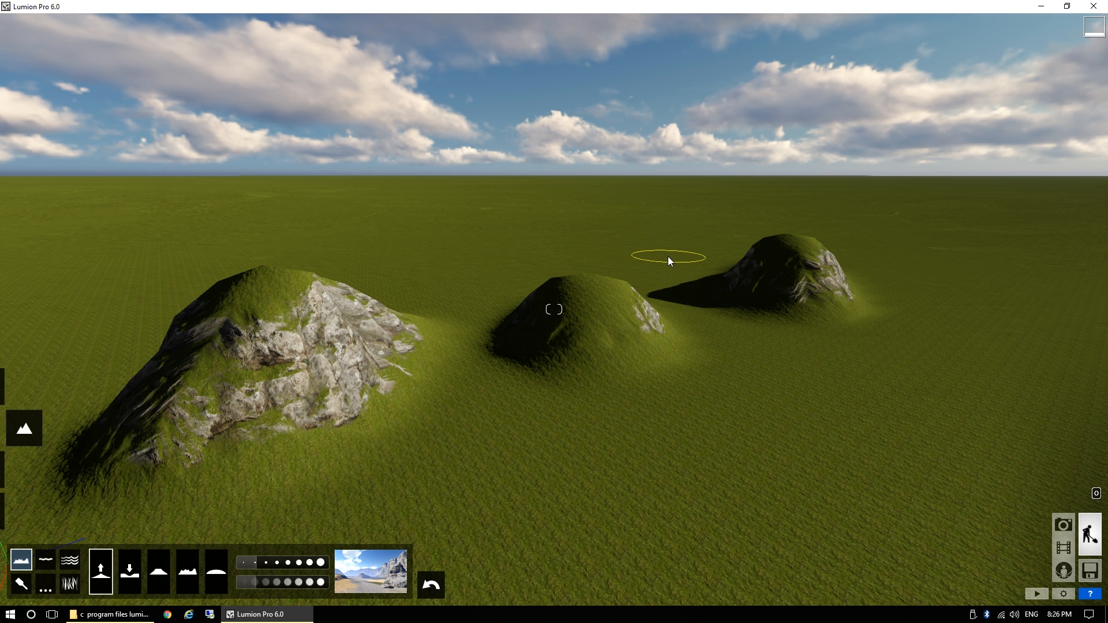
drag(668, 256, 596, 245)
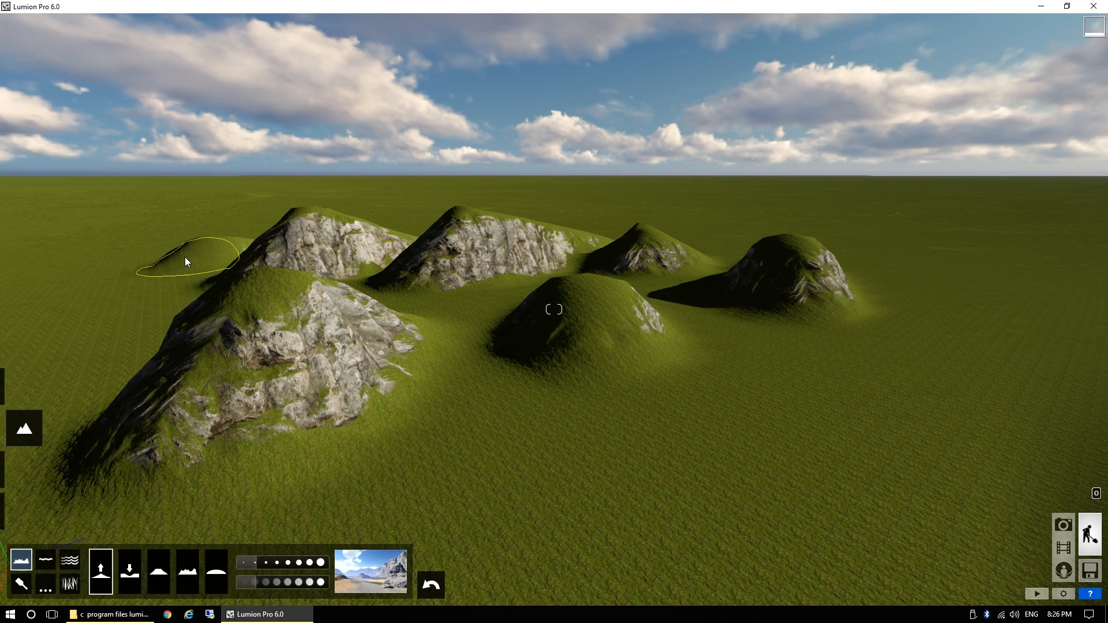
mouse_move(174, 269)
mouse_down()
mouse_move(181, 333)
mouse_move(262, 362)
mouse_move(396, 392)
mouse_move(768, 439)
mouse_move(871, 431)
mouse_move(983, 376)
mouse_move(1024, 345)
mouse_move(1038, 283)
mouse_move(1025, 251)
mouse_up()
Fly the camera down among the raised hills and examine their slopes from close up.
mouse_move(1004, 277)
right_down()
mouse_move(923, 335)
mouse_move(866, 346)
mouse_move(975, 280)
mouse_move(998, 301)
mouse_move(977, 283)
mouse_move(959, 324)
mouse_move(999, 291)
mouse_move(981, 277)
mouse_move(946, 352)
mouse_move(988, 304)
mouse_move(1085, 273)
right_up()
key(d)
key(d)
key(d)
key(d)
key(w)
key(a)
key(a)
right_drag(399, 168, 515, 166)
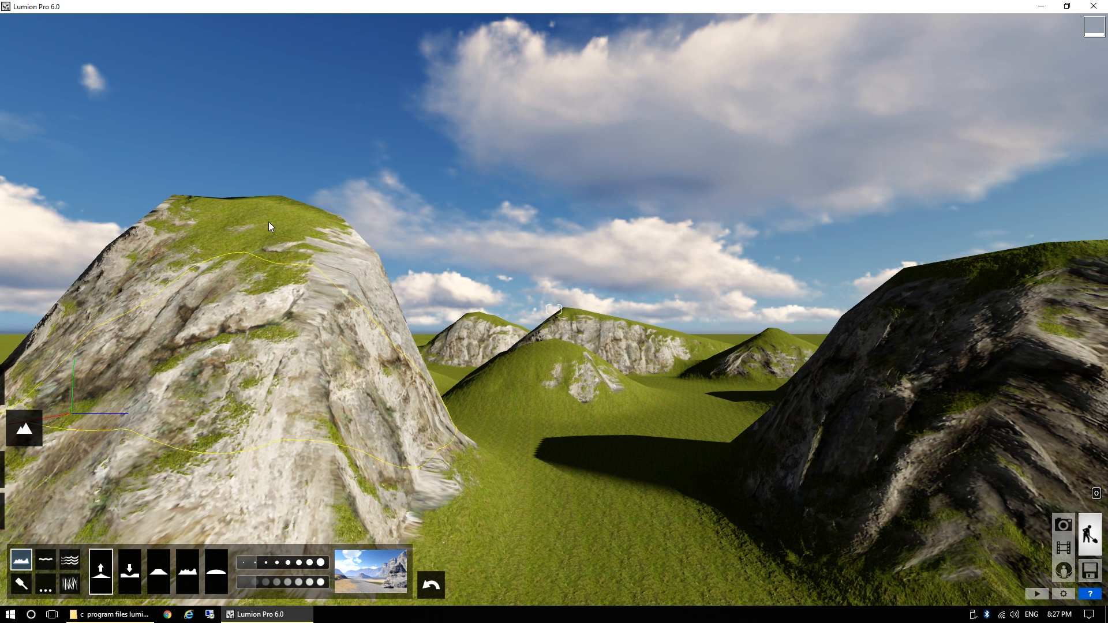
Wear down the tall rocky hill and the ridge beside it with the Lower brush.
key(a)
right_drag(337, 402, 513, 400)
key(a)
key(s)
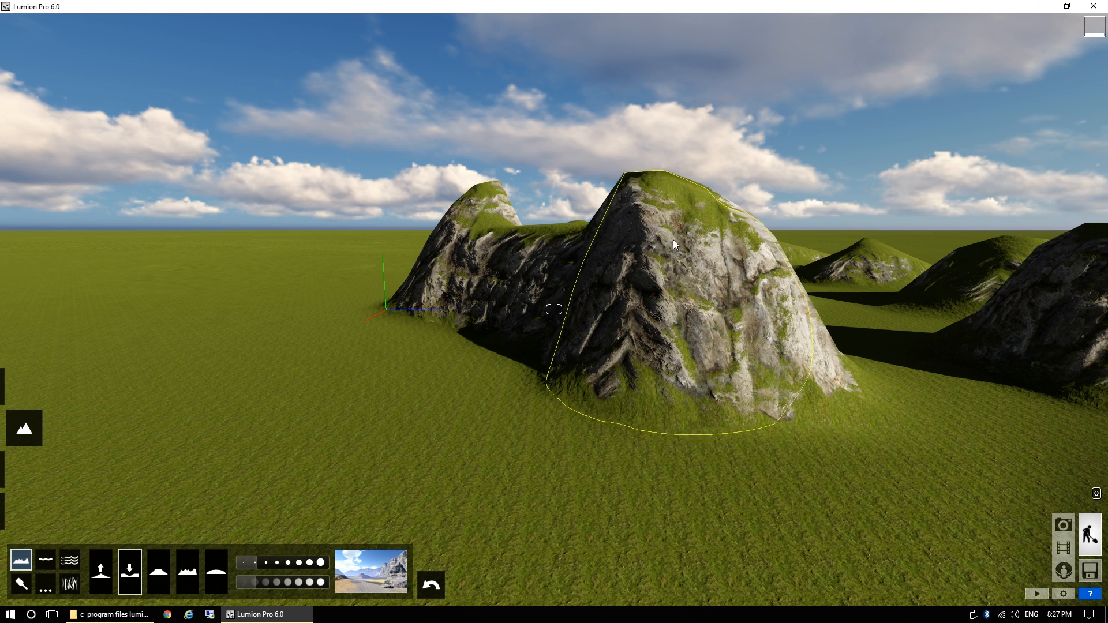
mouse_move(670, 231)
mouse_down()
mouse_move(666, 276)
mouse_move(716, 309)
mouse_move(670, 330)
mouse_move(581, 275)
mouse_move(487, 252)
mouse_move(484, 238)
mouse_move(524, 276)
mouse_move(484, 245)
mouse_up()
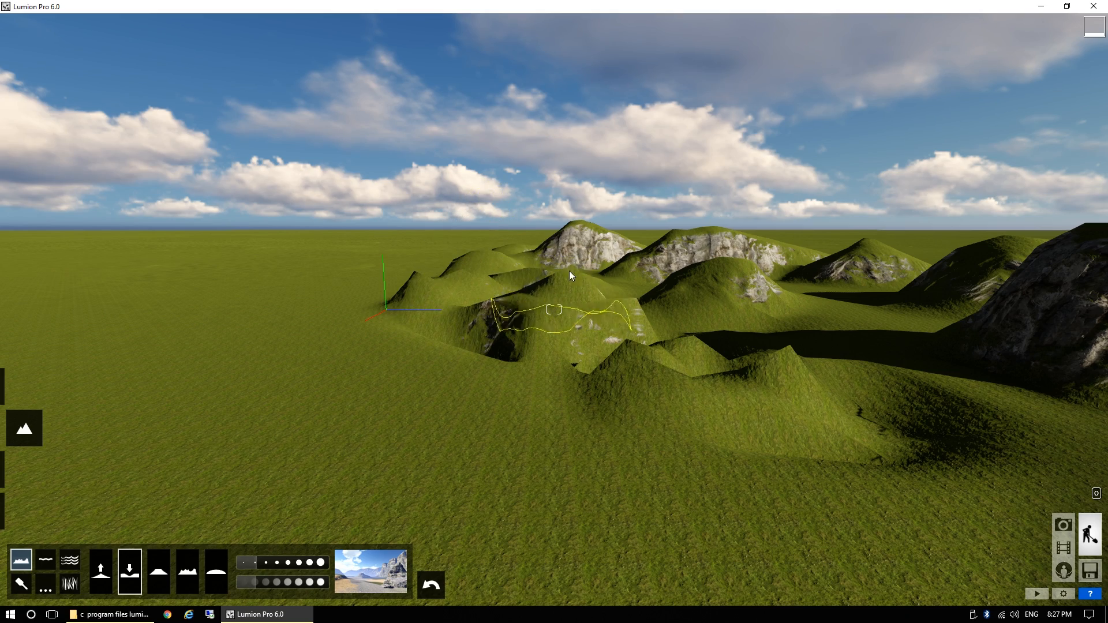
drag(563, 270, 670, 282)
Enlarge the brush size until it covers the whole group of hills and sink the terrain beneath them with the Lower brush.
key(d)
key(q)
right_drag(755, 309, 792, 323)
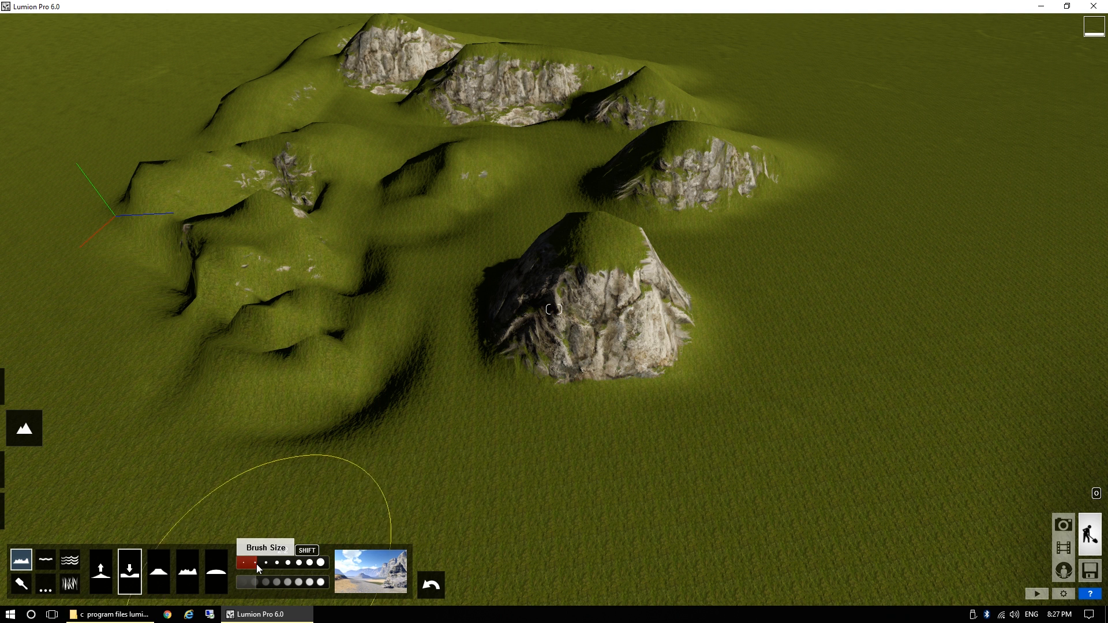
drag(260, 565, 299, 563)
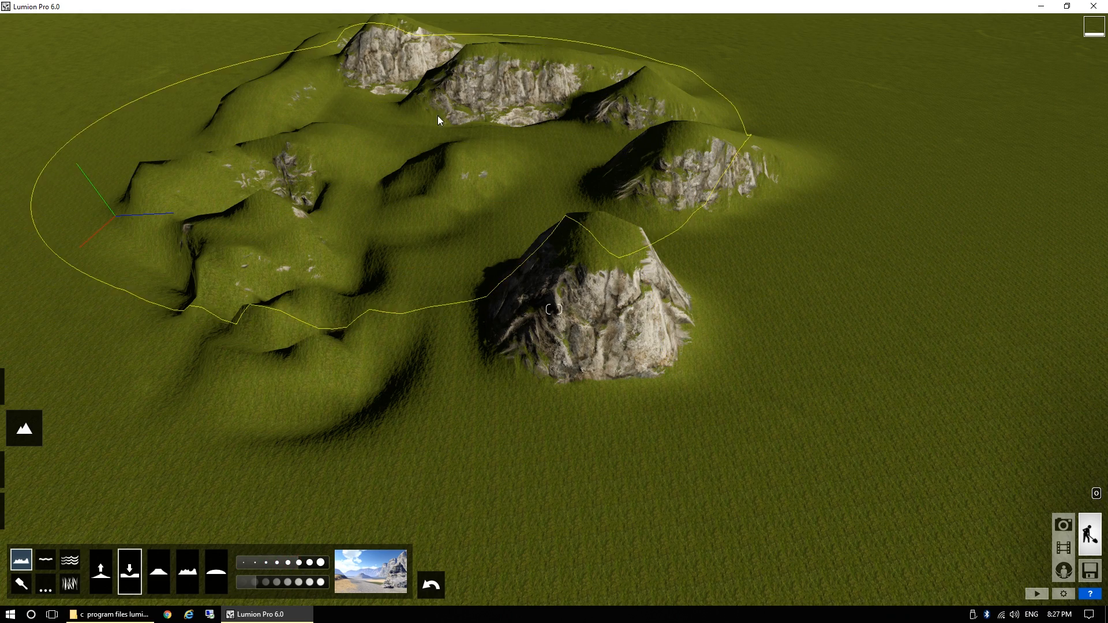
key(shift+s)
mouse_move(458, 197)
right_down()
mouse_move(468, 210)
mouse_move(445, 183)
mouse_move(467, 211)
mouse_move(458, 197)
right_up()
key(w)
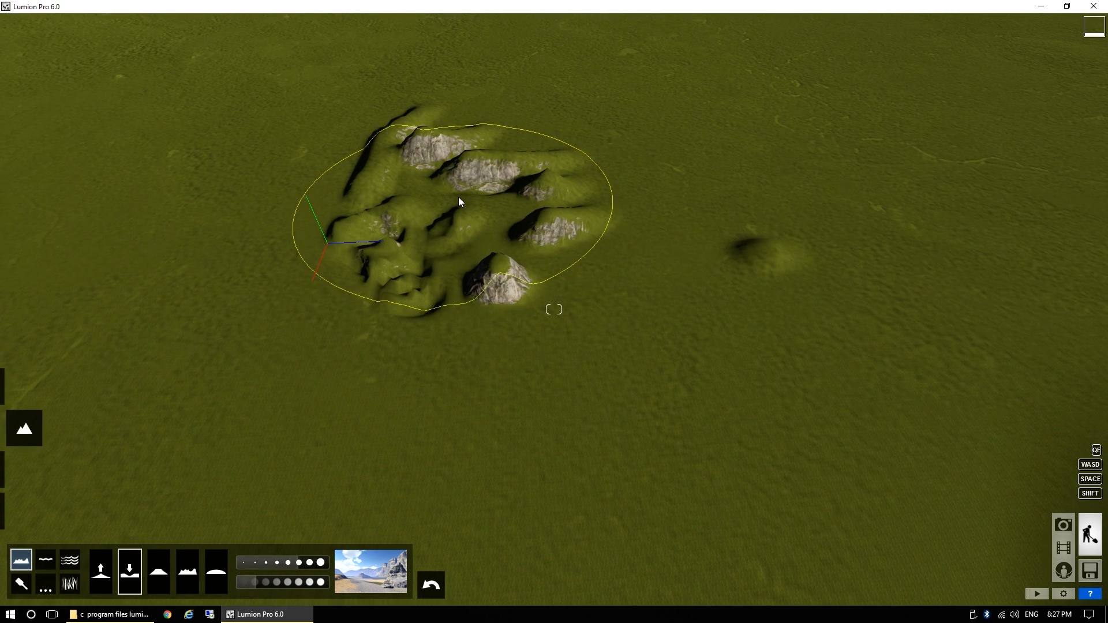
drag(298, 563, 309, 564)
drag(462, 188, 462, 188)
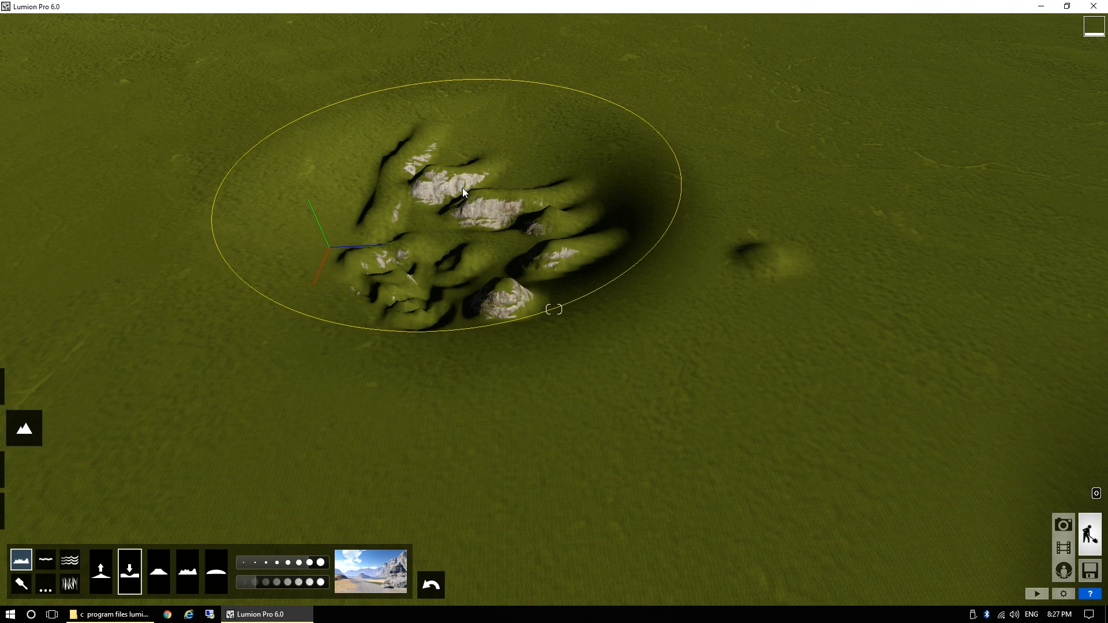
Sink the hill group further with the large Lower brush, reduce the brush size, and deepen the depression across its middle.
mouse_move(473, 220)
right_down()
mouse_move(490, 231)
mouse_move(514, 218)
mouse_move(484, 232)
mouse_move(466, 221)
right_up()
drag(430, 202, 431, 202)
drag(287, 563, 283, 563)
mouse_move(453, 269)
mouse_down()
mouse_move(441, 269)
mouse_move(506, 214)
mouse_move(401, 250)
mouse_move(367, 220)
mouse_move(334, 273)
mouse_move(481, 267)
mouse_move(353, 286)
mouse_move(550, 286)
mouse_move(547, 306)
mouse_move(335, 196)
mouse_move(468, 202)
mouse_move(390, 234)
mouse_move(673, 144)
mouse_up()
Fly the camera down into the sunken area and examine its rocky walls and ridges from inside.
key(a)
key(w)
mouse_move(573, 261)
right_down()
mouse_move(698, 190)
mouse_move(579, 257)
mouse_move(547, 296)
mouse_move(323, 304)
mouse_move(552, 257)
mouse_move(462, 247)
mouse_move(649, 289)
mouse_move(658, 254)
right_up()
key(w)
key(s)
key(d)
key(d)
key(d)
key(d)
key(w)
right_drag(554, 310, 756, 371)
key(w)
key(w)
key(a)
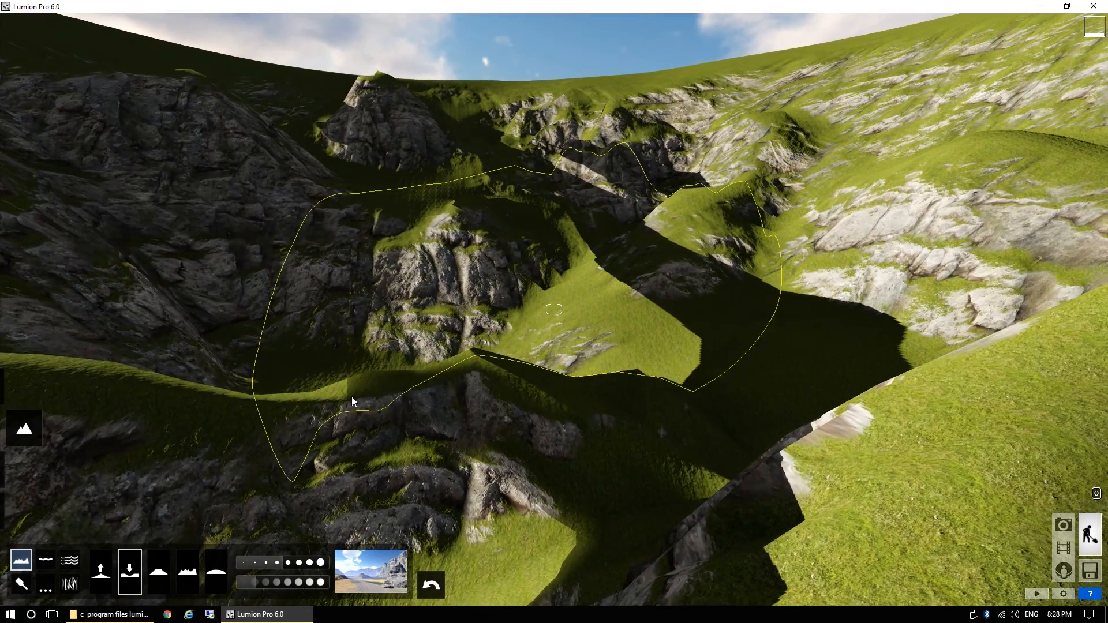
Level the floor of the pit and even out its uneven far rim with the Flatten brush.
click(157, 573)
key(shift+s)
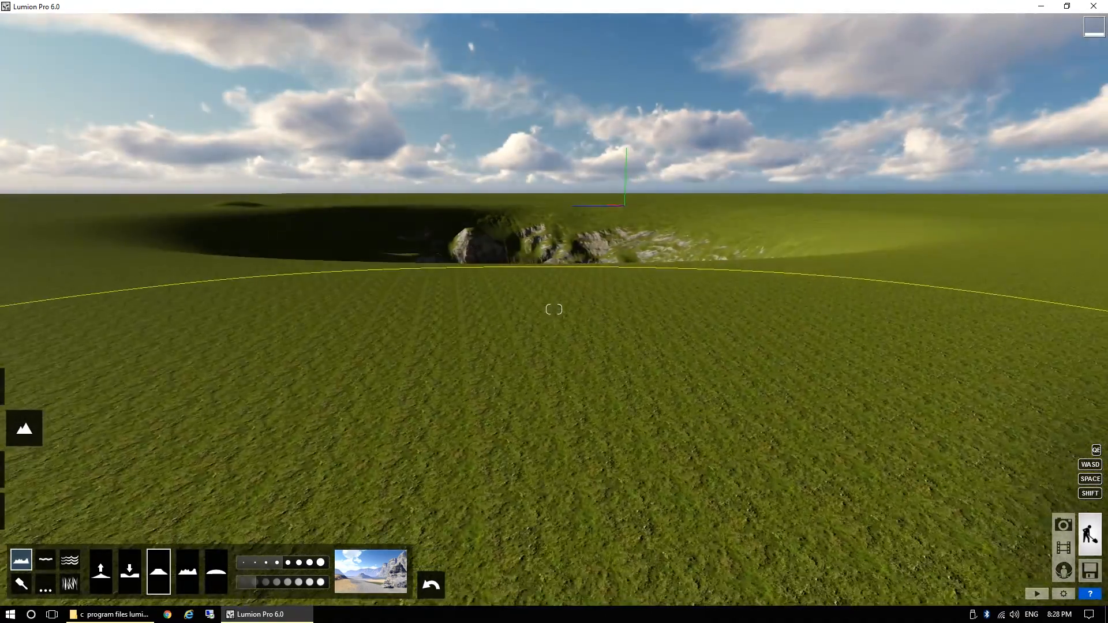
key(shift+q)
right_drag(503, 434, 460, 454)
mouse_move(459, 453)
mouse_down()
mouse_move(534, 447)
mouse_move(508, 465)
mouse_up()
mouse_move(470, 433)
mouse_down()
mouse_move(540, 416)
mouse_move(535, 455)
mouse_move(438, 494)
mouse_move(446, 433)
mouse_move(494, 413)
mouse_move(552, 425)
mouse_move(554, 450)
mouse_move(515, 469)
mouse_up()
mouse_move(448, 440)
mouse_down()
mouse_move(470, 400)
mouse_move(527, 391)
mouse_move(567, 414)
mouse_move(579, 439)
mouse_move(571, 462)
mouse_up()
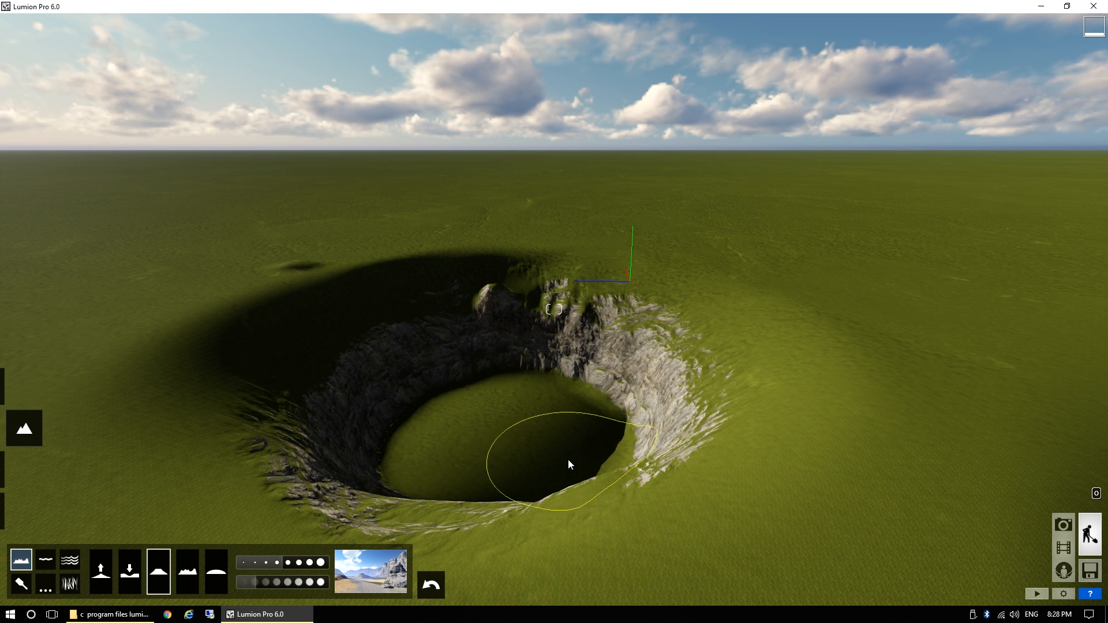
mouse_move(319, 279)
mouse_down()
mouse_move(304, 277)
mouse_move(391, 264)
mouse_up()
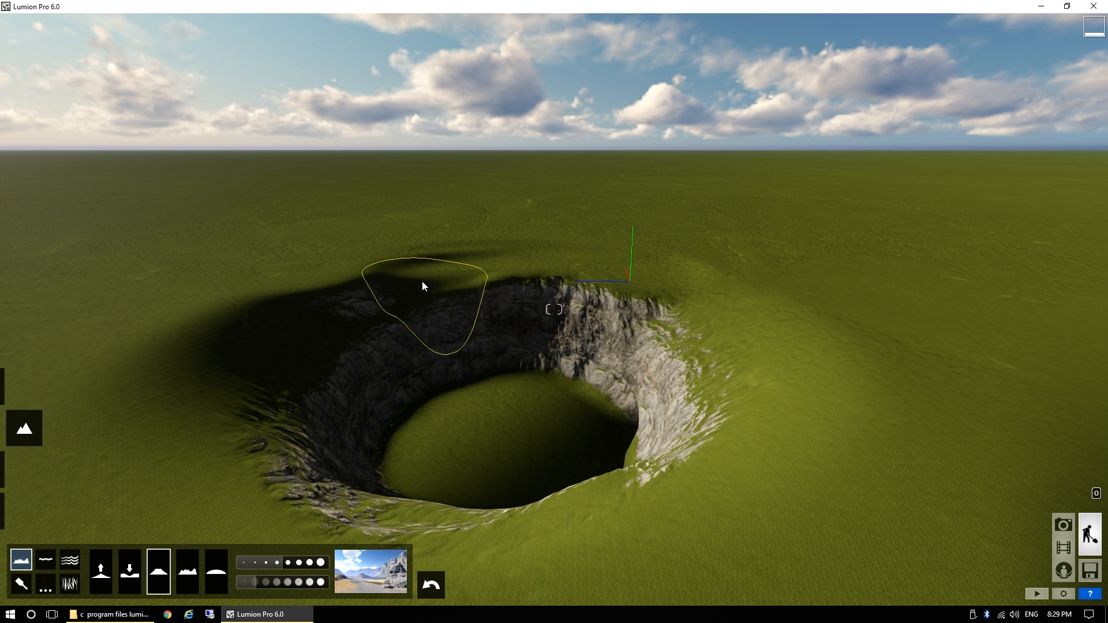
mouse_move(383, 298)
mouse_down()
mouse_move(277, 347)
mouse_move(233, 401)
mouse_move(257, 524)
mouse_move(552, 566)
mouse_move(744, 458)
mouse_move(793, 338)
mouse_move(746, 278)
mouse_move(723, 438)
mouse_move(635, 480)
mouse_up()
Roughen the flat floor of the pit into rocky bumps with the Jitter brush.
mouse_move(607, 497)
right_down()
mouse_move(555, 485)
mouse_move(601, 492)
mouse_move(591, 571)
mouse_move(591, 511)
mouse_move(635, 473)
mouse_move(684, 476)
right_up()
key(w)
right_drag(553, 310, 554, 309)
key(s)
click(192, 579)
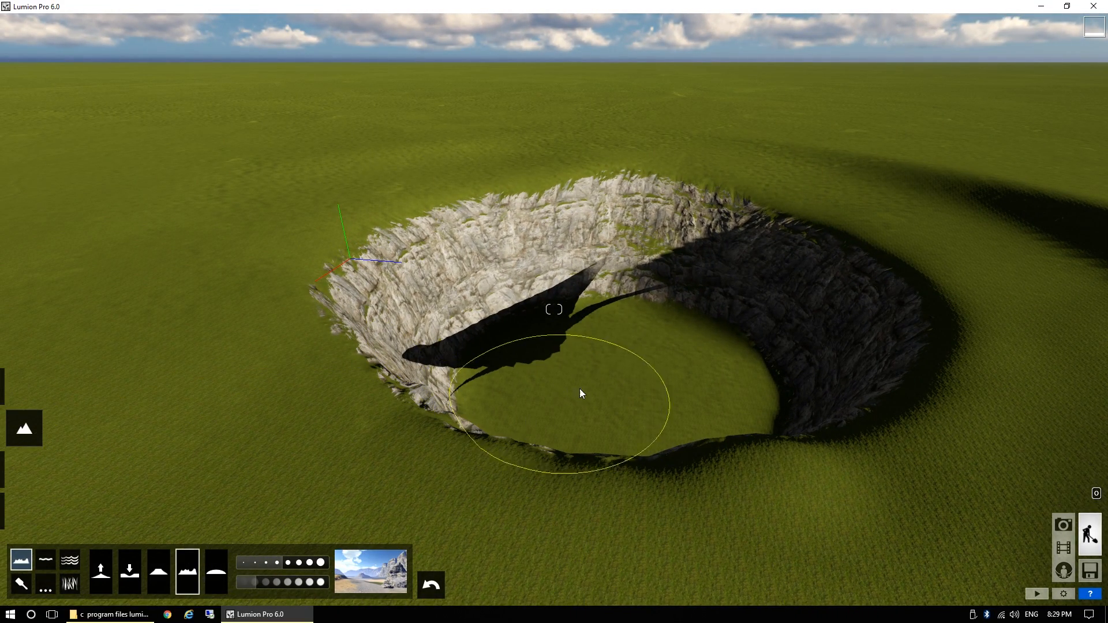
mouse_move(604, 379)
mouse_down()
mouse_move(681, 358)
mouse_move(601, 410)
mouse_move(508, 407)
mouse_move(725, 438)
mouse_move(702, 403)
mouse_up()
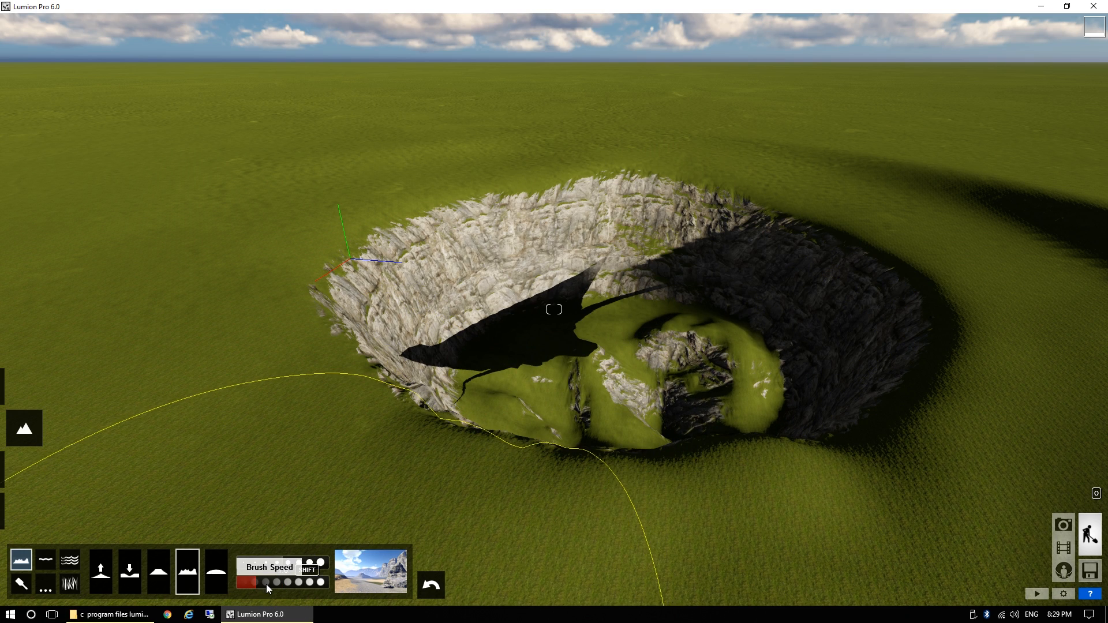
Jitter a low mound on the flat ground beside the pit and a steeper rocky formation near it at a higher brush speed.
mouse_move(335, 433)
right_down()
mouse_move(231, 399)
mouse_move(208, 371)
mouse_move(250, 378)
mouse_move(234, 378)
right_up()
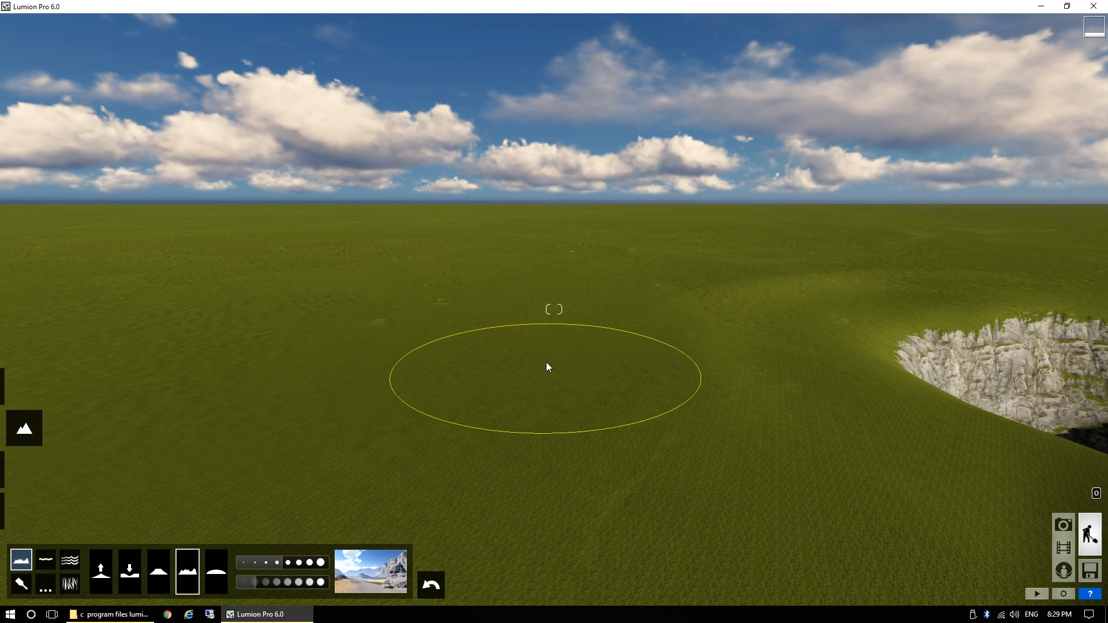
drag(547, 363, 546, 363)
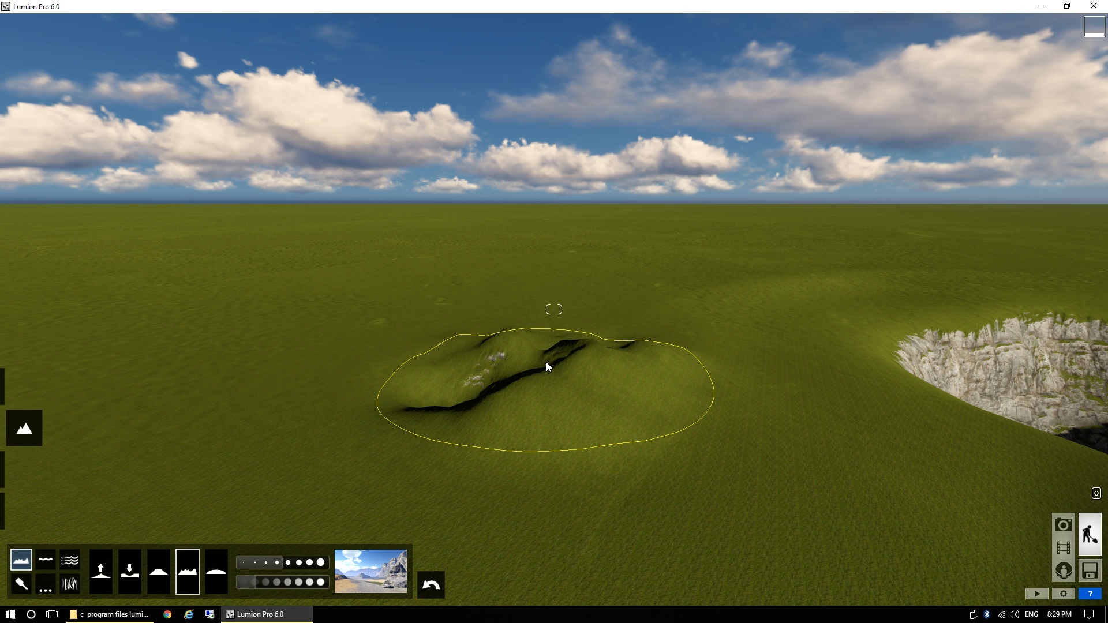
drag(280, 583, 303, 583)
mouse_move(526, 443)
right_down()
mouse_move(468, 431)
mouse_move(495, 374)
right_up()
drag(490, 381, 490, 381)
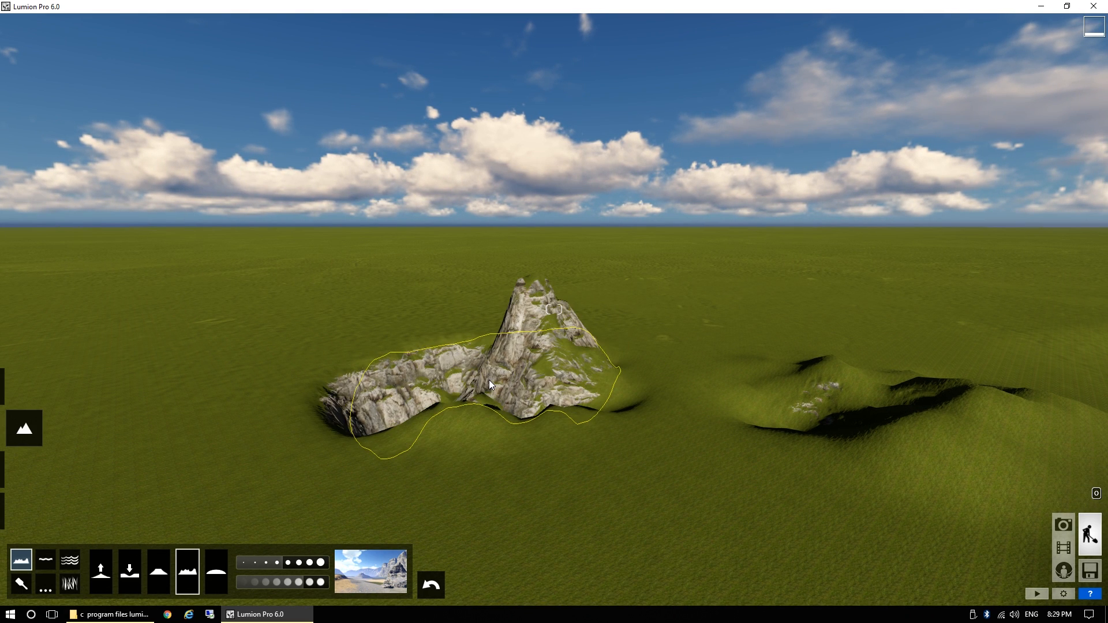
Adjust the brush size, lower the brush speed, and jitter another rocky hill next to the steep formation.
right_drag(508, 386, 635, 367)
key(a)
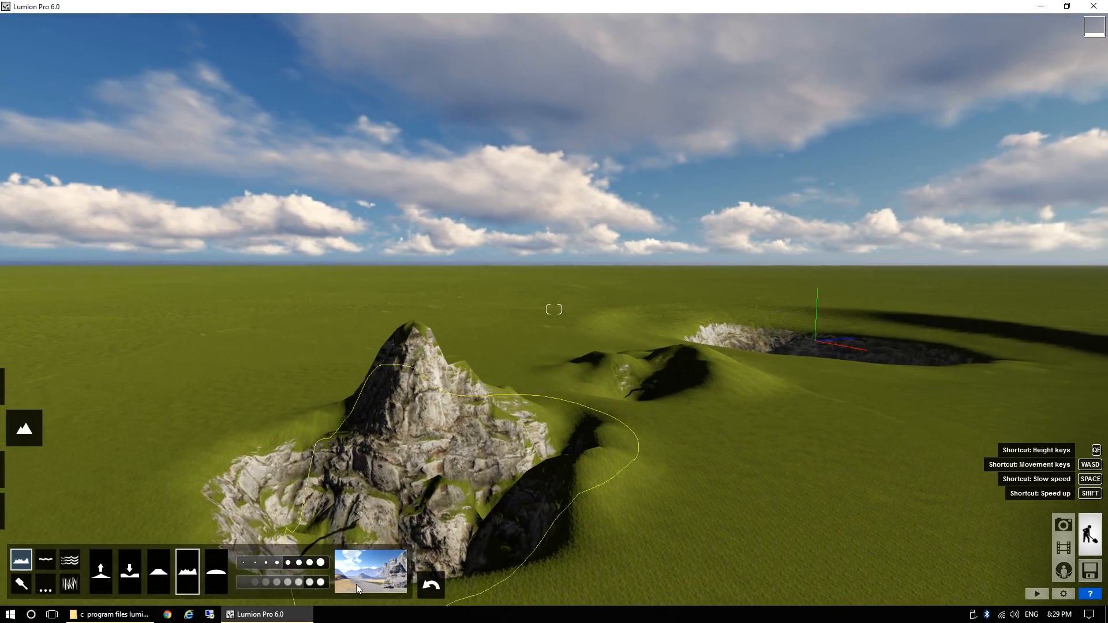
click(302, 563)
drag(302, 580, 251, 585)
key(a)
right_drag(370, 508, 521, 485)
drag(489, 479, 489, 478)
Soften the rocky jittered hills and the bumps around them with the Smooth brush.
key(a)
mouse_move(489, 478)
right_down()
mouse_move(566, 467)
mouse_move(624, 485)
mouse_move(549, 496)
right_up()
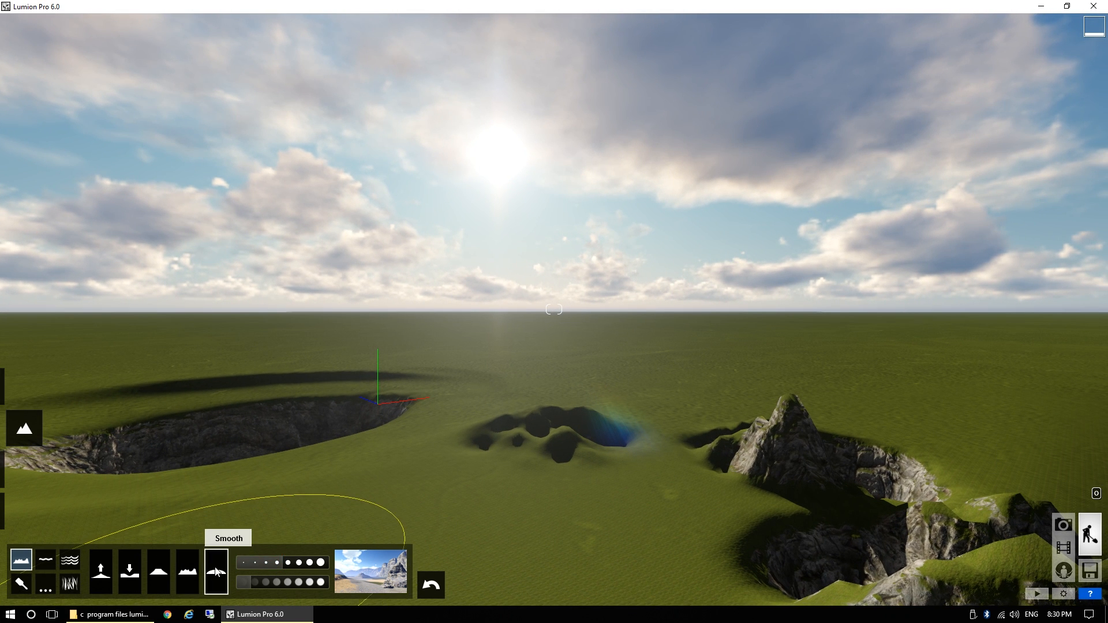
click(226, 571)
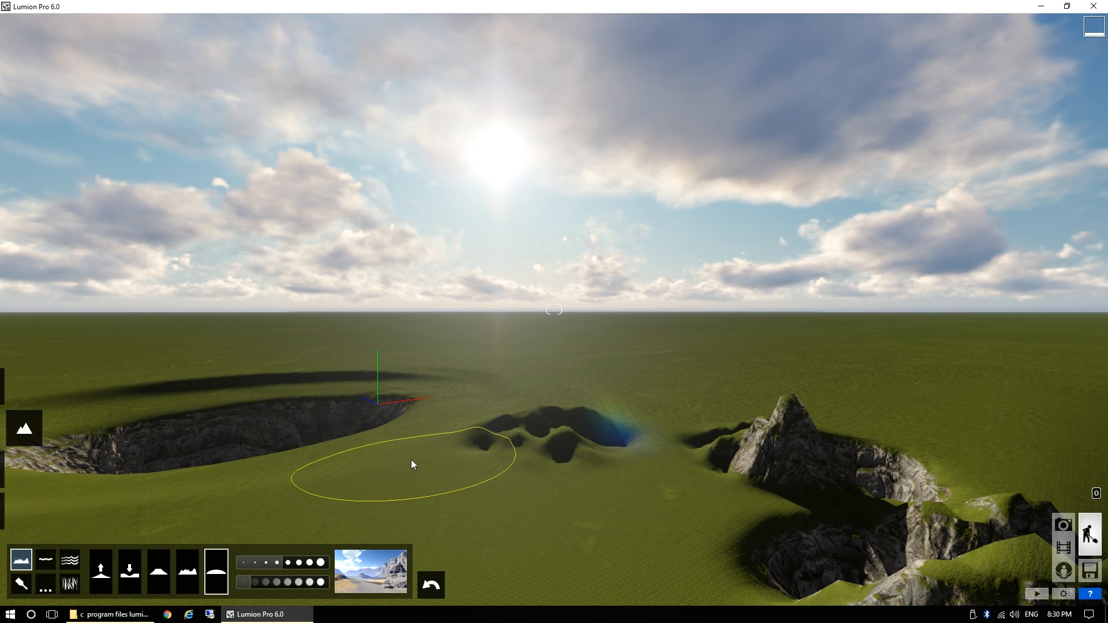
key(s)
right_drag(761, 490, 884, 505)
key(d)
right_drag(736, 513, 680, 531)
key(w)
key(a)
key(s)
right_drag(768, 505, 737, 462)
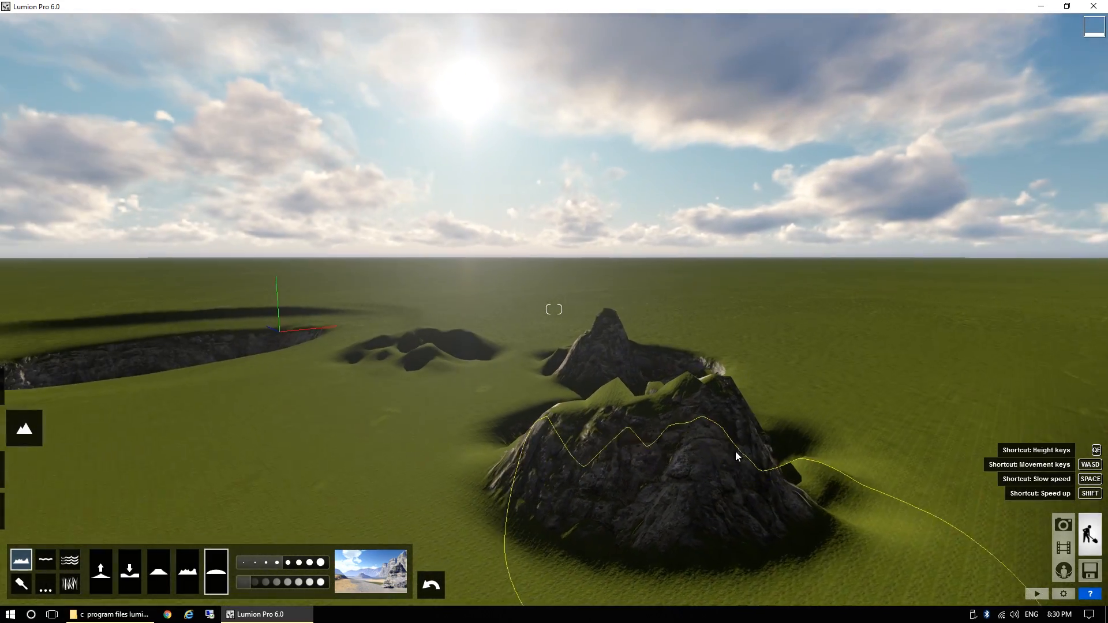
key(q)
right_drag(672, 491, 634, 554)
key(s)
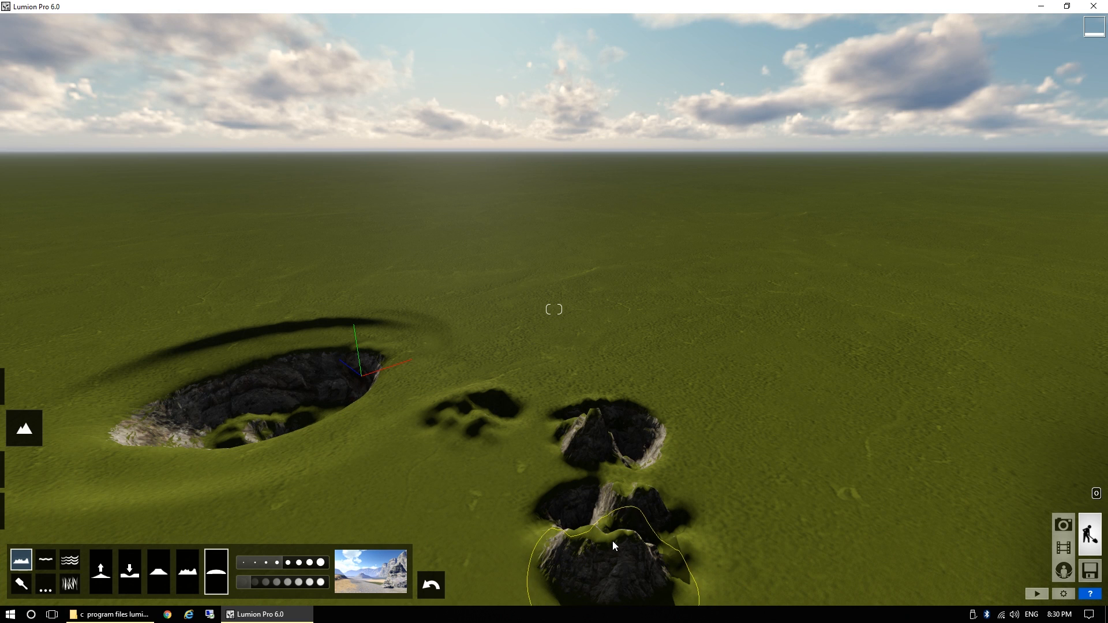
mouse_move(613, 534)
mouse_down()
mouse_move(621, 531)
mouse_move(600, 517)
mouse_move(600, 463)
mouse_up()
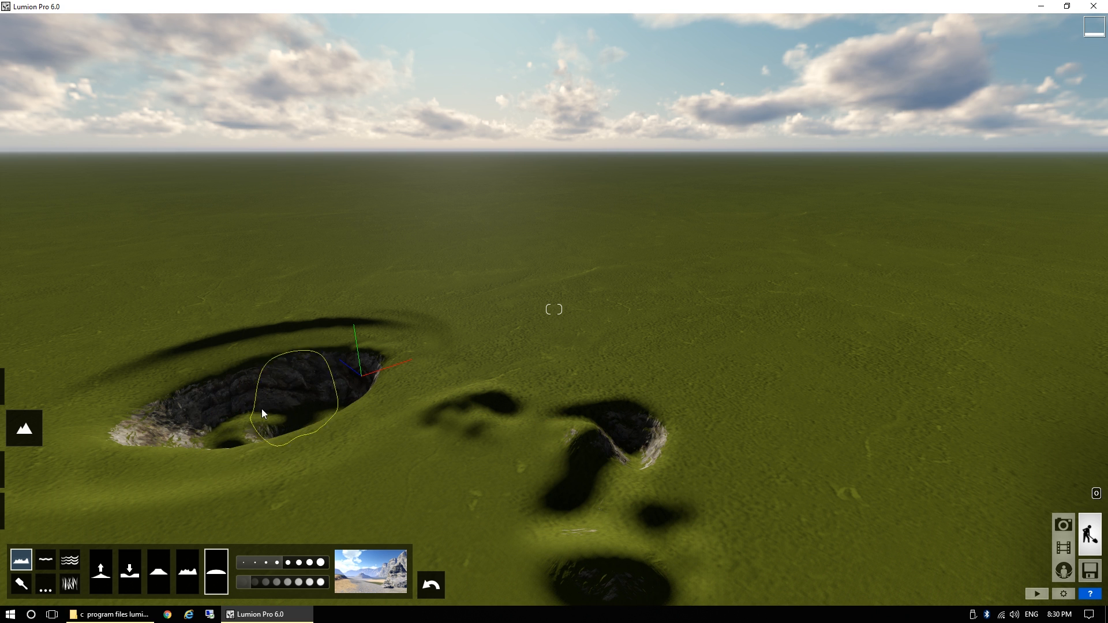
Try the red-rock desert landscape preset on the terrain and view the smoothed hills with it.
key(d)
mouse_move(575, 434)
right_down()
mouse_move(571, 446)
mouse_move(578, 440)
right_up()
key(w)
key(d)
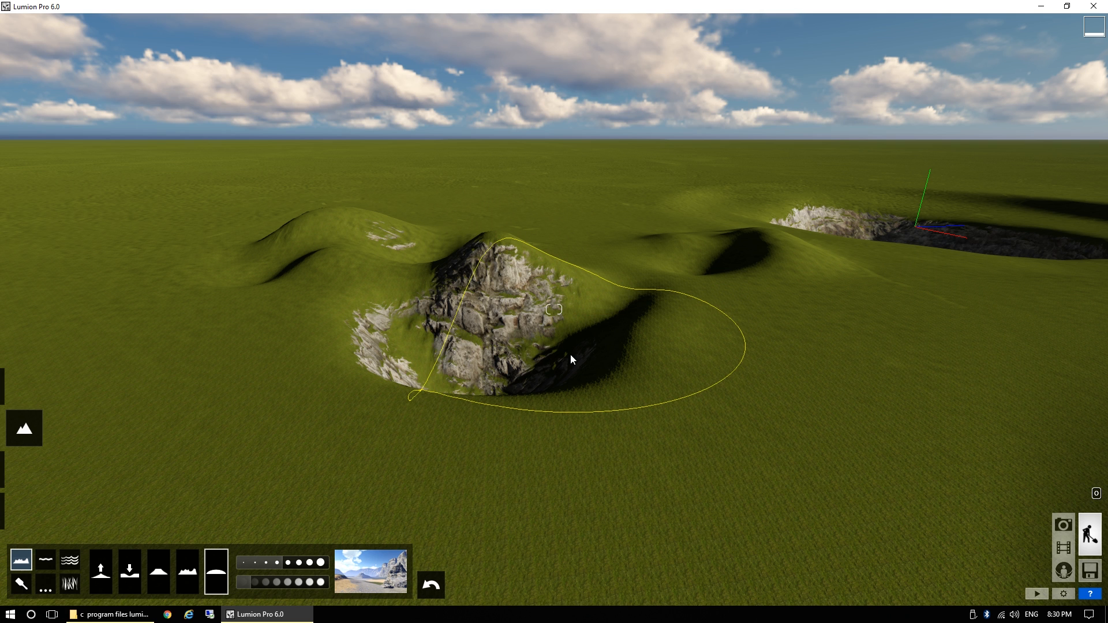
right_drag(567, 359, 613, 341)
right_drag(553, 382, 555, 378)
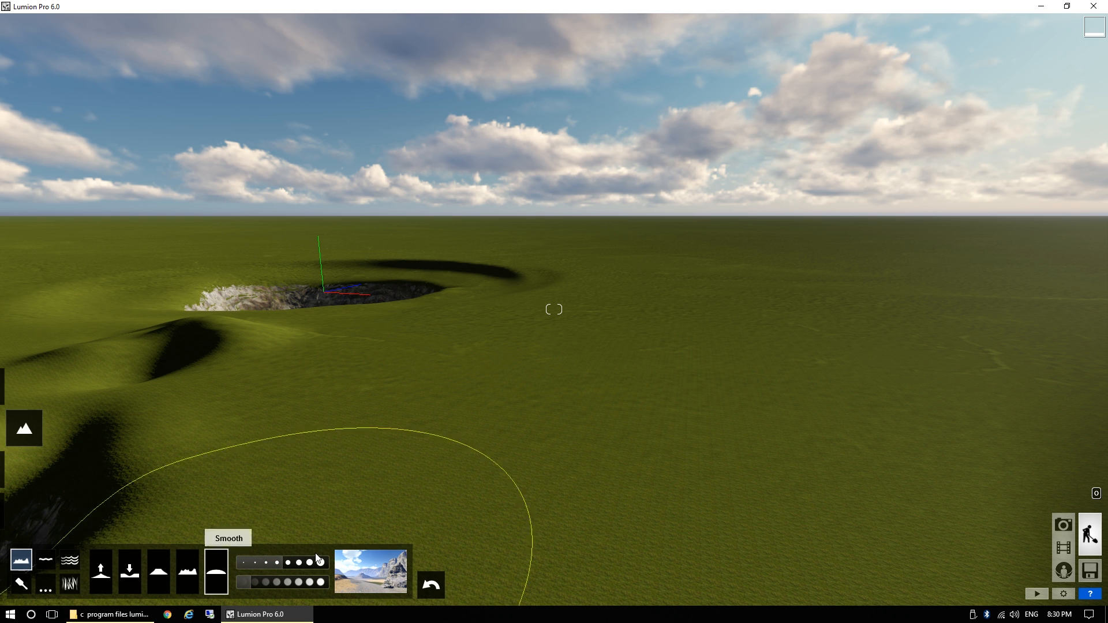
click(373, 572)
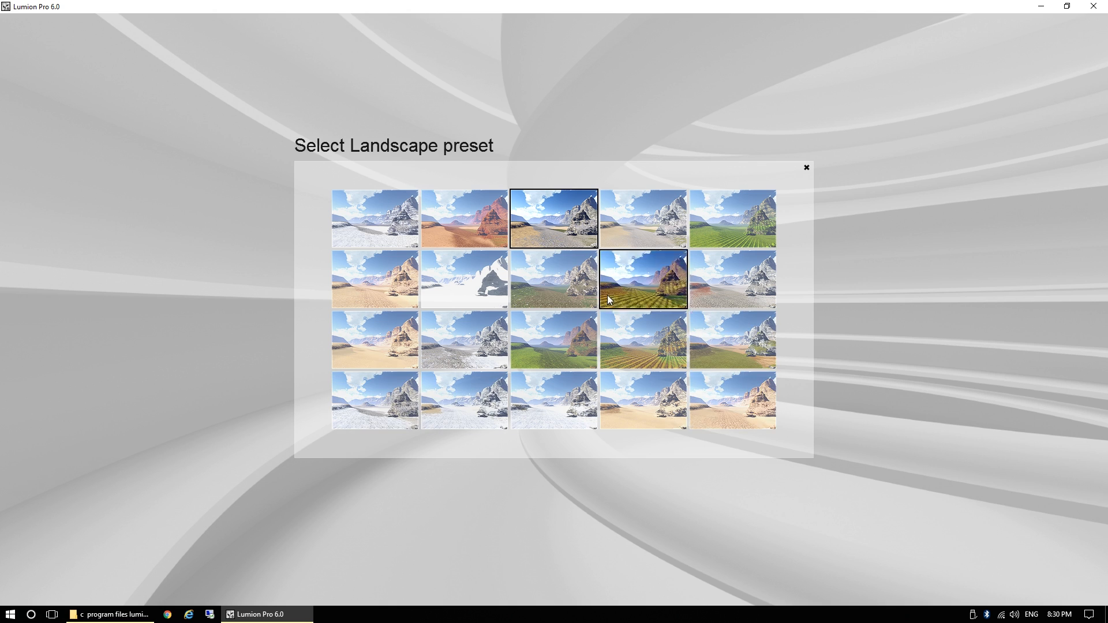
click(473, 220)
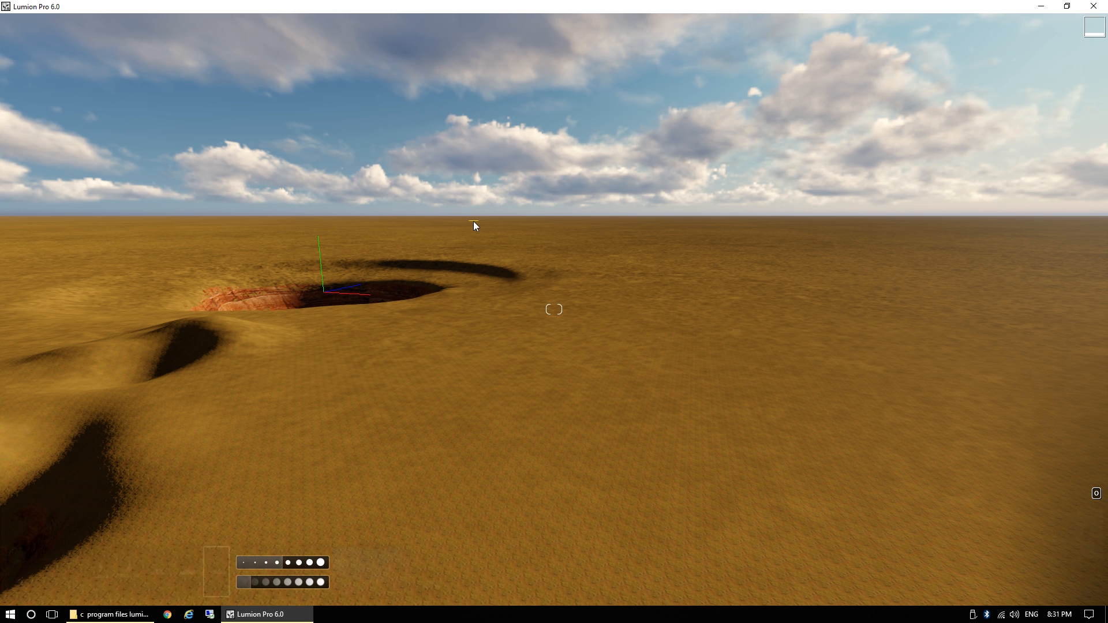
mouse_move(736, 349)
right_down()
mouse_move(289, 317)
mouse_move(479, 382)
mouse_move(516, 382)
mouse_move(526, 365)
mouse_move(729, 361)
mouse_move(692, 404)
mouse_move(686, 379)
mouse_move(615, 424)
mouse_move(473, 402)
mouse_move(471, 388)
mouse_move(554, 427)
mouse_move(639, 416)
right_up()
key(w)
key(w)
key(a)
Try the snowy mountain landscape preset and the grey gravel preset in the second row on the same terrain.
click(401, 570)
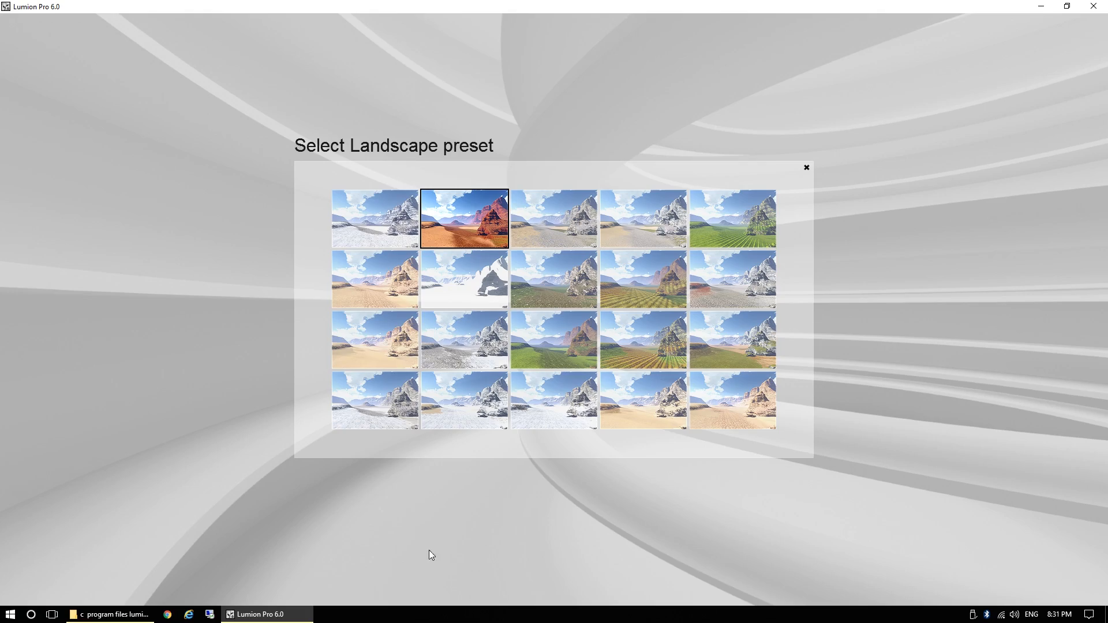
click(391, 243)
right_drag(552, 339, 641, 342)
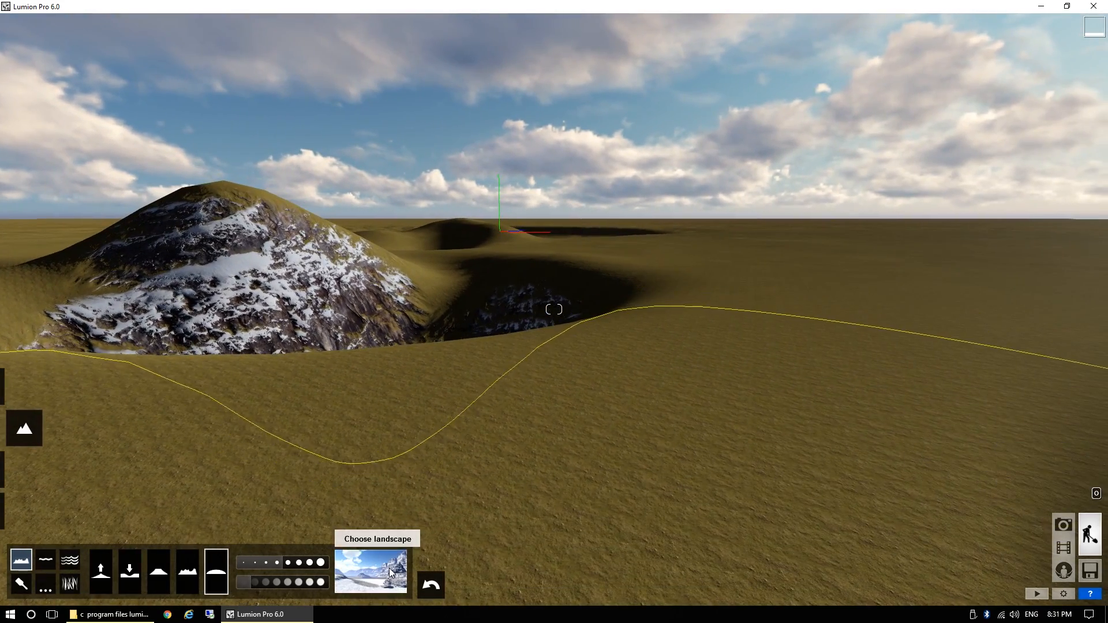
click(371, 571)
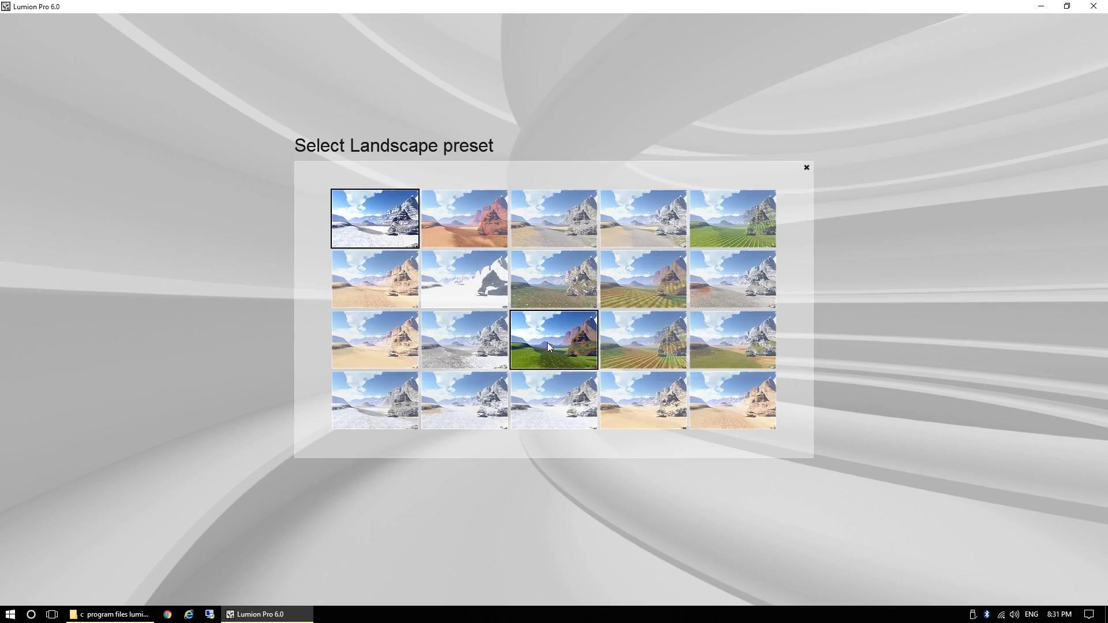
click(733, 284)
right_drag(554, 310, 679, 379)
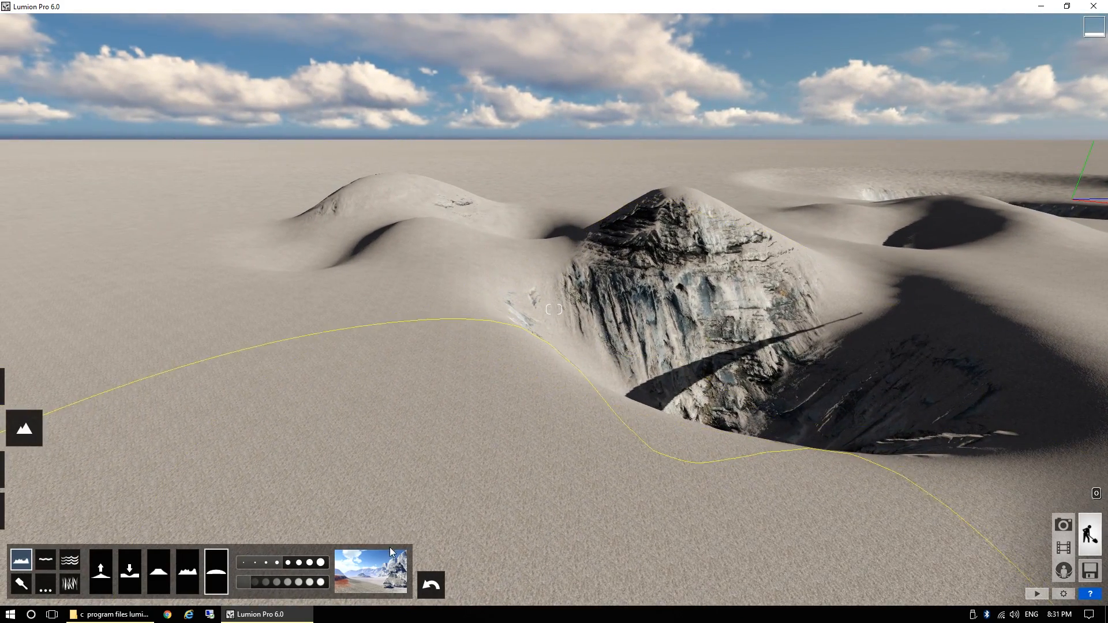
Apply the landscape preset with green crop rows and reddish-brown mountains, and view the terrain from above.
click(398, 571)
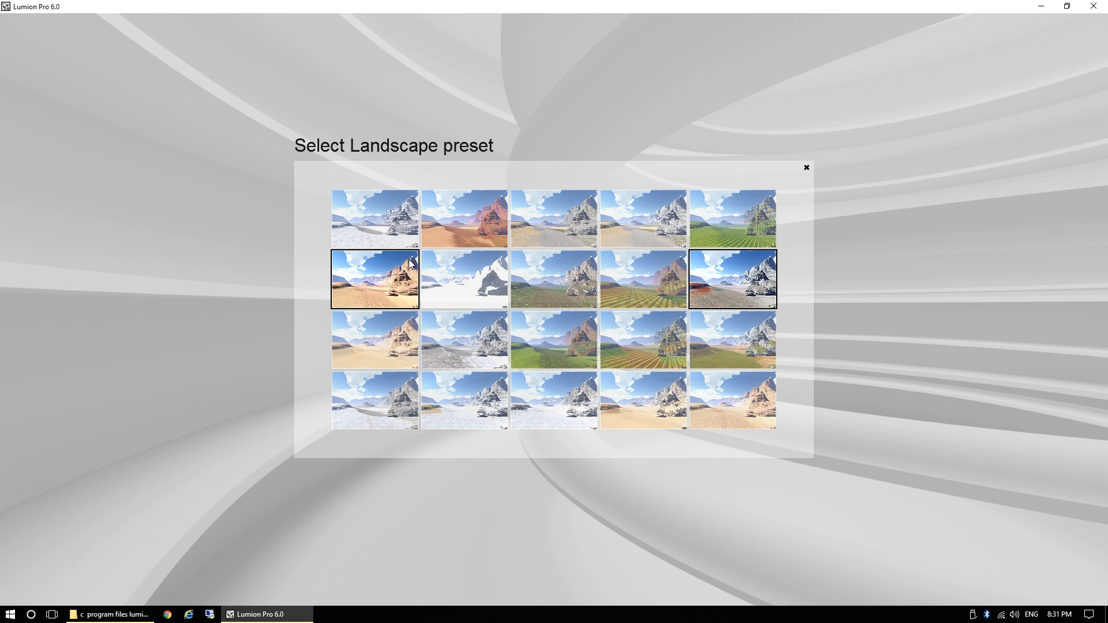
click(656, 292)
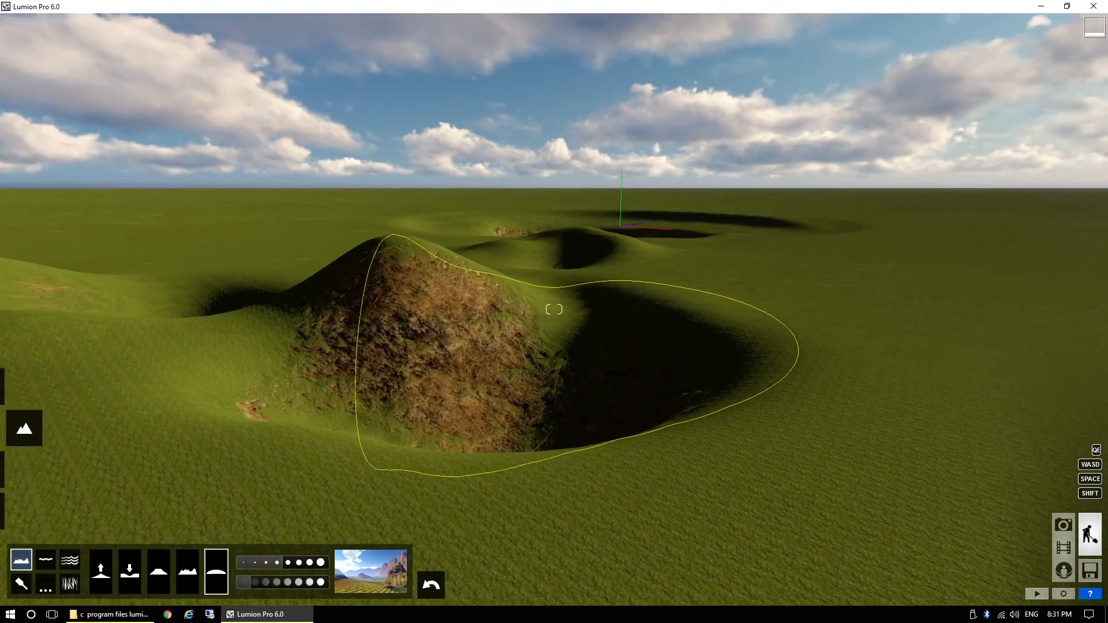
key(a)
mouse_move(572, 372)
right_down()
mouse_move(611, 364)
mouse_move(564, 381)
right_up()
key(q)
key(d)
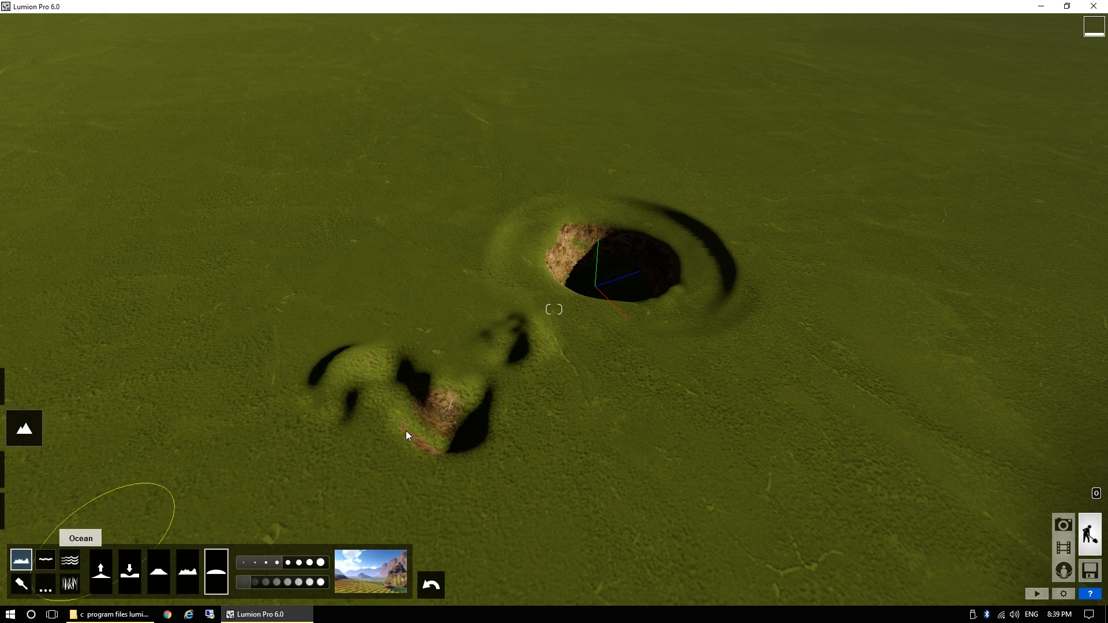
Fly the camera over to the large pit and examine its brown walls and uneven floor.
key(w)
key(d)
mouse_move(512, 423)
right_down()
mouse_move(494, 429)
mouse_move(469, 412)
mouse_move(498, 456)
mouse_move(507, 385)
mouse_move(501, 424)
right_up()
key(w)
key(d)
key(d)
key(s)
key(w)
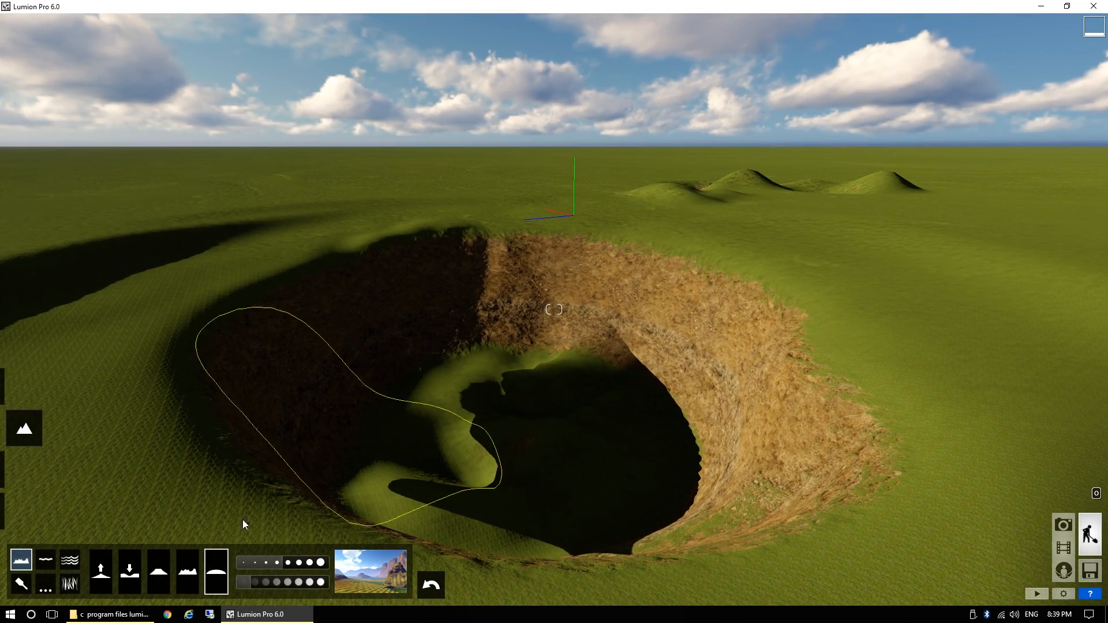
Place a water surface over the trench beside the large pit, stretching it outward across the surrounding ground.
click(50, 564)
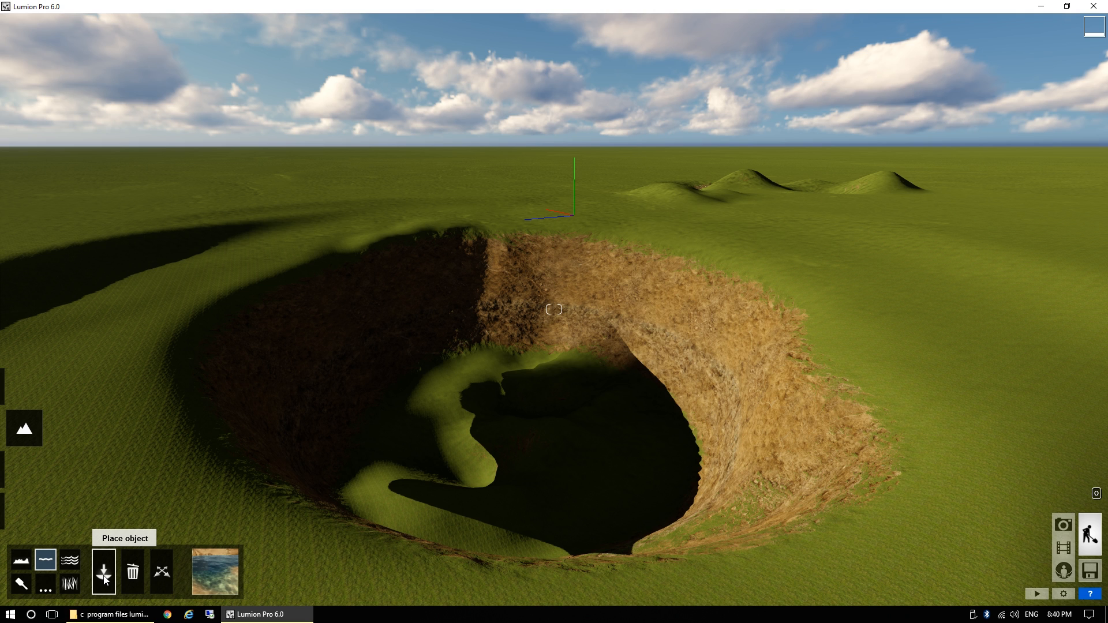
key(s)
right_drag(469, 430, 482, 487)
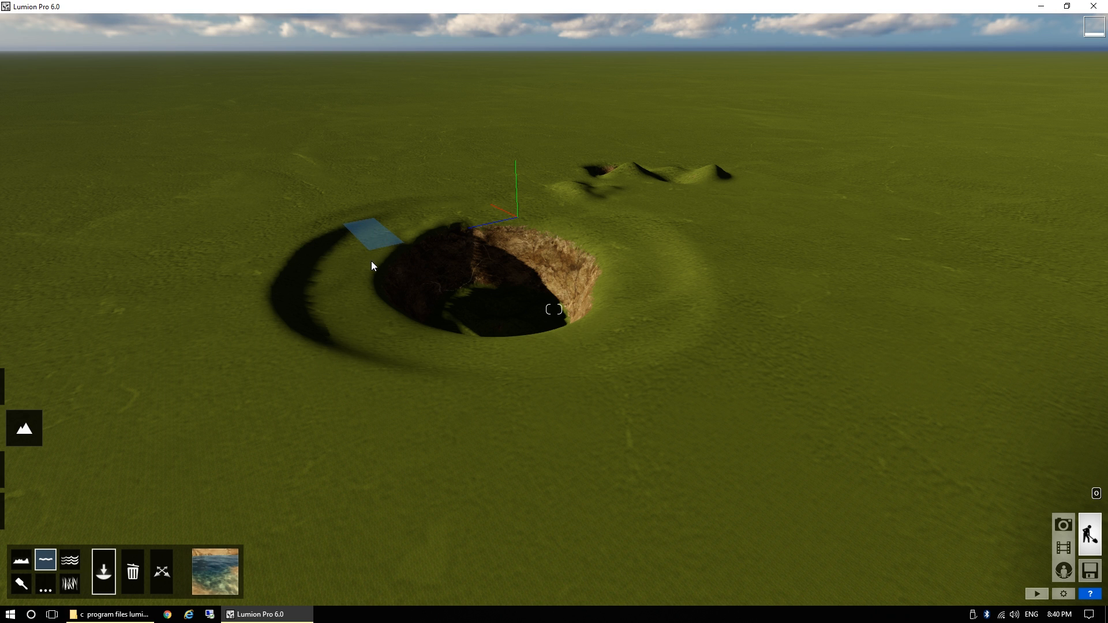
drag(371, 261, 137, 464)
drag(180, 419, 186, 418)
Fly around the new water surface and examine how it meets the terrain at the edge of the pit.
key(w)
right_drag(383, 399, 238, 362)
key(w)
key(d)
key(a)
key(s)
key(d)
key(w)
key(w)
key(s)
right_drag(432, 279, 501, 282)
key(a)
key(s)
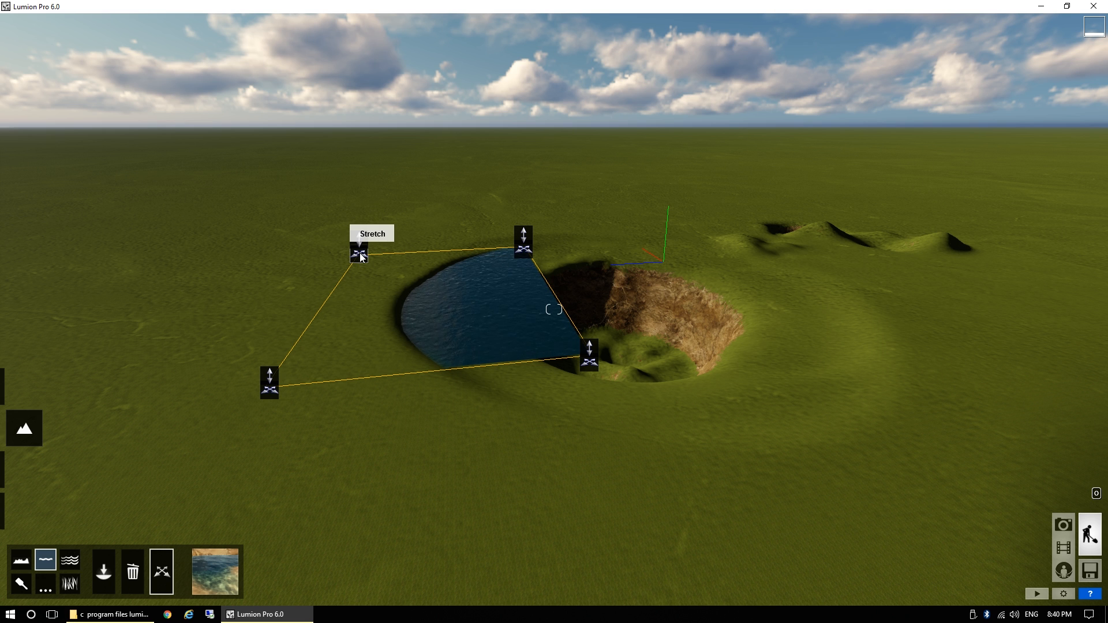
Stretch the corners of the water surface until it covers the whole pit, and lower its water level.
drag(219, 227, 450, 293)
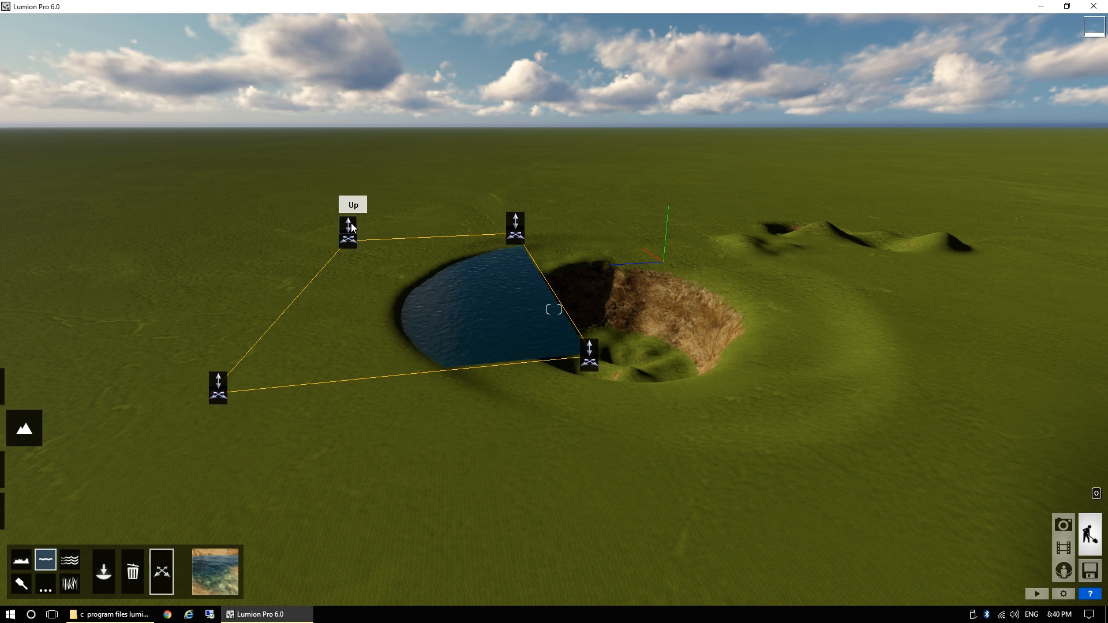
drag(351, 225, 365, 268)
drag(385, 388, 375, 294)
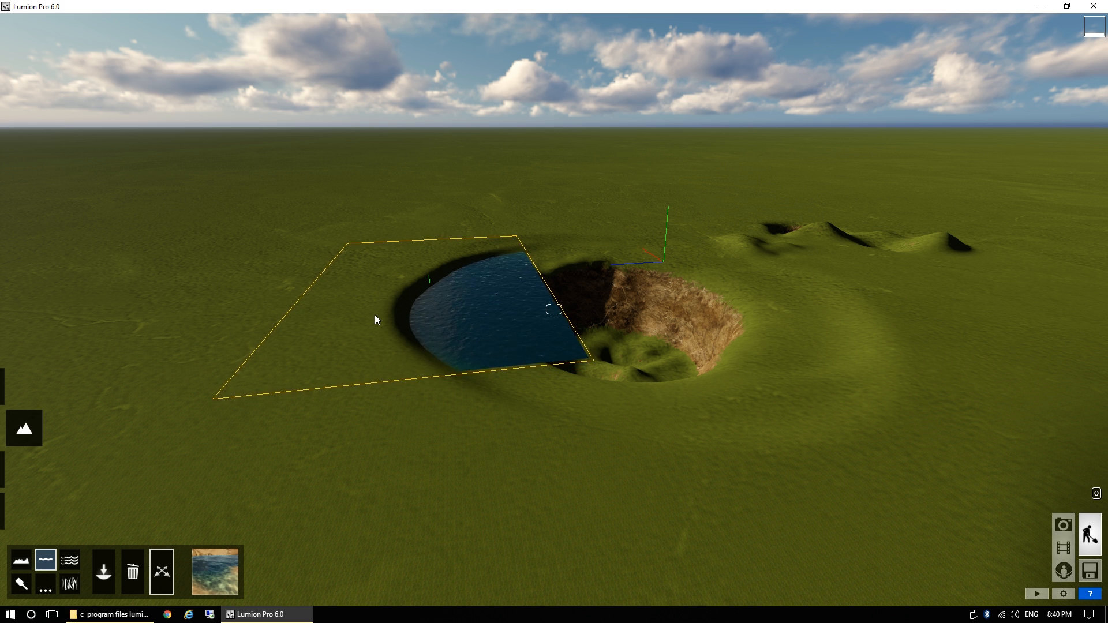
drag(590, 371, 752, 340)
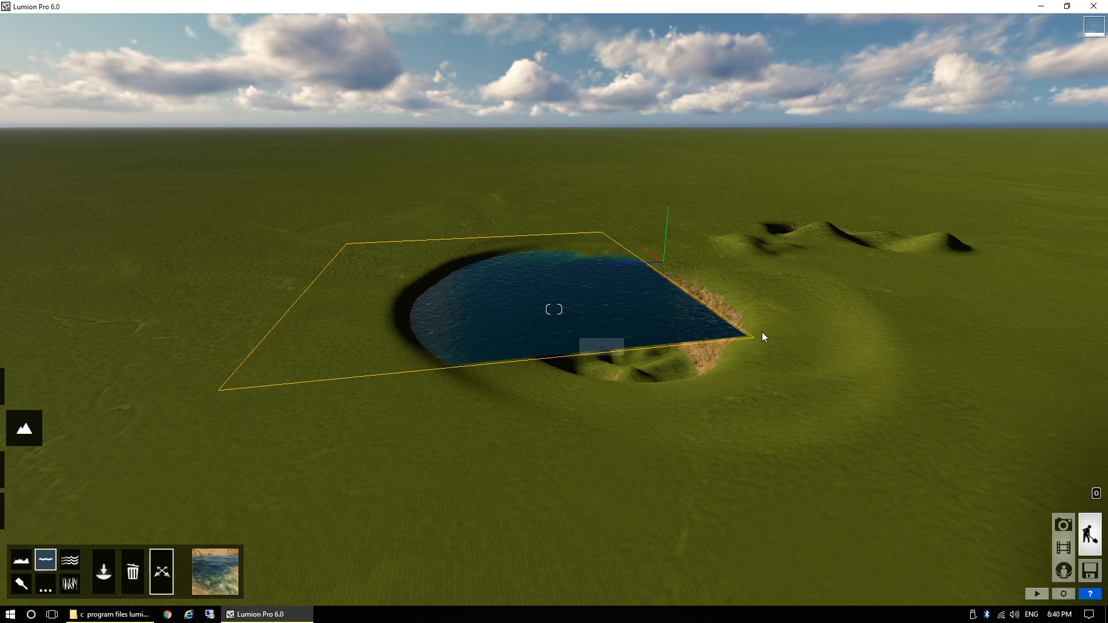
drag(203, 426, 438, 416)
drag(446, 224, 444, 260)
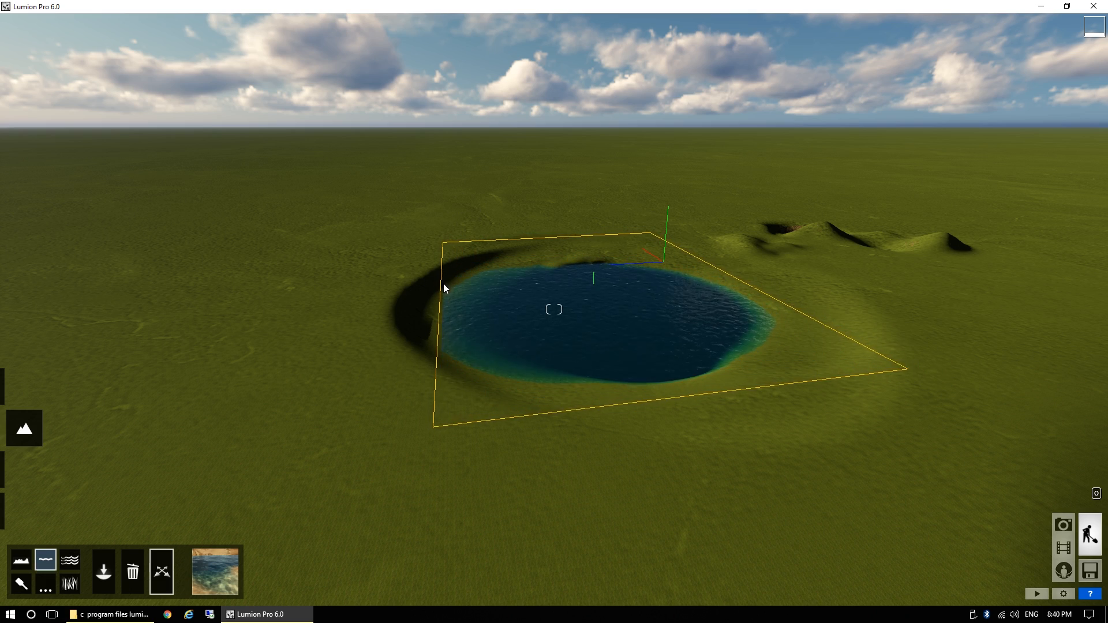
Adjust a corner of the water surface from another viewpoint and fine-tune its height inside the pit.
right_drag(450, 320, 427, 379)
key(w)
key(s)
drag(758, 307, 742, 300)
drag(286, 367, 285, 355)
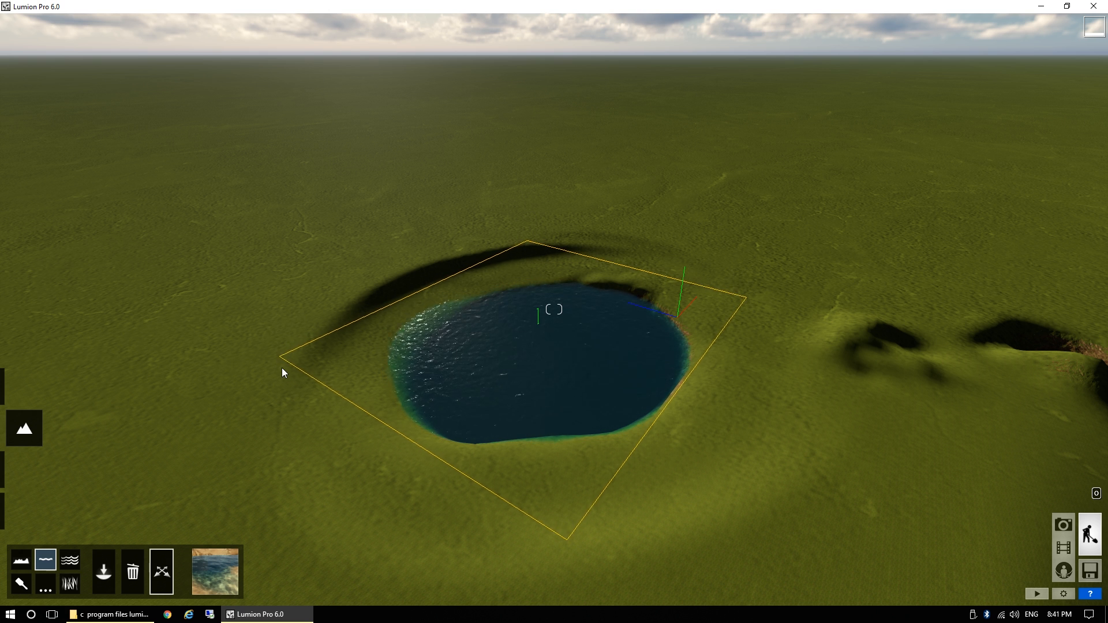
Raise the water level in the pit slightly and try the murky brown water type on it.
drag(282, 482, 306, 301)
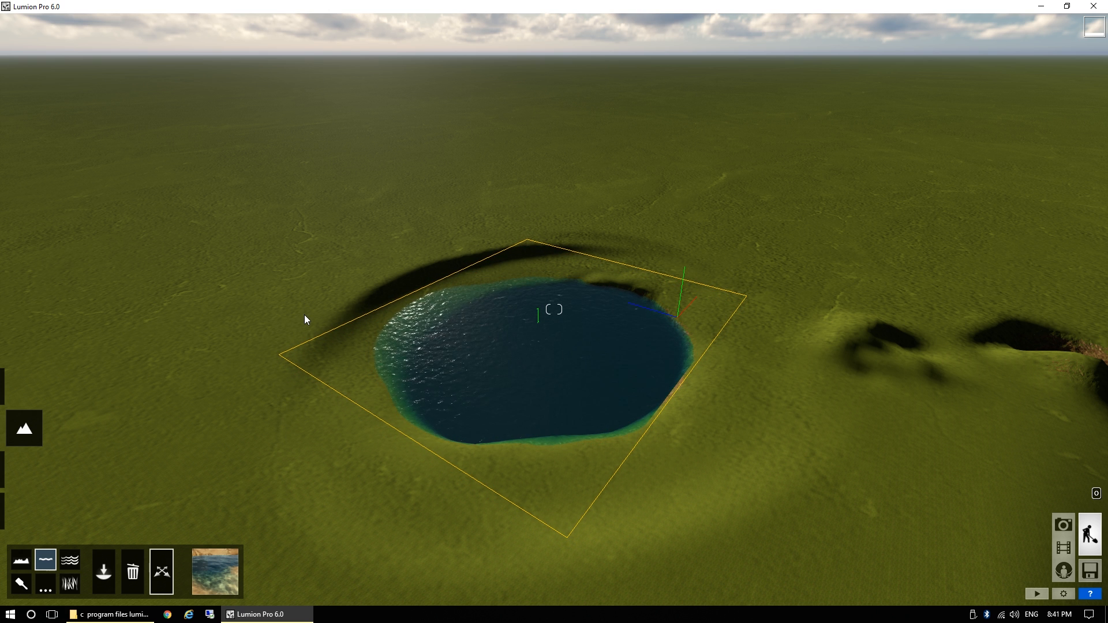
mouse_move(304, 314)
right_down()
mouse_move(318, 341)
mouse_move(303, 314)
right_up()
key(w)
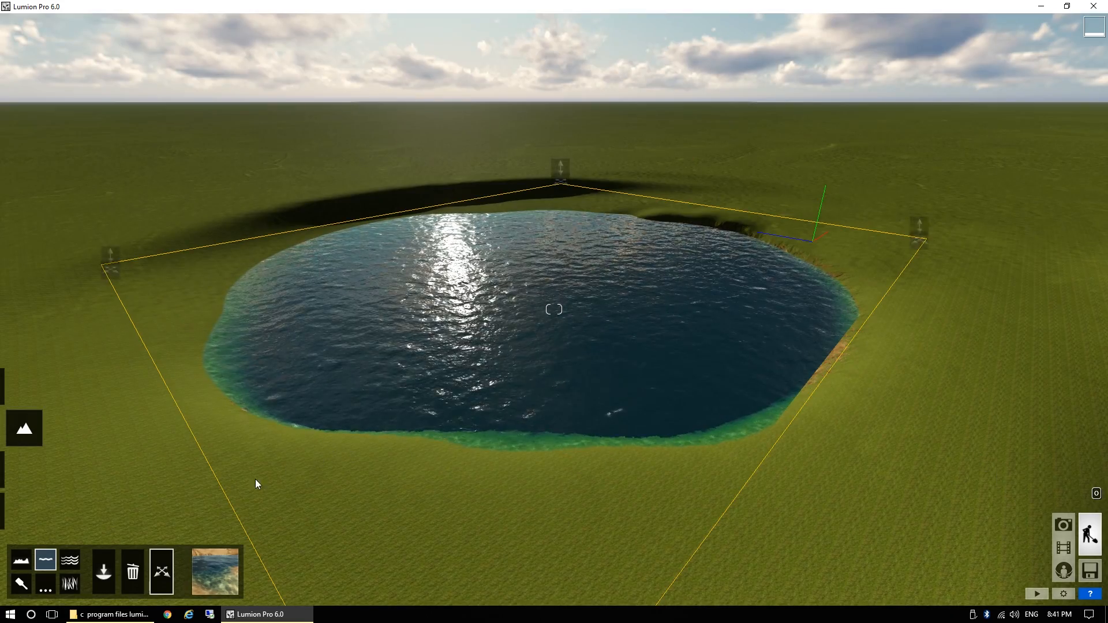
click(213, 570)
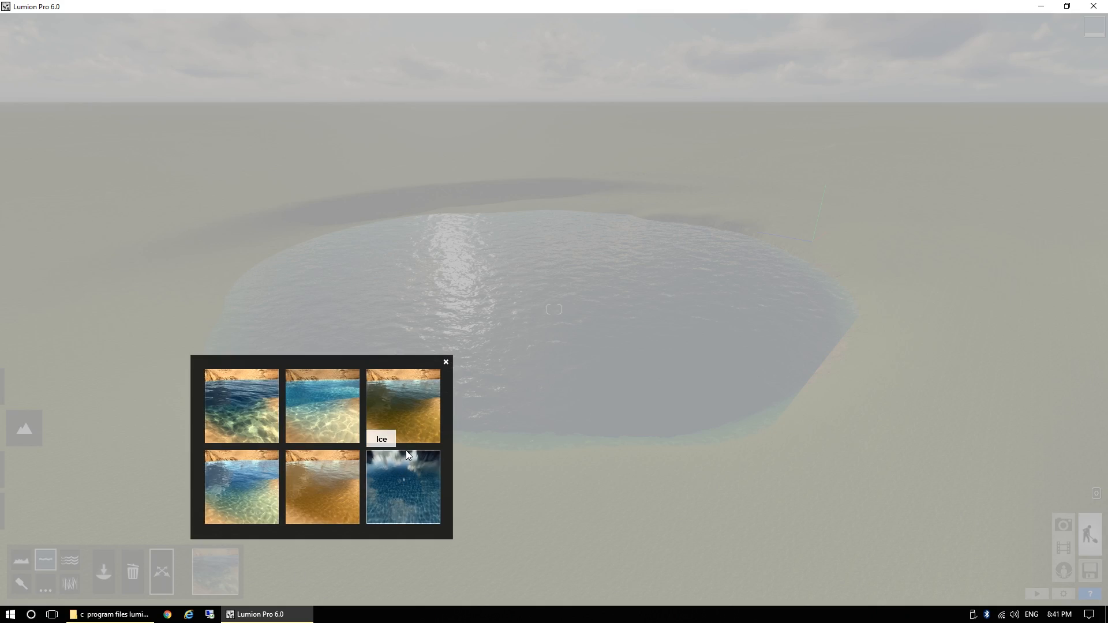
click(405, 407)
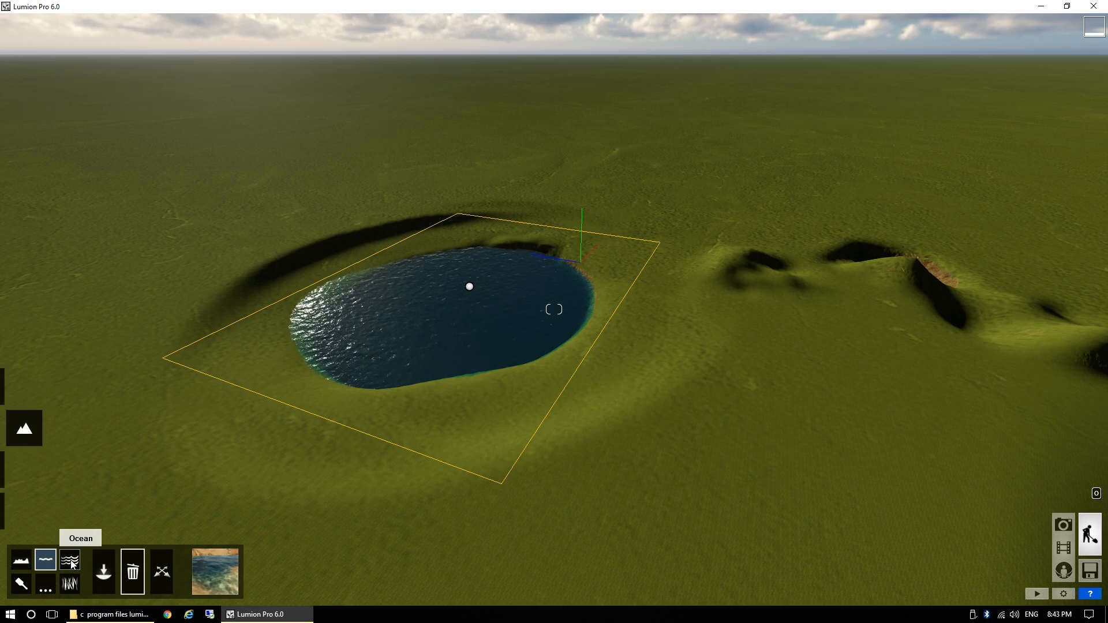
Delete the water surface that fills the large pit and switch on the ocean for the landscape.
click(71, 563)
right_drag(542, 379, 398, 274)
key(a)
key(a)
key(d)
key(w)
key(w)
key(d)
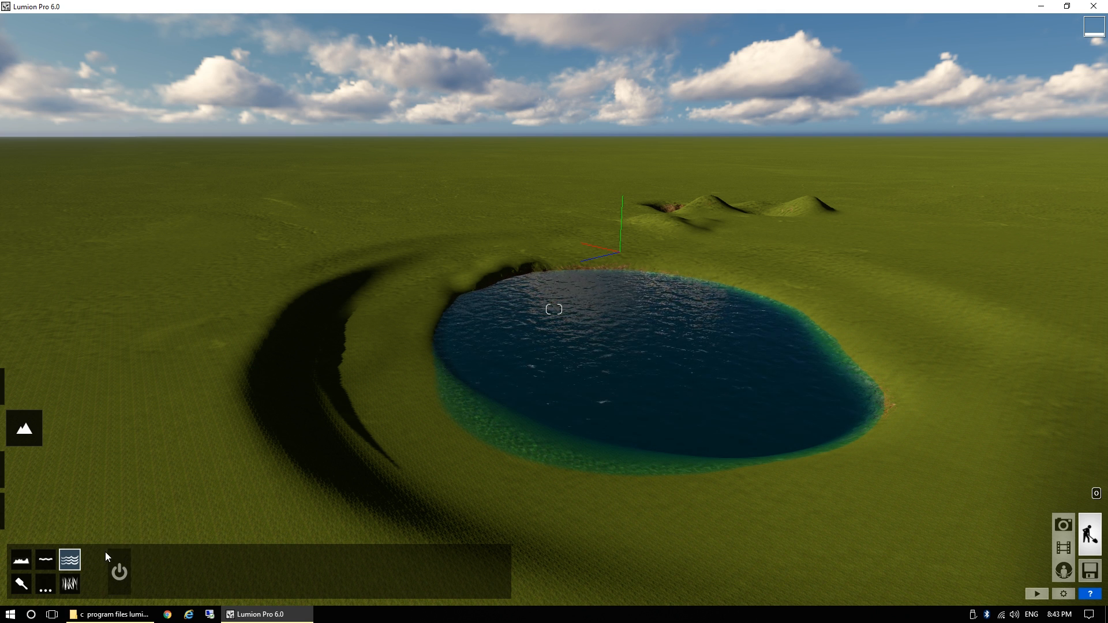
click(47, 559)
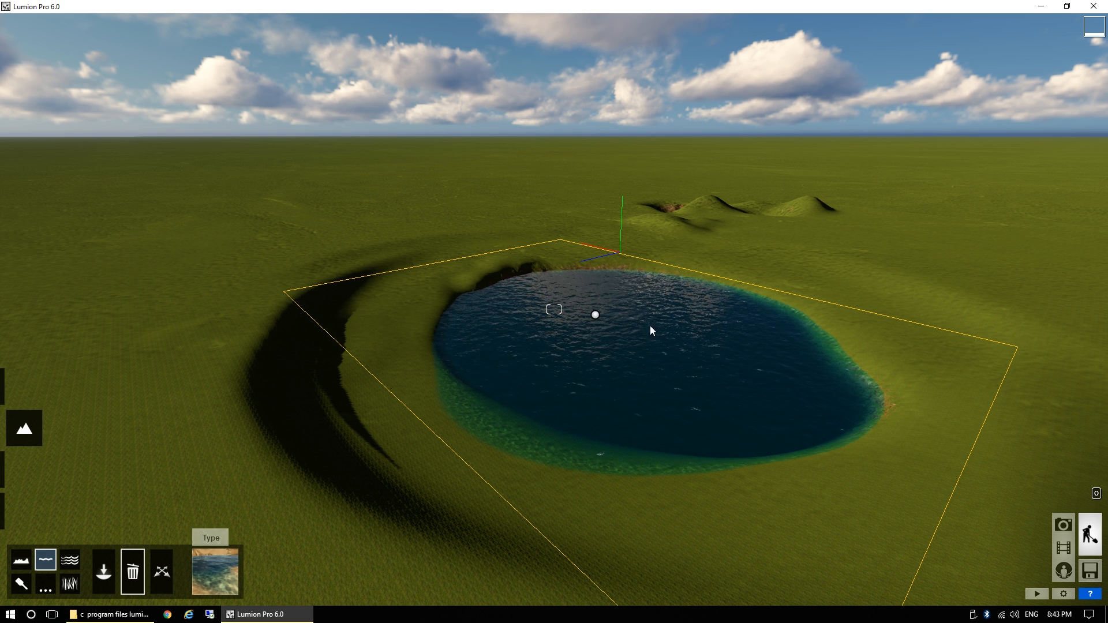
click(595, 316)
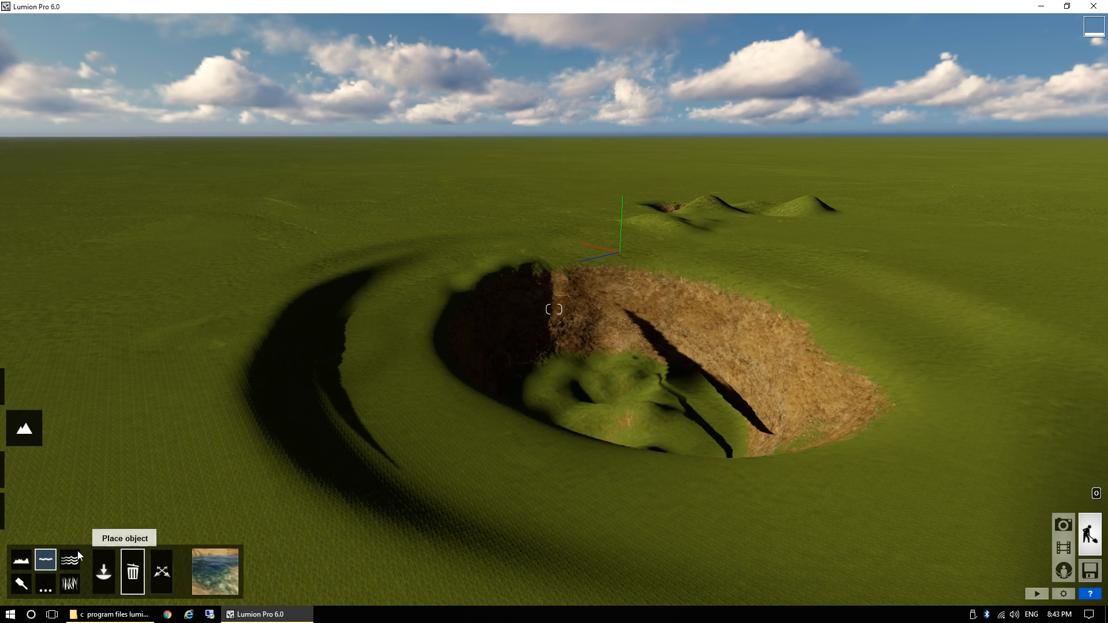
click(69, 566)
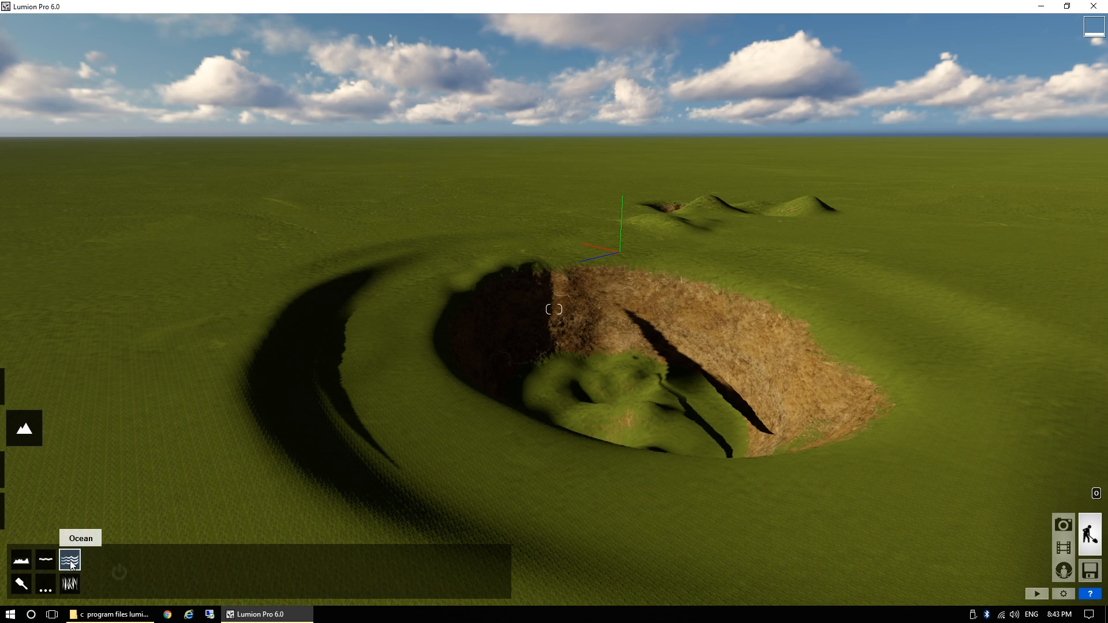
click(123, 571)
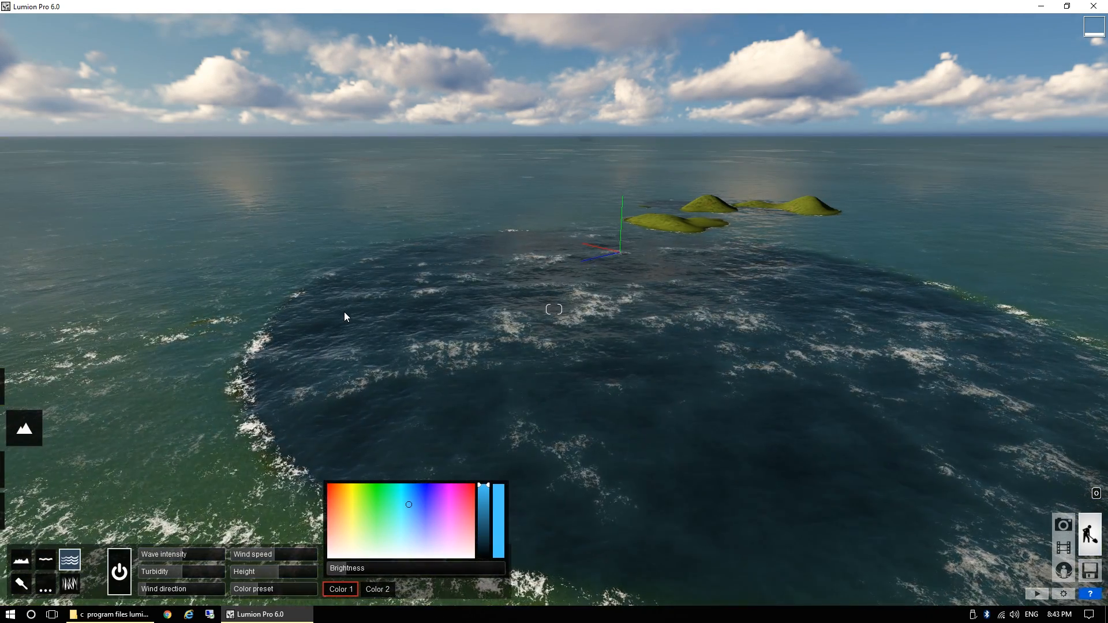
Fly down to the shoreline and around the grassy islands to examine the ocean waves and foam.
mouse_move(346, 317)
right_down()
mouse_move(366, 314)
mouse_move(427, 242)
mouse_move(277, 256)
mouse_move(142, 246)
mouse_move(438, 317)
mouse_move(456, 271)
mouse_move(358, 248)
mouse_move(202, 242)
mouse_move(490, 244)
mouse_move(507, 250)
mouse_move(502, 336)
mouse_move(503, 315)
mouse_move(548, 286)
mouse_move(516, 266)
mouse_move(543, 253)
mouse_move(522, 248)
right_up()
key(w)
key(q)
key(s)
key(w)
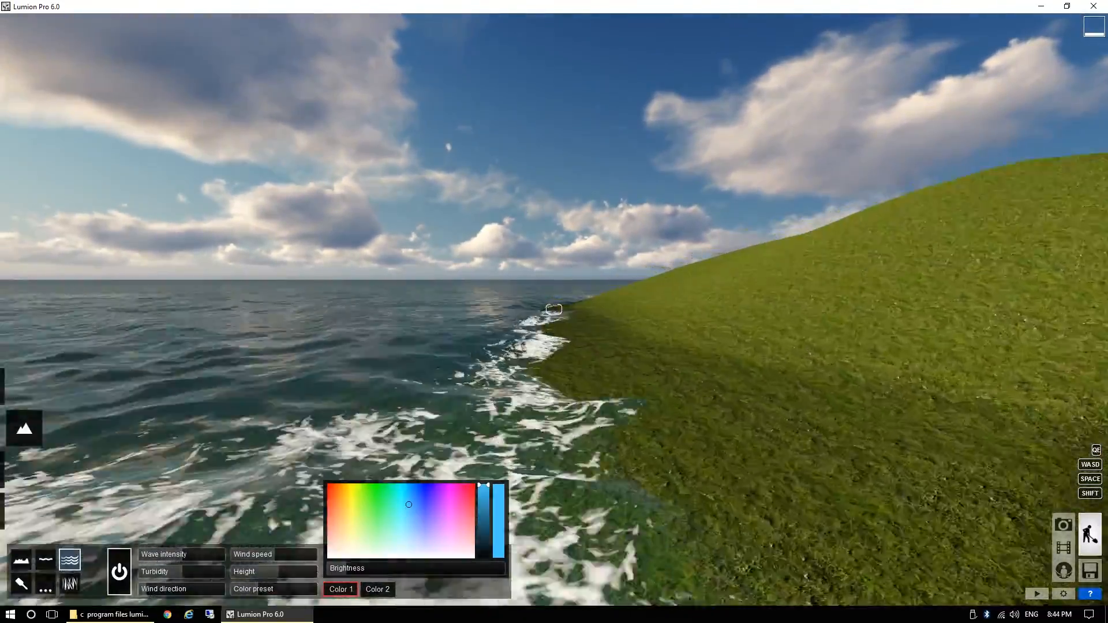
key(a)
right_drag(554, 309, 248, 288)
key(w)
key(w)
key(q)
key(d)
key(a)
right_drag(456, 447, 601, 347)
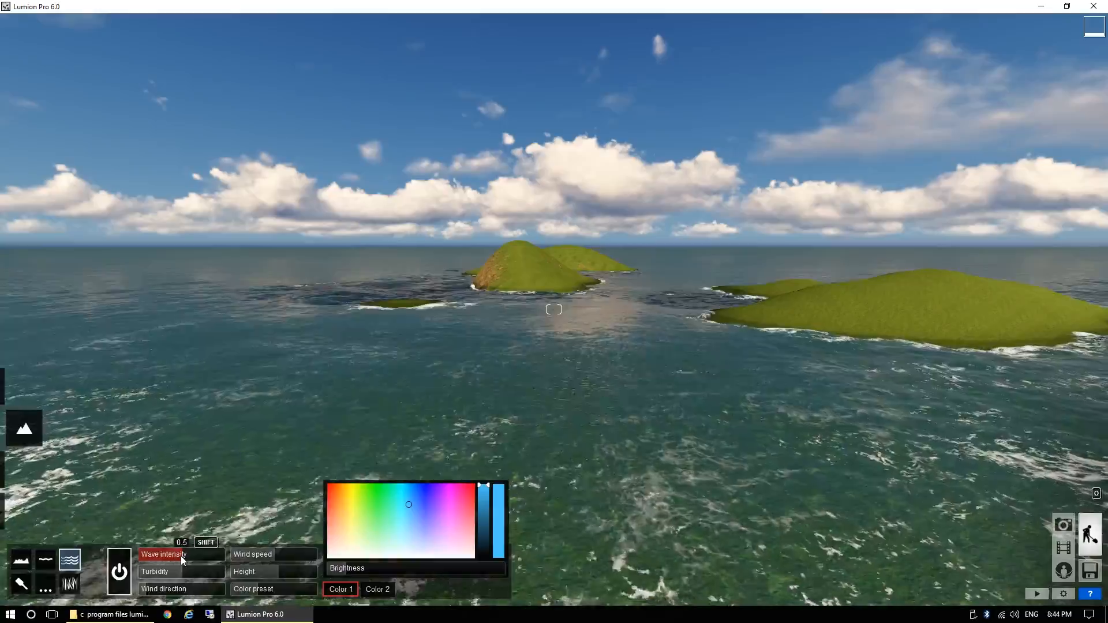
Set the ocean's wave intensity to 0.9 and reduce its turbidity slightly.
drag(182, 559, 216, 554)
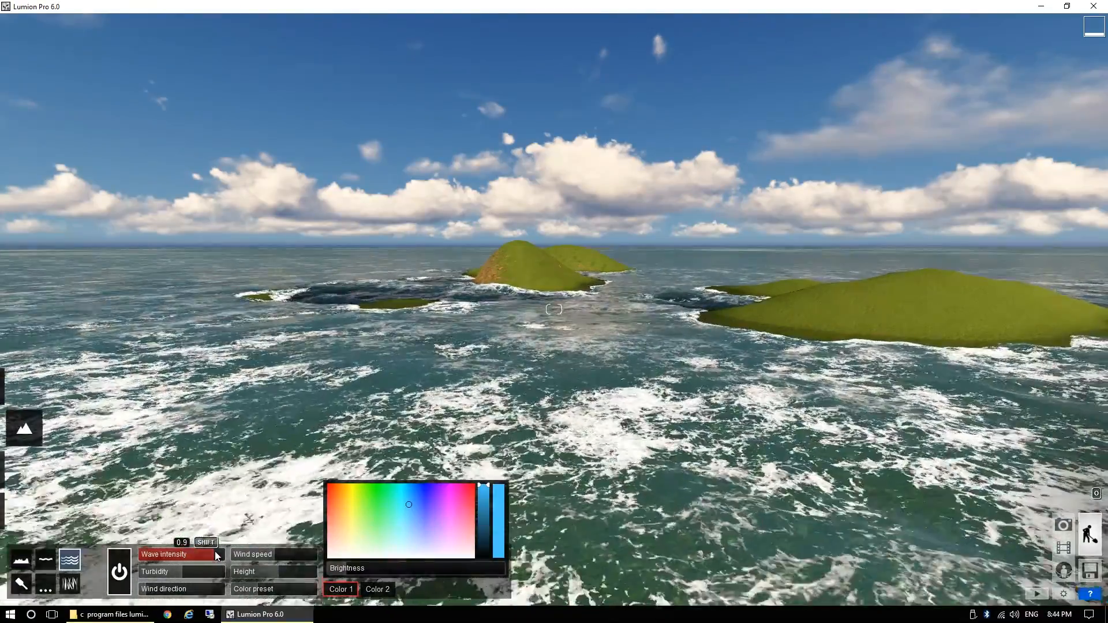
key(w)
key(d)
right_drag(359, 453, 332, 476)
key(d)
drag(185, 573, 172, 597)
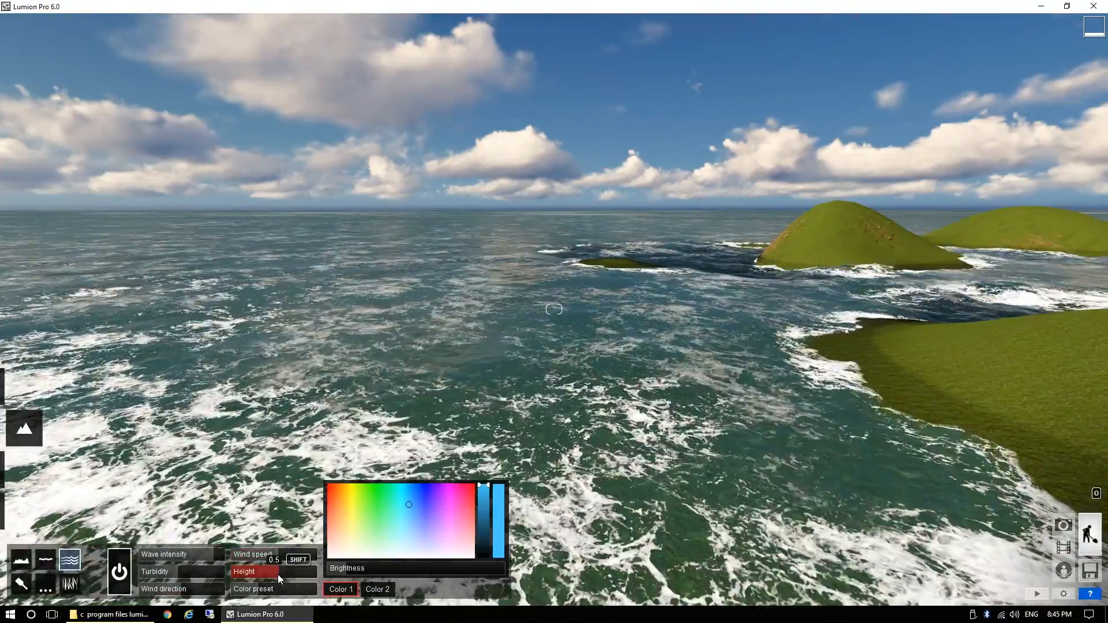
Test different ocean heights, including -1.979, and leave the water level high enough to cover the flat ground but not the hills.
mouse_move(278, 571)
mouse_down()
mouse_move(294, 571)
mouse_move(266, 573)
mouse_move(280, 573)
mouse_up()
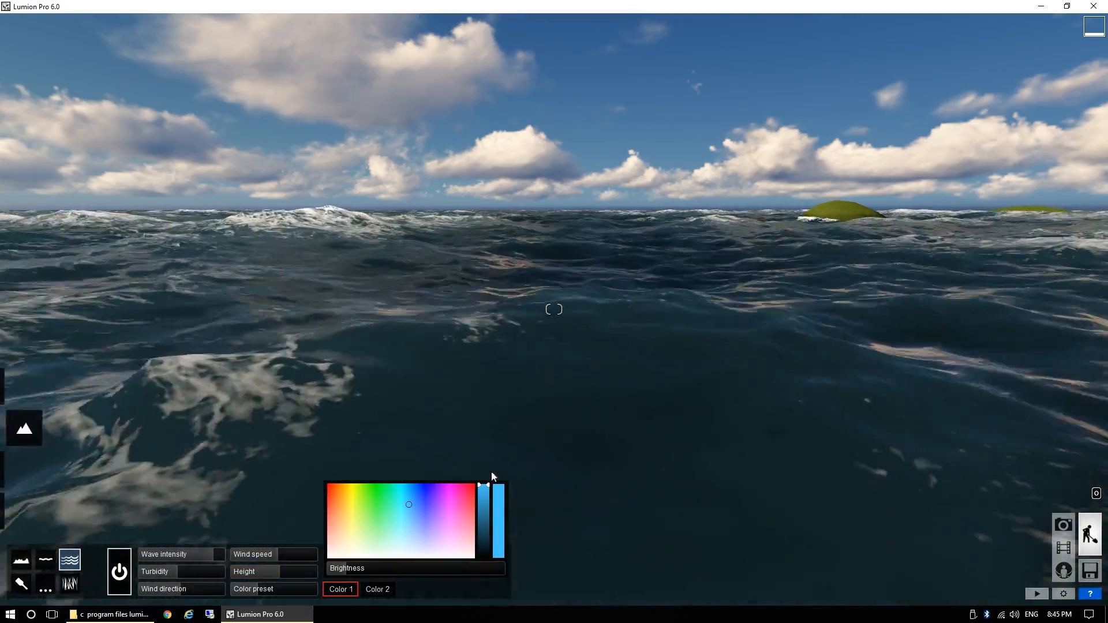
key(q)
right_drag(541, 434, 537, 438)
key(q)
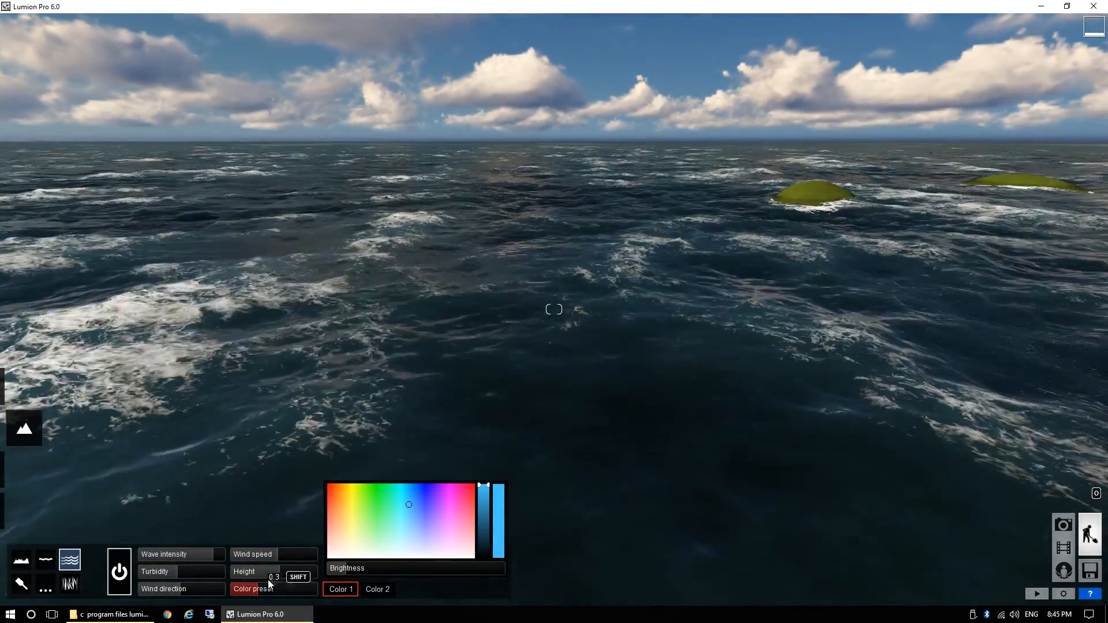
drag(279, 573, 278, 575)
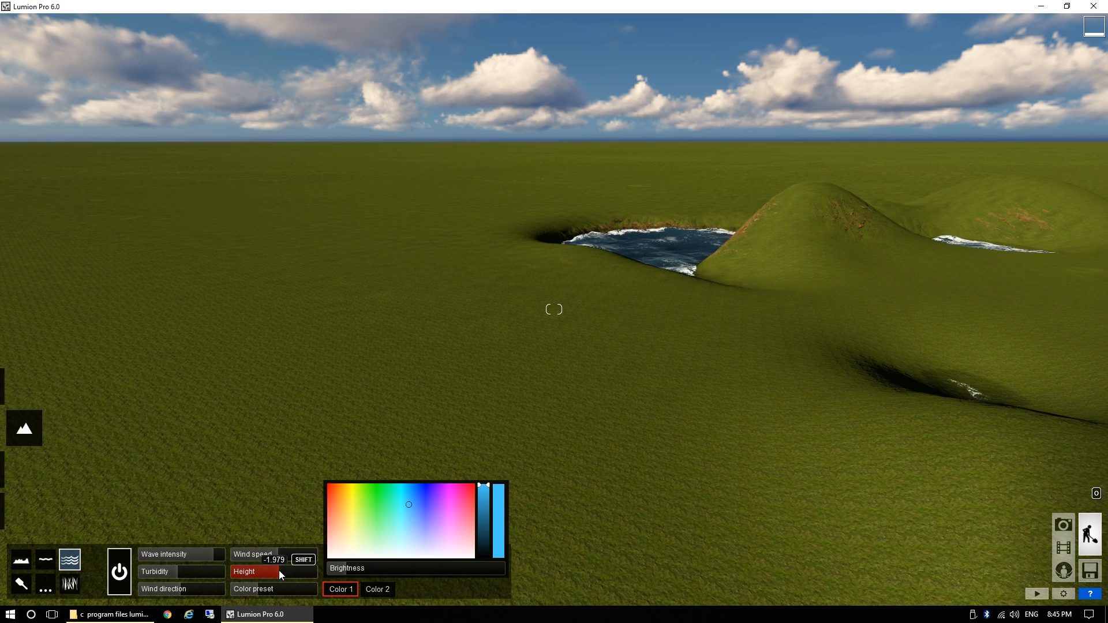
drag(279, 570, 520, 560)
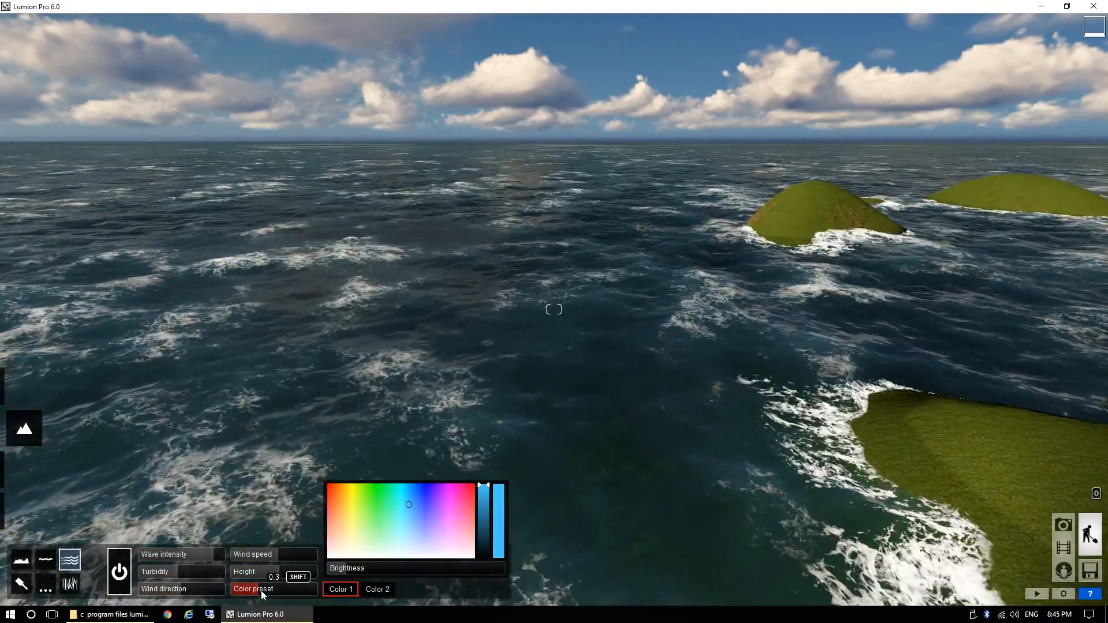
Change the ocean's color preset to a murky grey-brown and adjust the brightness of the water color.
mouse_move(258, 591)
mouse_down()
mouse_move(233, 590)
mouse_move(286, 591)
mouse_move(258, 598)
mouse_up()
click(246, 597)
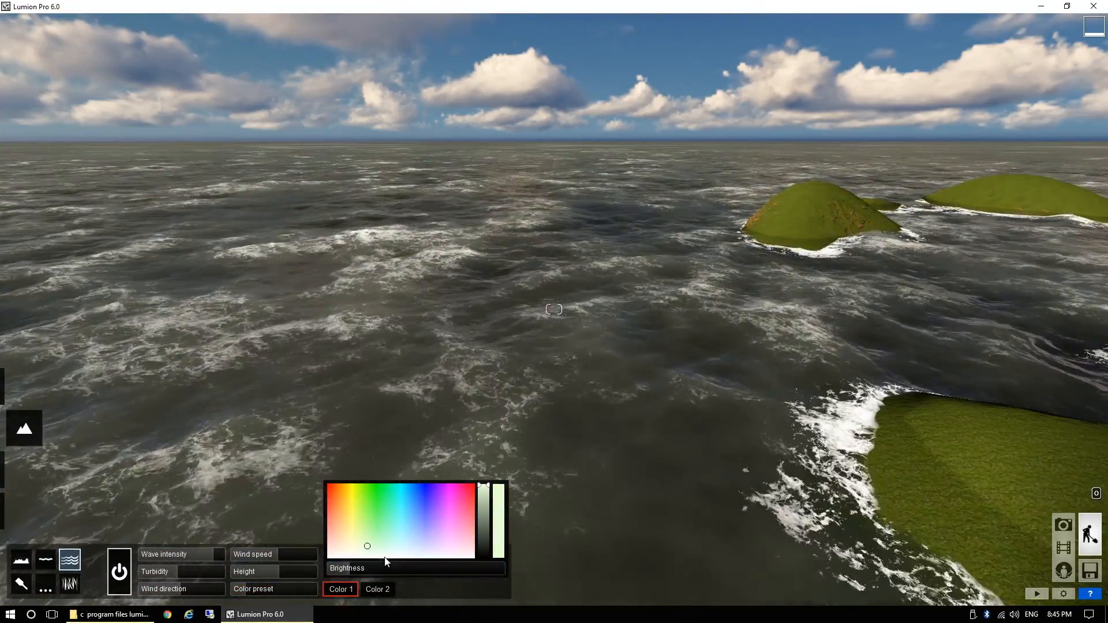
mouse_move(359, 568)
mouse_down()
mouse_move(386, 570)
mouse_move(351, 574)
mouse_up()
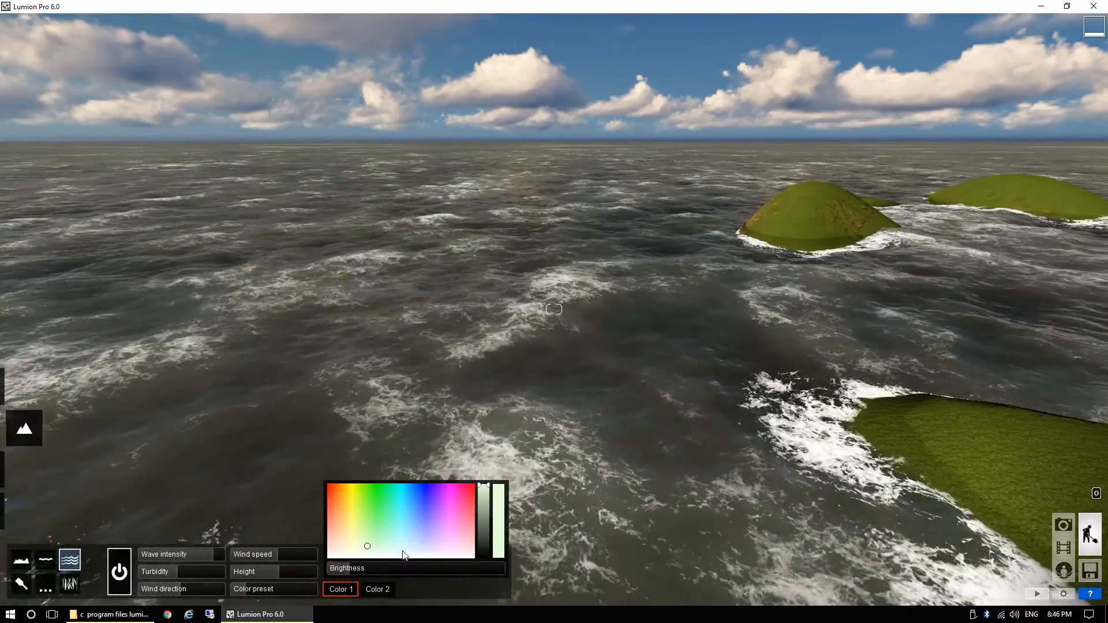
Lower the sun close to the horizon in the Weather settings for a sunset over the ocean.
right_drag(554, 309, 191, 245)
key(w)
key(w)
key(a)
key(q)
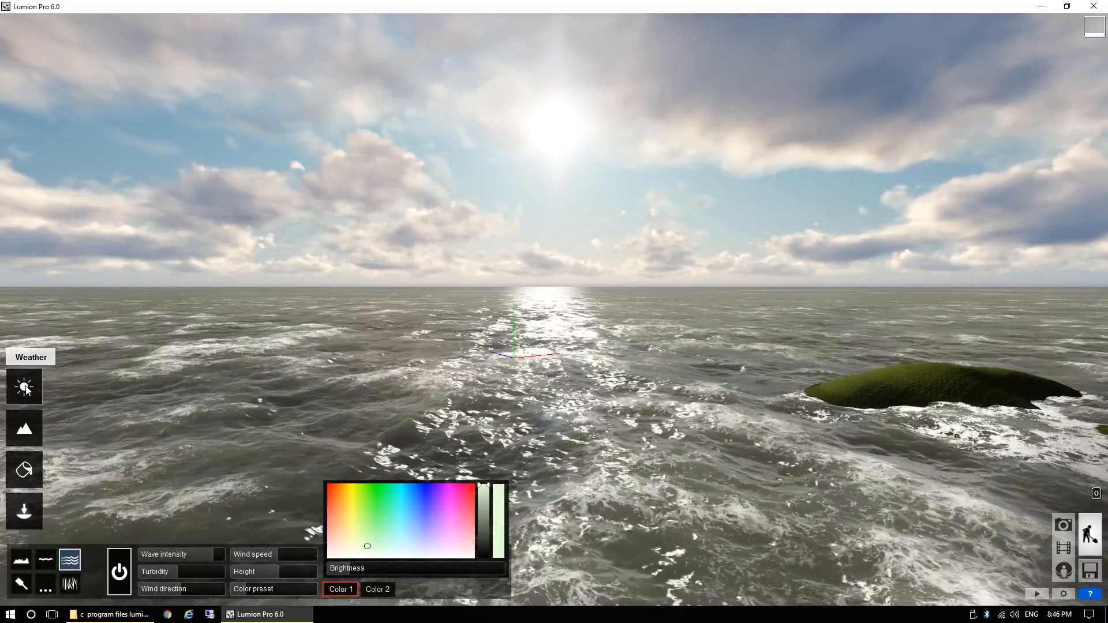
click(25, 388)
drag(105, 563, 112, 569)
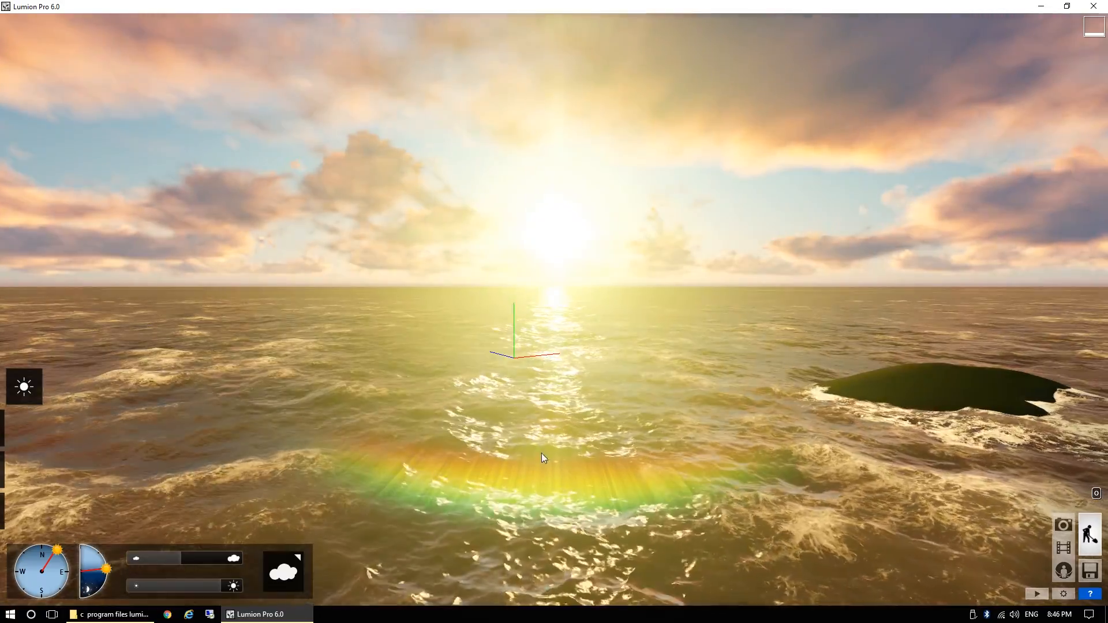
right_drag(542, 452, 688, 401)
key(e)
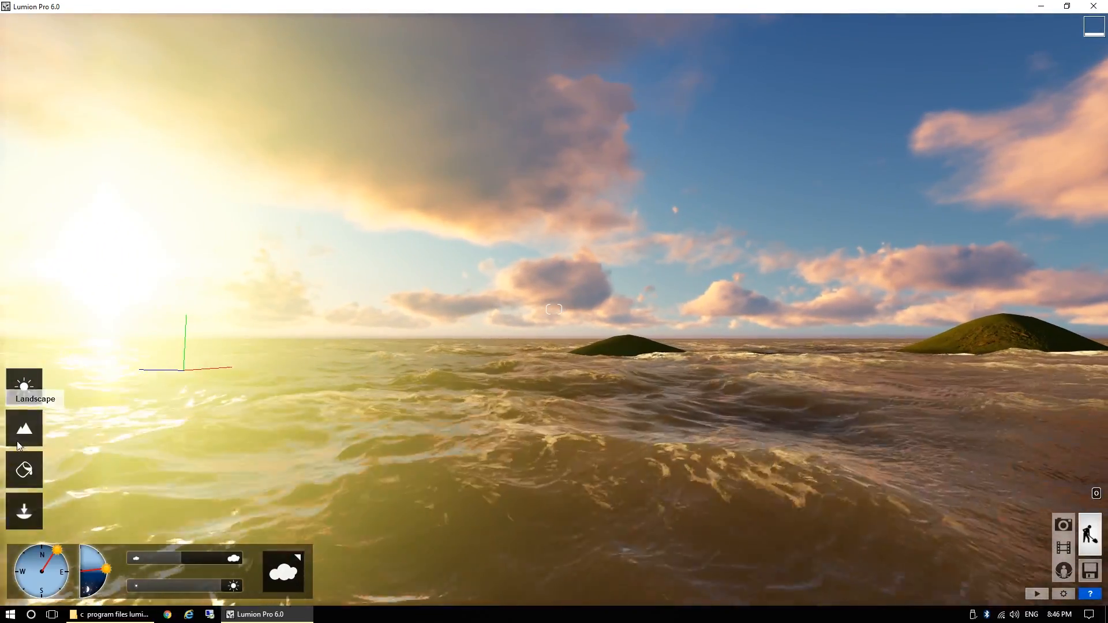
Switch off the ocean and raise the sun height for bright daylight over the terrain.
click(23, 428)
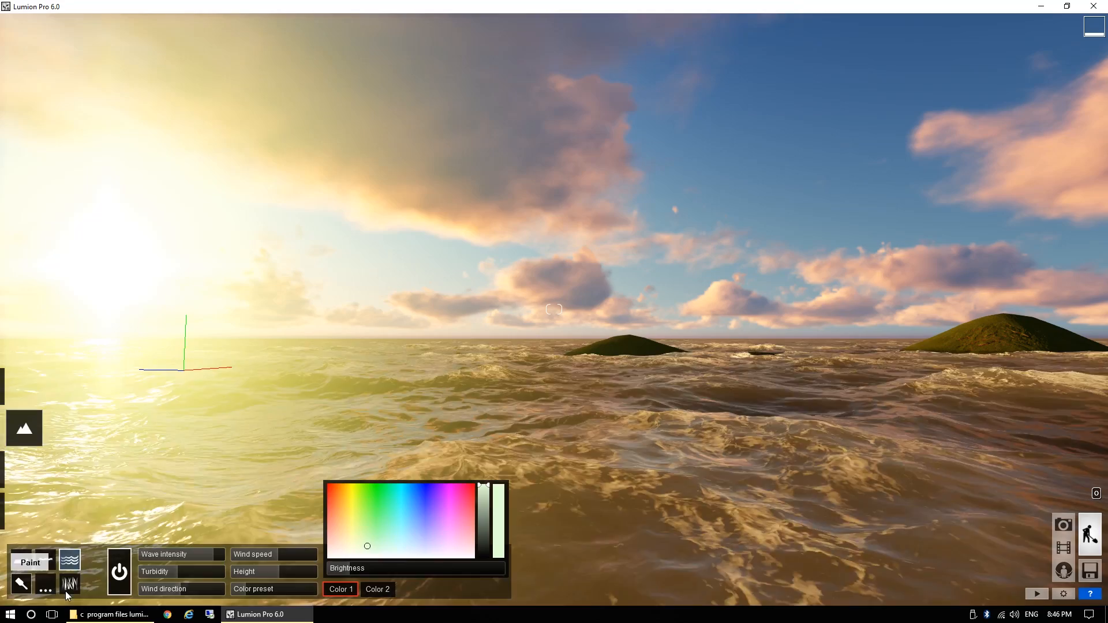
click(119, 573)
key(w)
right_drag(524, 448, 226, 548)
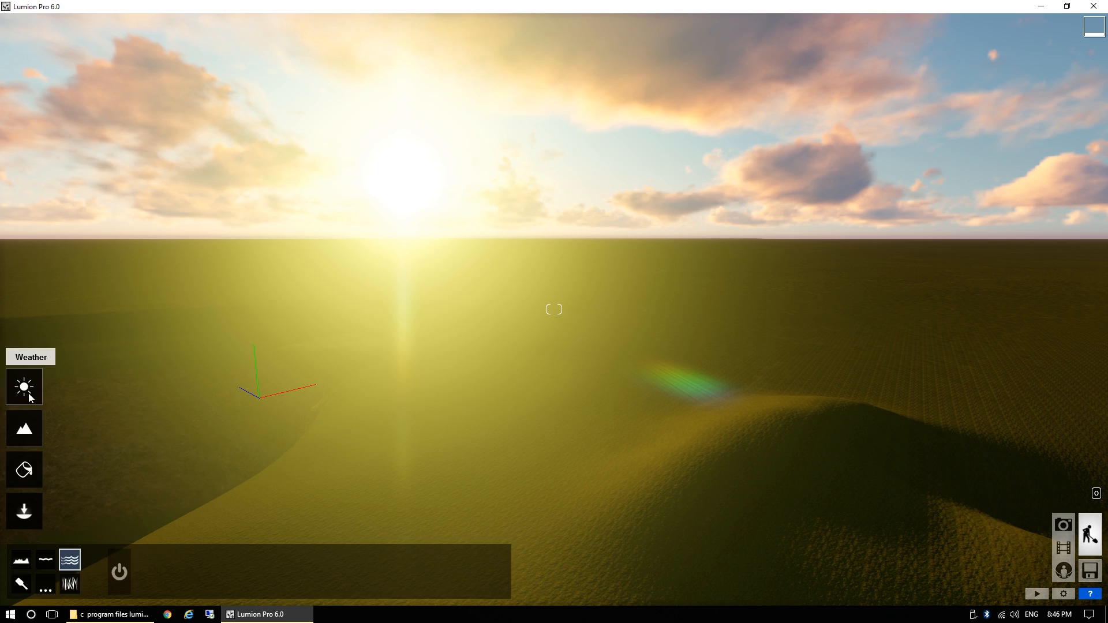
click(28, 392)
drag(106, 572, 97, 551)
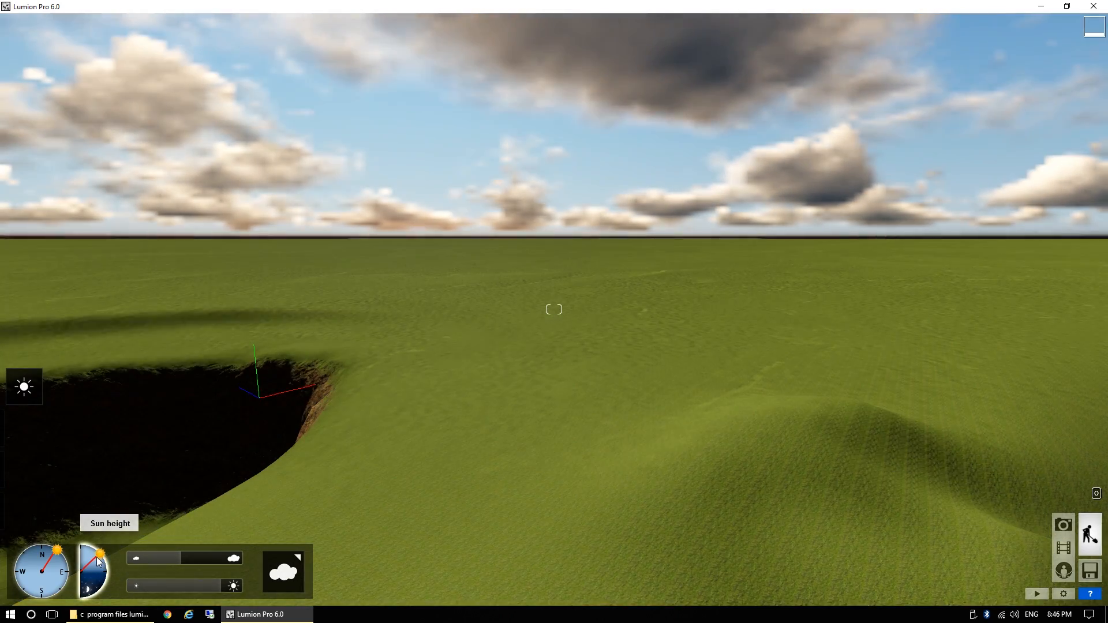
Replace the sculpted terrain with a generated range of mountains and look over the hills from several directions.
click(19, 442)
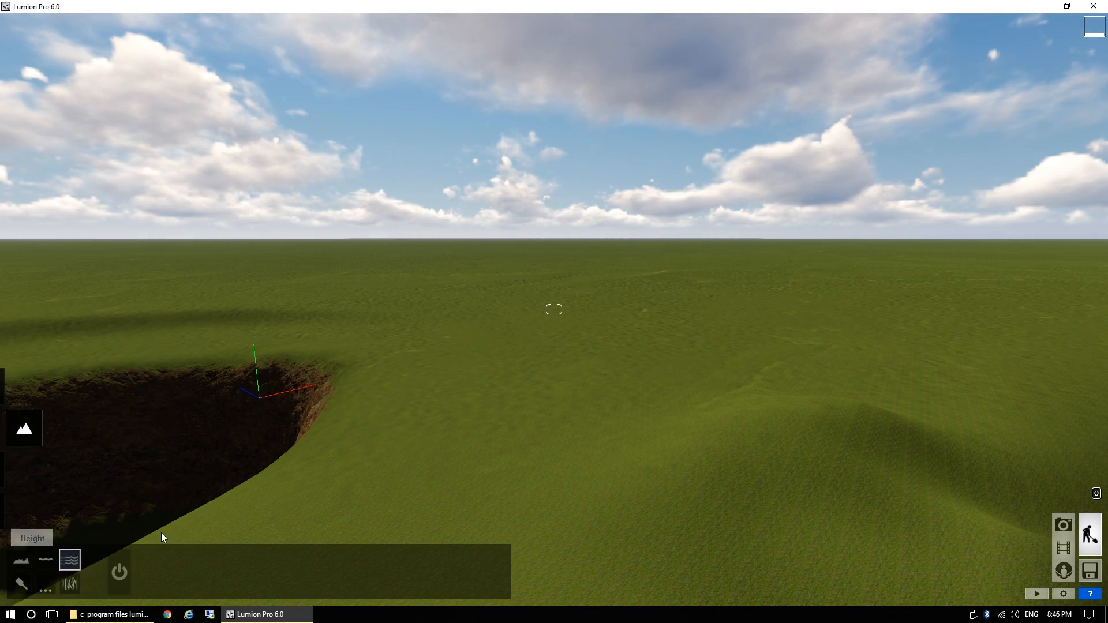
click(42, 588)
right_drag(438, 427, 871, 390)
key(a)
right_drag(529, 430, 544, 430)
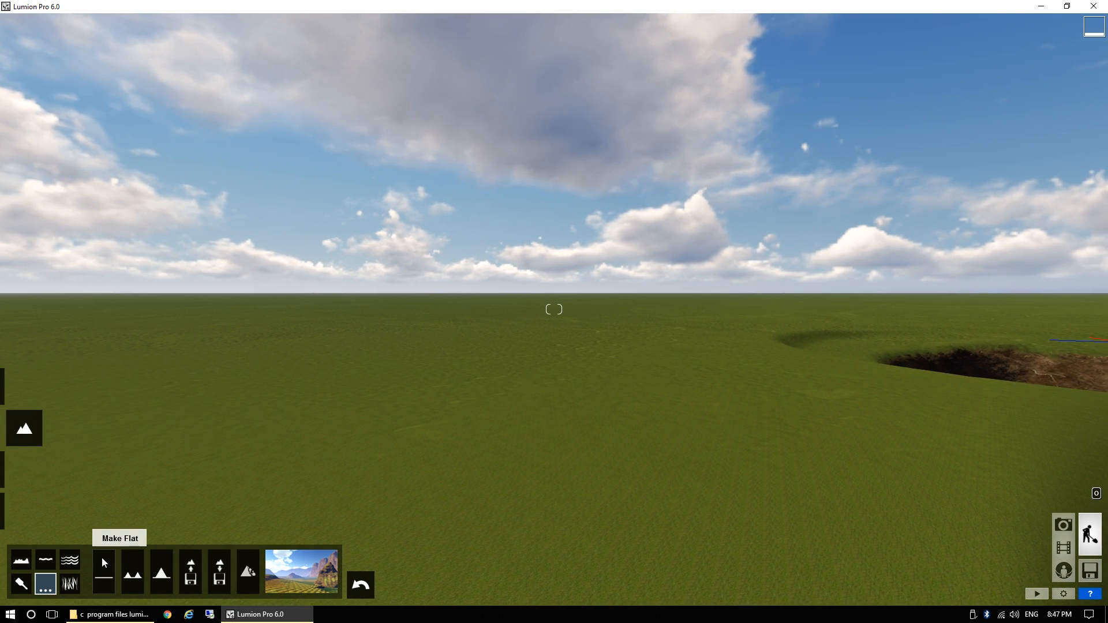
right_drag(242, 438, 537, 432)
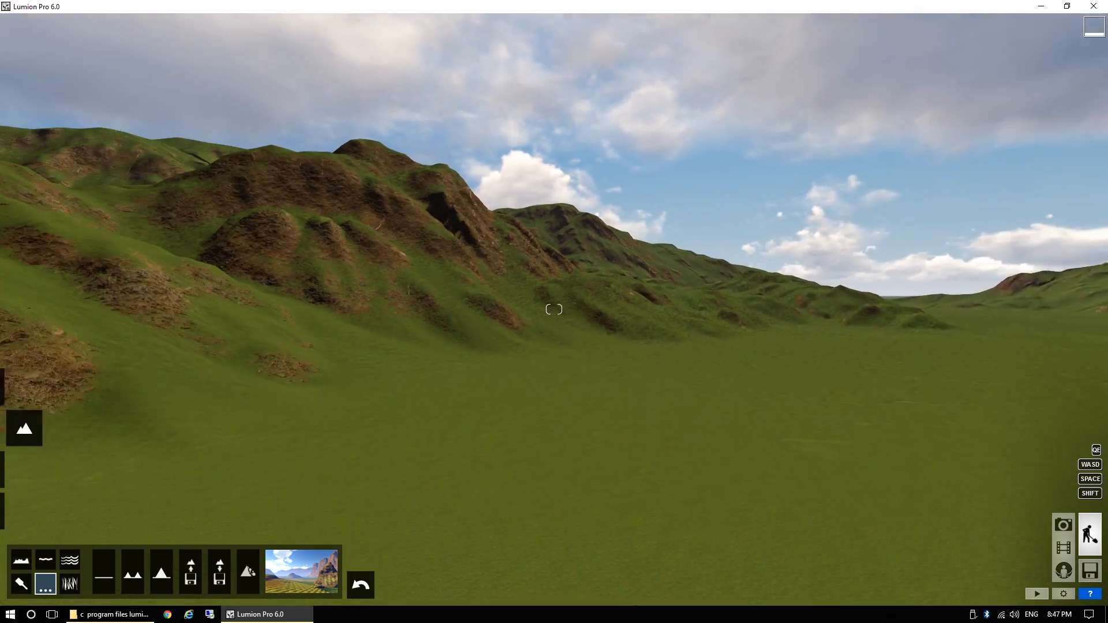
right_drag(554, 309, 422, 309)
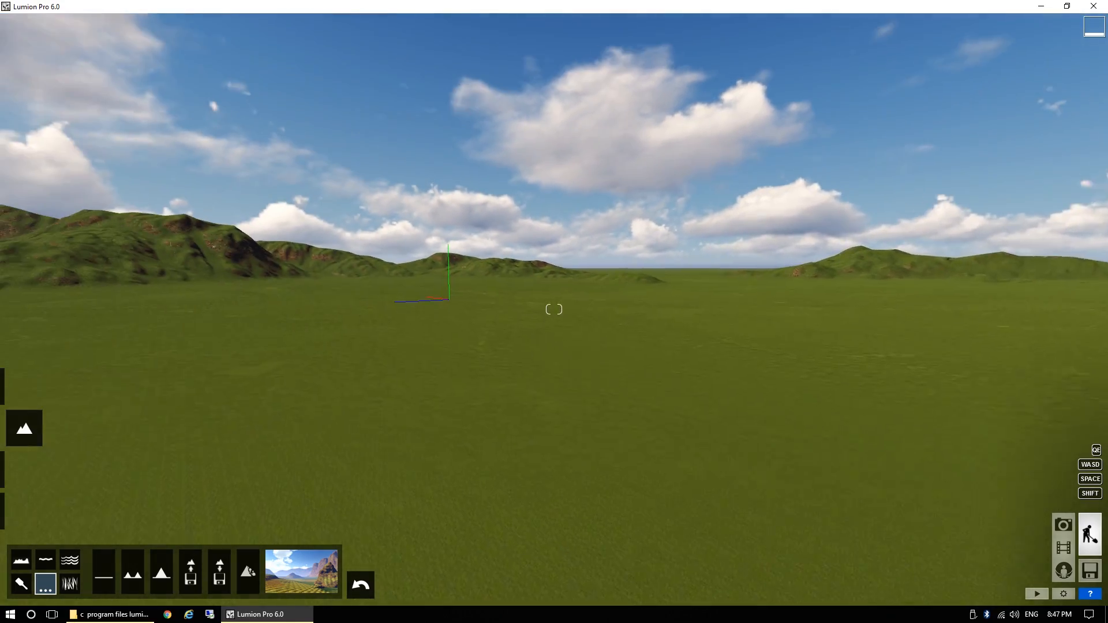
key(s)
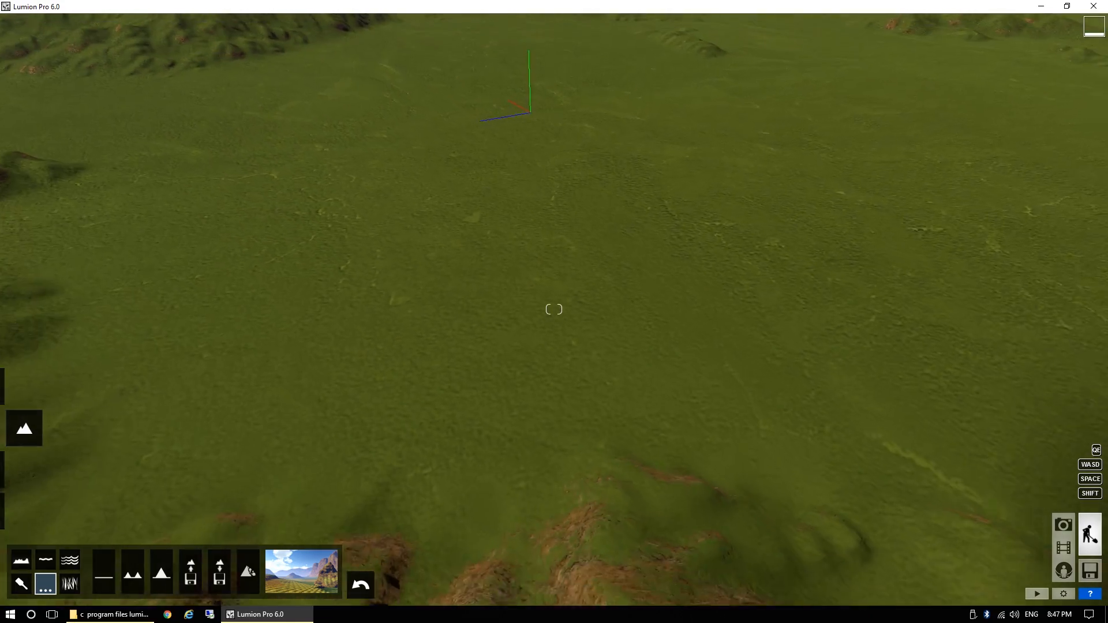
right_drag(553, 309, 479, 254)
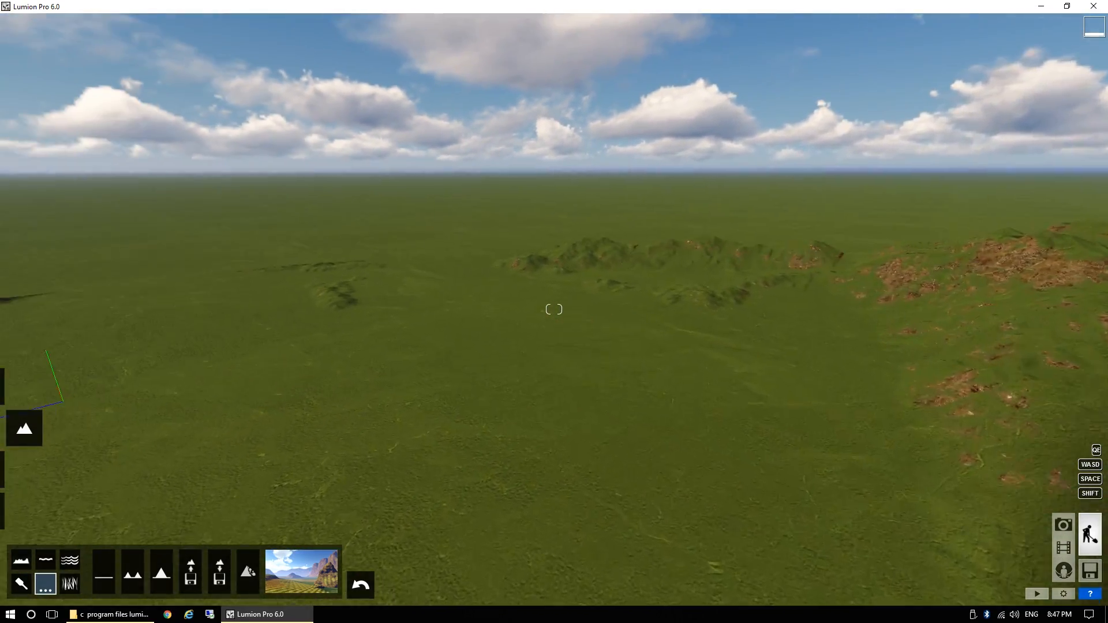
right_drag(554, 309, 448, 287)
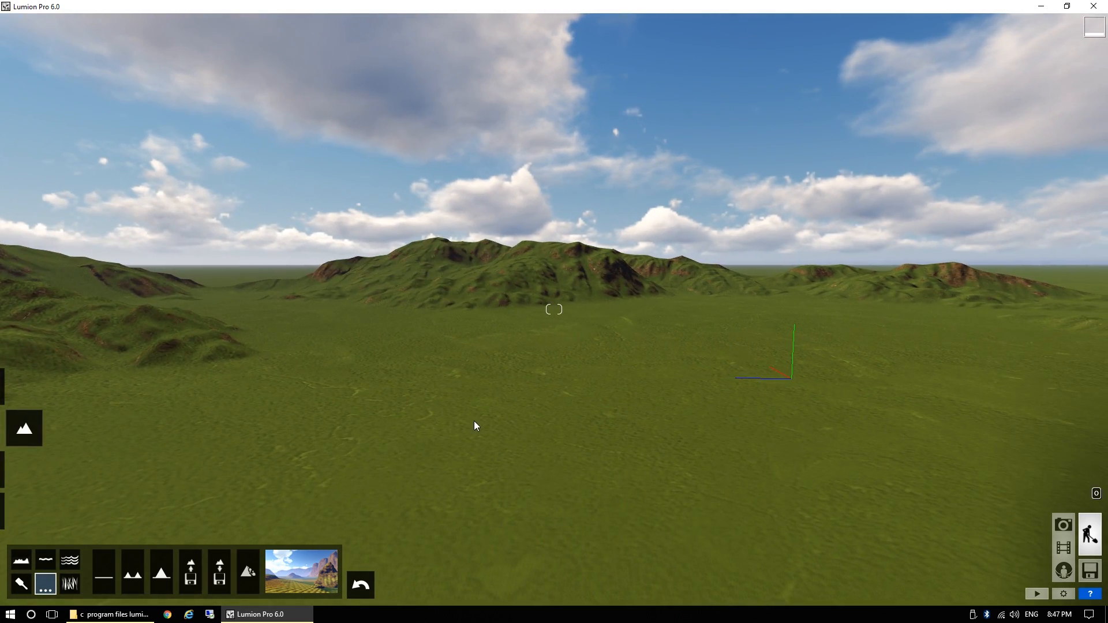
right_drag(242, 447, 343, 448)
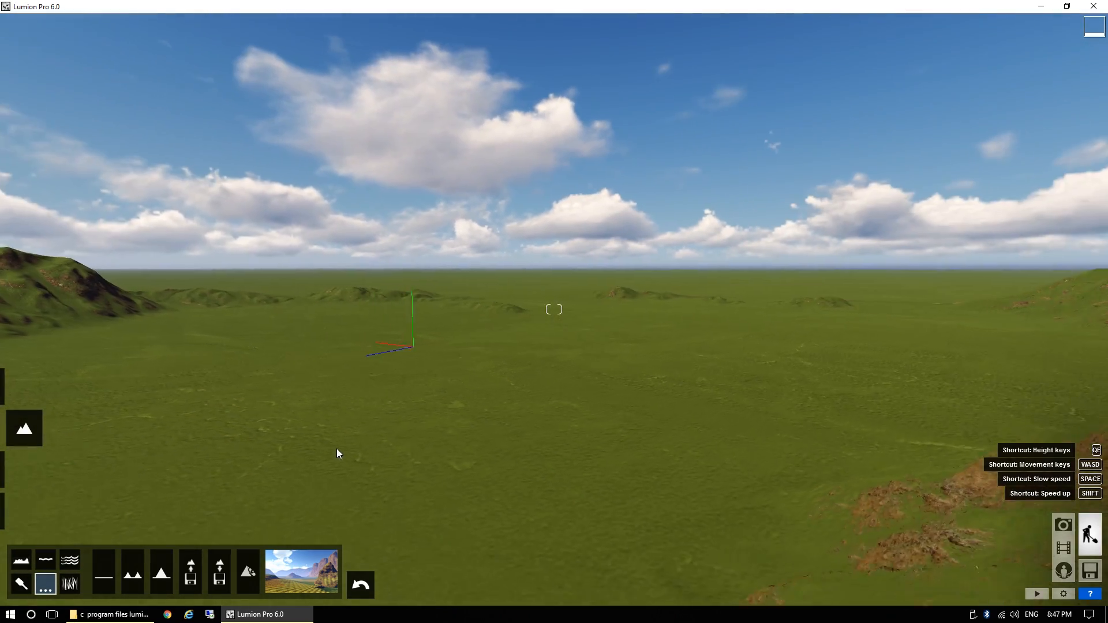
Replace the mountain range with one large generated mountain and view it from a distance.
click(162, 575)
right_drag(447, 346, 561, 342)
key(s)
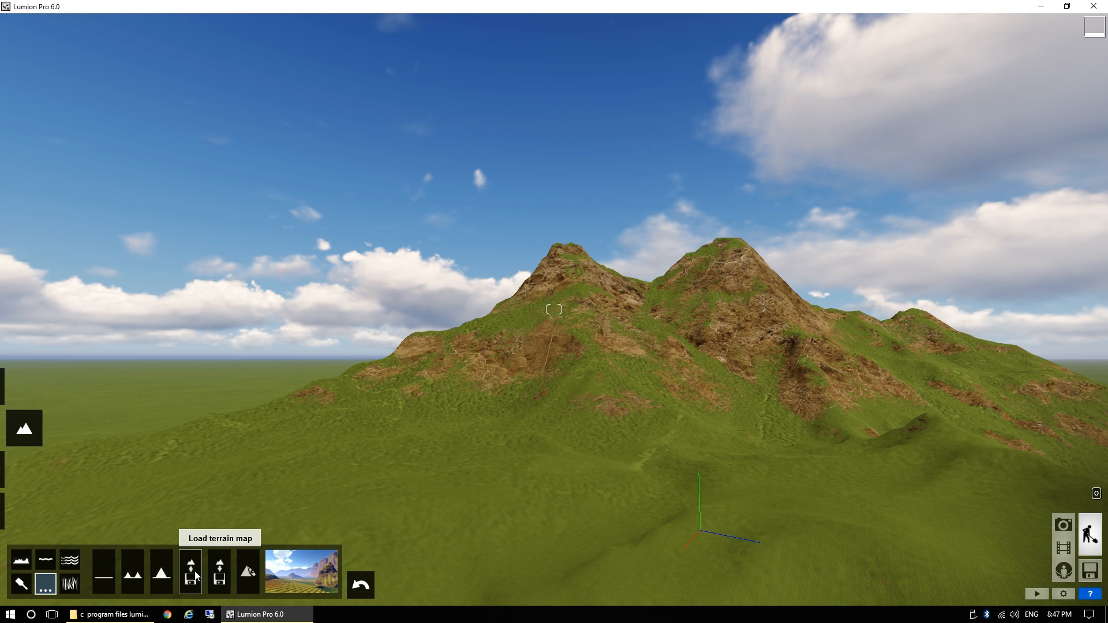
Toggle the rock texture on the mountain's slopes off and on again.
click(252, 568)
click(253, 566)
click(252, 569)
click(253, 575)
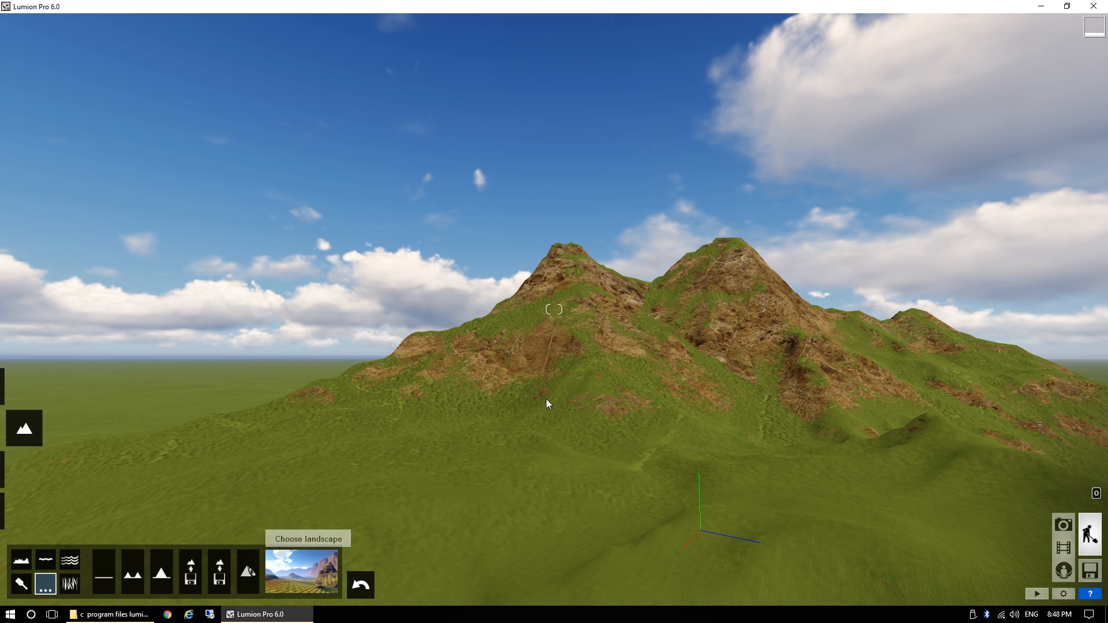
Try a snowy grey rock landscape preset and the red rock desert preset on the mountain.
click(247, 569)
click(247, 570)
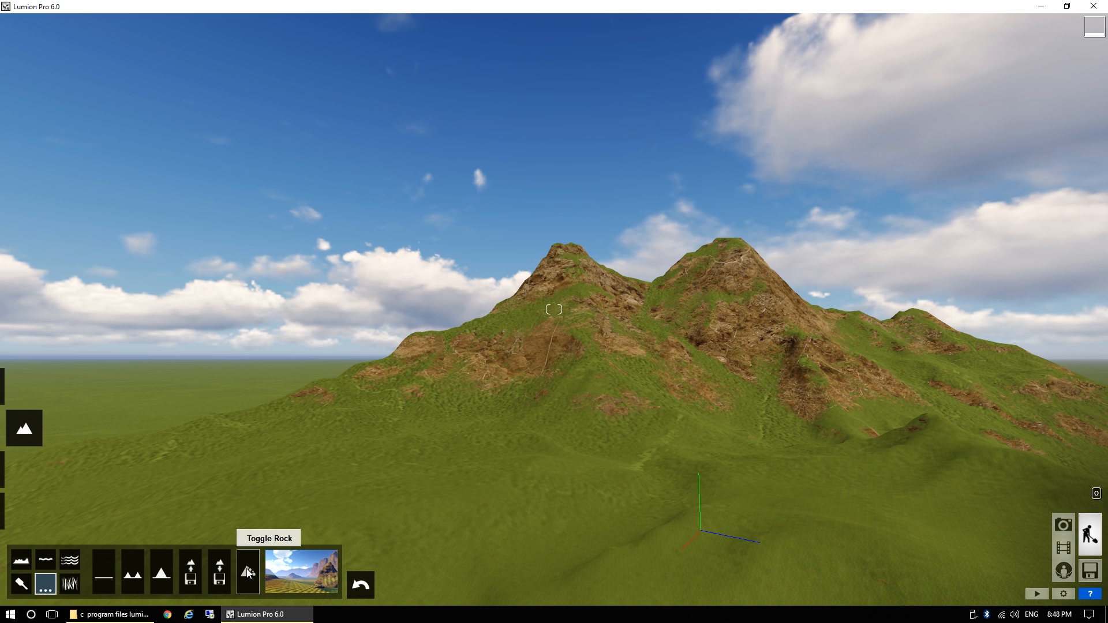
click(302, 584)
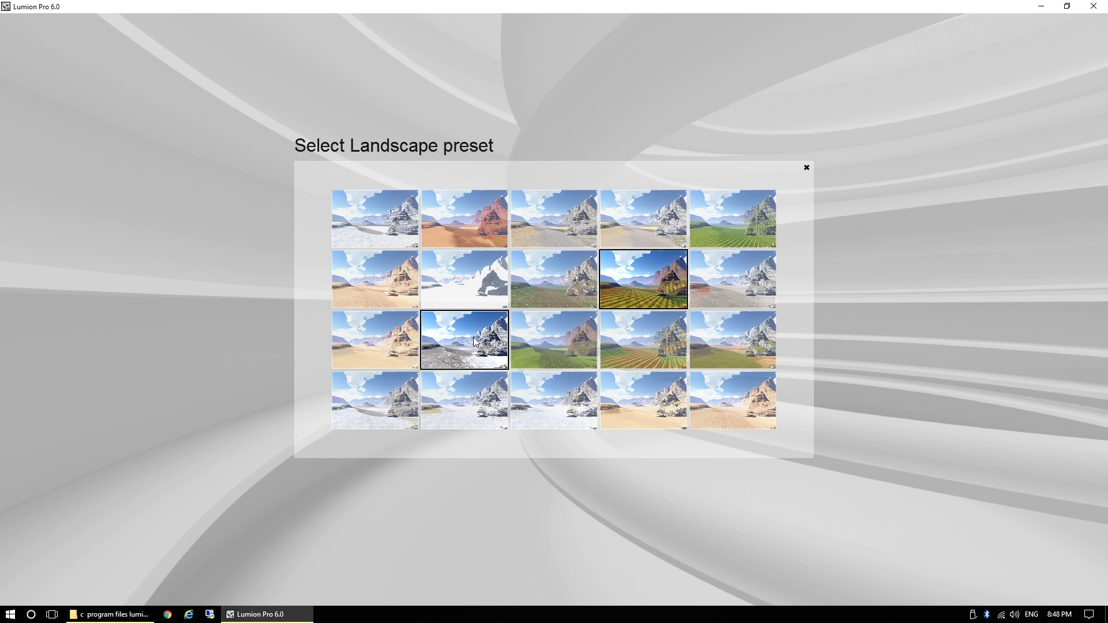
click(474, 342)
click(300, 563)
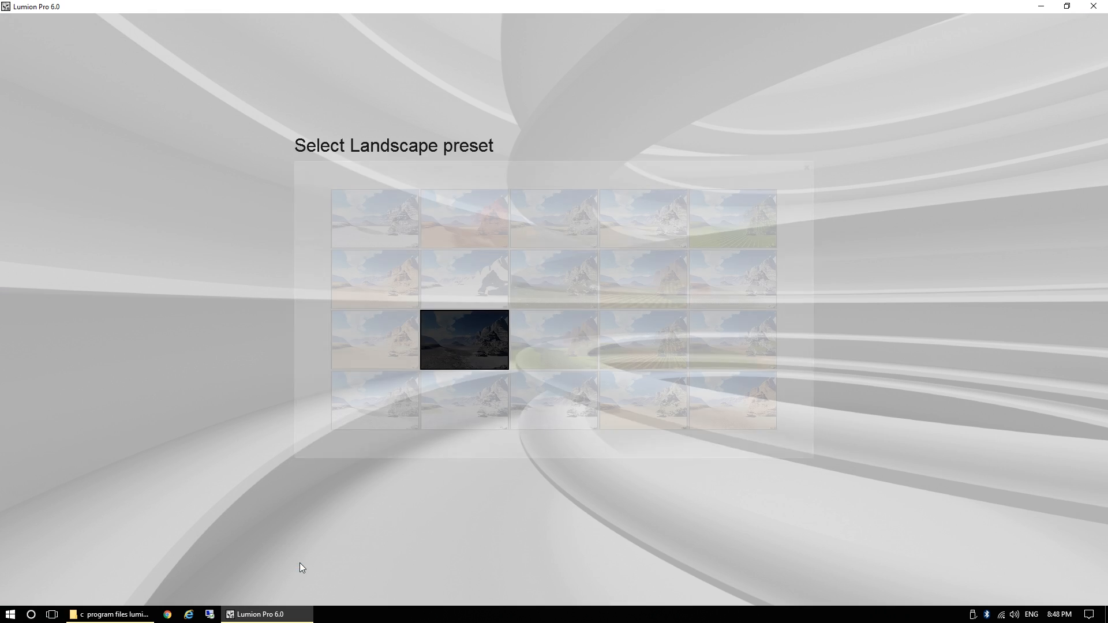
click(451, 214)
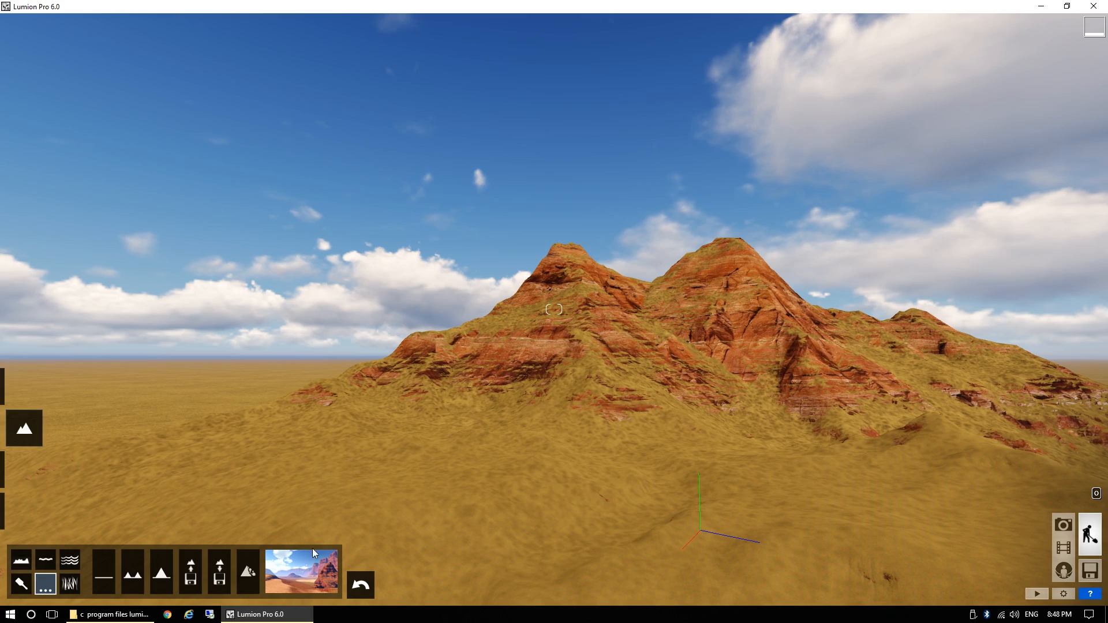
Change the landscape preset to green grass with brown rocky slopes after looking over the mountain from above.
key(w)
right_drag(554, 310, 283, 406)
key(d)
key(q)
right_drag(532, 453, 499, 442)
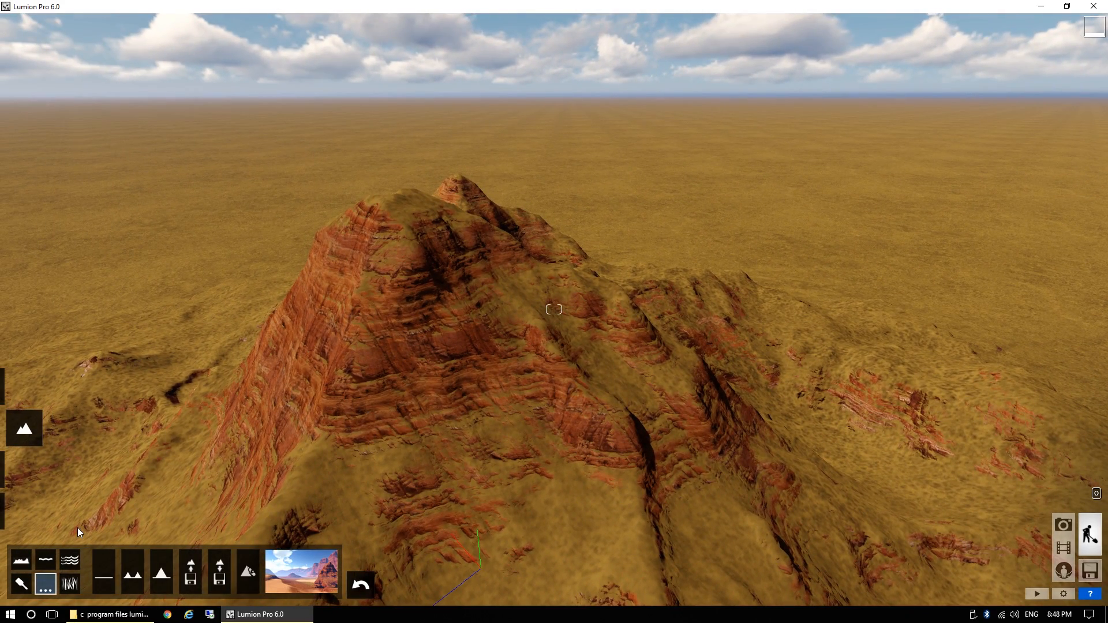
click(320, 577)
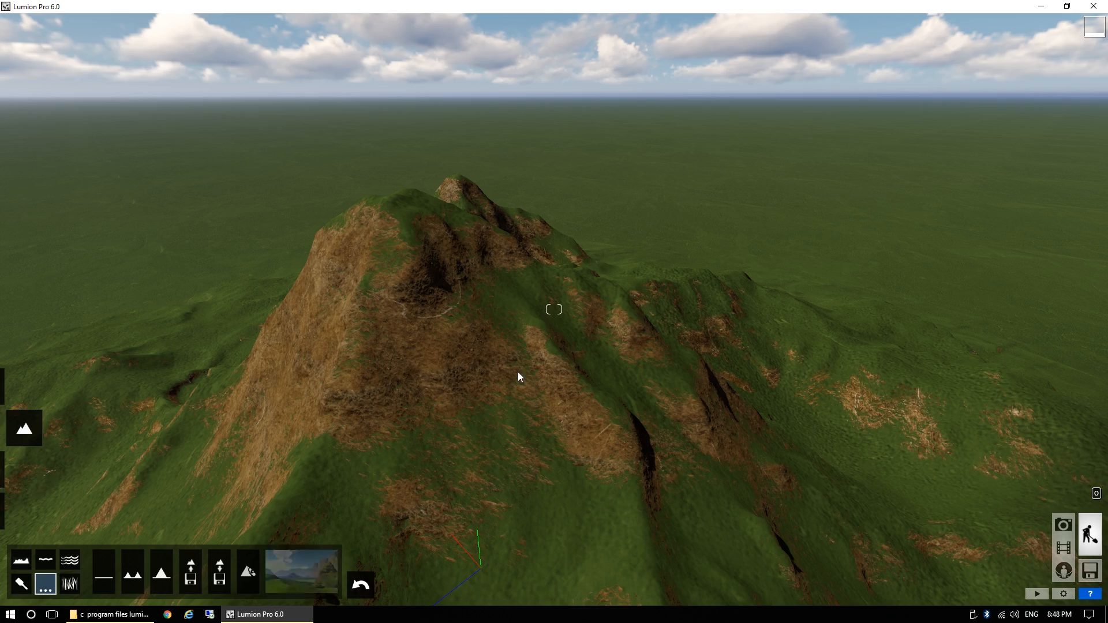
Switch on 3D grass and inspect it up close on the plain beside the mountain, toggling it off and on.
right_drag(517, 371, 618, 314)
key(a)
click(77, 584)
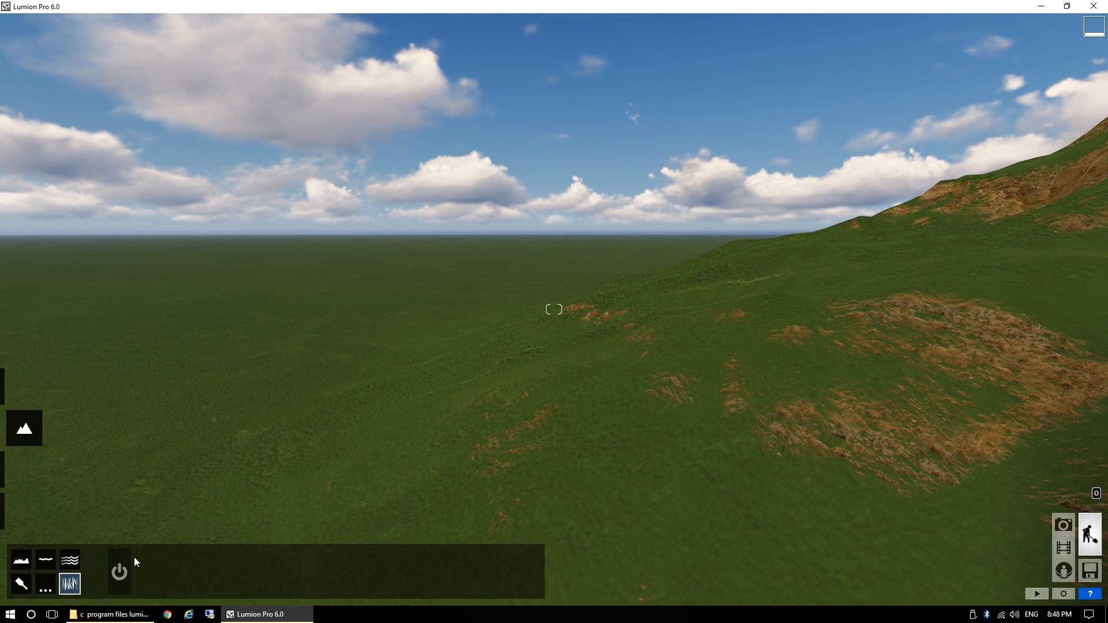
key(a)
right_drag(554, 310, 485, 288)
key(w)
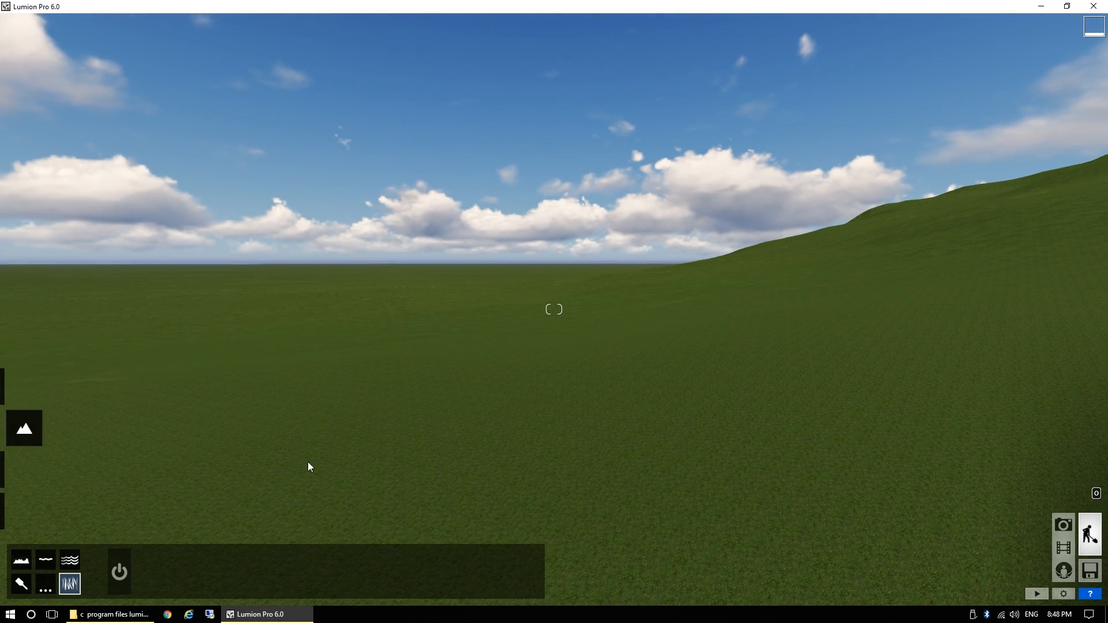
right_drag(555, 309, 316, 379)
key(w)
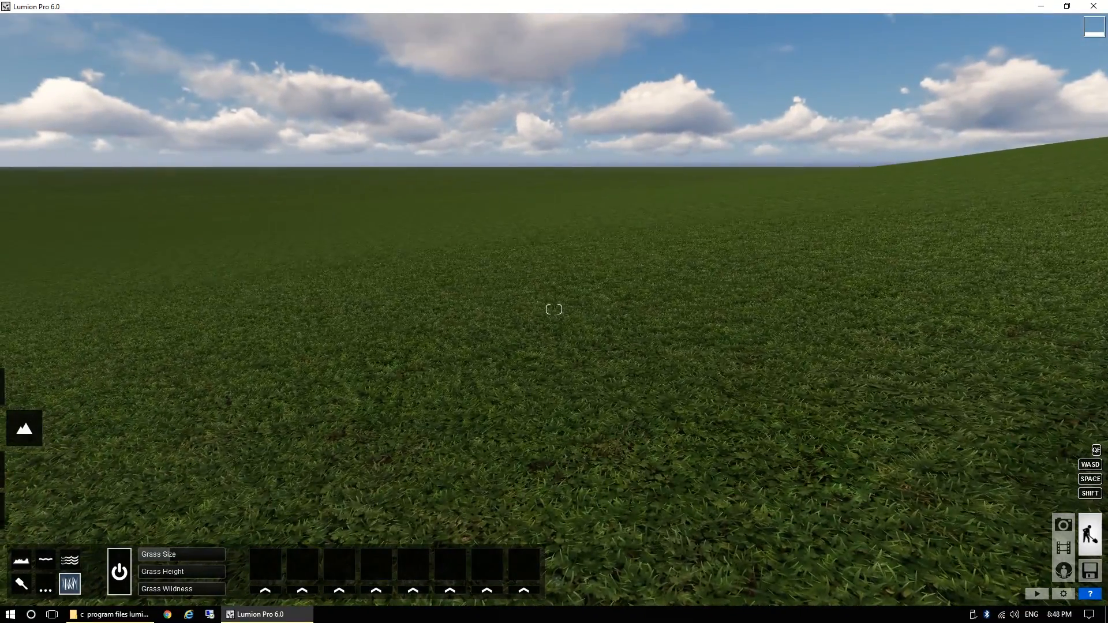
click(122, 571)
click(124, 570)
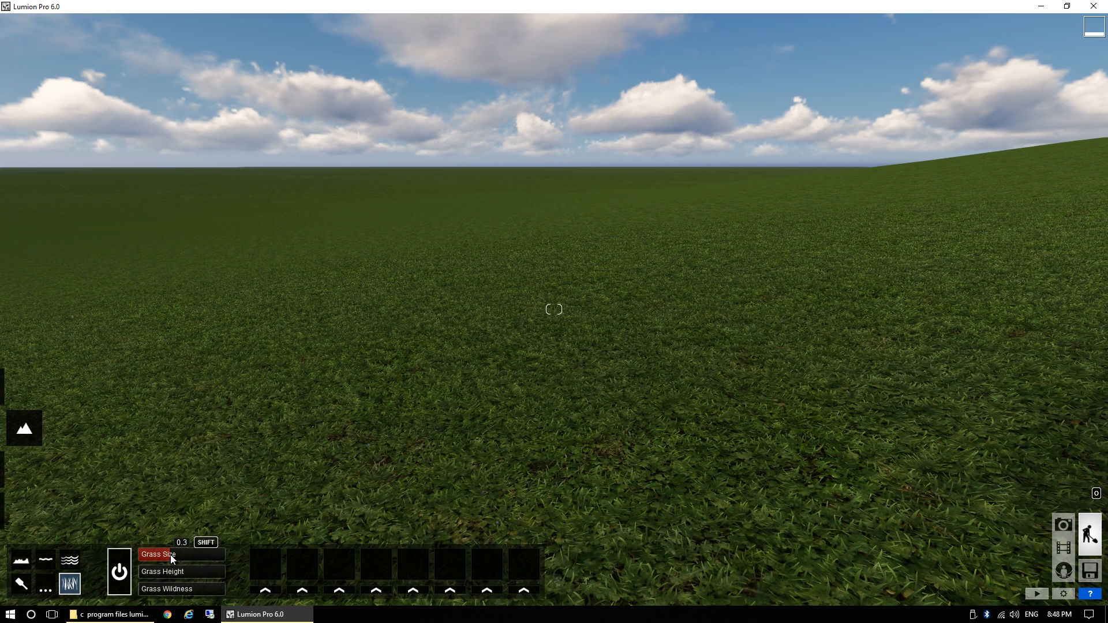
Increase the grass size and set the grass height near its maximum to get tall blades on the slopes.
drag(171, 555, 222, 568)
right_drag(358, 461, 230, 323)
key(w)
key(w)
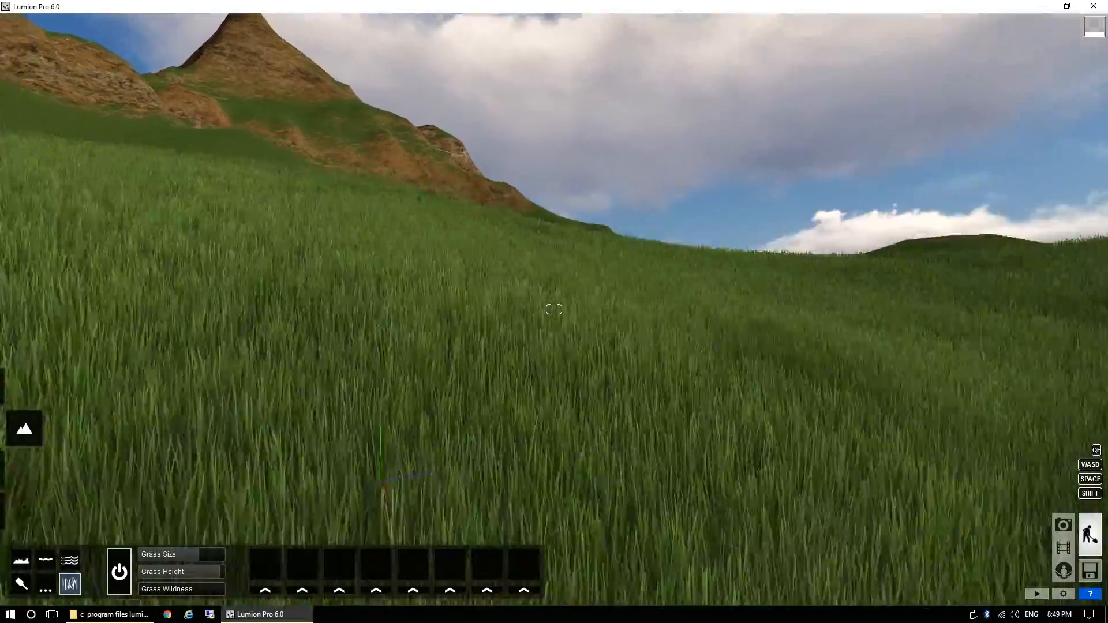
right_drag(380, 480, 1085, 358)
right_drag(555, 309, 480, 309)
key(w)
mouse_move(224, 578)
mouse_down()
mouse_move(162, 571)
mouse_move(216, 575)
mouse_up()
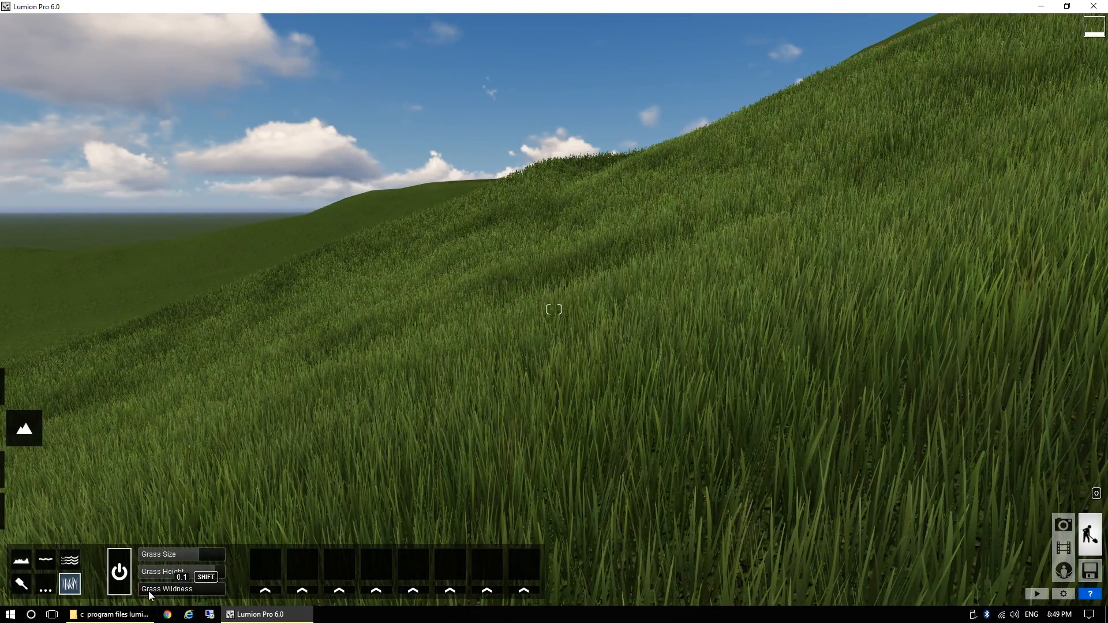
Try a much higher grass wildness and inspect the blades around the slope.
drag(143, 591, 199, 590)
right_drag(378, 436, 846, 423)
key(s)
key(w)
key(s)
right_drag(846, 341, 476, 366)
Set the grass wildness to about 0.4 and look across the grass-covered hills and plain.
drag(192, 591, 160, 593)
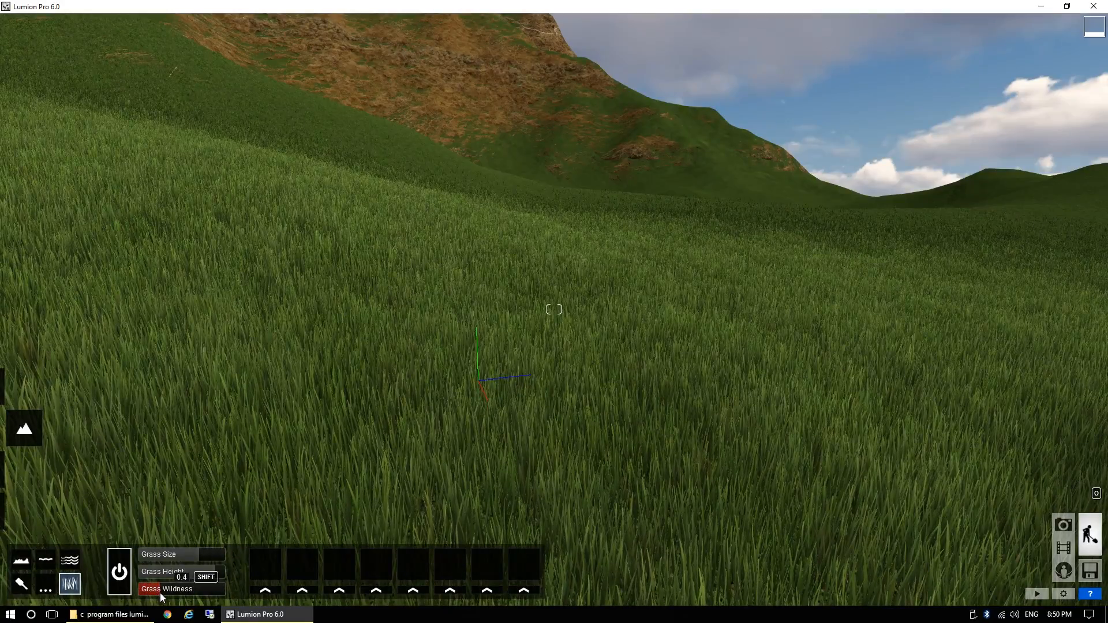
key(s)
right_drag(624, 294, 253, 284)
key(s)
key(w)
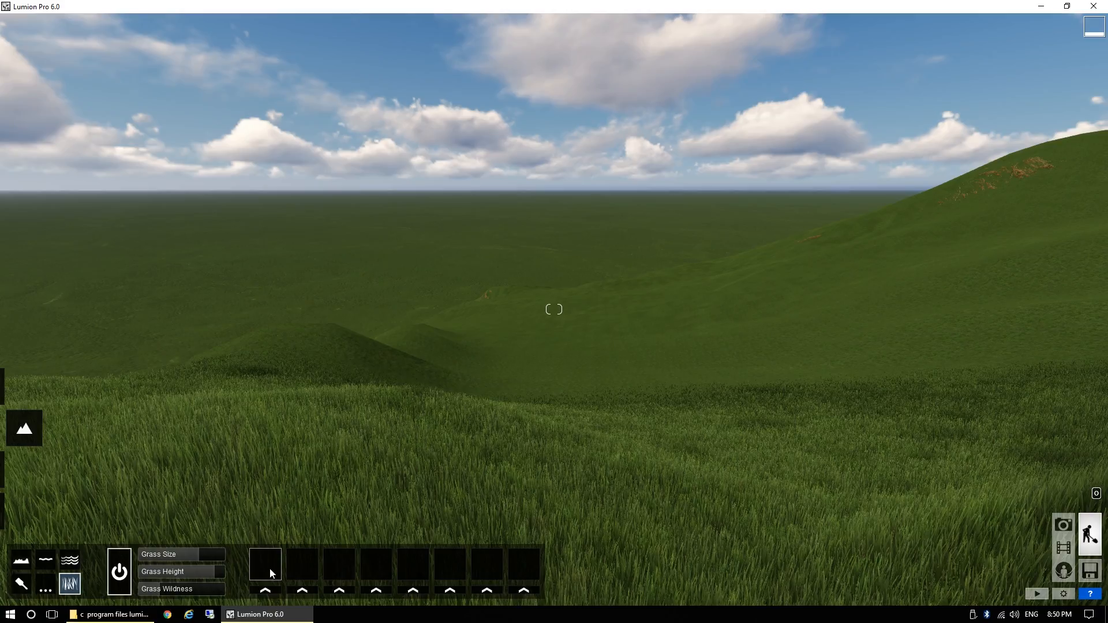
key(w)
mouse_move(511, 393)
right_down()
mouse_move(493, 411)
mouse_move(447, 405)
mouse_move(433, 479)
mouse_move(349, 447)
right_up()
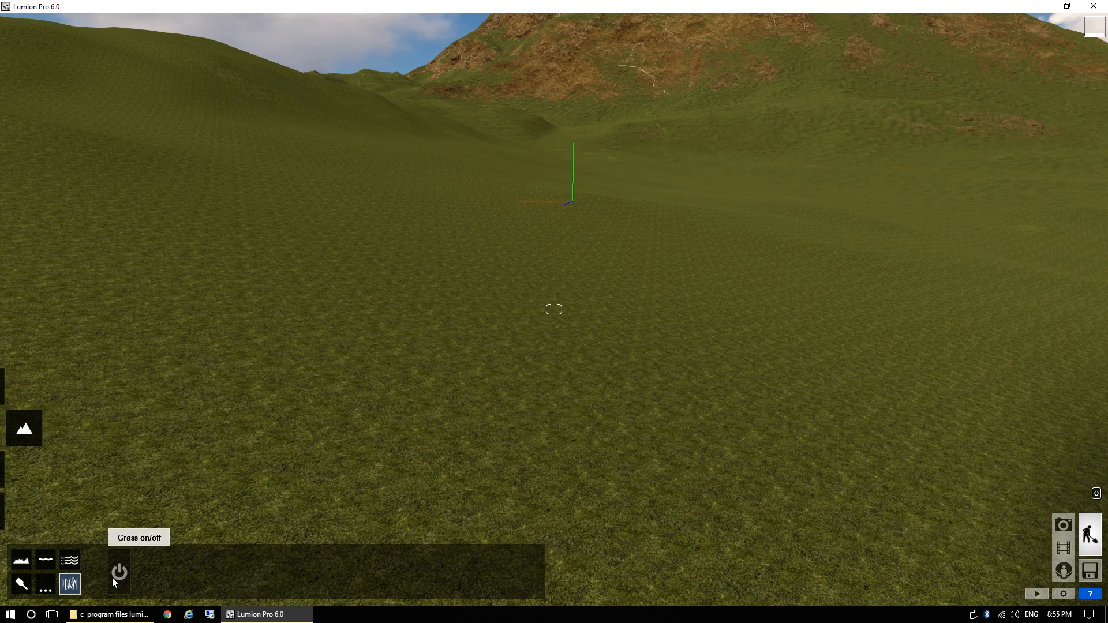
Reduce the brush size and the texture scale for painting the landscape.
click(21, 584)
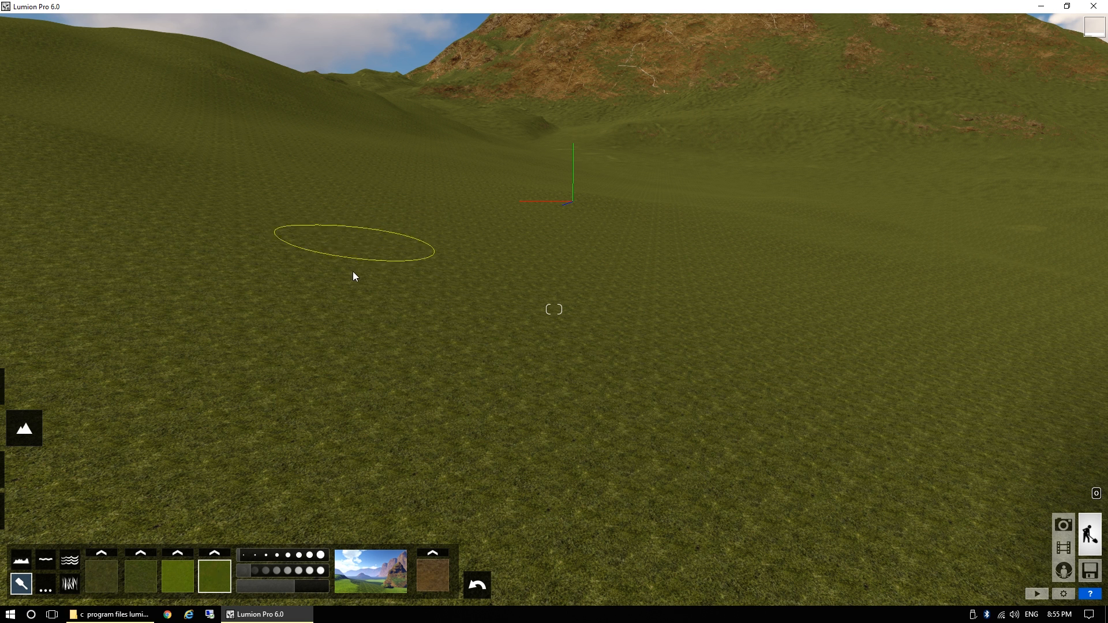
mouse_move(258, 554)
mouse_down()
mouse_move(273, 556)
mouse_move(249, 555)
mouse_up()
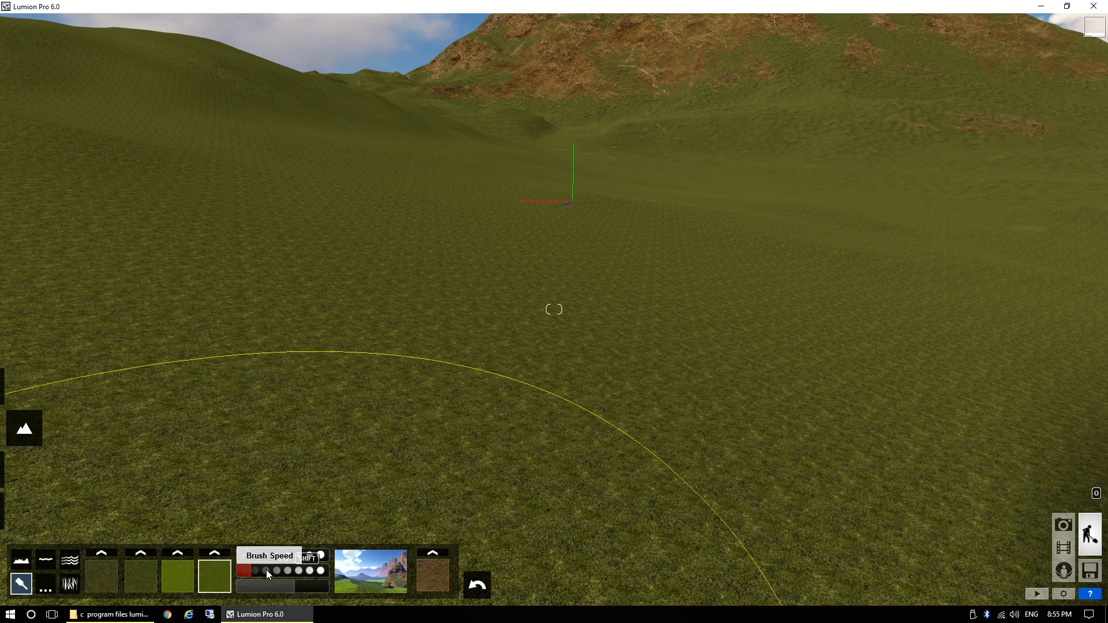
drag(296, 589, 274, 587)
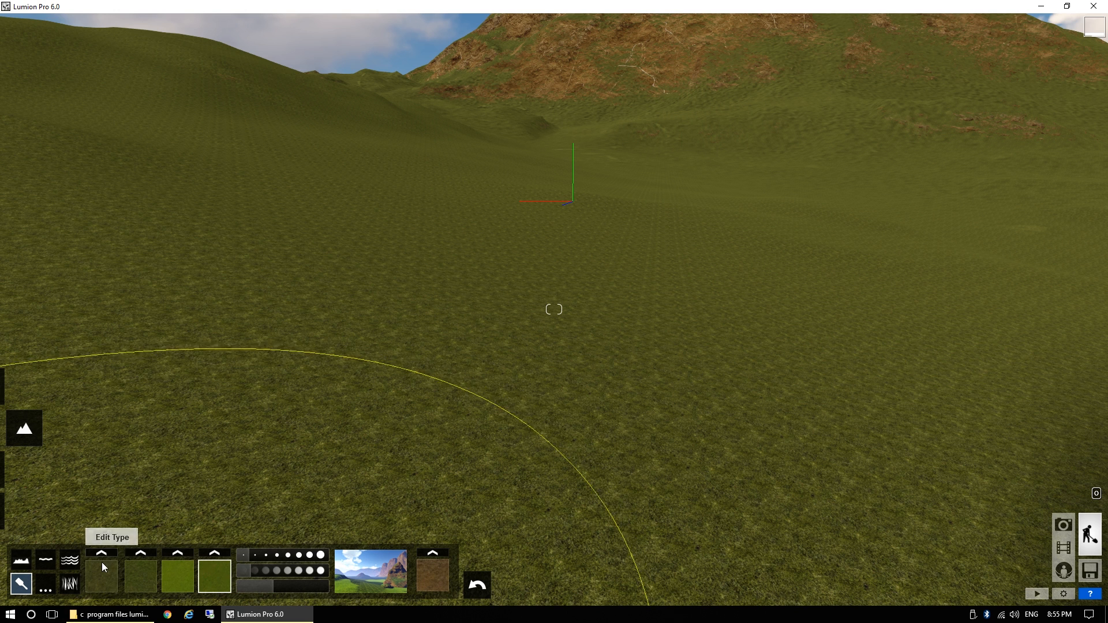
Replace the second paint texture with AmericanStones and paint a long curved path across the green terrain.
click(141, 553)
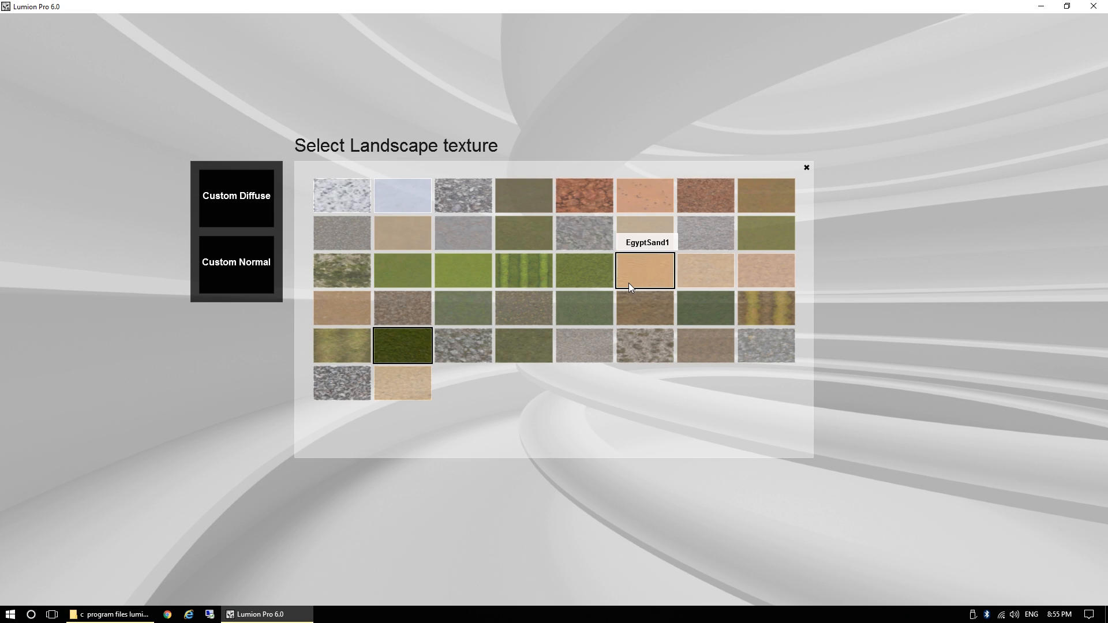
click(595, 199)
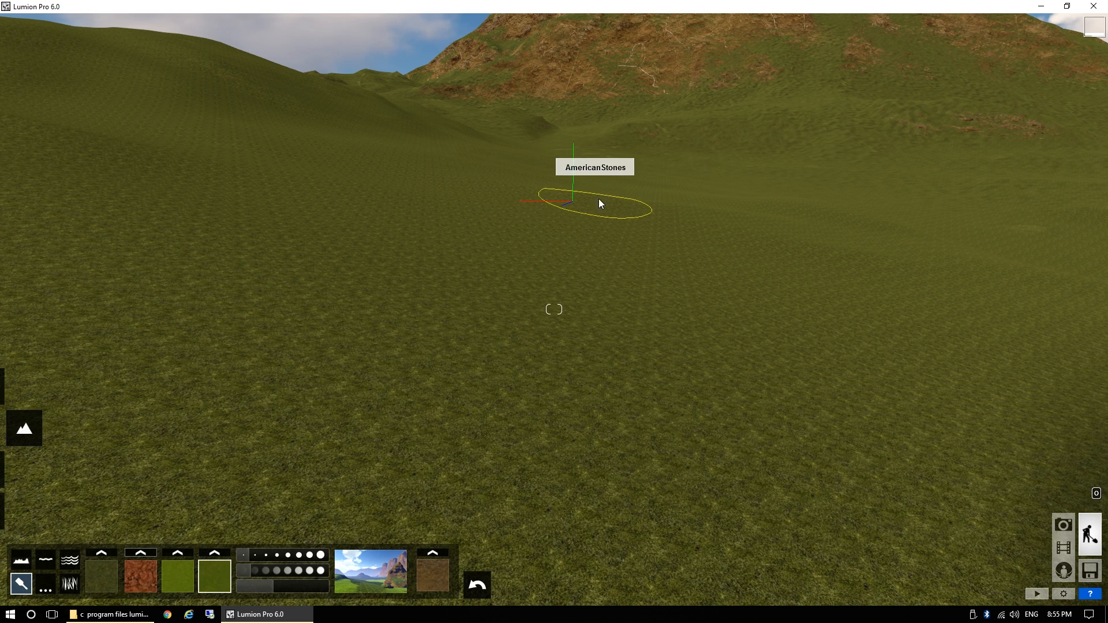
mouse_move(450, 248)
mouse_down()
mouse_move(410, 251)
mouse_move(517, 309)
mouse_move(698, 366)
mouse_move(834, 368)
mouse_move(904, 327)
mouse_move(937, 268)
mouse_move(926, 314)
mouse_up()
right_drag(715, 442, 691, 405)
key(w)
key(q)
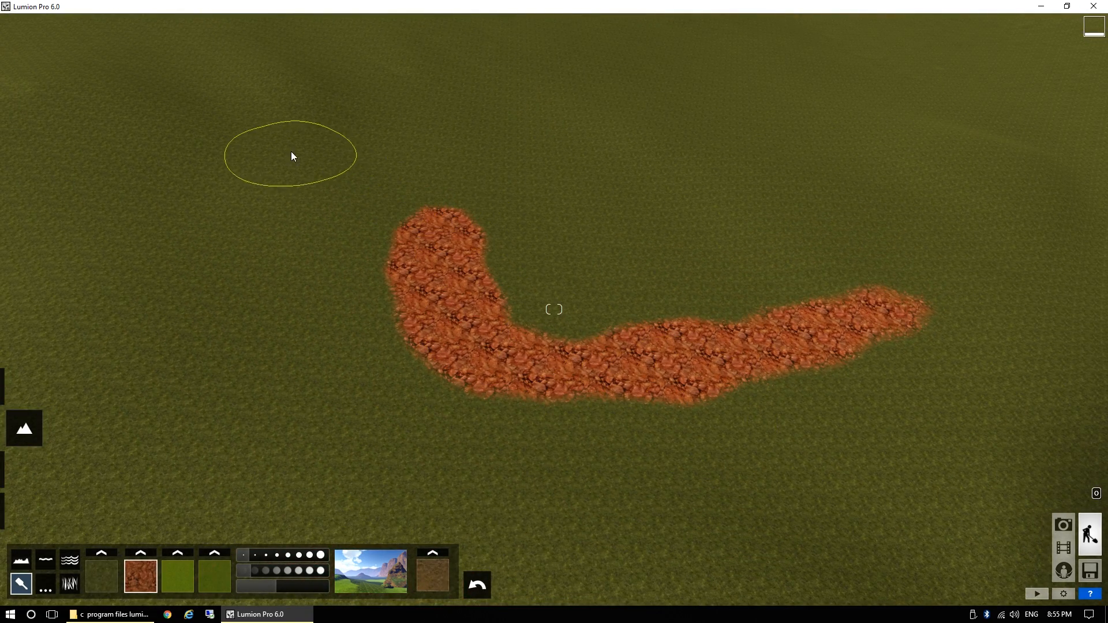
mouse_move(296, 152)
mouse_down()
mouse_move(368, 176)
mouse_move(338, 162)
mouse_move(528, 362)
mouse_up()
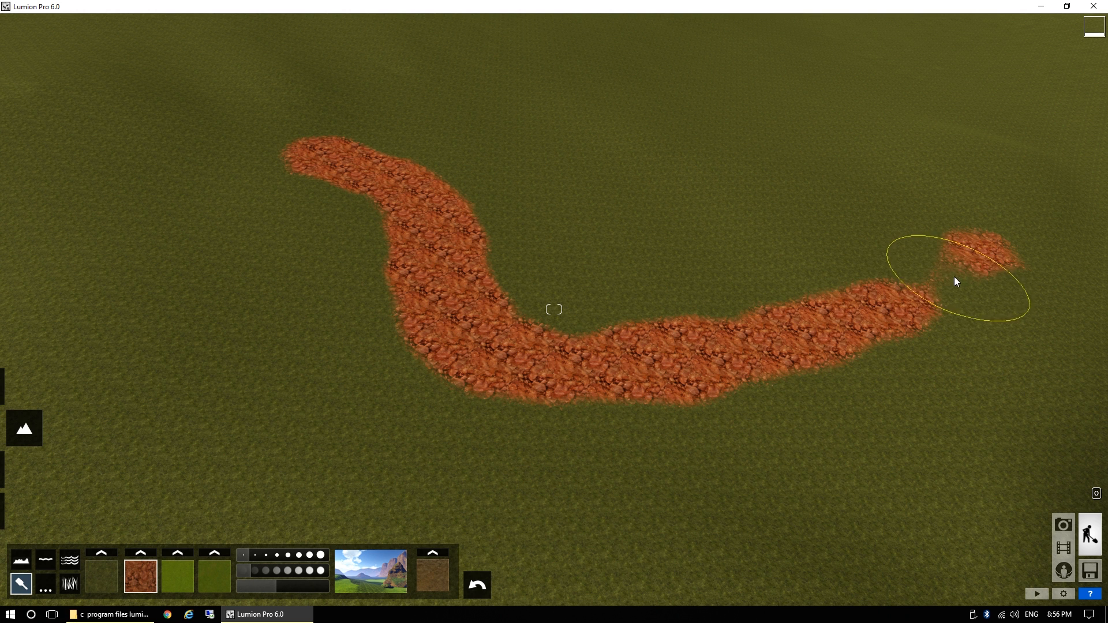
Replace the third paint texture with the yellow-brown striped field and paint a short strip joining the stone path.
click(181, 579)
click(180, 578)
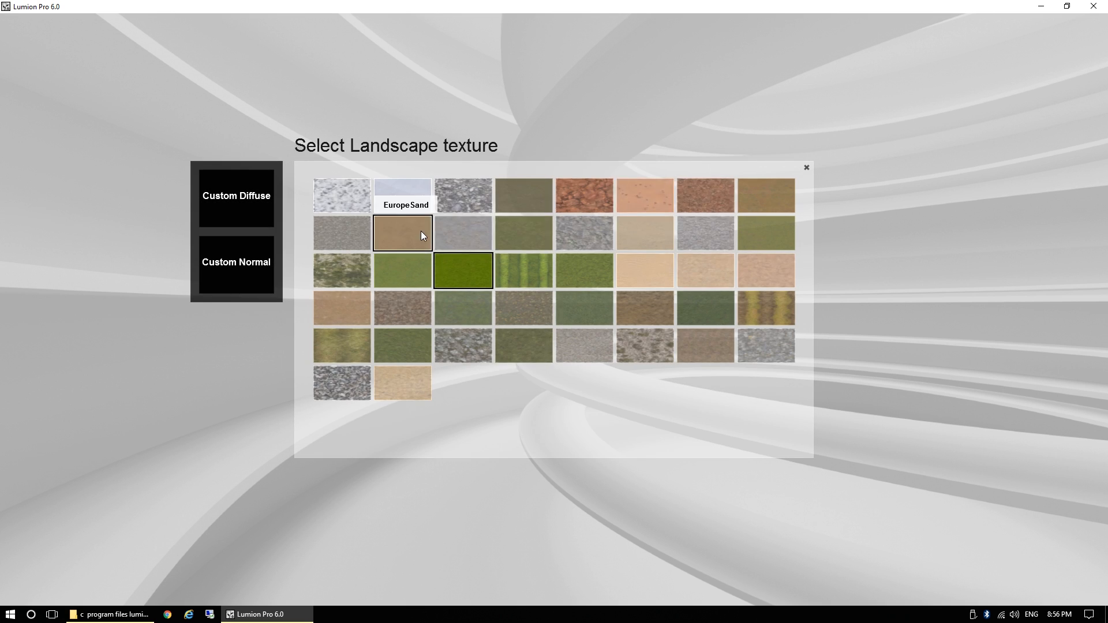
click(770, 317)
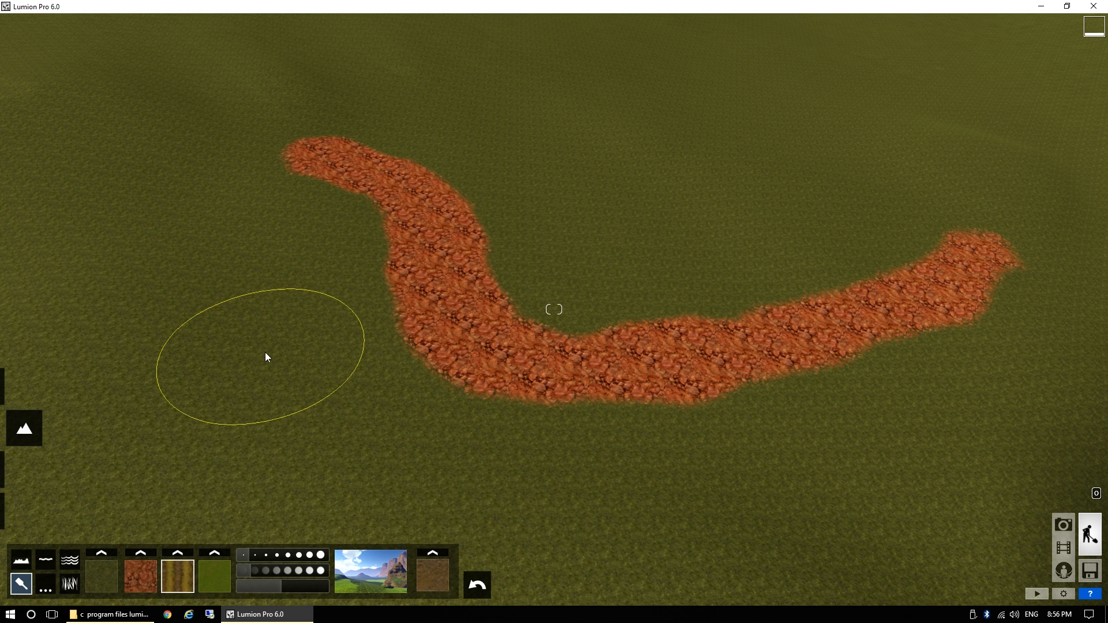
drag(275, 344, 353, 290)
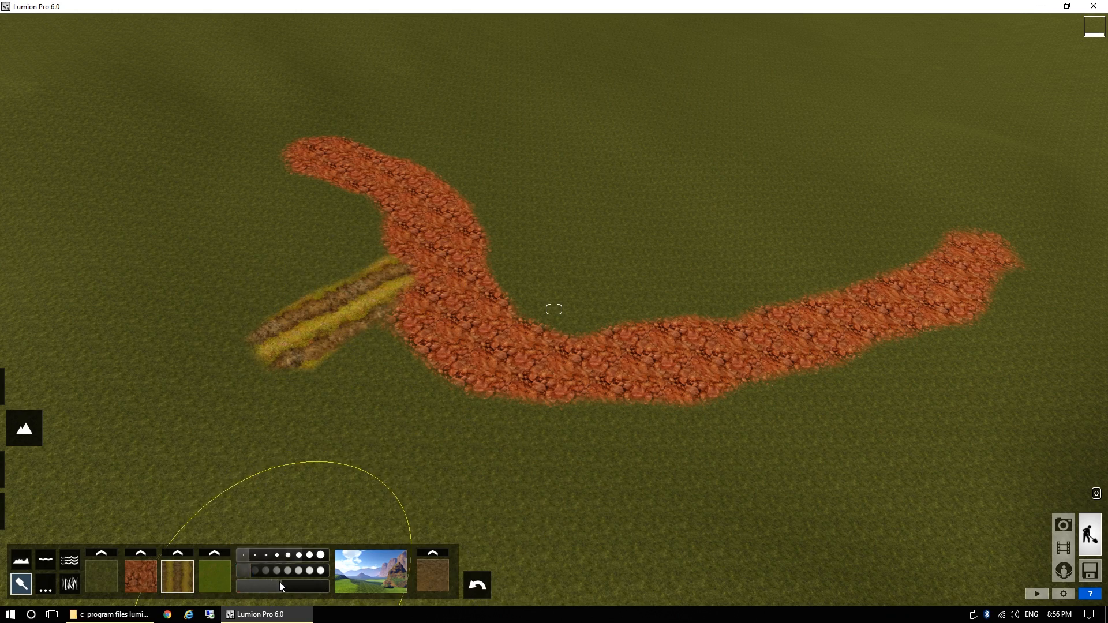
key(w)
right_drag(330, 332, 316, 400)
key(w)
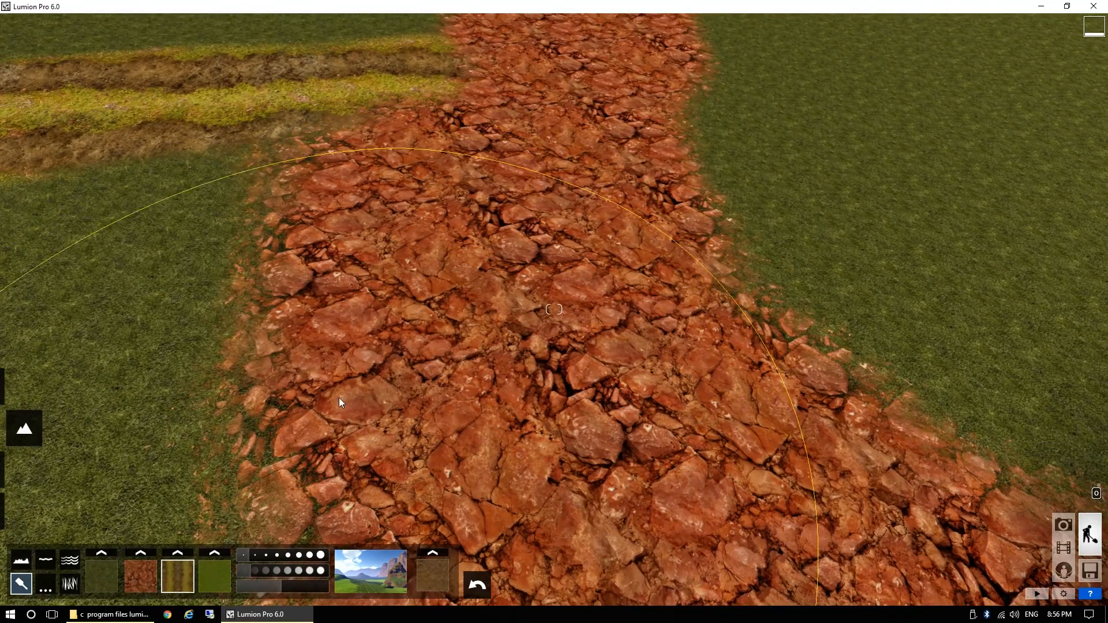
Fine-tune the texture scale of the painted striped field and the red stone path.
key(s)
drag(276, 587, 250, 589)
right_drag(341, 369, 343, 347)
key(w)
mouse_move(247, 589)
mouse_down()
mouse_move(294, 587)
mouse_move(257, 584)
mouse_move(285, 587)
mouse_move(269, 587)
mouse_up()
click(149, 579)
key(d)
right_drag(710, 427, 705, 383)
key(s)
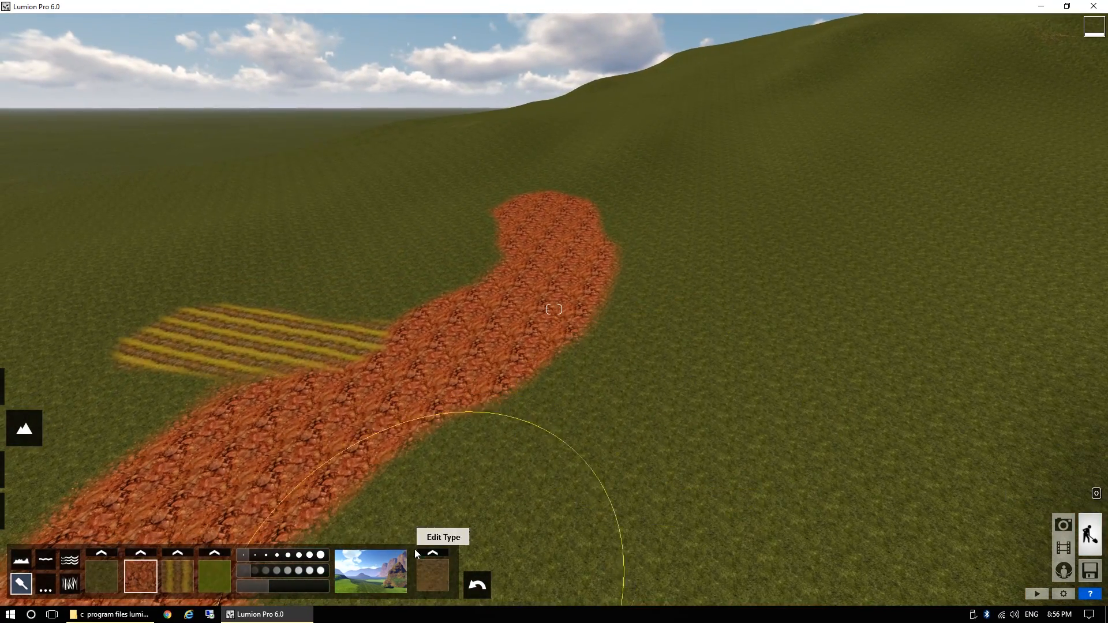
Paint a curved patch with the fourth, light green texture on the opposite side of the path from the striped field.
click(229, 584)
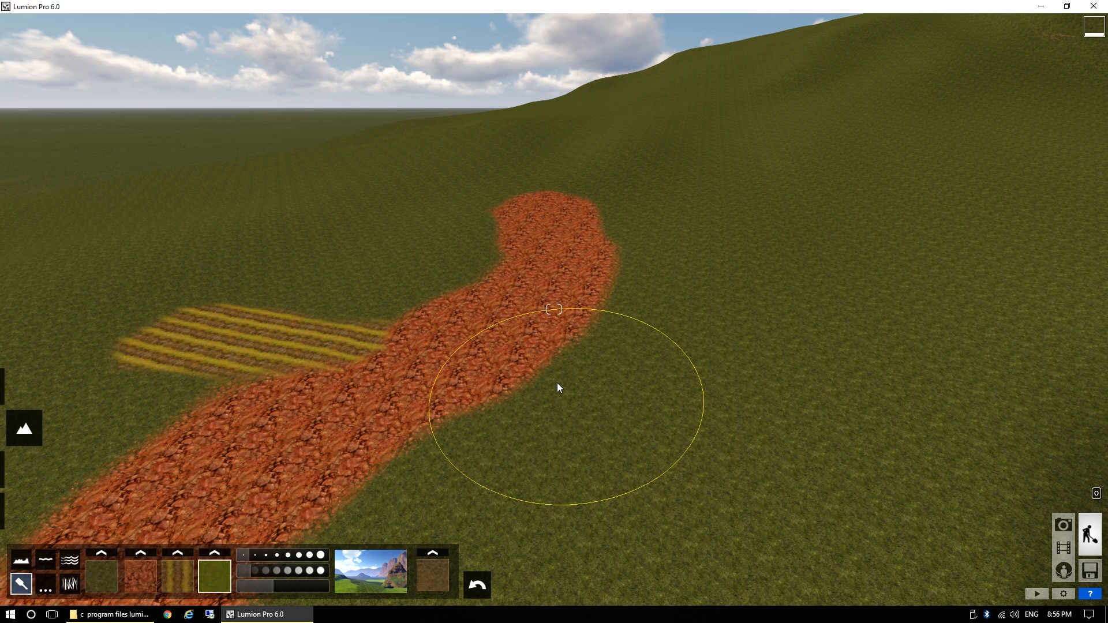
mouse_move(583, 387)
mouse_down()
mouse_move(674, 390)
mouse_move(760, 370)
mouse_move(847, 284)
mouse_move(834, 322)
mouse_up()
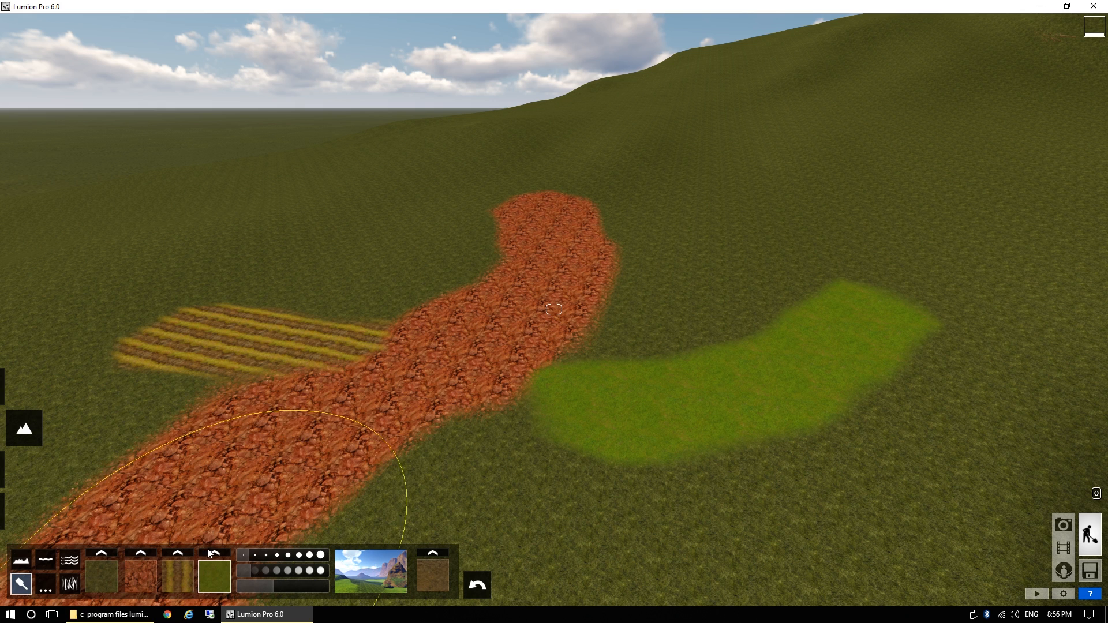
key(a)
right_drag(568, 378, 662, 70)
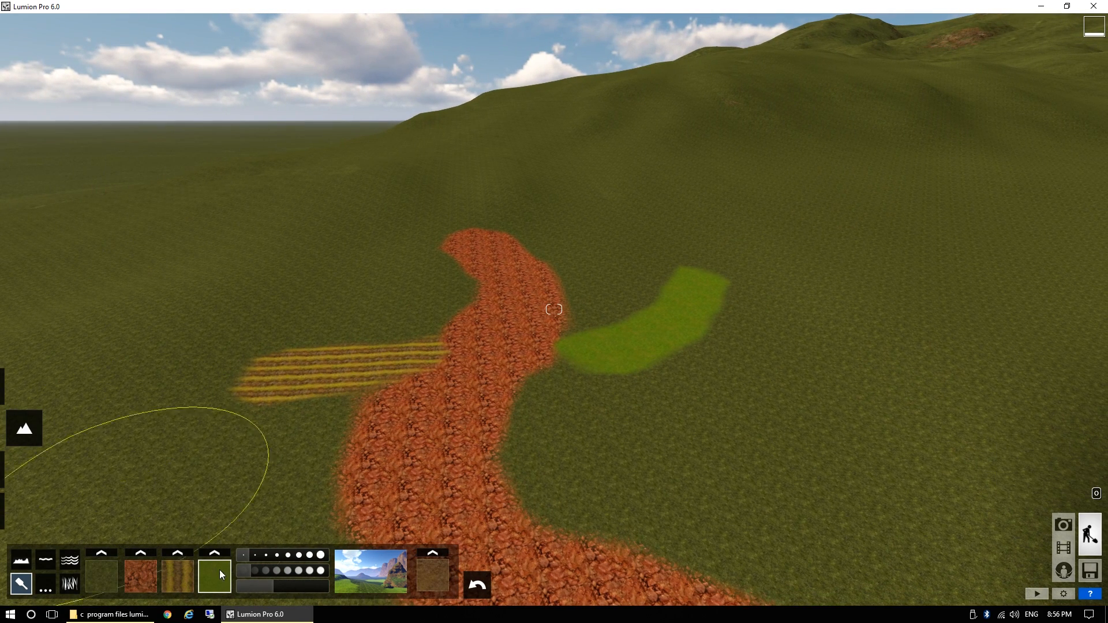
Try SnowGrass as the base landscape texture, then replace it with a brighter green grass texture.
click(98, 574)
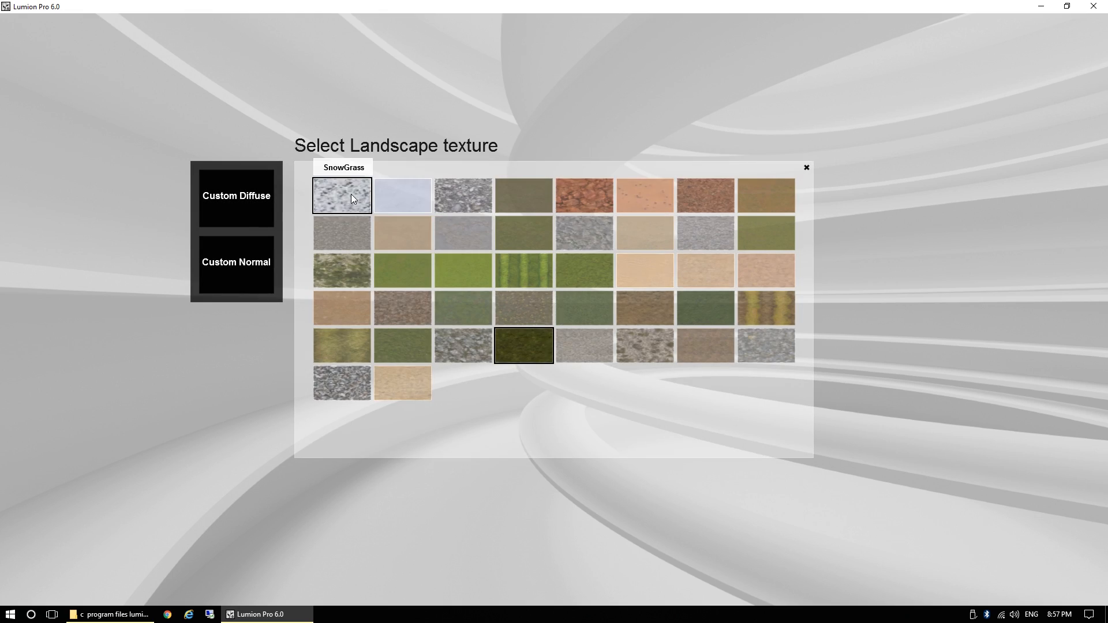
click(352, 196)
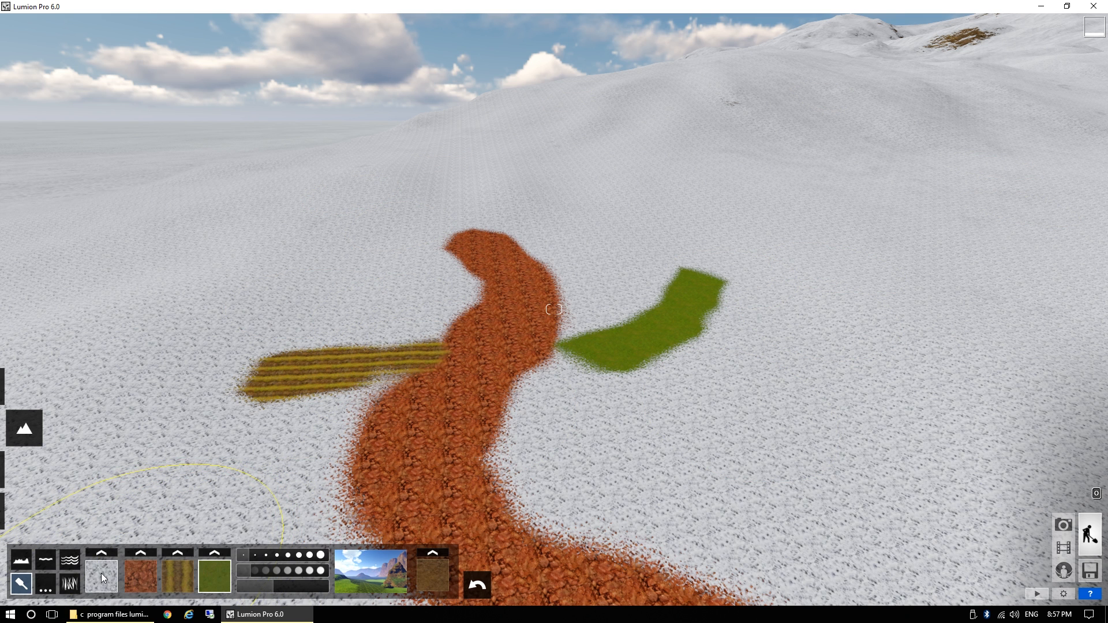
click(102, 555)
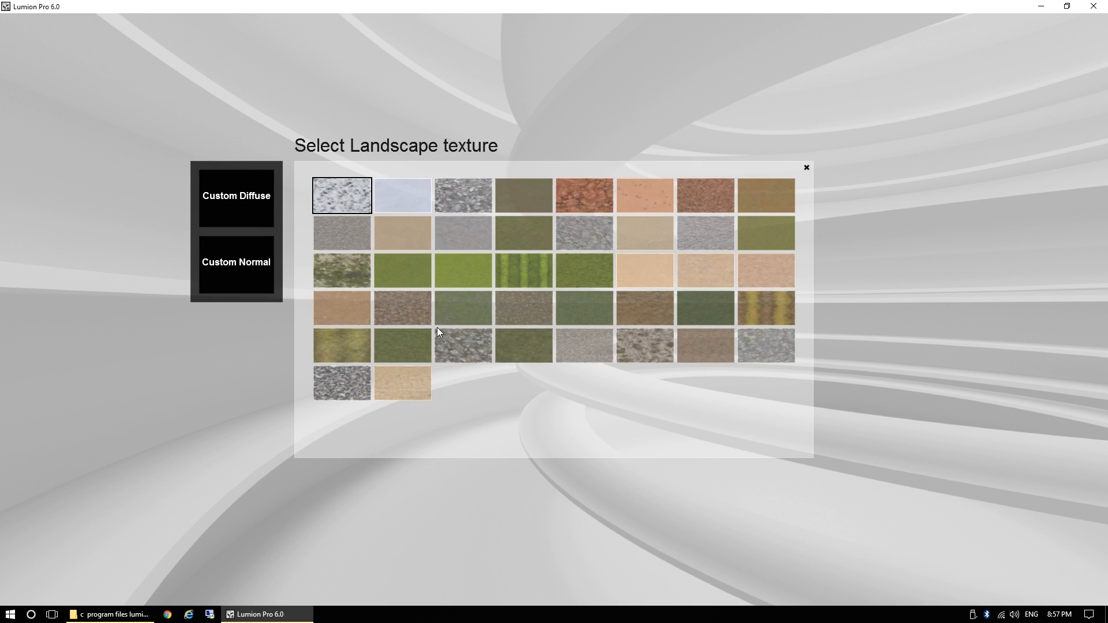
click(584, 273)
Examine the painted stone path and striped field up close against the new base texture.
right_drag(615, 414, 456, 414)
key(w)
key(a)
key(d)
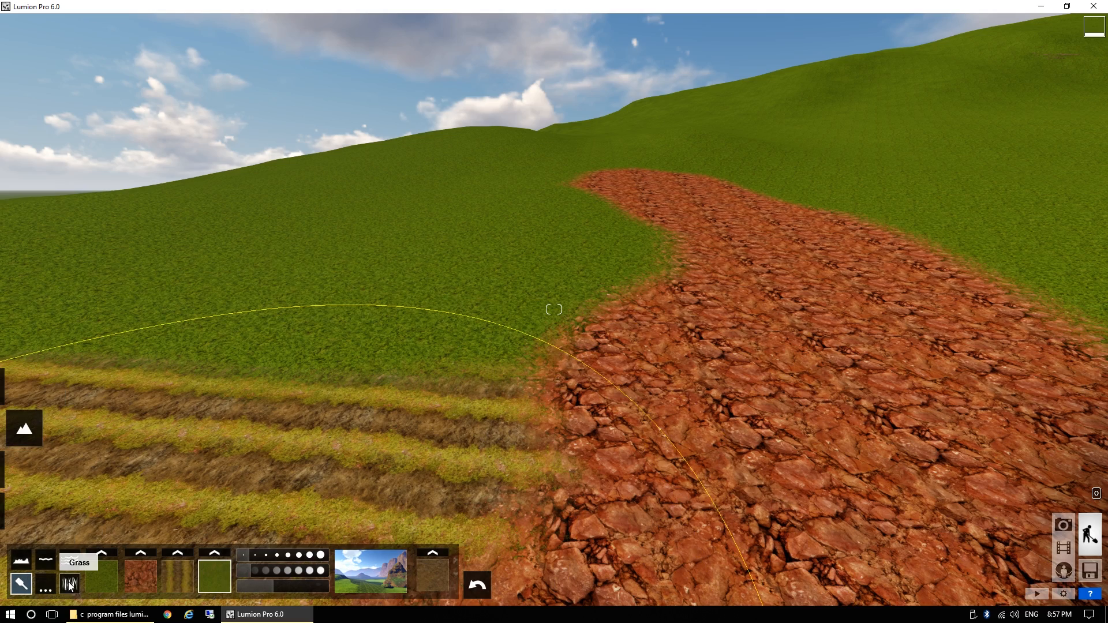
key(s)
key(a)
right_drag(347, 450, 528, 434)
key(q)
key(w)
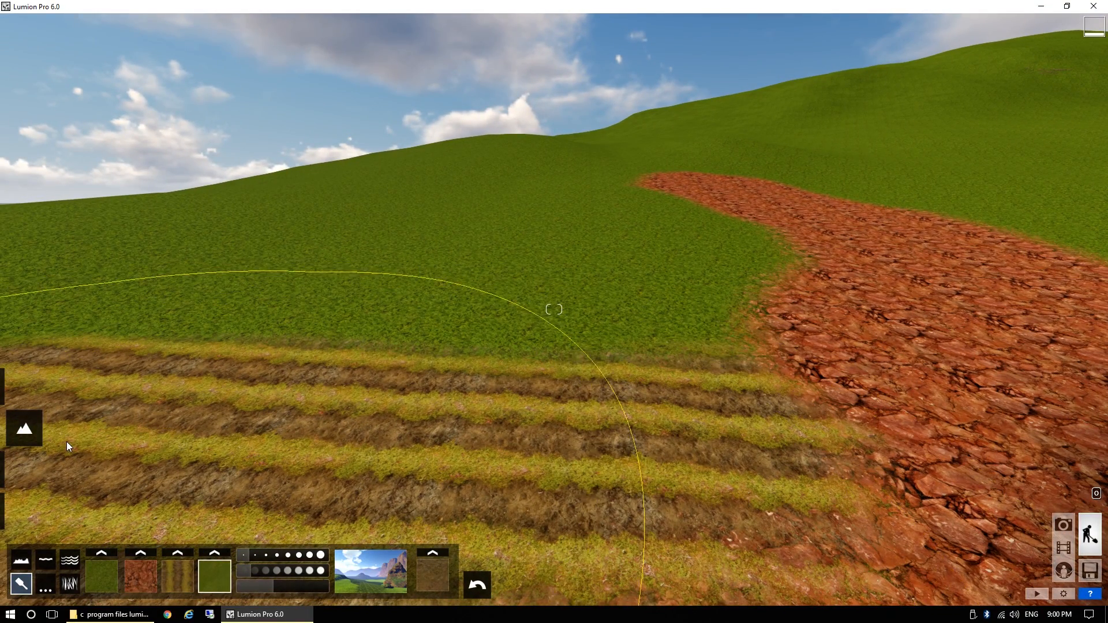
Leave the painted area for open grass facing the rocky mountains and switch from landscape editing to object placement.
click(26, 469)
right_drag(93, 466, 474, 490)
key(a)
right_drag(554, 309, 376, 309)
right_drag(554, 309, 300, 277)
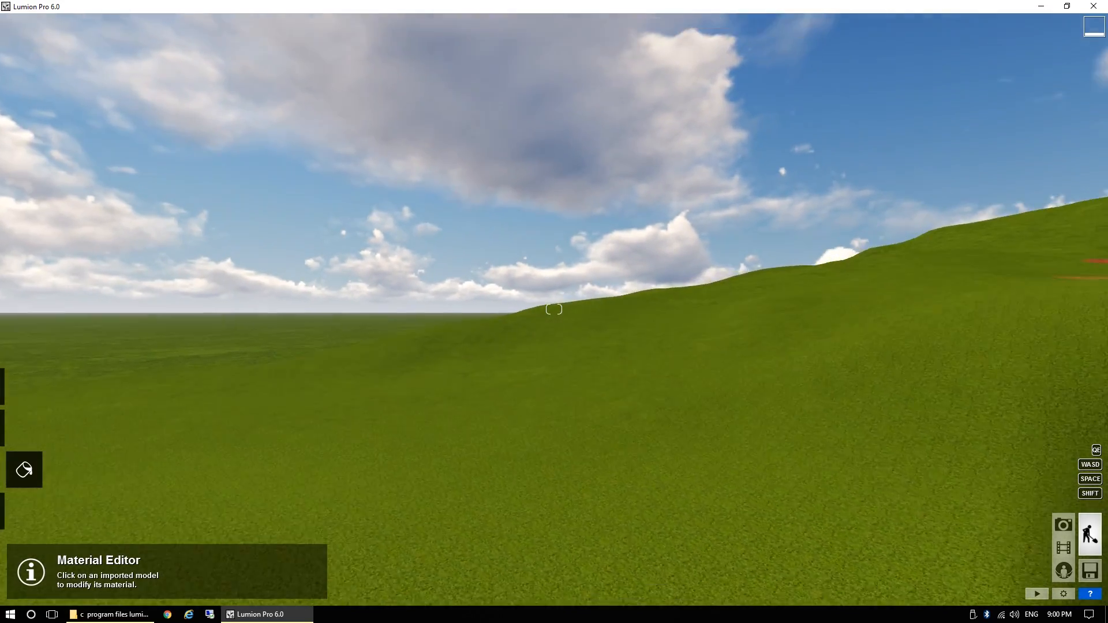
right_drag(554, 309, 670, 322)
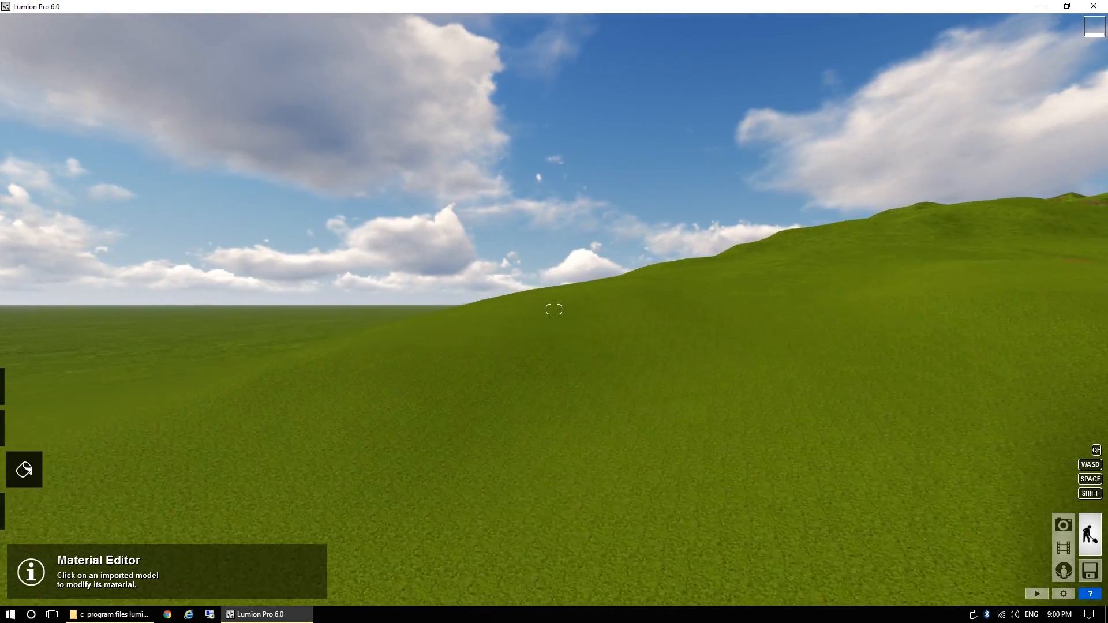
key(w)
right_drag(554, 309, 519, 318)
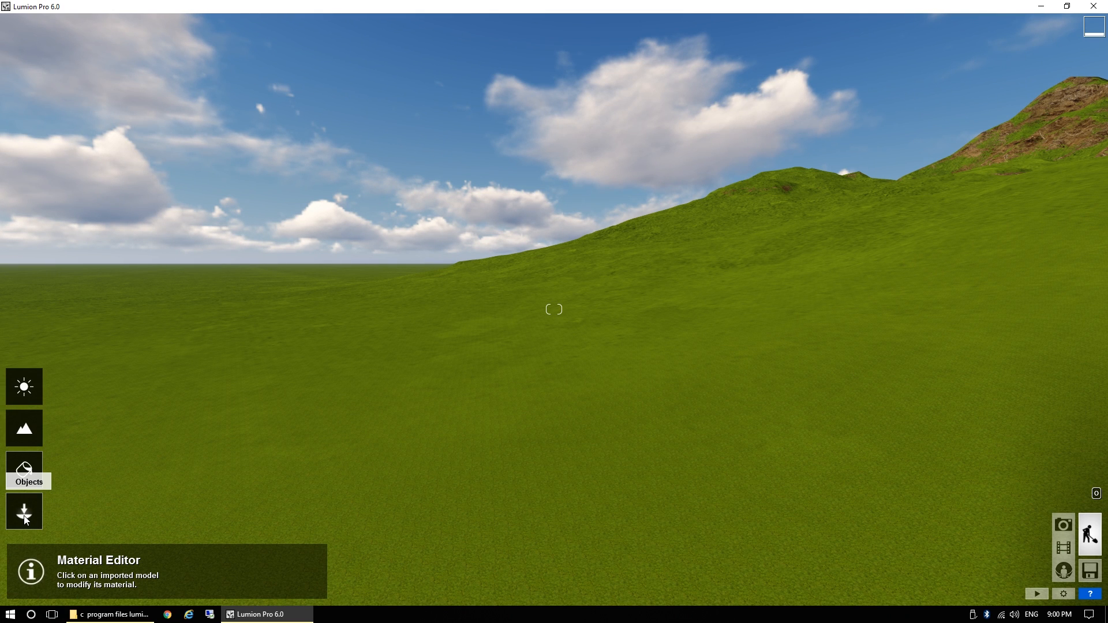
click(24, 514)
mouse_move(554, 310)
right_down()
mouse_move(745, 292)
mouse_move(921, 343)
mouse_move(756, 301)
right_up()
mouse_move(30, 526)
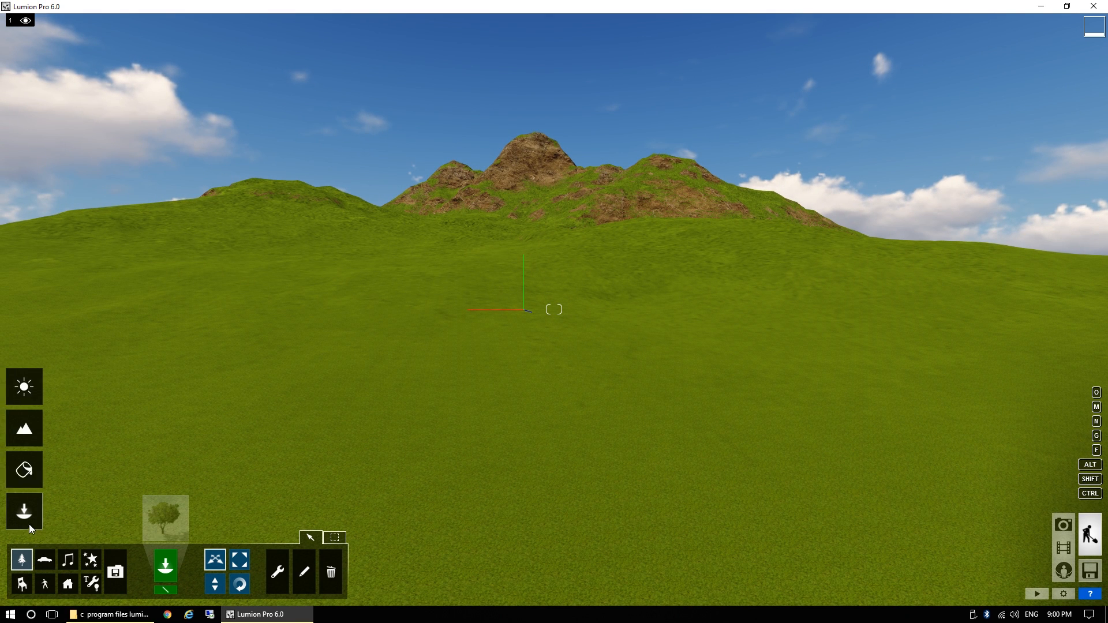
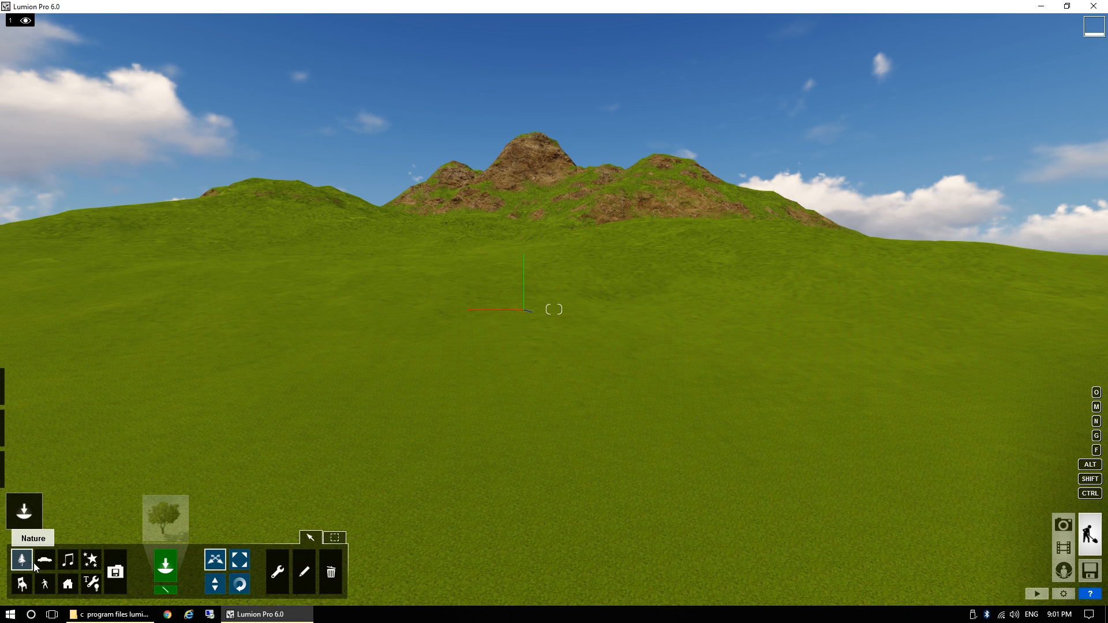
Browse the Nature Library, looking through the pages of small leaf trees and the cactus category.
click(167, 524)
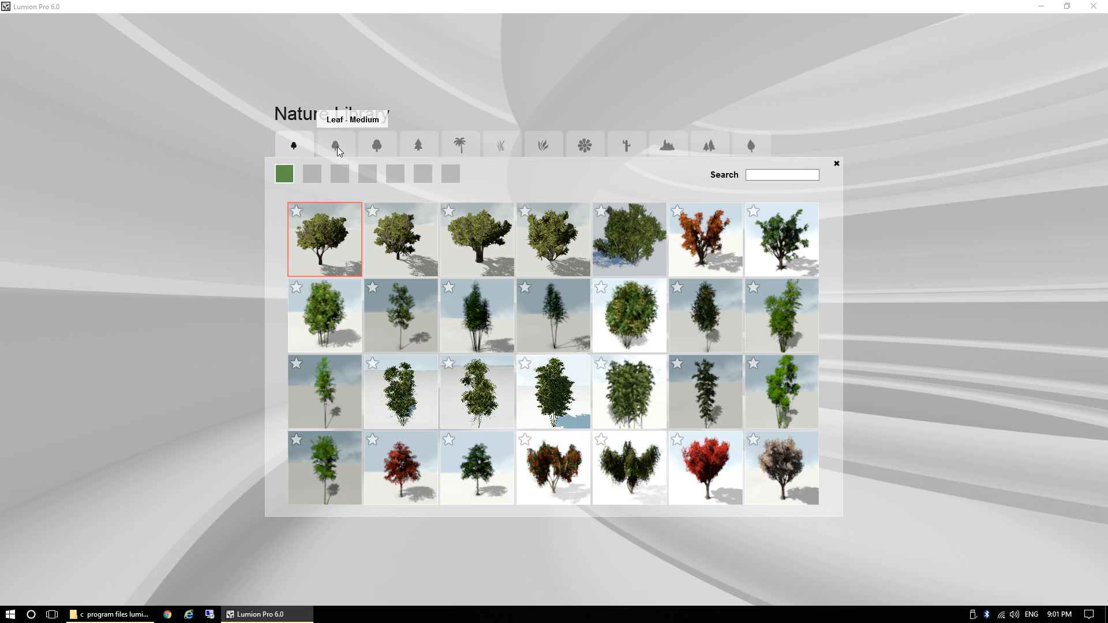
click(304, 147)
click(311, 175)
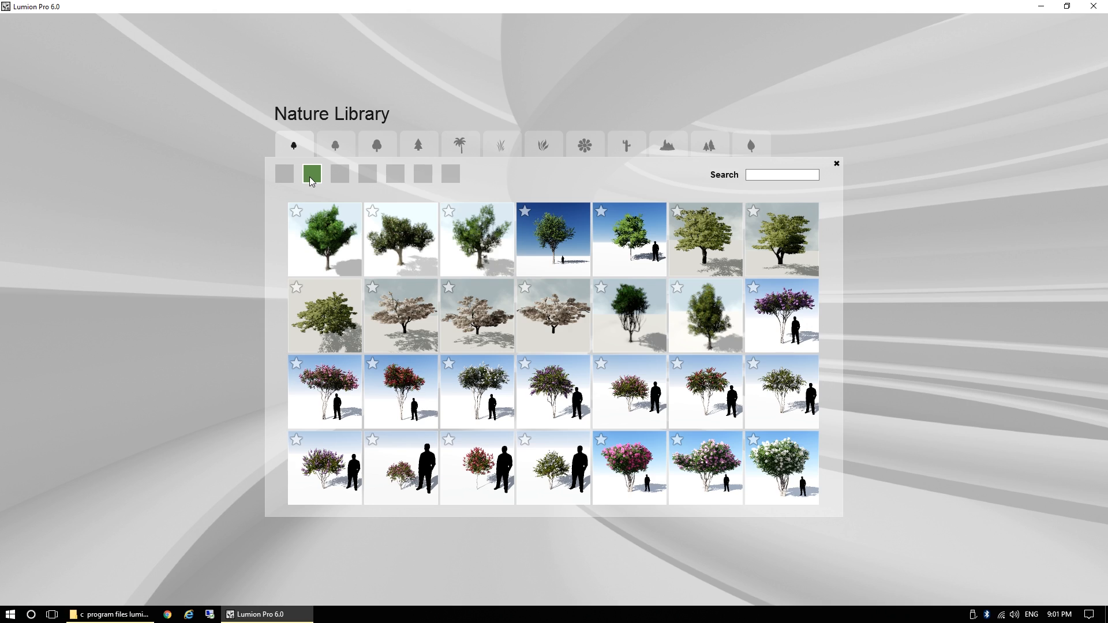
click(341, 175)
click(368, 175)
click(396, 175)
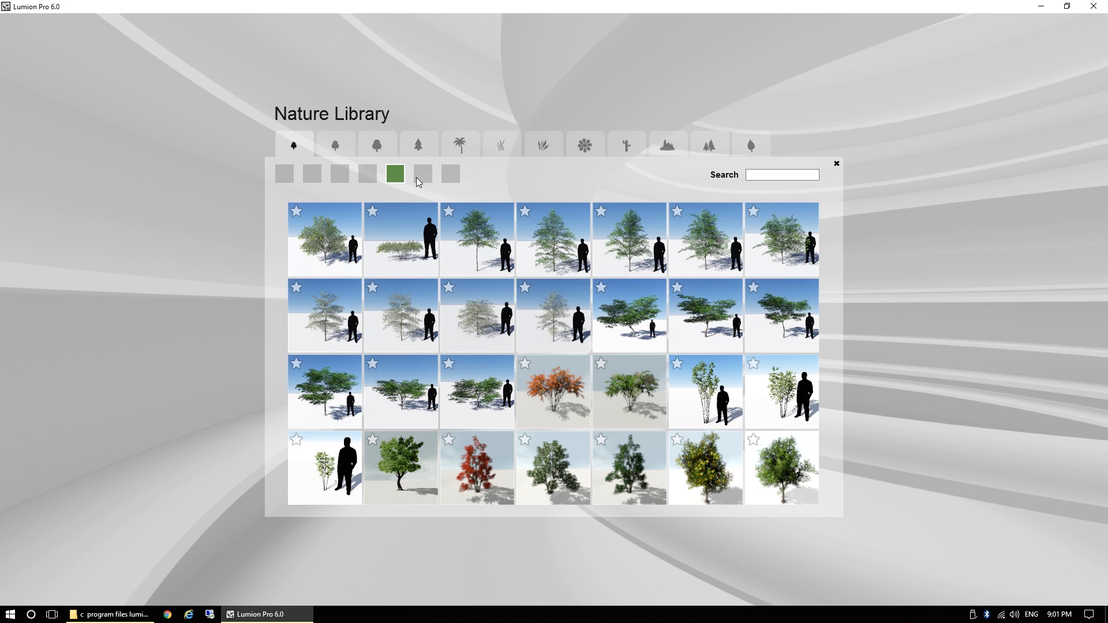
click(424, 175)
click(451, 175)
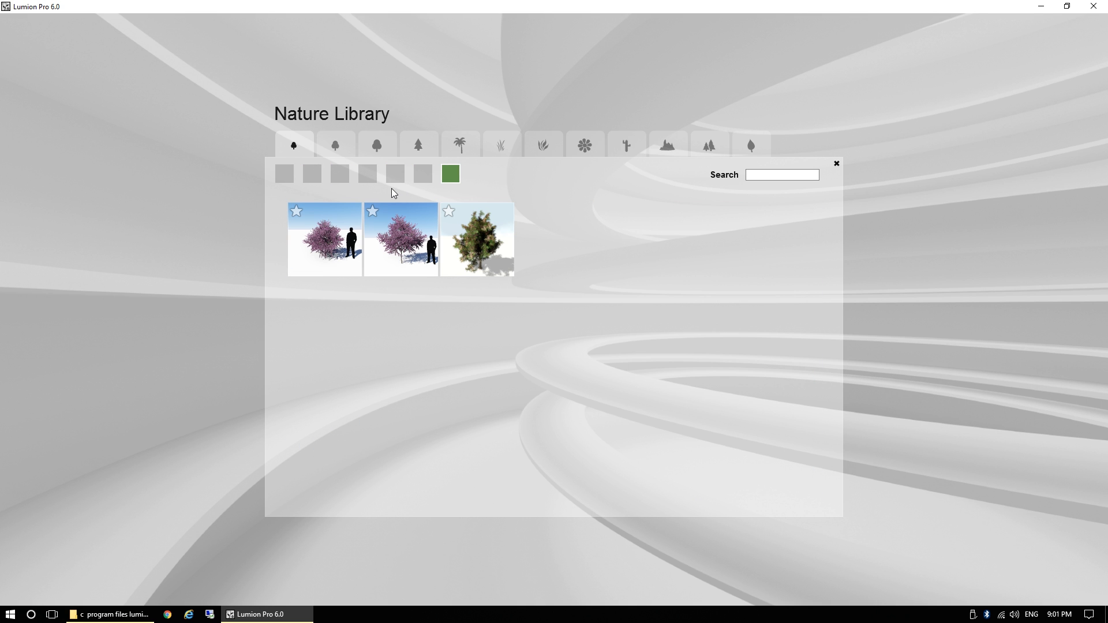
click(284, 179)
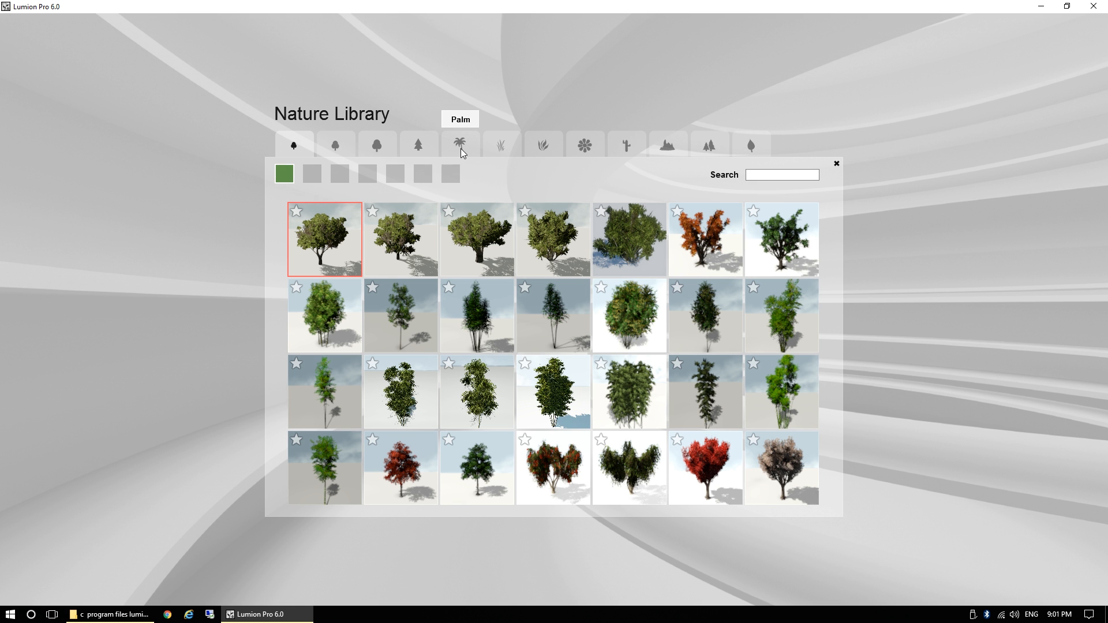
click(643, 155)
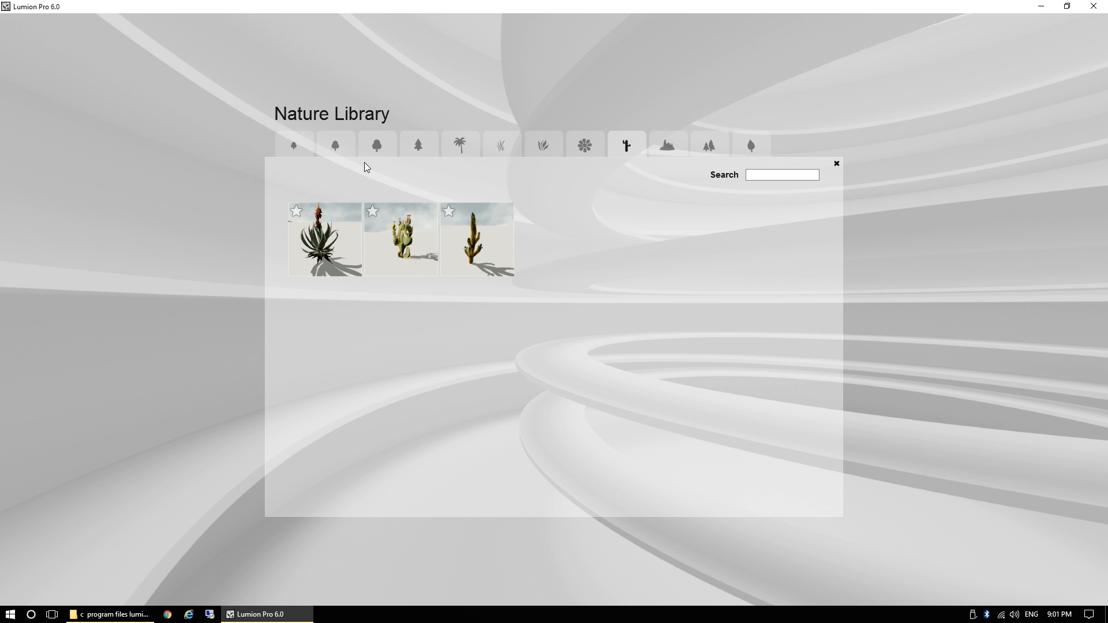
click(310, 150)
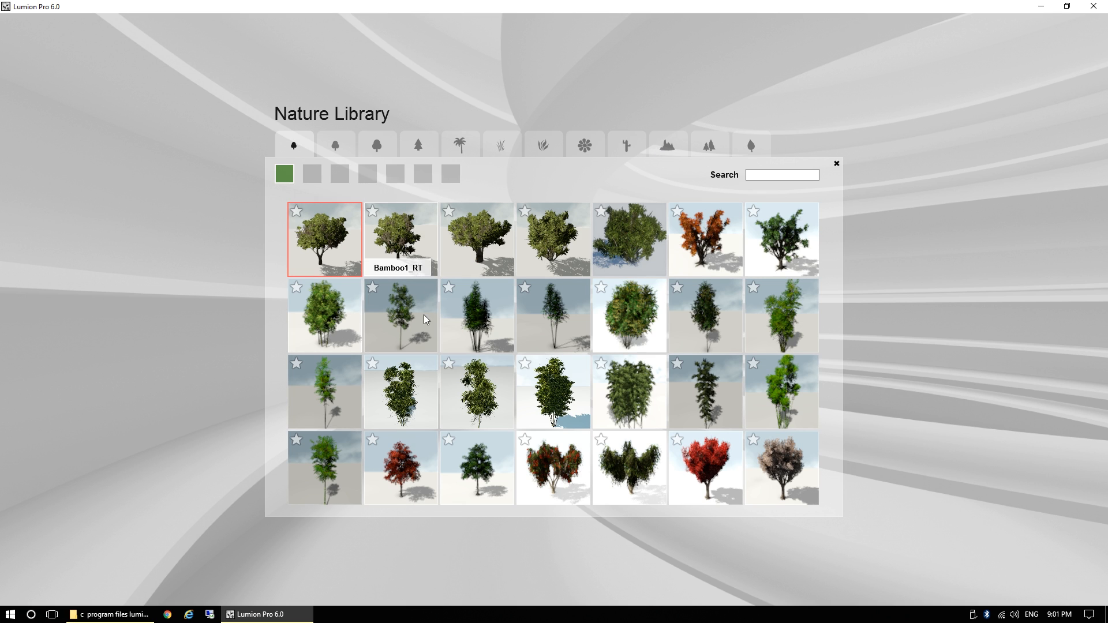
Place a loose group of eleven AfricanOlive_RT trees across the grass in front of the mountains.
click(480, 248)
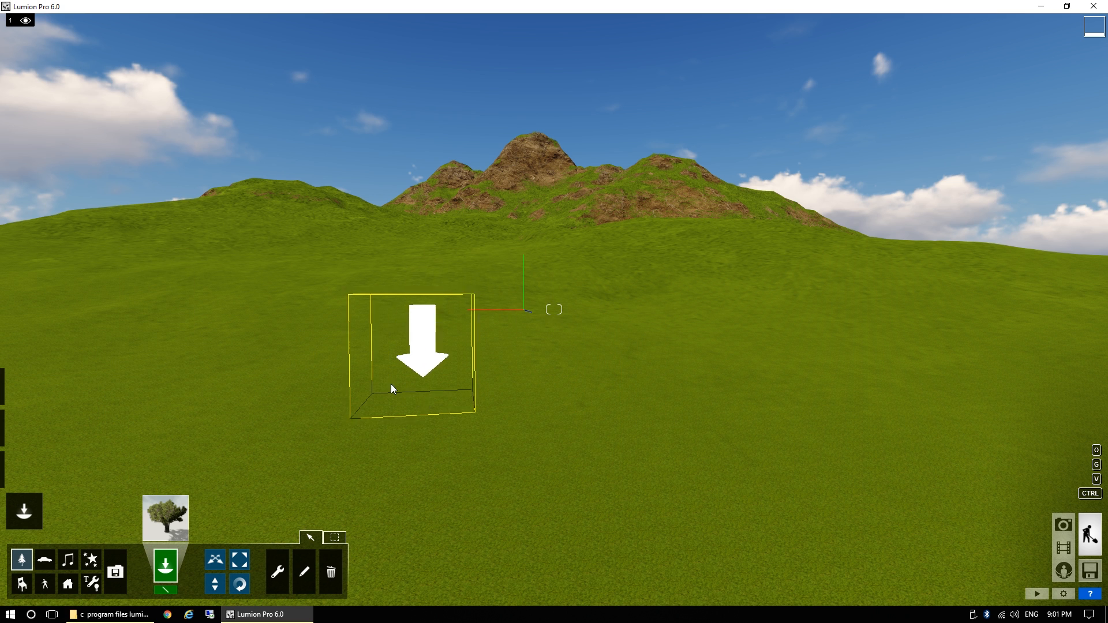
click(390, 383)
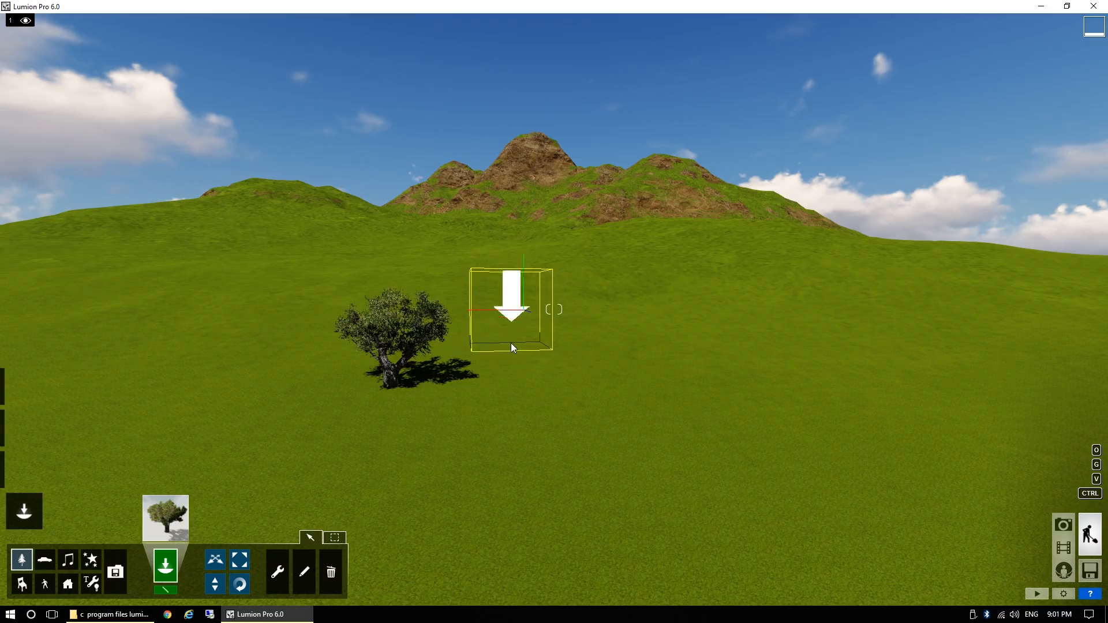
right_drag(511, 343, 413, 378)
key(w)
key(s)
key(d)
right_drag(555, 310, 517, 311)
key(s)
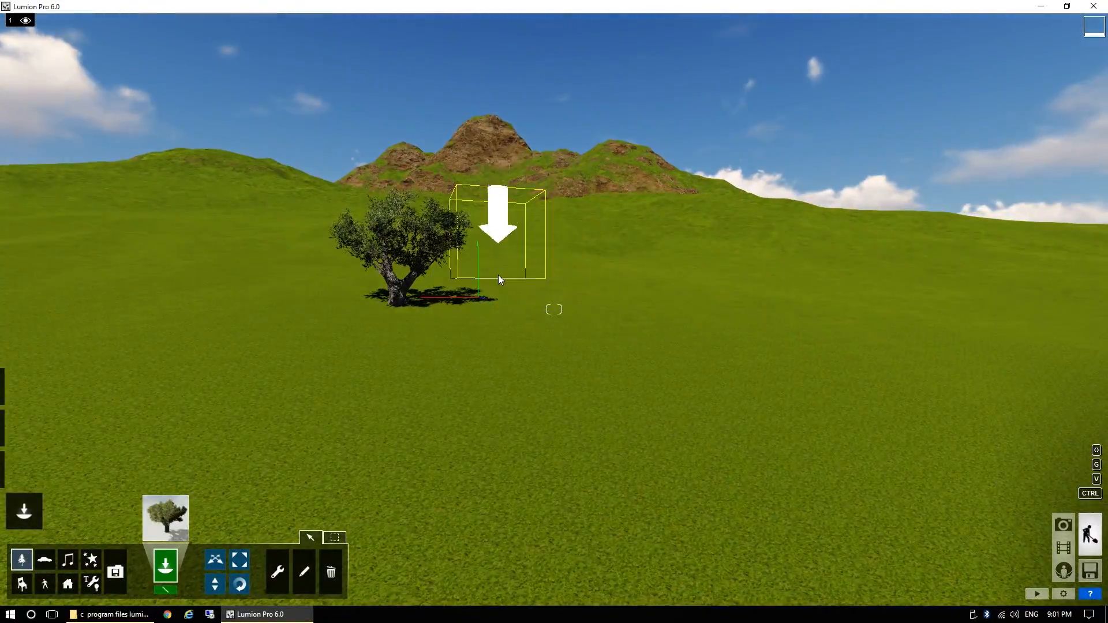
click(499, 276)
click(627, 262)
click(773, 273)
click(634, 326)
click(497, 381)
click(304, 383)
click(124, 418)
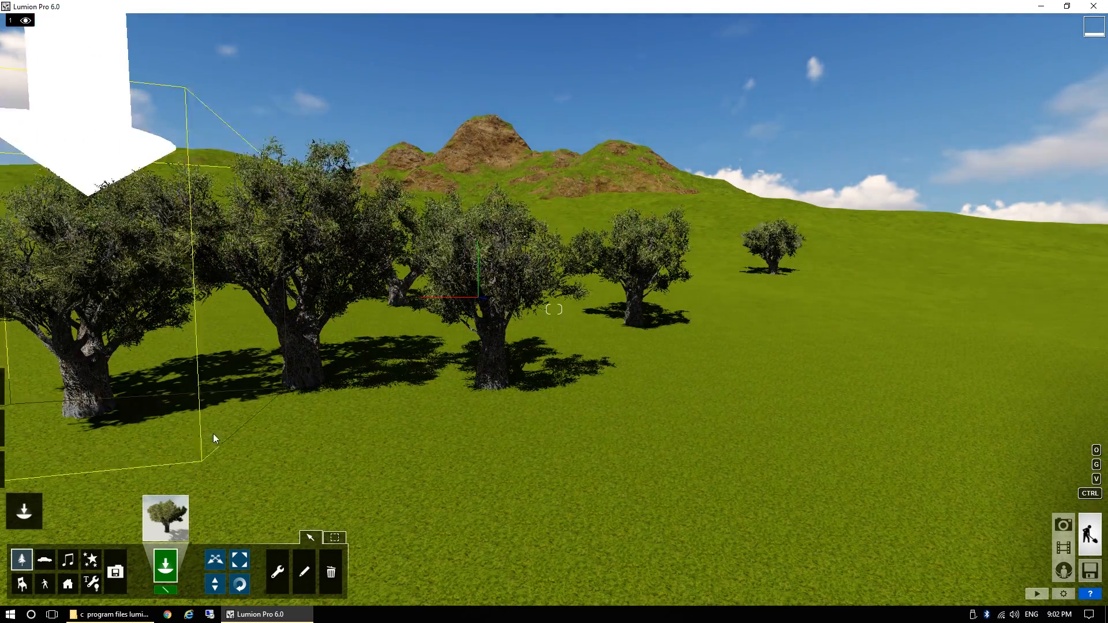
click(895, 361)
click(1013, 298)
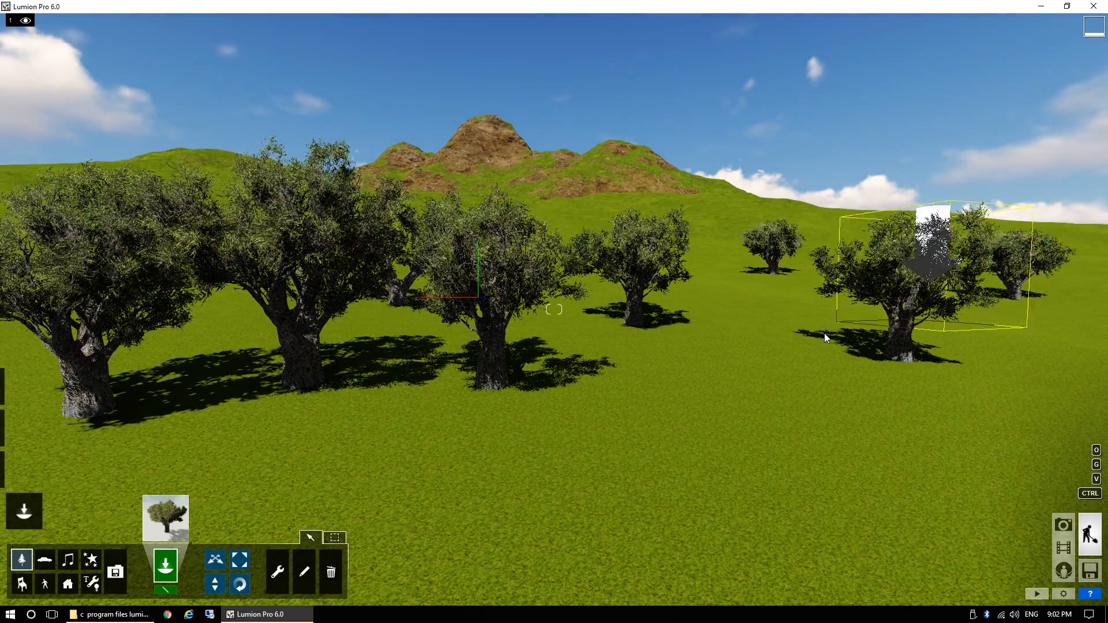
click(751, 314)
Add one more AfricanOlive_RT tree in the open gap near the existing group.
key(d)
right_drag(764, 396, 542, 417)
key(d)
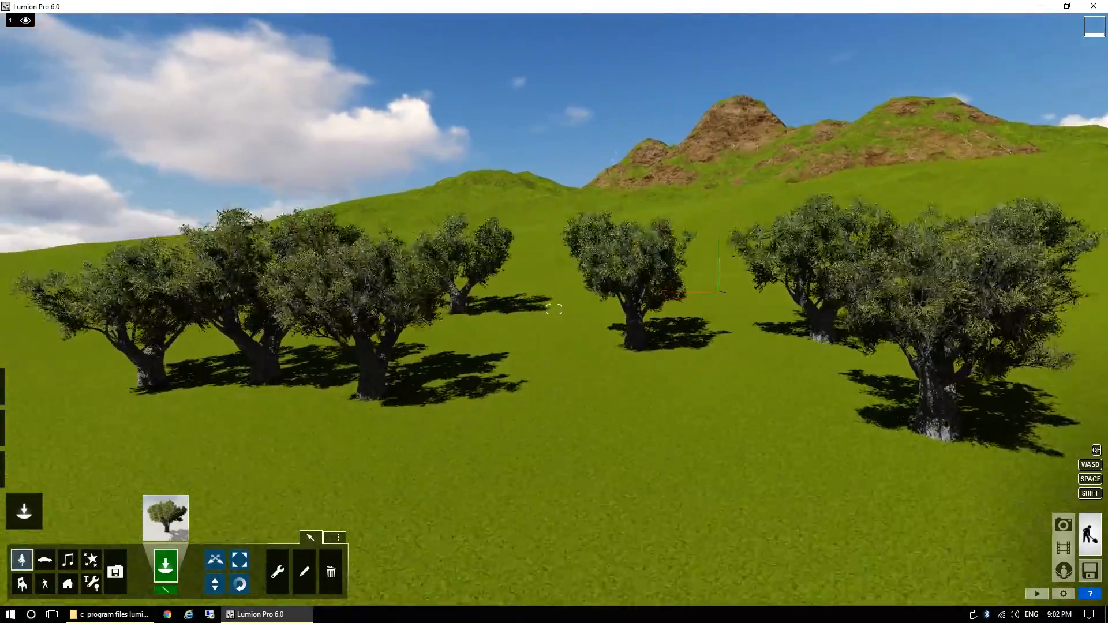
key(w)
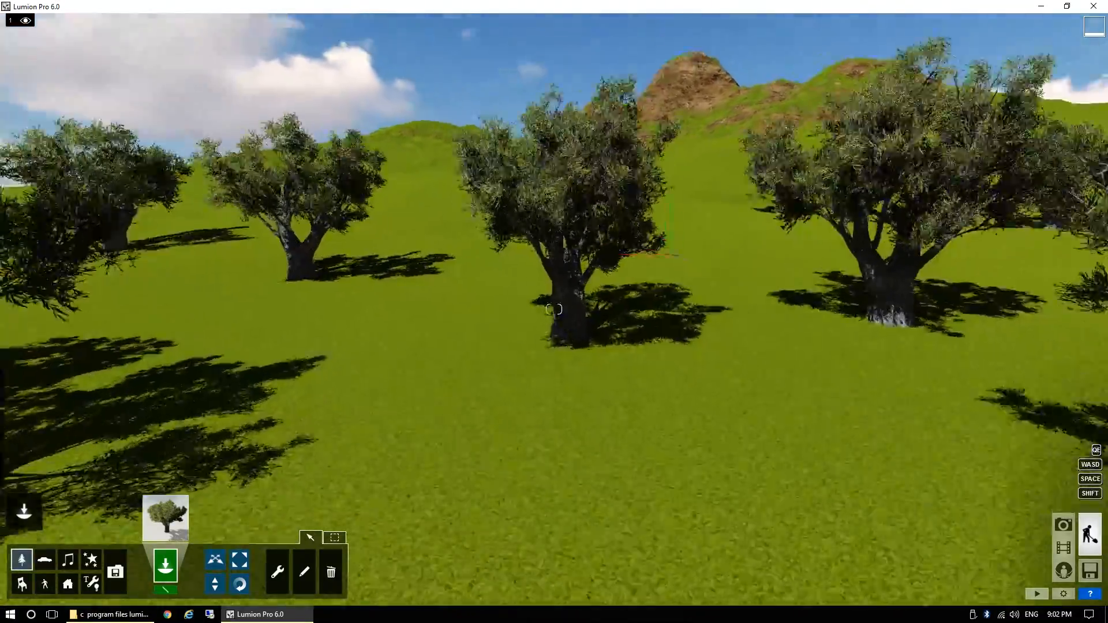
key(w)
right_drag(554, 309, 716, 310)
key(a)
key(w)
key(s)
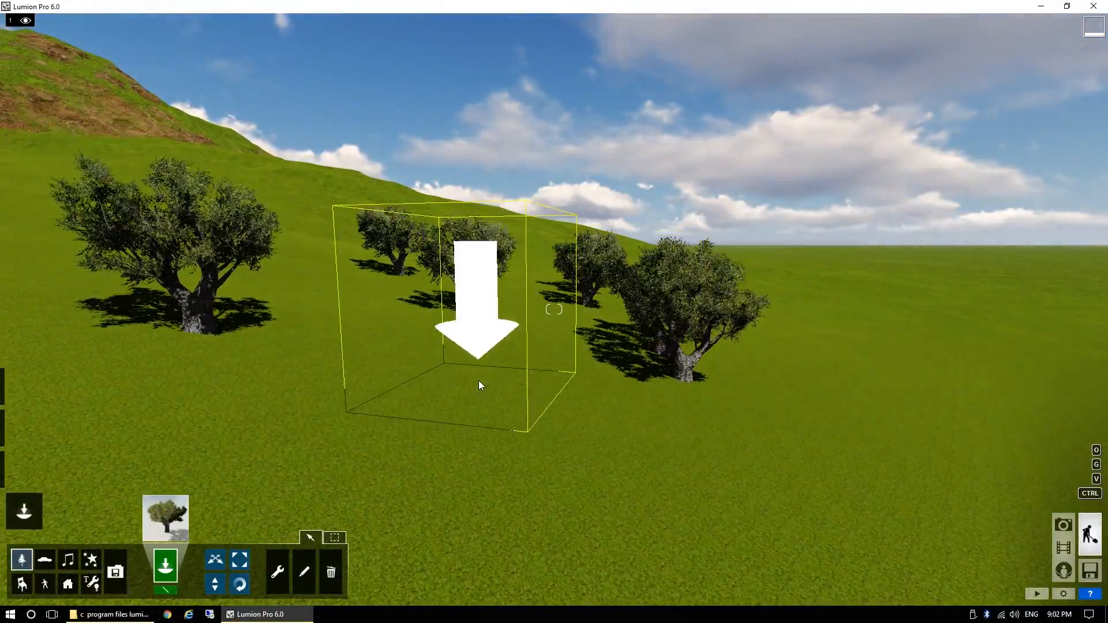
click(479, 381)
Place six Bamboo2_RT plants on the grass in front of and beside the olive trees.
right_drag(473, 413, 468, 359)
key(w)
key(w)
key(w)
key(s)
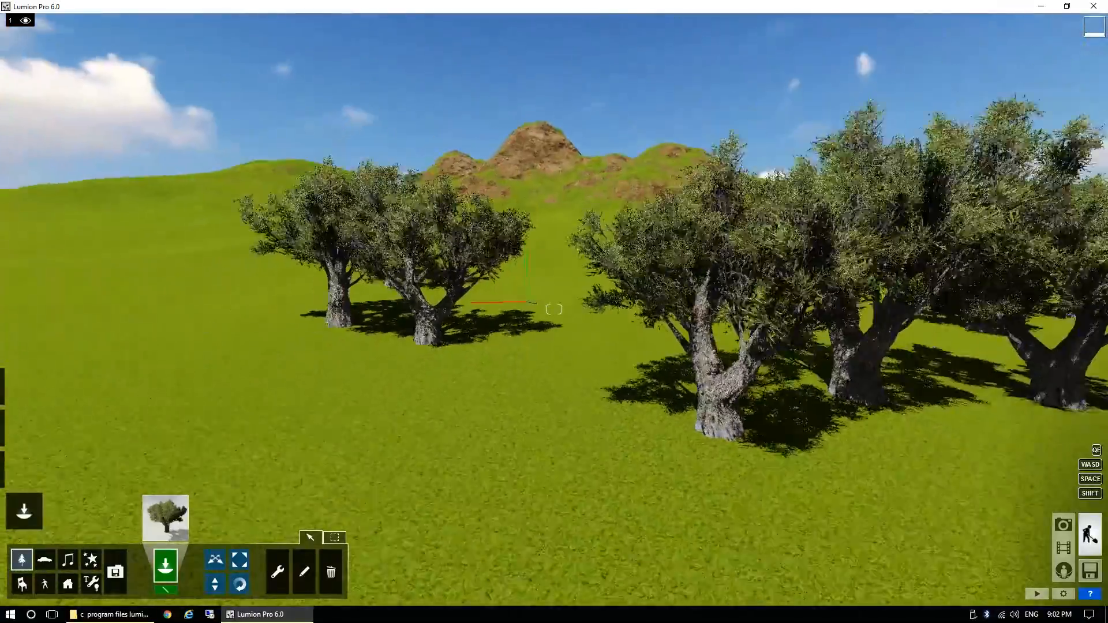
click(174, 514)
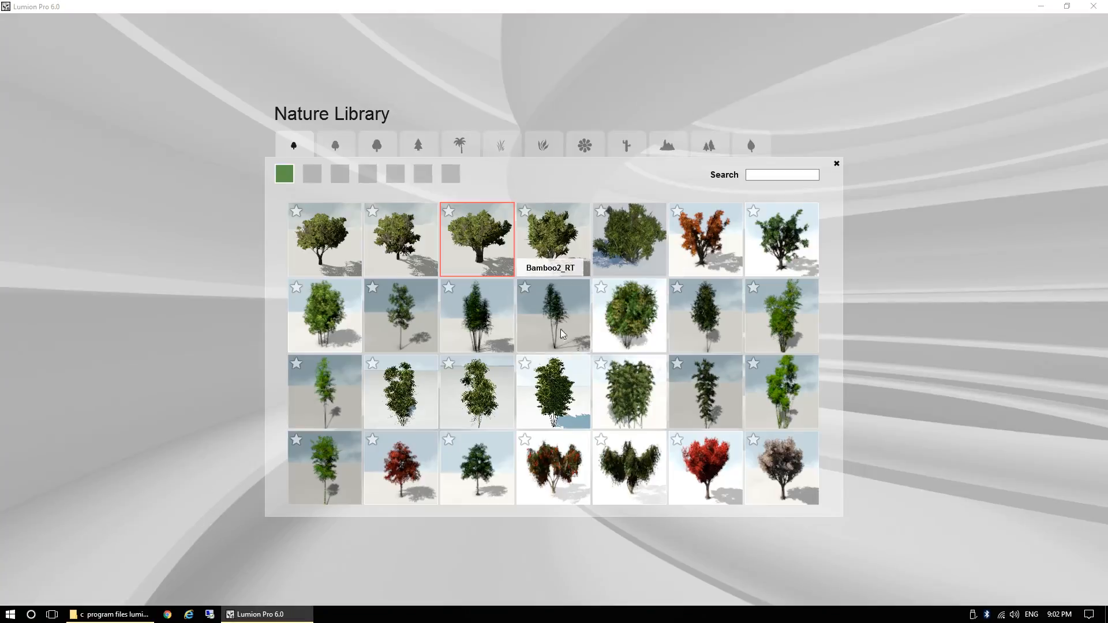
click(576, 347)
click(382, 365)
click(547, 336)
click(521, 426)
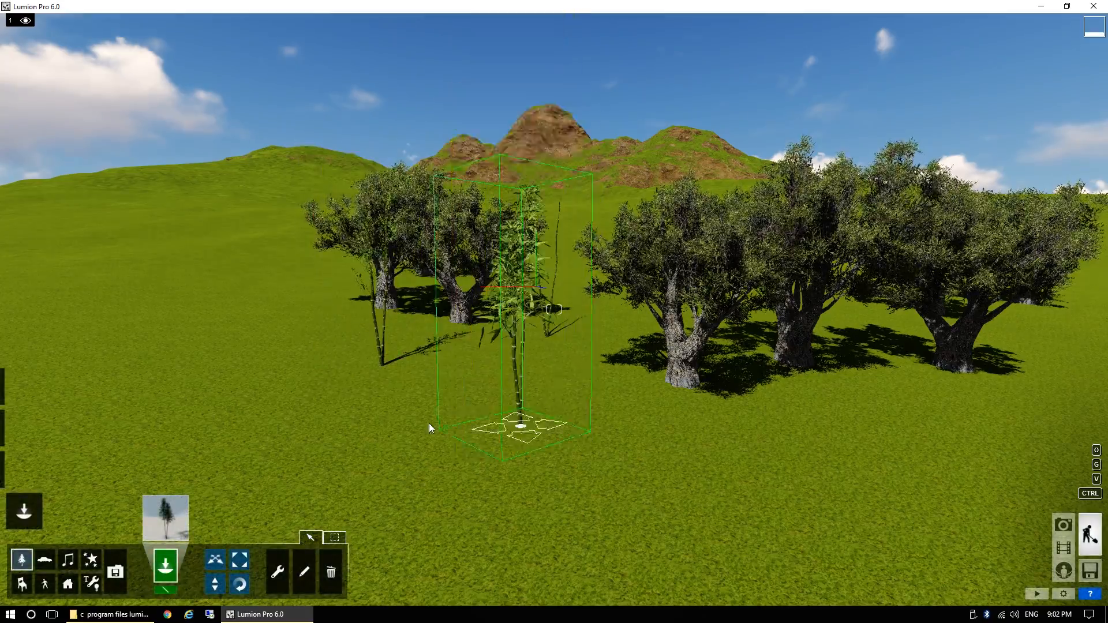
click(279, 413)
click(137, 365)
click(239, 404)
Place three tall palms from the Palm category on the open grass in front of the bamboo.
key(shift+s)
right_drag(281, 441, 99, 391)
key(shift+w)
key(shift+s)
key(shift+w)
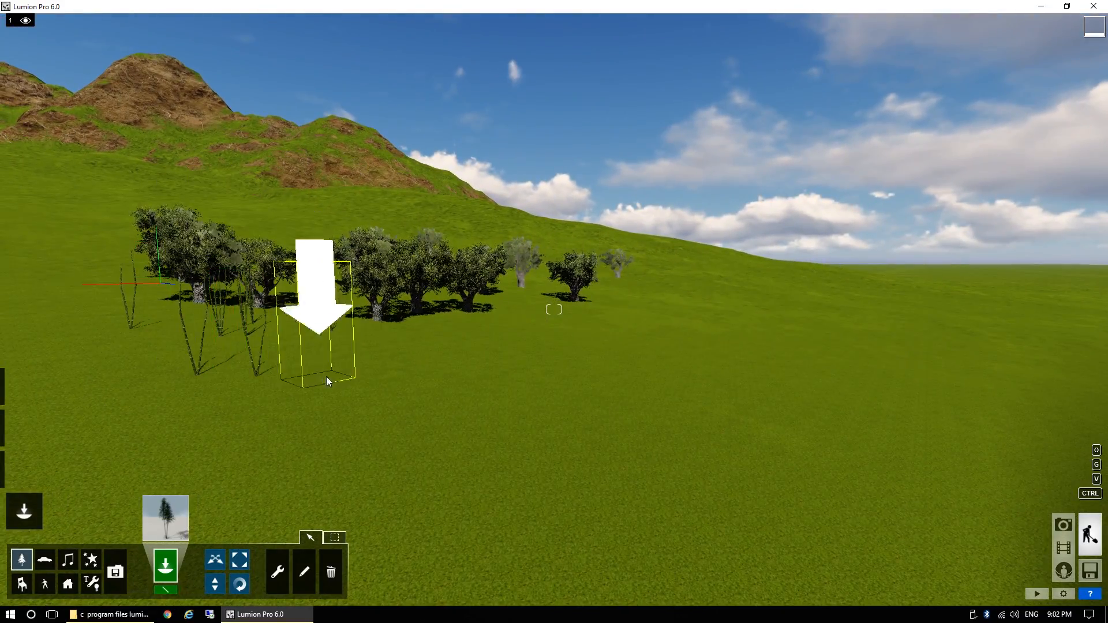
click(173, 515)
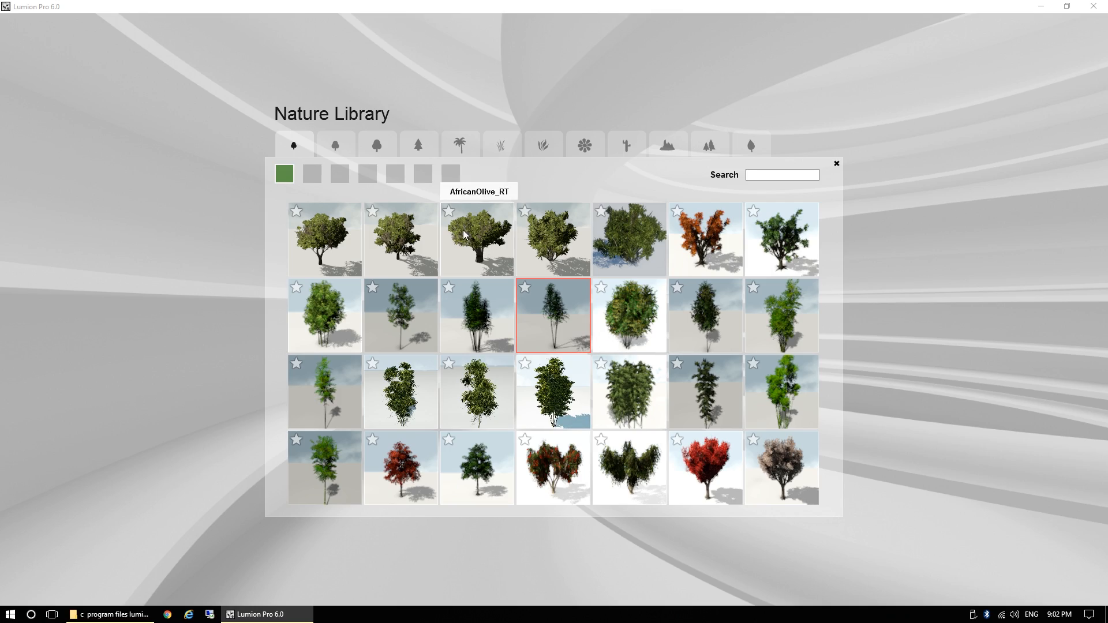
click(459, 147)
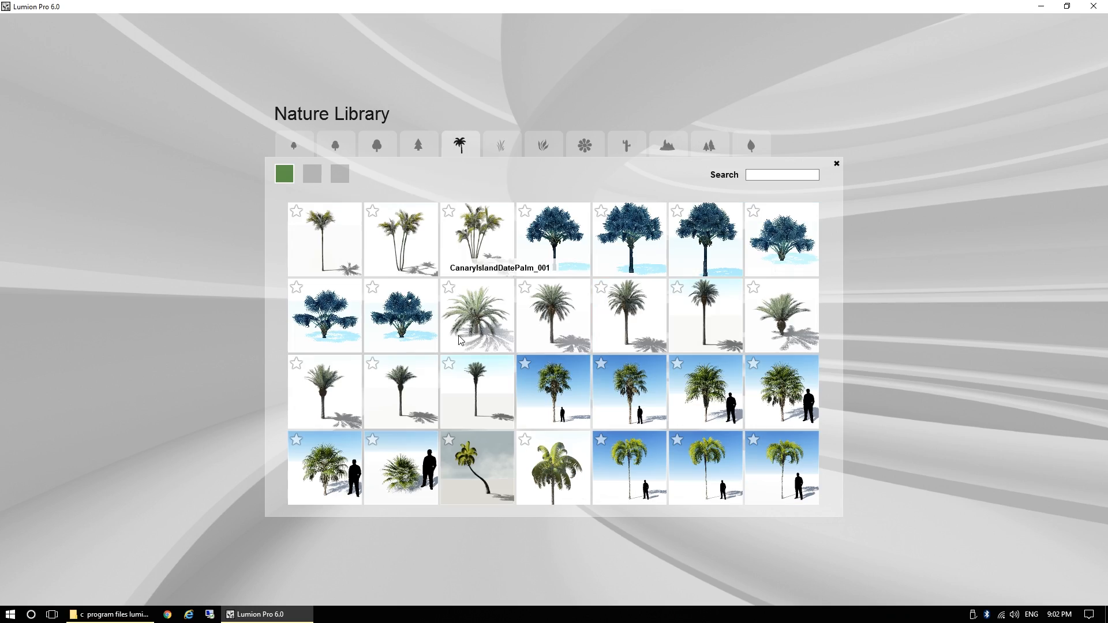
click(474, 404)
click(564, 437)
click(712, 422)
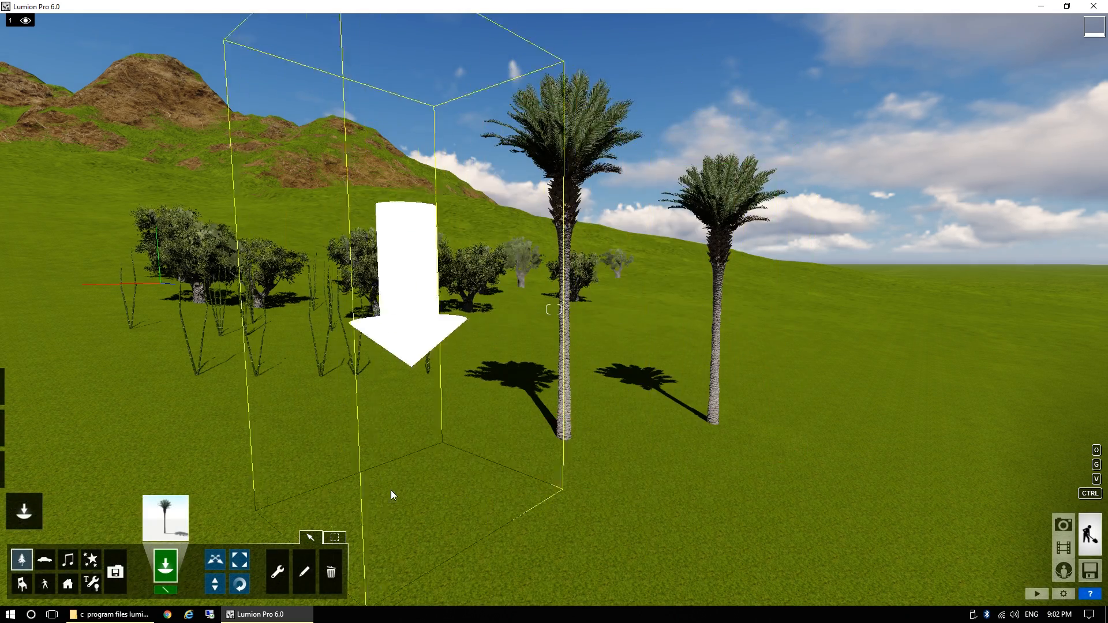
click(369, 514)
Turn the sun toward the west-southwest and lower its height close to the horizon for sunset light.
key(d)
right_drag(544, 522, 369, 492)
key(s)
mouse_move(24, 509)
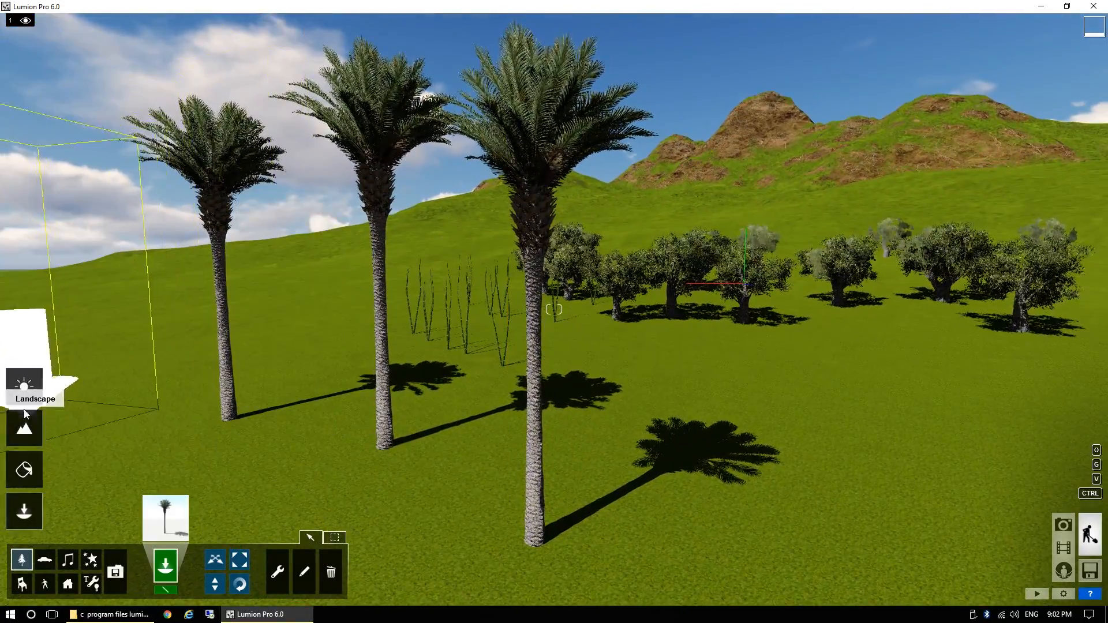
click(23, 385)
drag(101, 556, 33, 581)
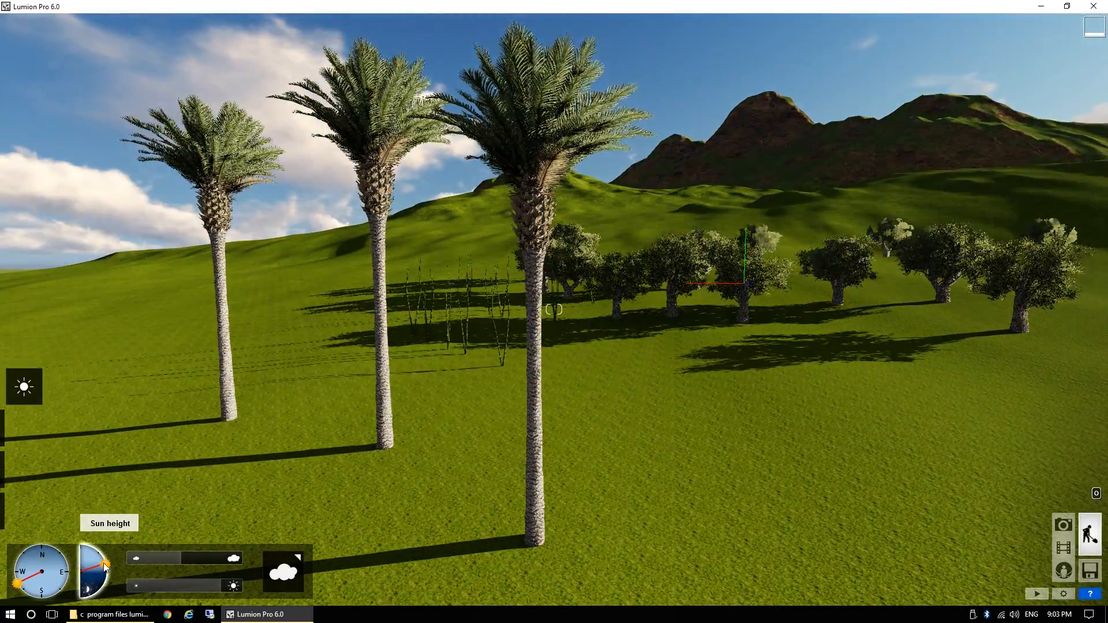
drag(106, 563, 109, 569)
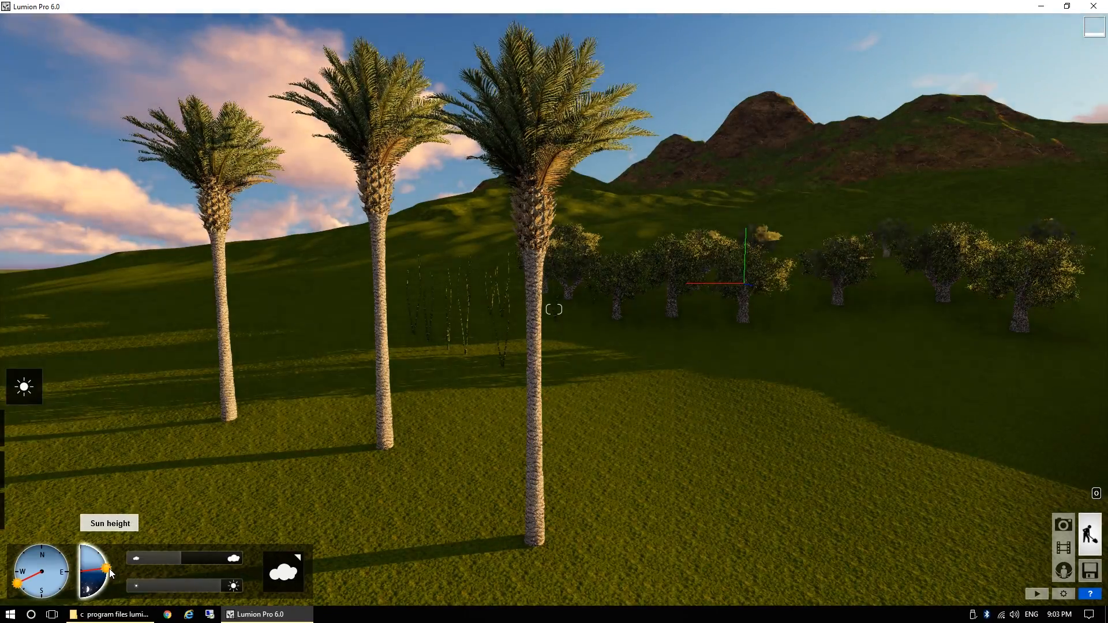
Examine the palms against the low sun from the opposite side.
key(a)
right_drag(184, 517, 531, 528)
key(a)
key(a)
key(s)
key(a)
key(s)
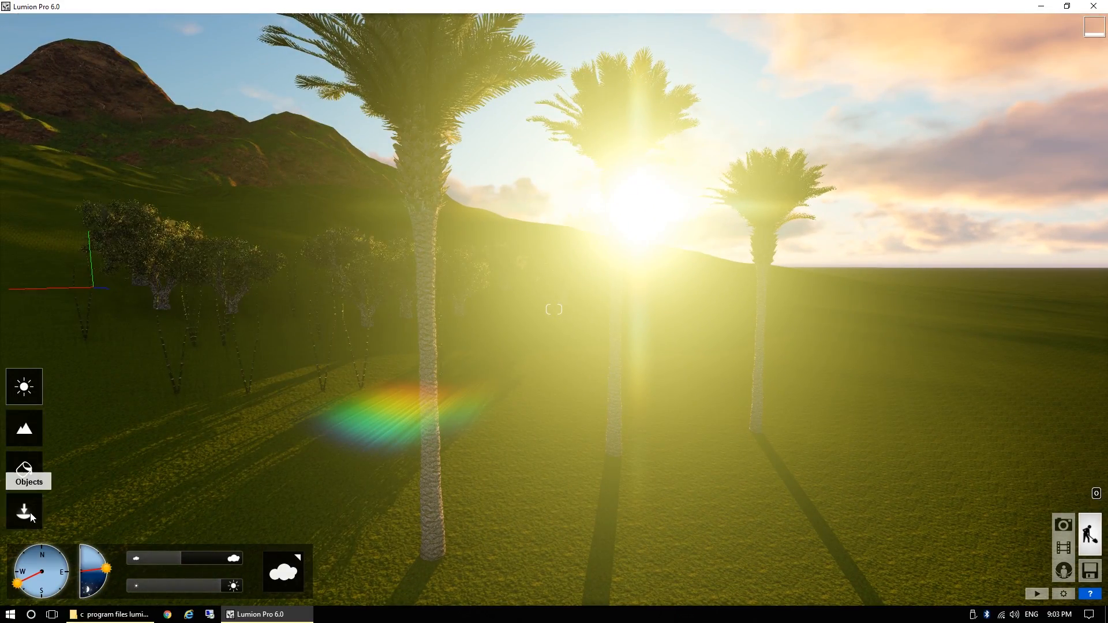
Return to object placement and browse the boat, bus and car categories of the Transport Library.
click(26, 512)
key(d)
right_drag(555, 323, 275, 341)
key(s)
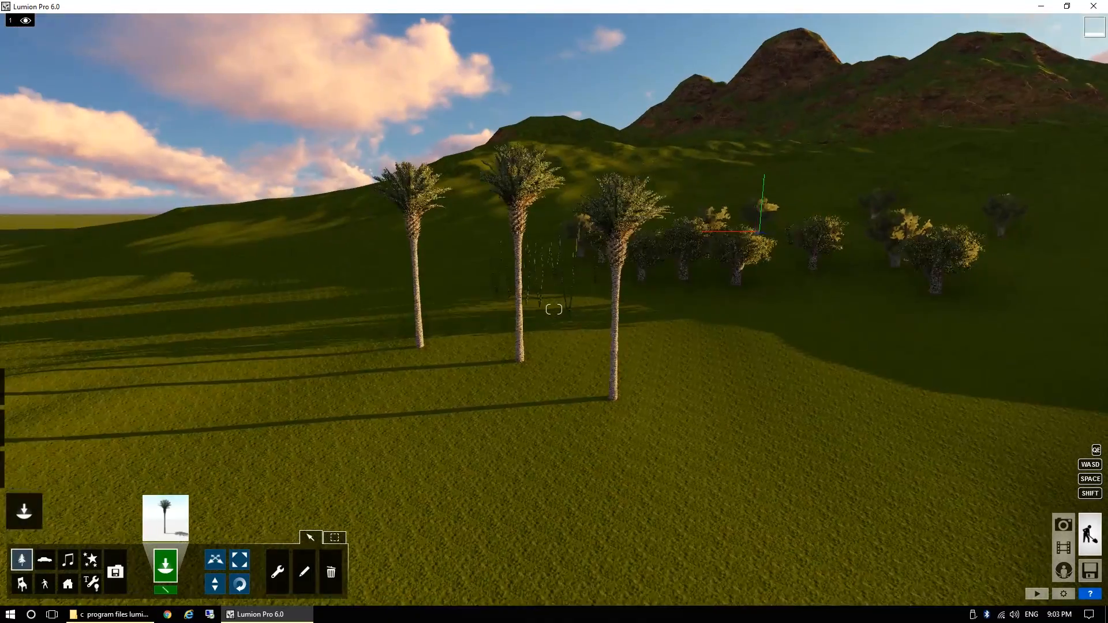
click(46, 566)
click(167, 520)
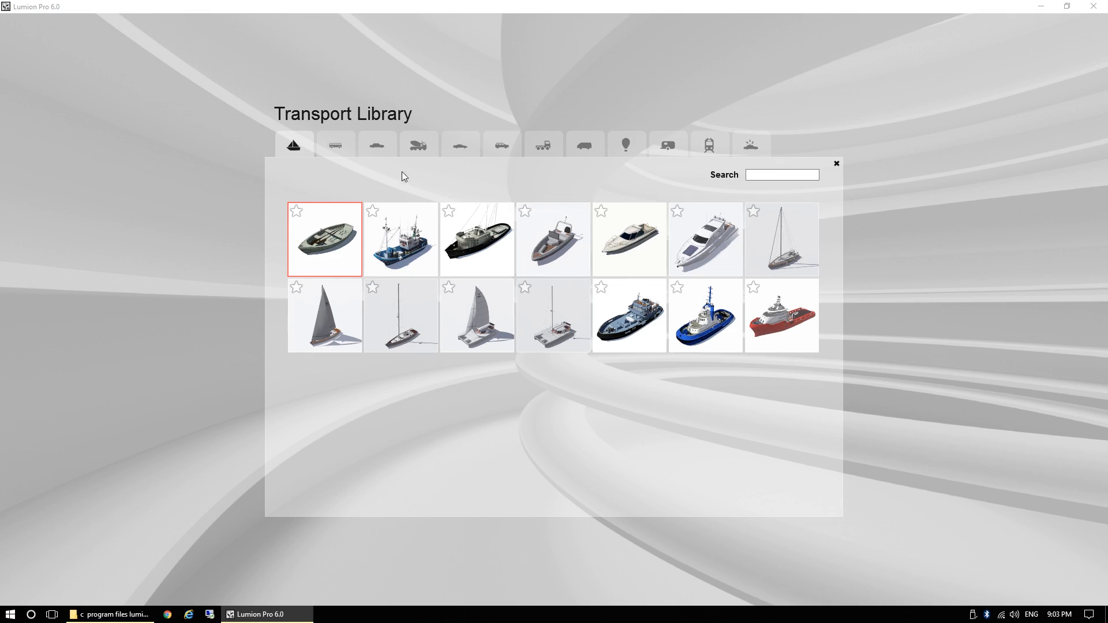
click(335, 147)
click(376, 145)
click(460, 145)
click(502, 146)
click(377, 146)
Place two small hatchback cars side by side on the grass in front of the palms.
click(454, 254)
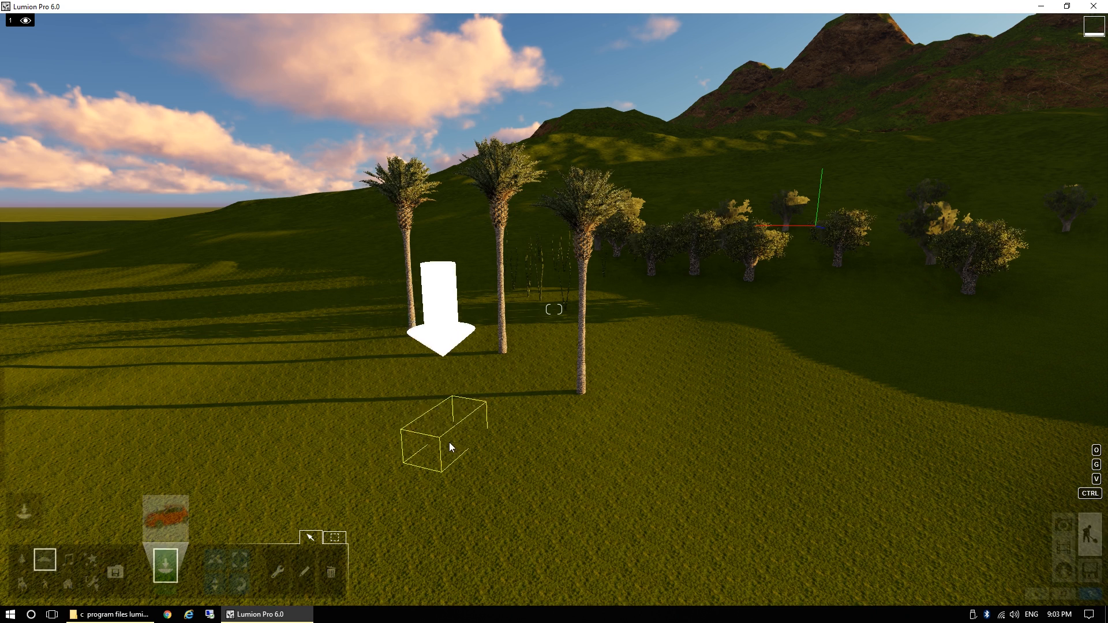
click(442, 421)
click(548, 420)
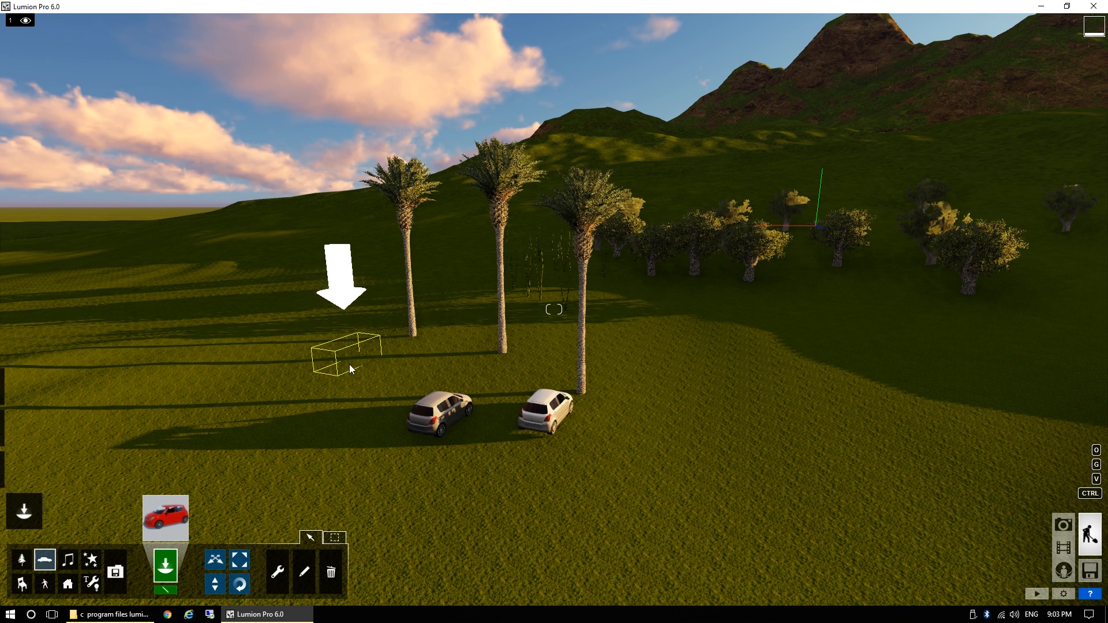
Place another small hatchback on the grass near the palms and bring the parked cars into a close front view.
click(349, 364)
right_drag(393, 473, 162, 474)
key(w)
key(d)
key(d)
key(d)
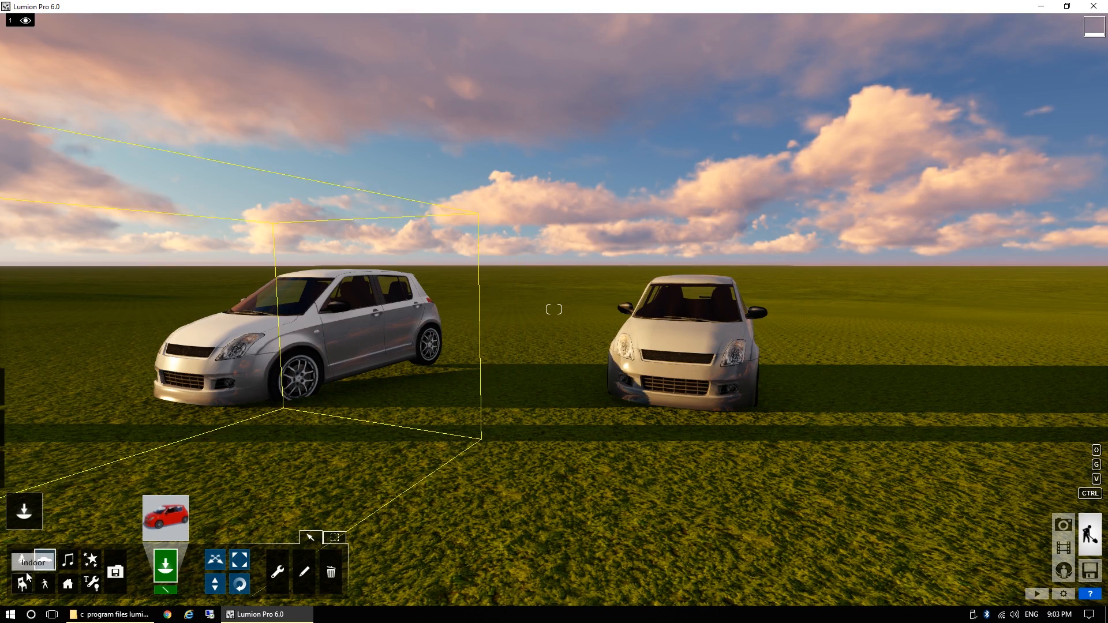
Browse the electronics, food and drink, plumbing and chair categories of the Indoor Library.
click(21, 586)
click(185, 522)
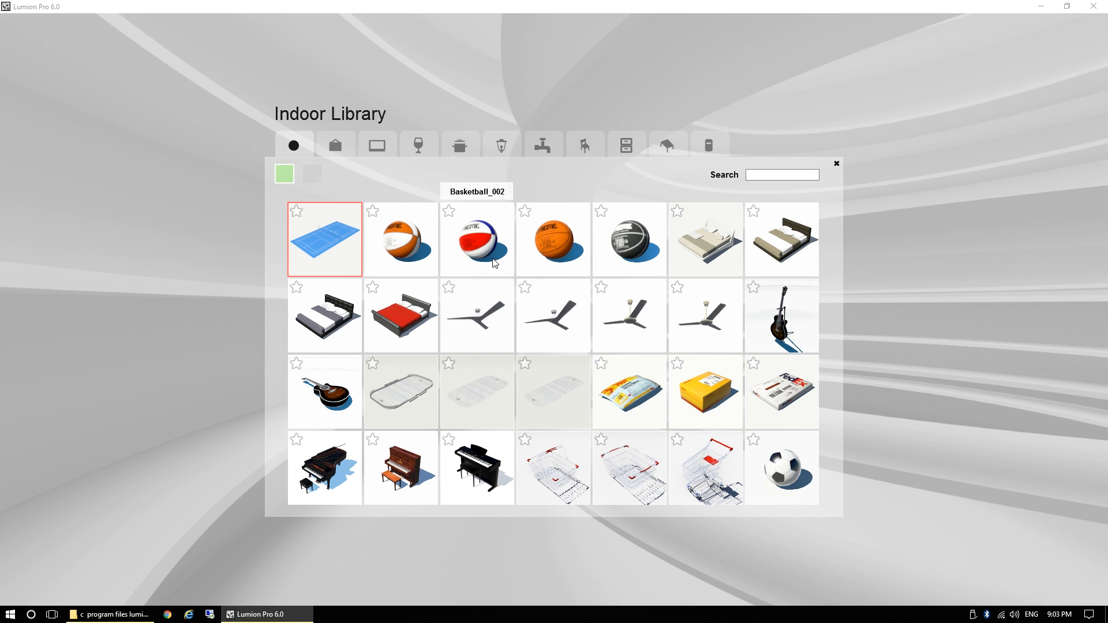
click(389, 147)
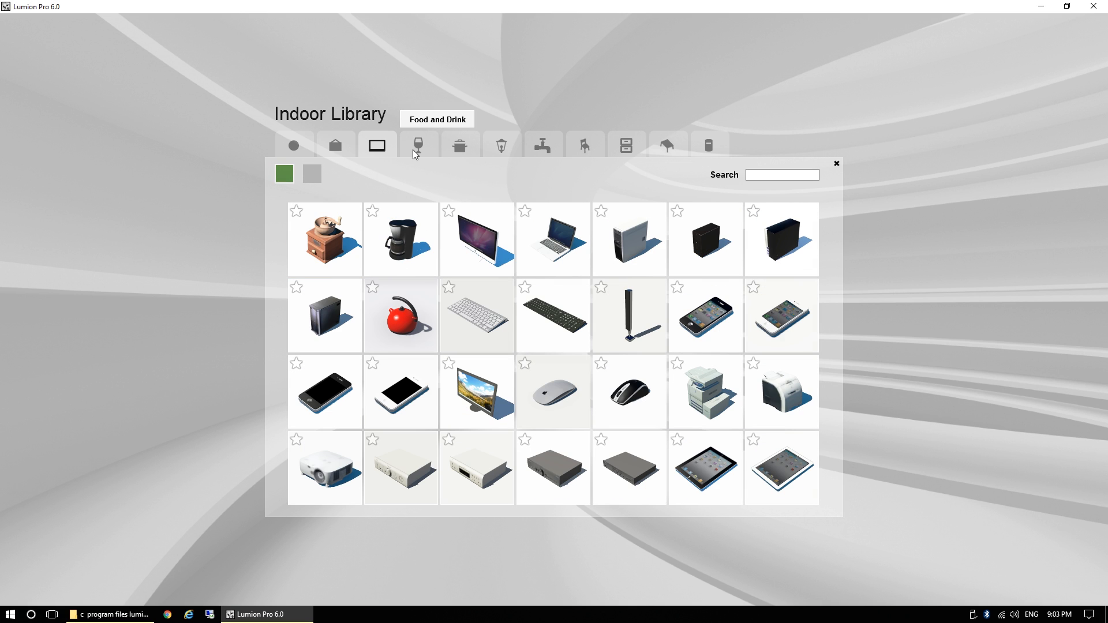
click(413, 150)
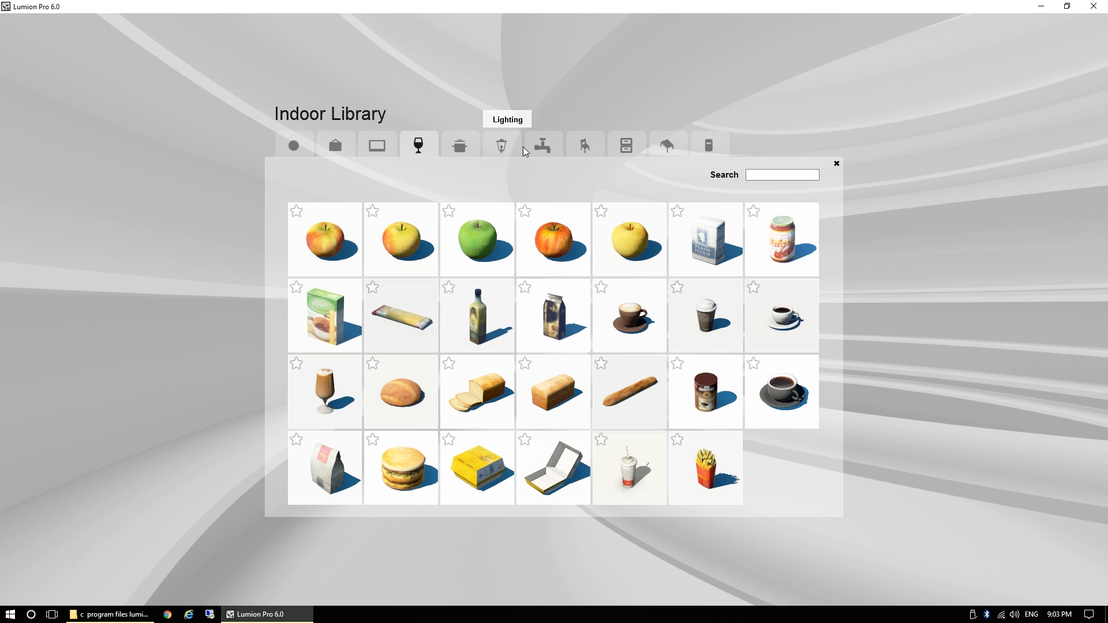
click(554, 150)
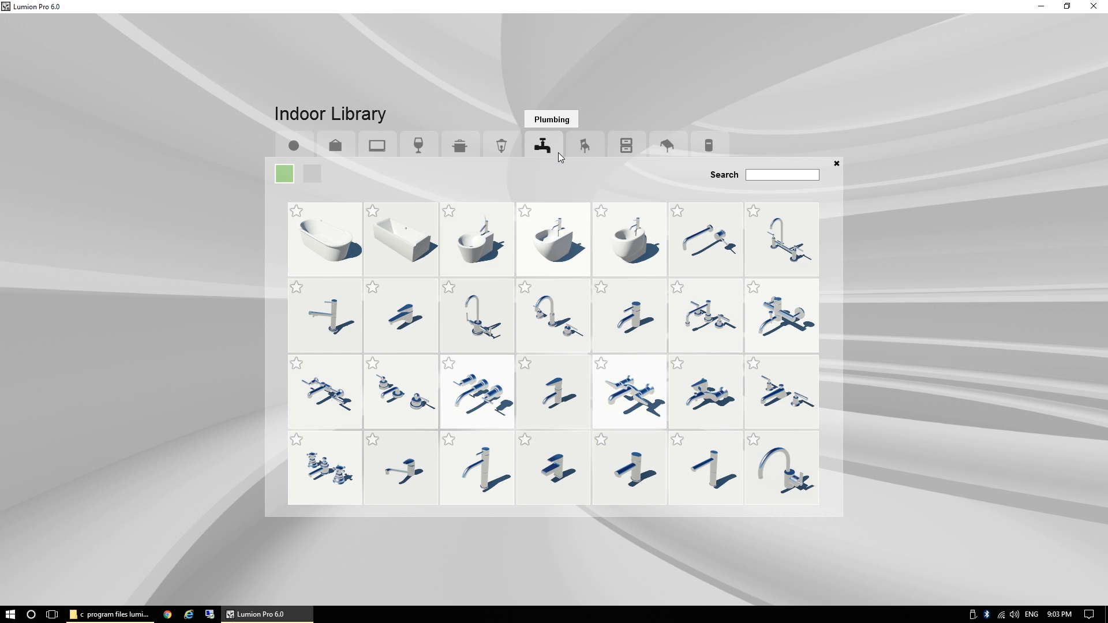
click(589, 144)
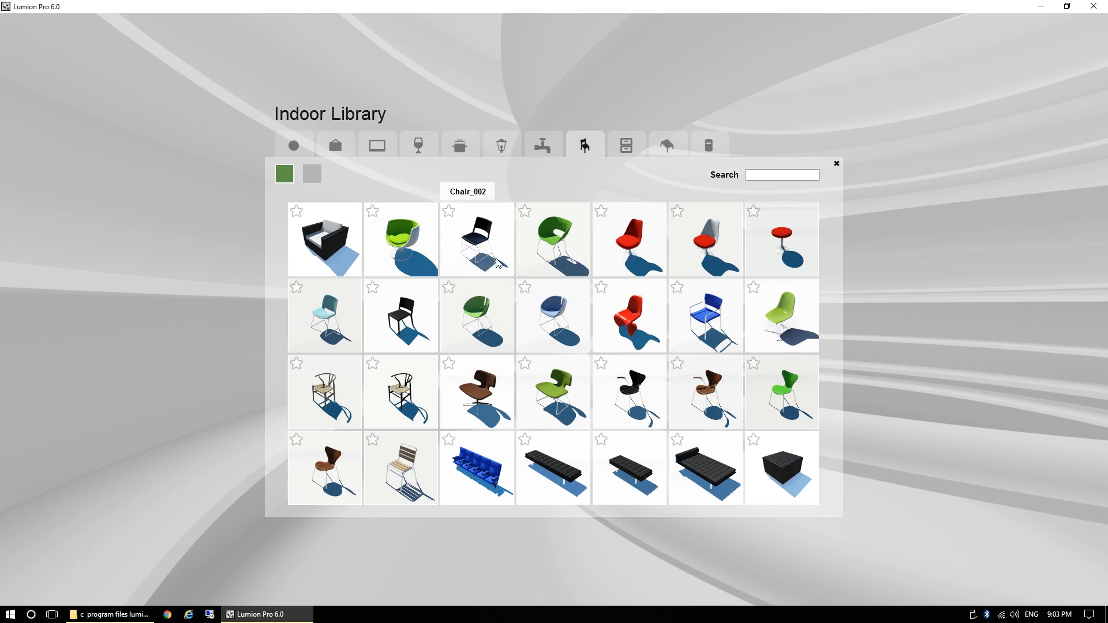
Place three rows of the five-seat auditorium chairs on the grass in front of the cars.
click(479, 485)
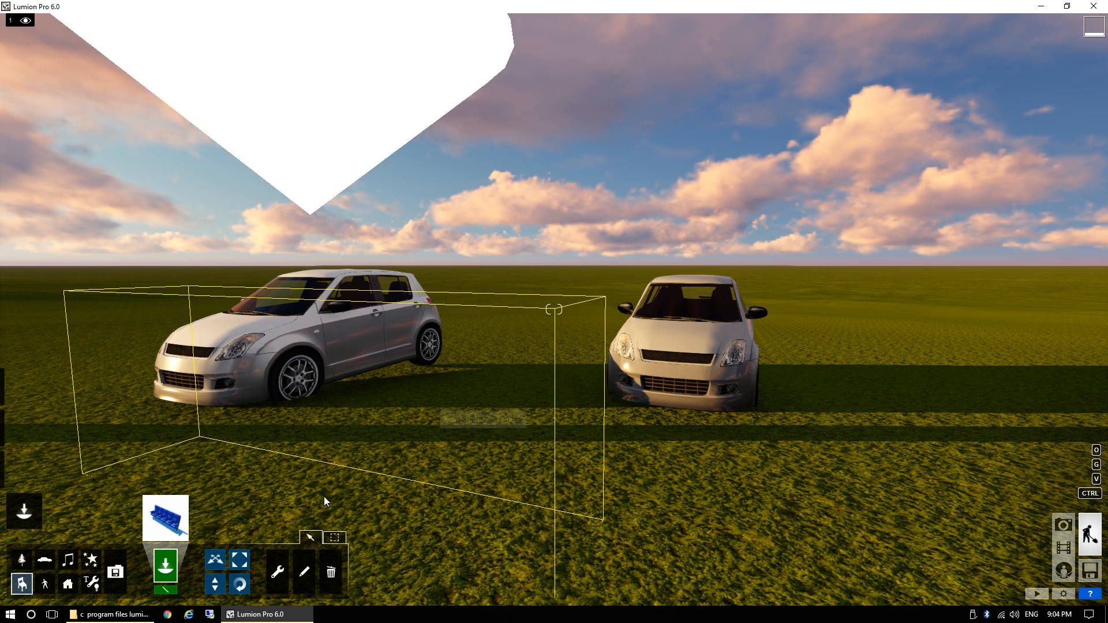
click(579, 461)
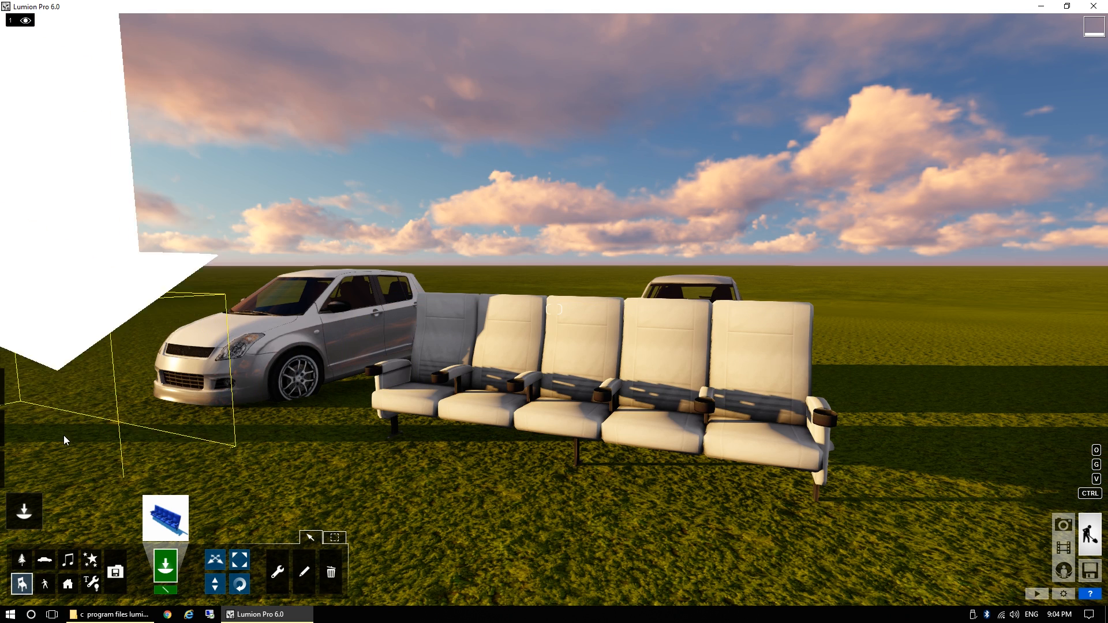
click(65, 449)
click(967, 399)
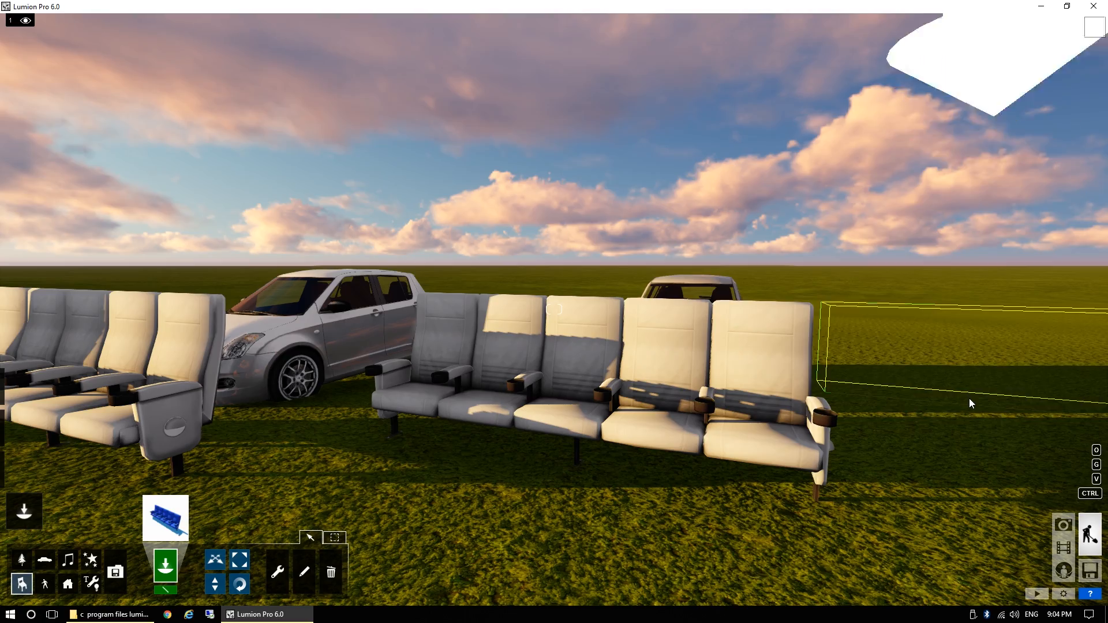
key(d)
right_drag(883, 472, 854, 490)
key(s)
key(a)
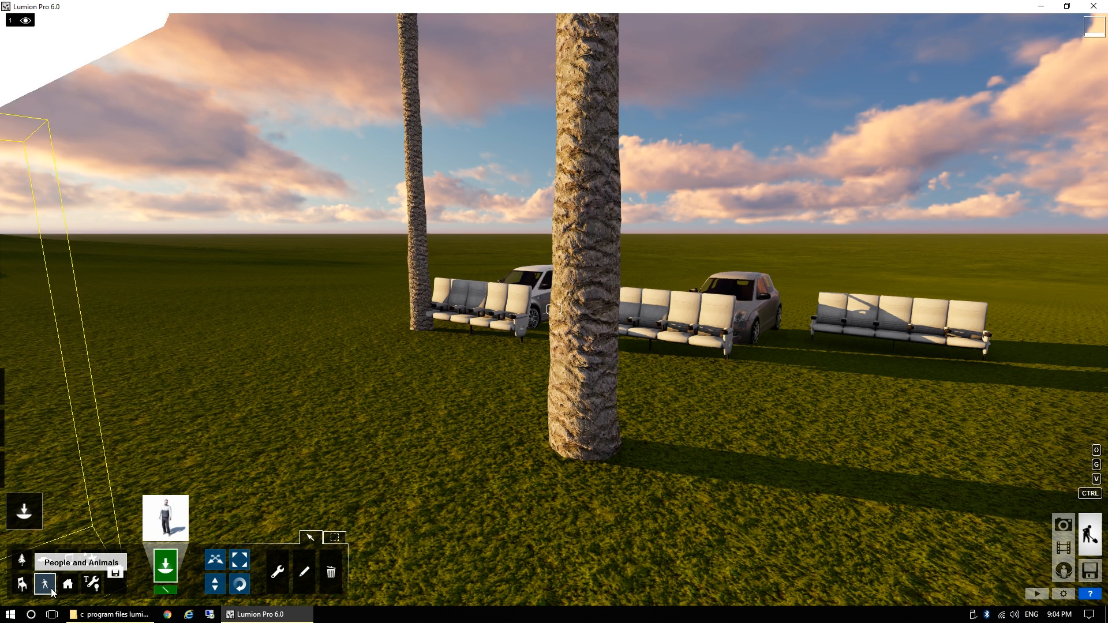
Place the standing man in tank top and shorts from the Character Library on the grass near the seat rows.
click(164, 516)
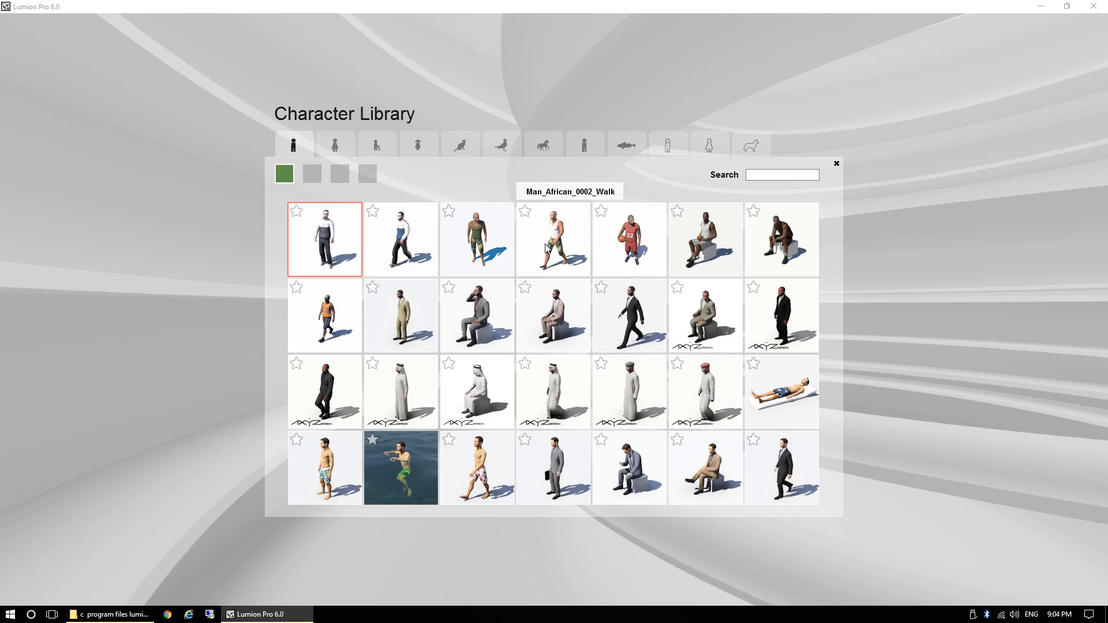
click(505, 263)
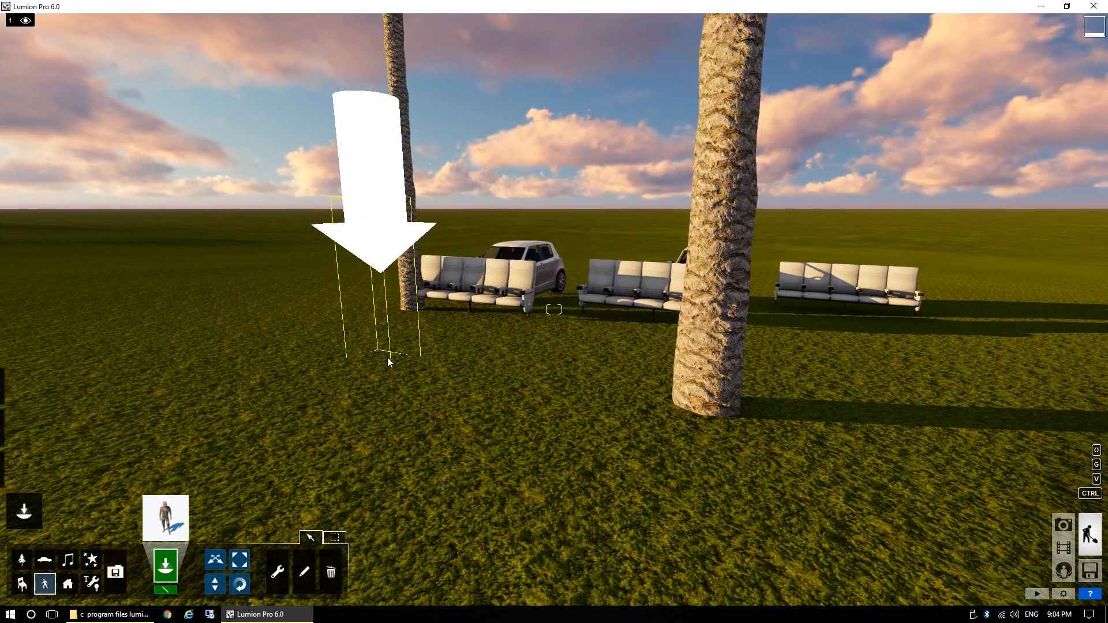
click(387, 359)
right_drag(388, 359, 210, 537)
key(a)
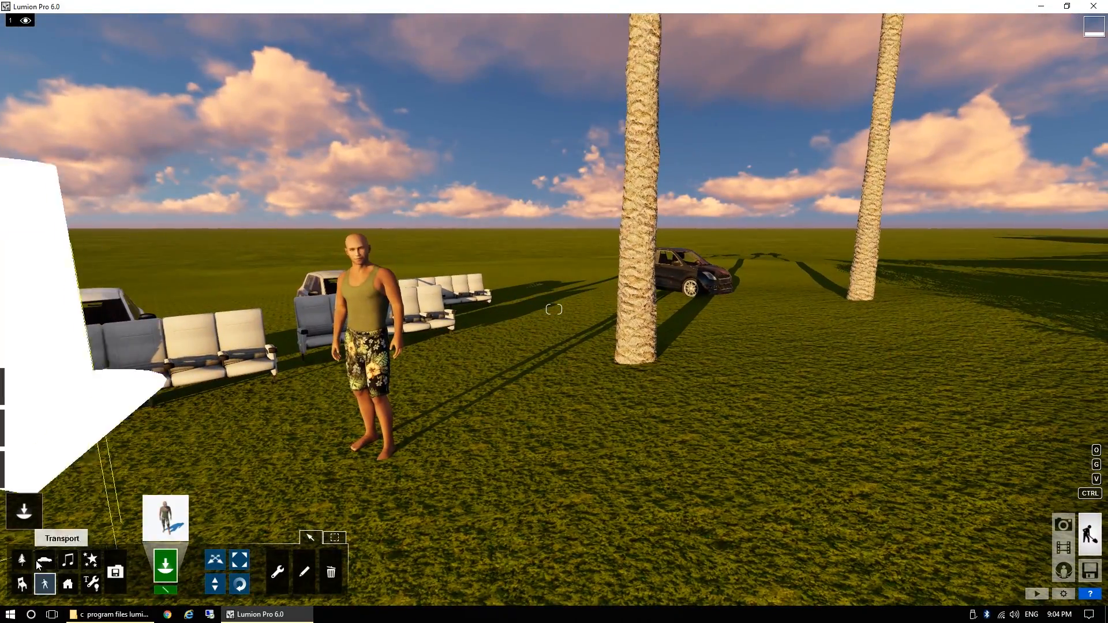
Examine the placed man's face, clothing and shadow from close up.
click(22, 560)
key(a)
right_drag(242, 450, 404, 456)
right_drag(554, 310, 623, 308)
key(w)
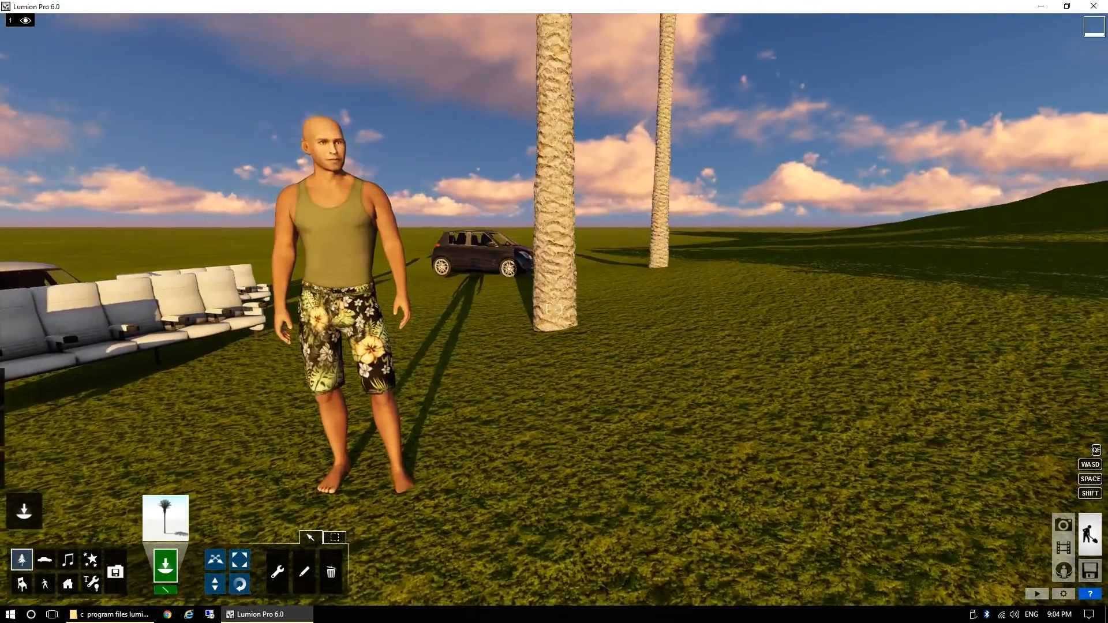
right_drag(554, 309, 508, 272)
key(w)
key(q)
mouse_move(554, 310)
right_down()
mouse_move(540, 292)
mouse_move(540, 341)
mouse_move(527, 315)
mouse_move(552, 307)
right_up()
key(w)
key(e)
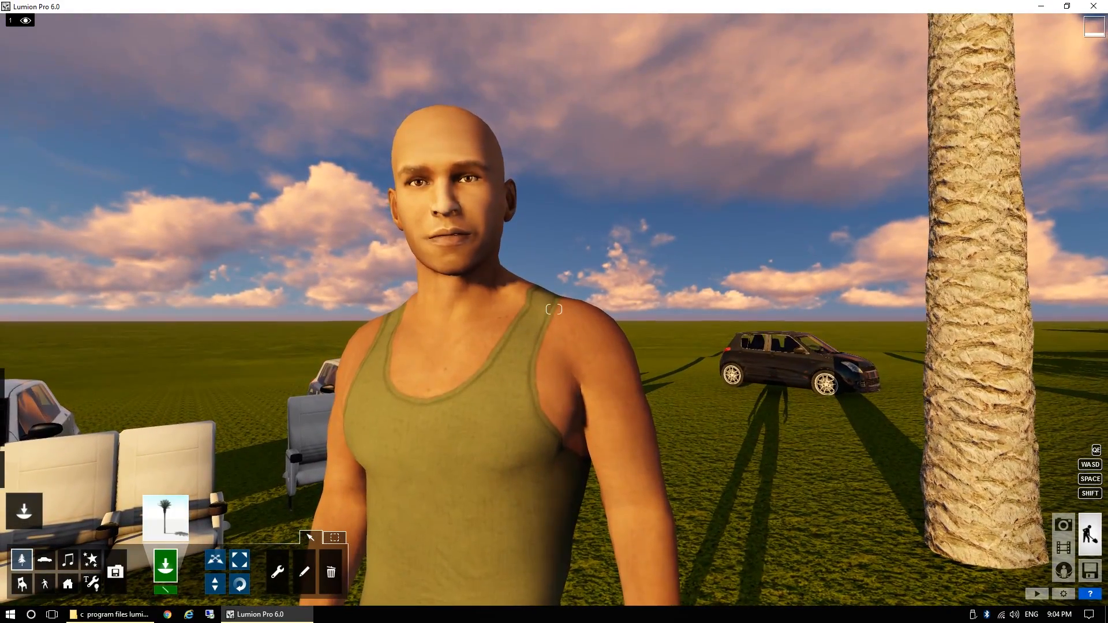
key(s)
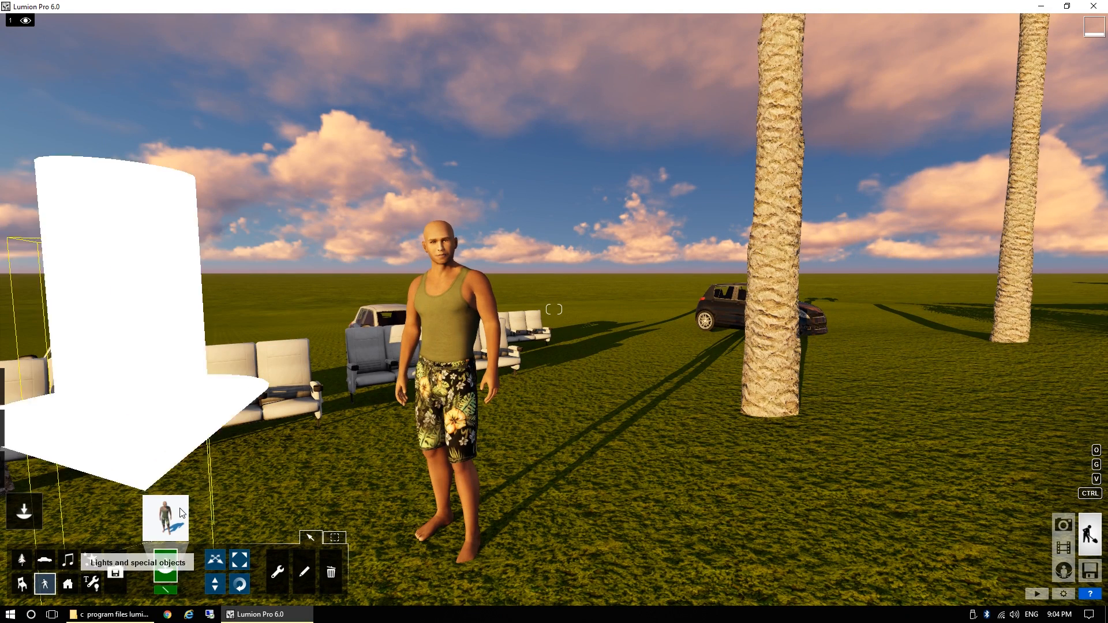
Place the walking man in a dark suit from the Character Library on the grass near the man in shorts.
click(170, 520)
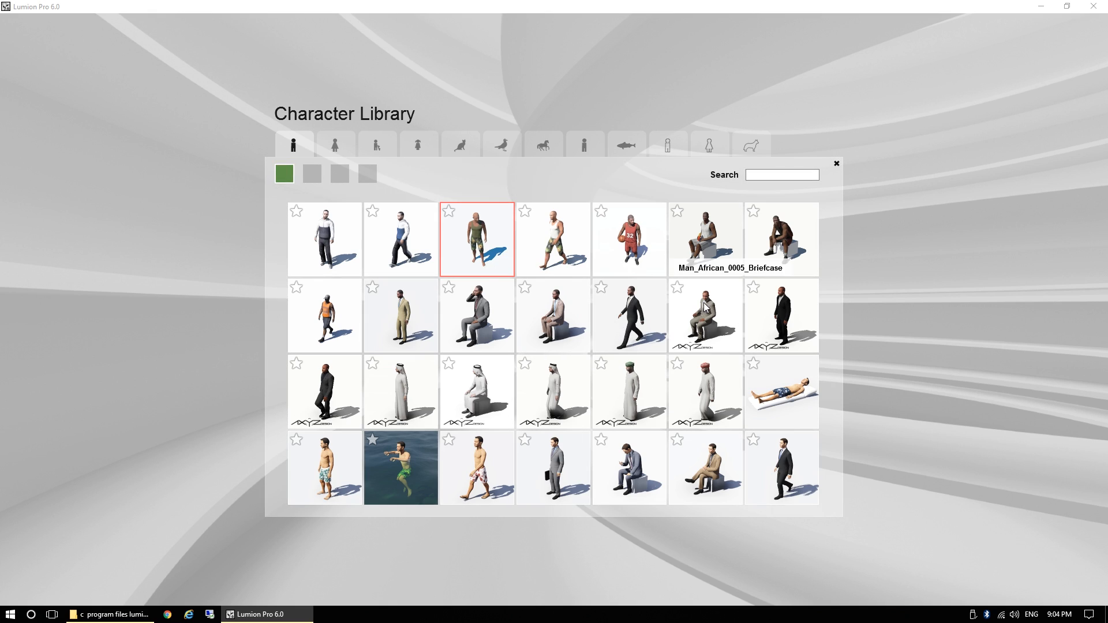
click(791, 479)
key(s)
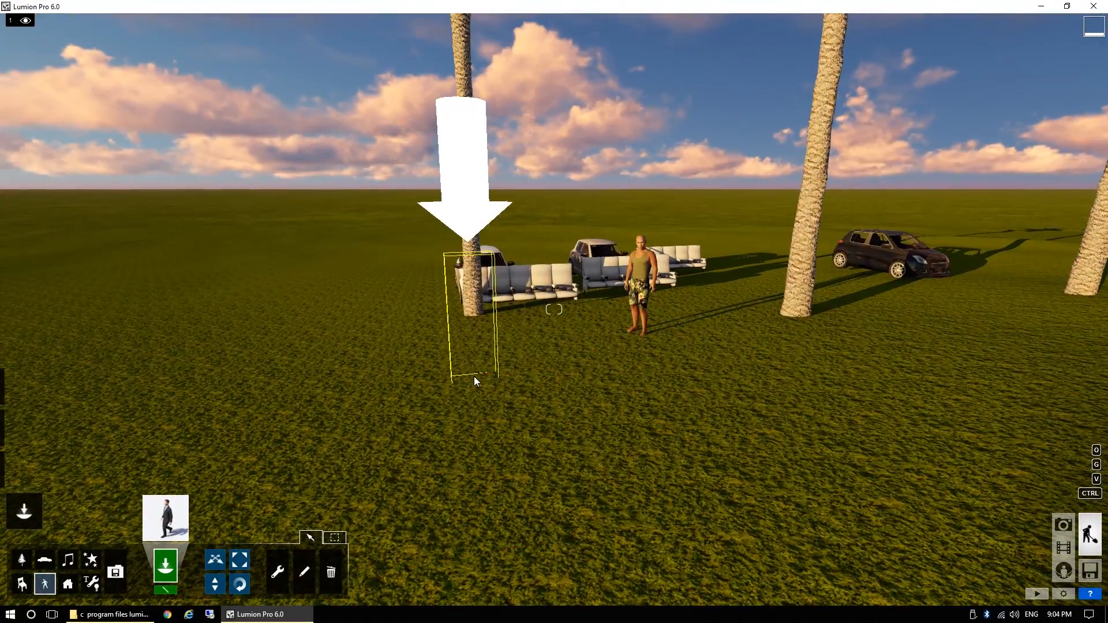
click(474, 378)
key(w)
right_drag(474, 378, 586, 414)
key(a)
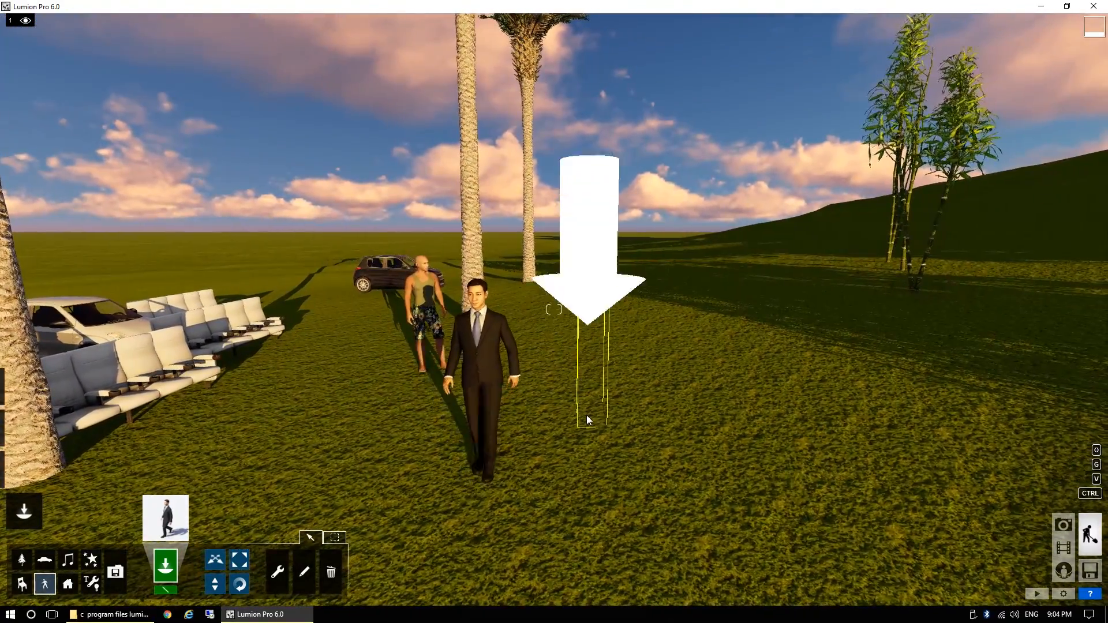
key(d)
right_drag(464, 446, 398, 433)
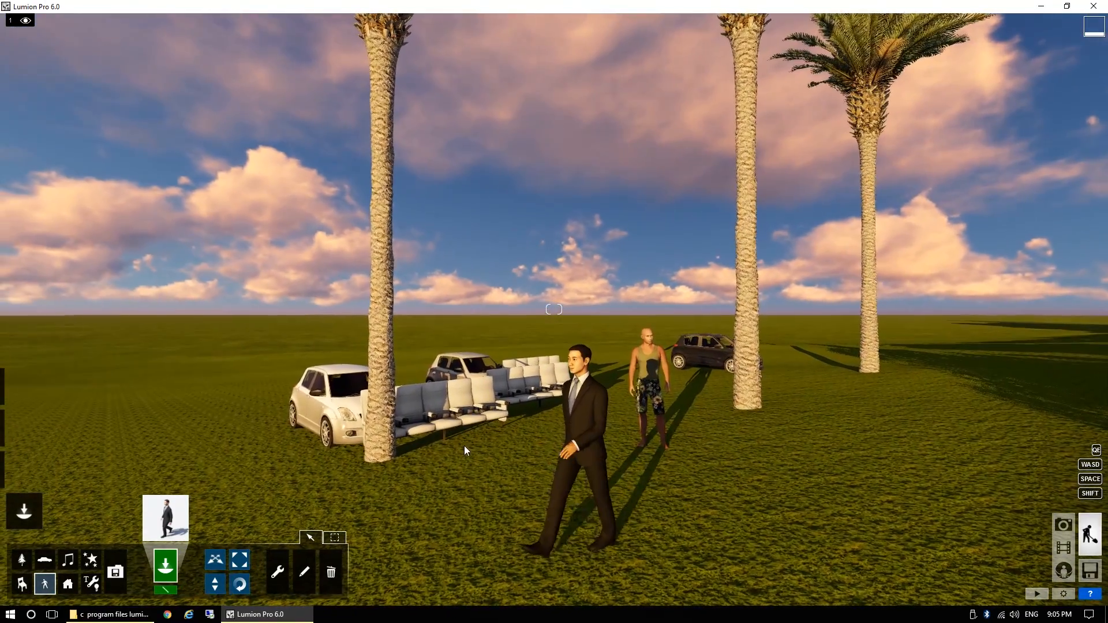
Place several standing women in black robes from the women category around the two men.
click(165, 516)
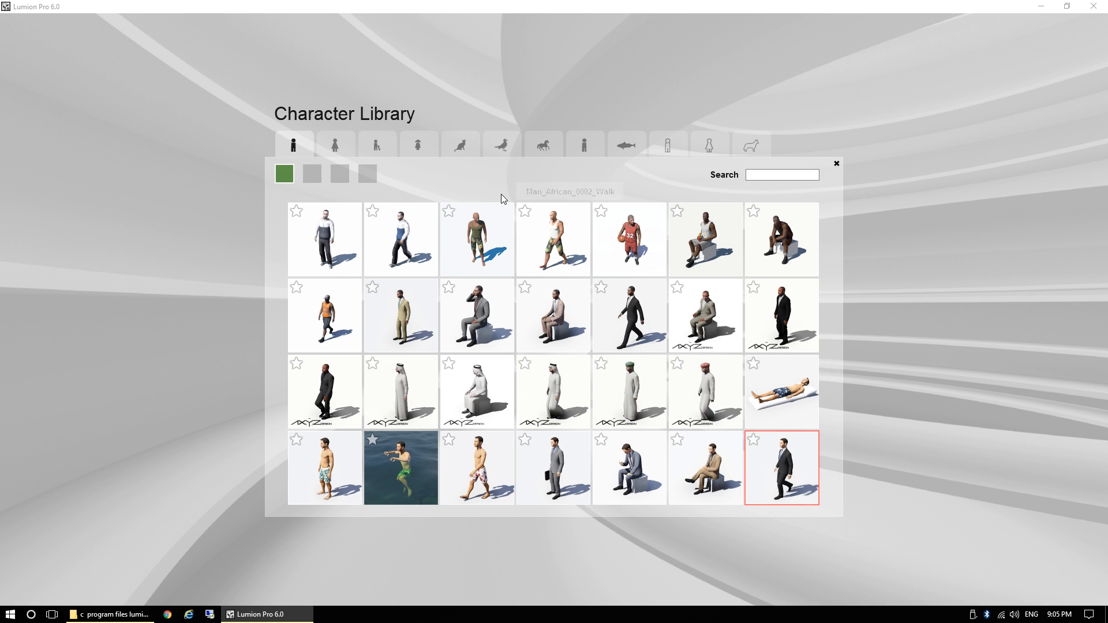
click(345, 146)
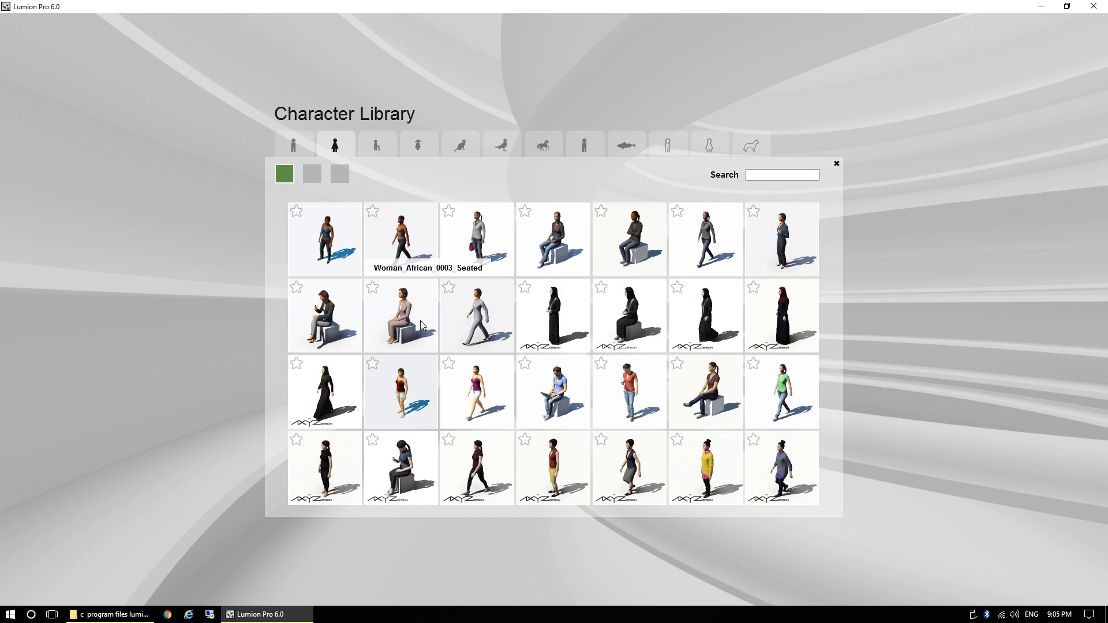
click(563, 322)
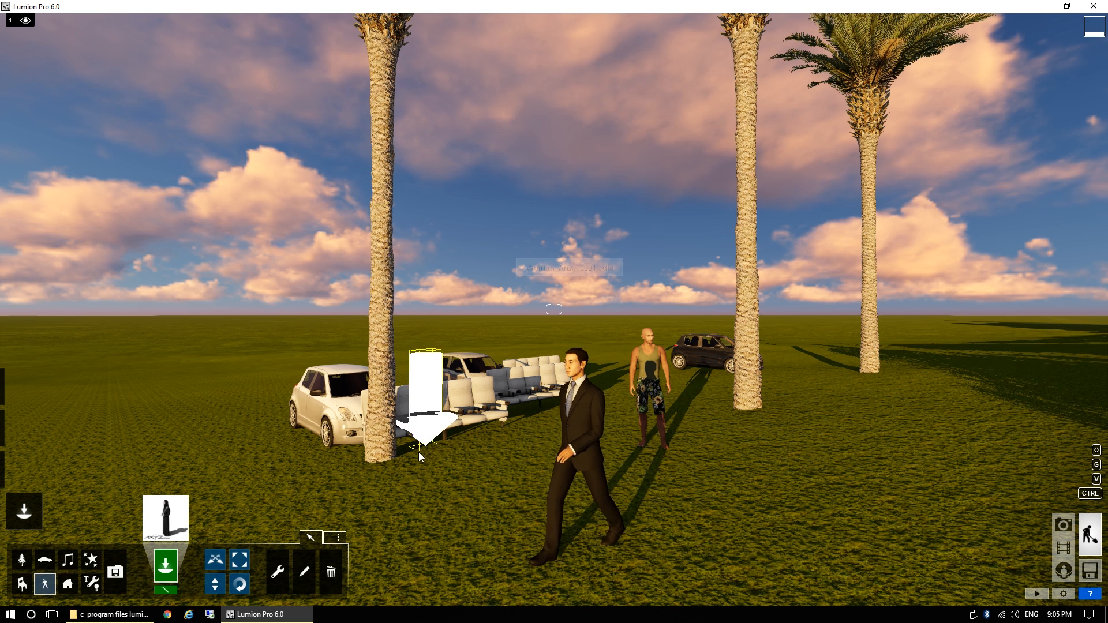
click(337, 503)
key(w)
right_drag(336, 503, 52, 531)
key(d)
key(s)
right_drag(721, 409, 586, 430)
click(628, 376)
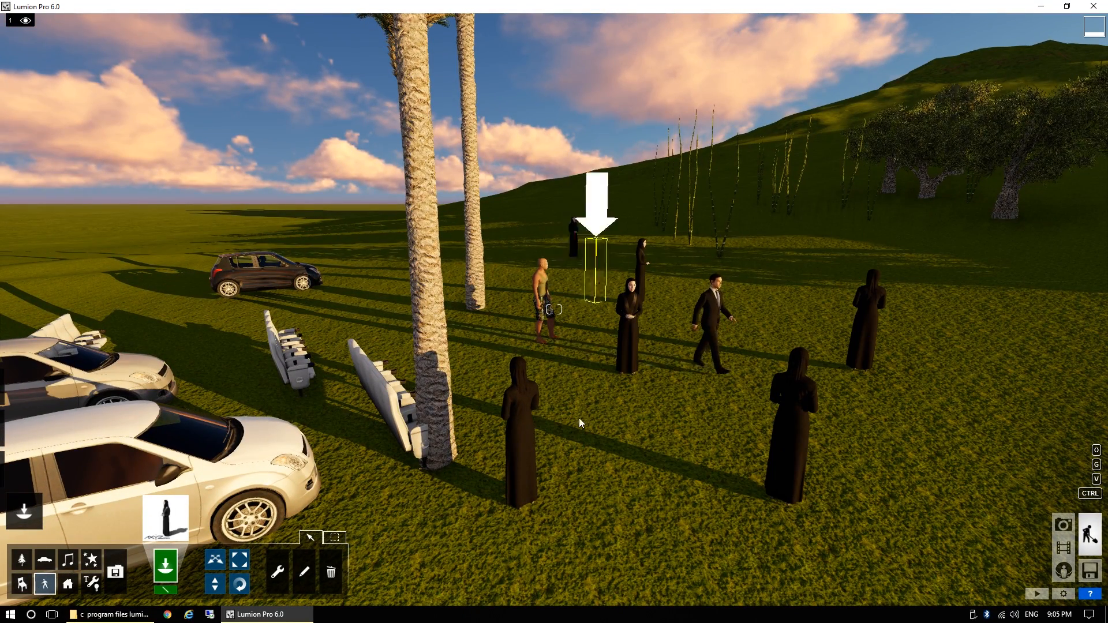
Browse the animal categories of the Character Library and place the black-and-white cow among the people.
click(167, 522)
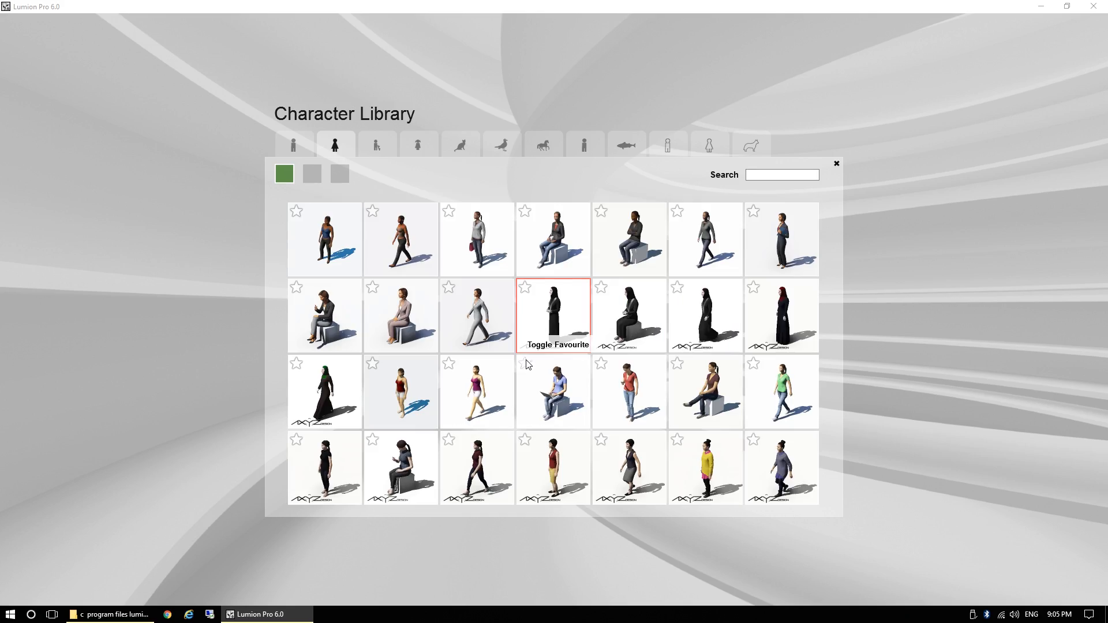
click(434, 147)
click(456, 147)
click(500, 151)
click(558, 149)
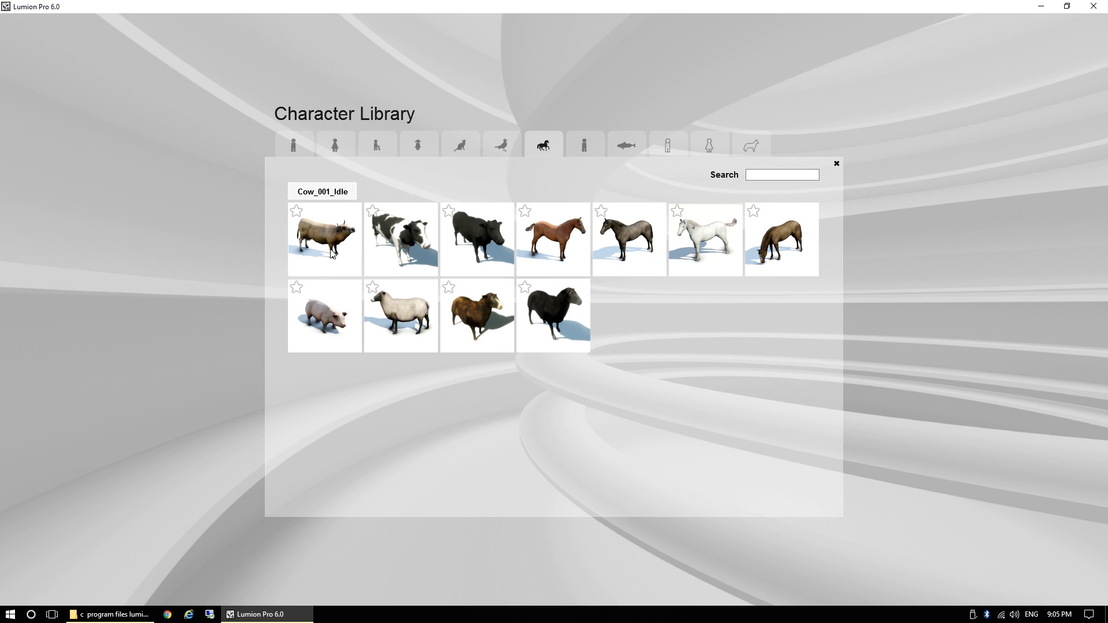
click(411, 249)
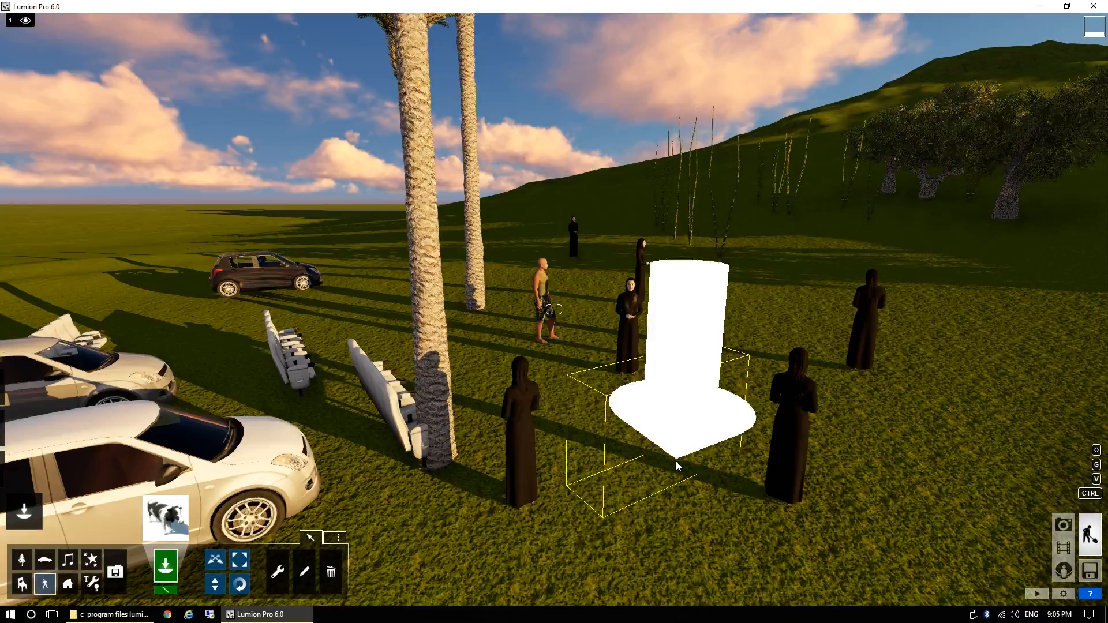
click(677, 462)
key(d)
right_drag(676, 462, 474, 502)
key(d)
mouse_move(554, 309)
right_down()
mouse_move(341, 309)
mouse_move(534, 309)
right_up()
key(d)
key(d)
key(d)
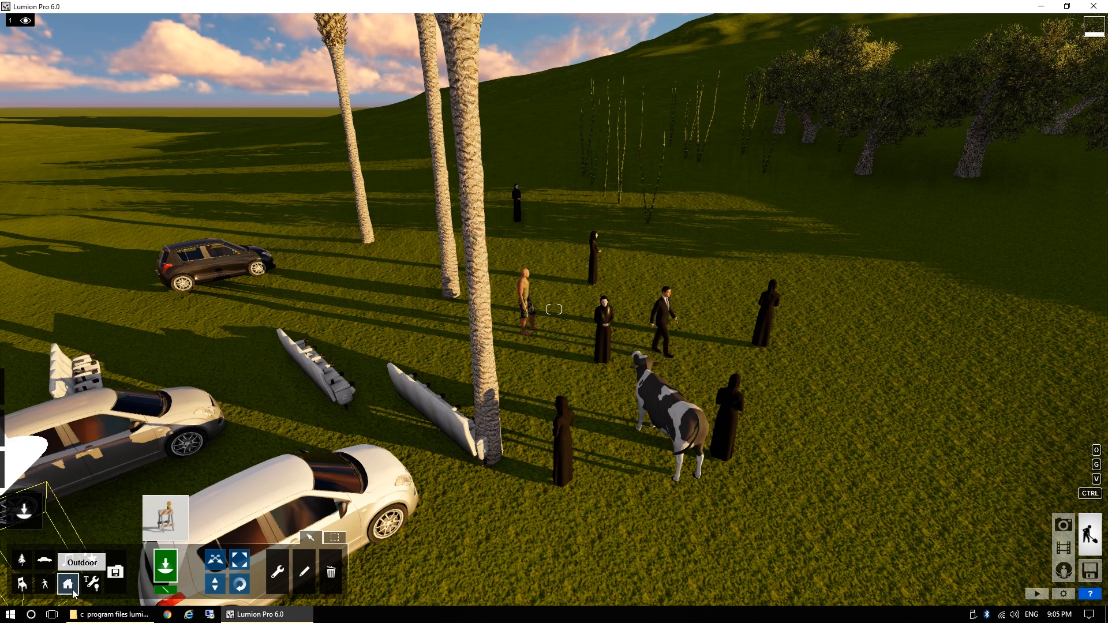
Place the white two-storey house with a brown roof from the Outdoor Library's buildings on the open grass.
click(170, 520)
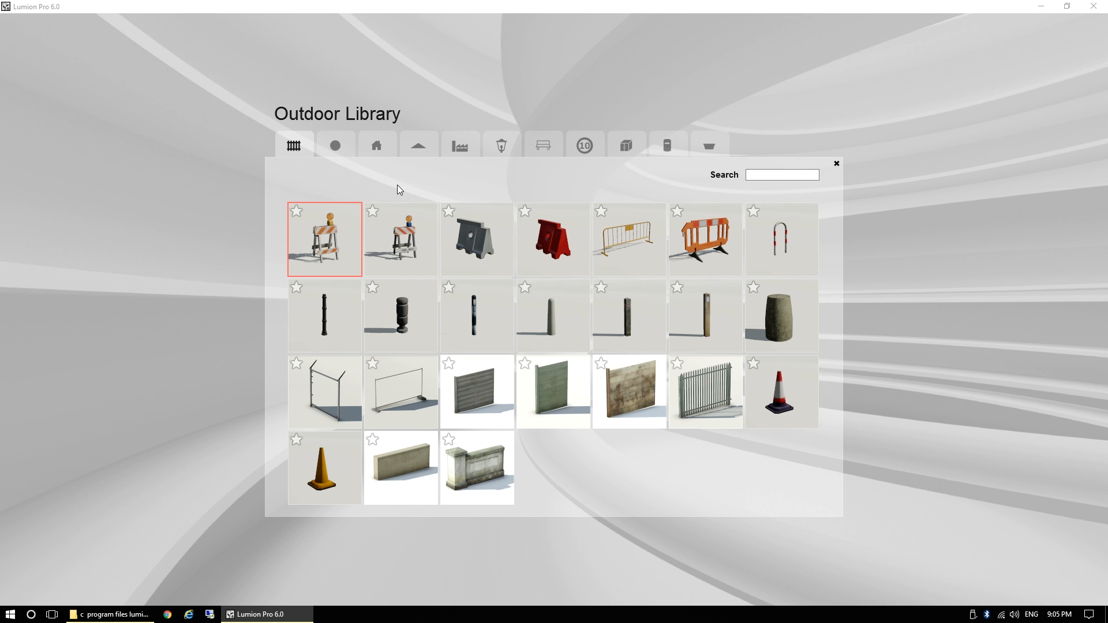
click(450, 148)
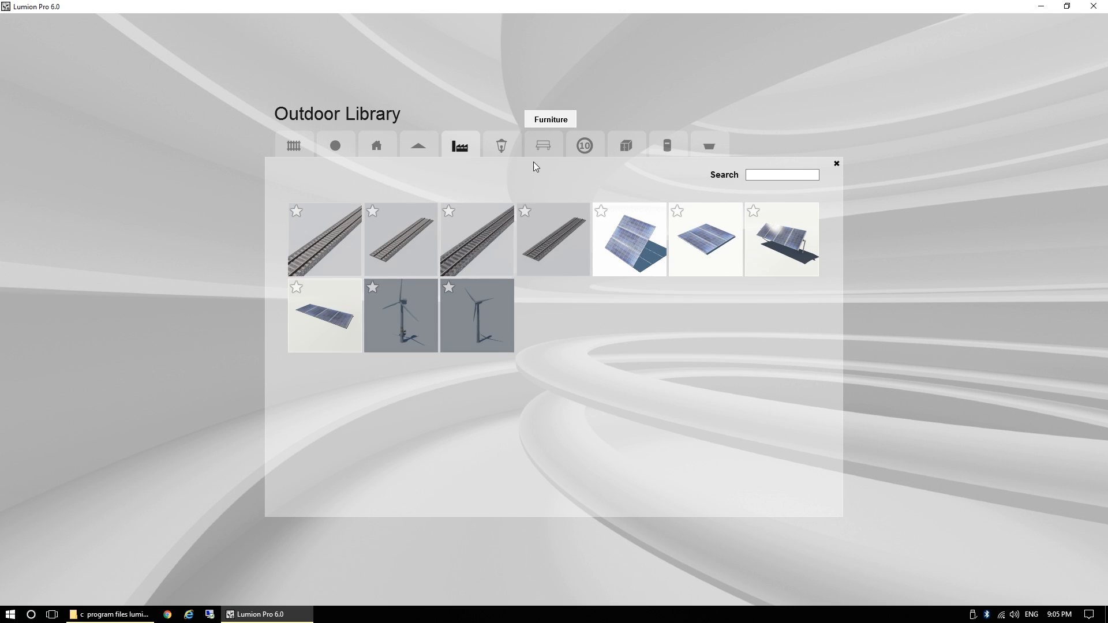
click(375, 147)
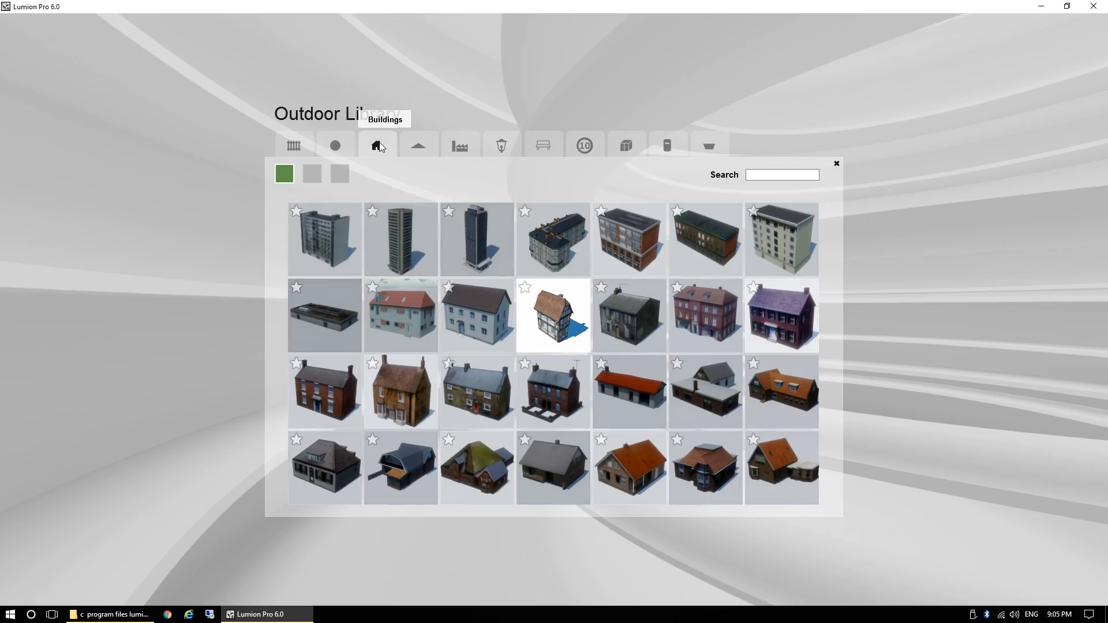
click(482, 332)
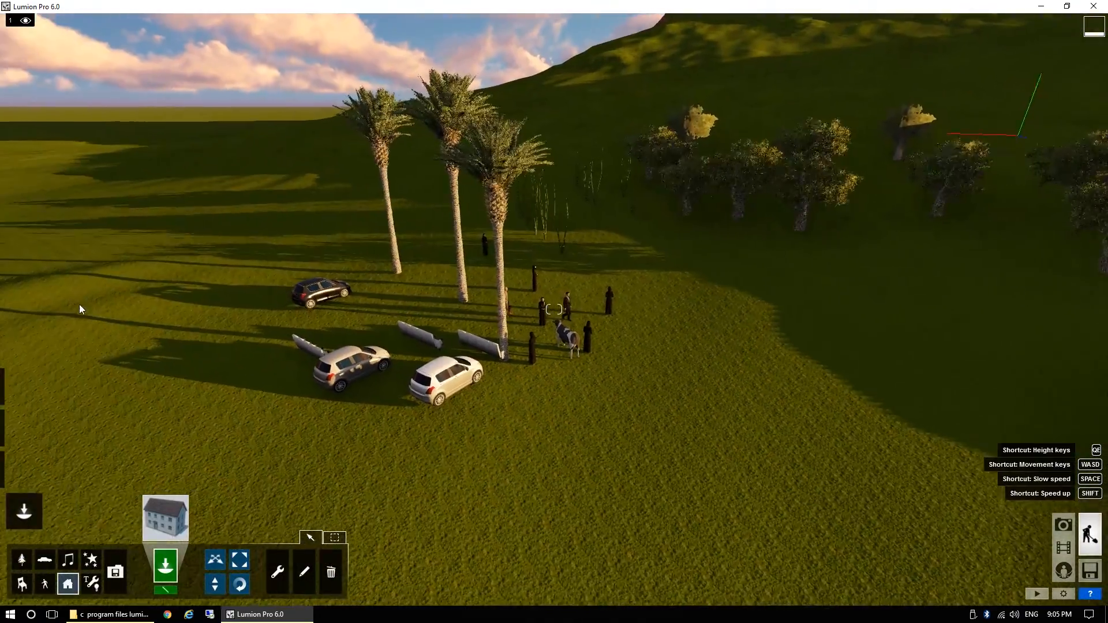
right_drag(80, 306, 329, 351)
click(391, 367)
key(w)
key(d)
right_drag(490, 444, 379, 458)
key(s)
Place the brown brick house with bay windows and two chimneys directly beside the white house.
click(170, 523)
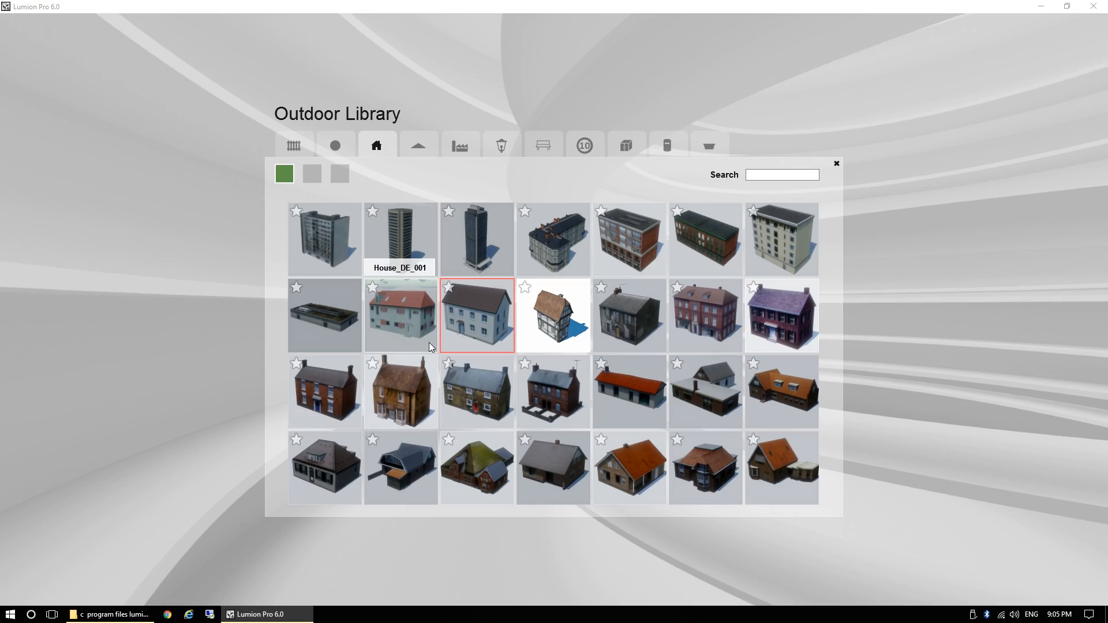
click(413, 399)
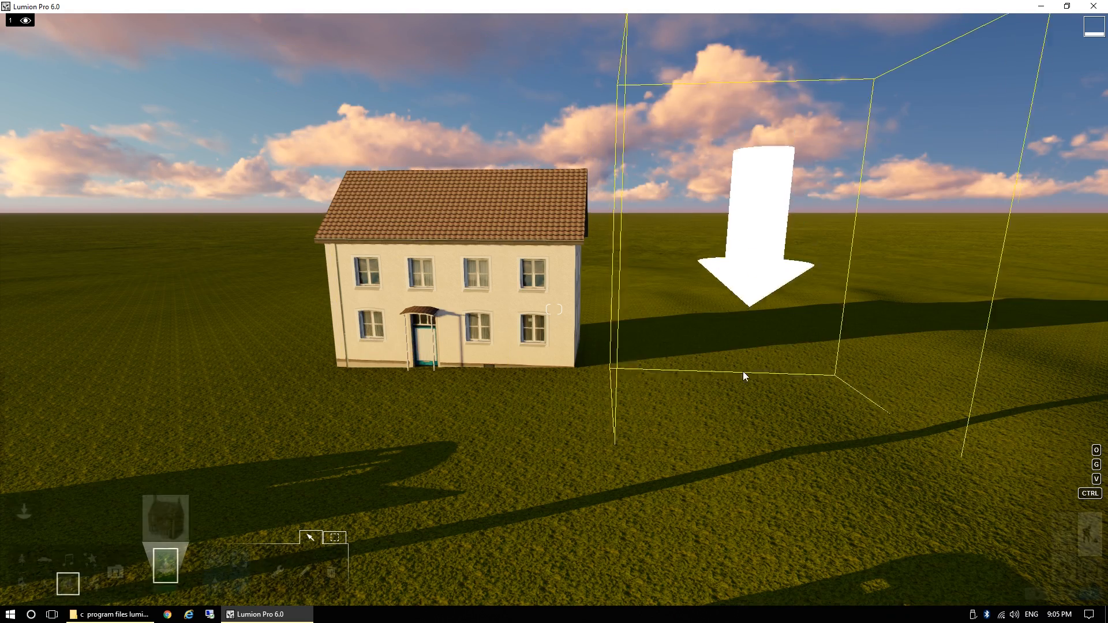
click(692, 349)
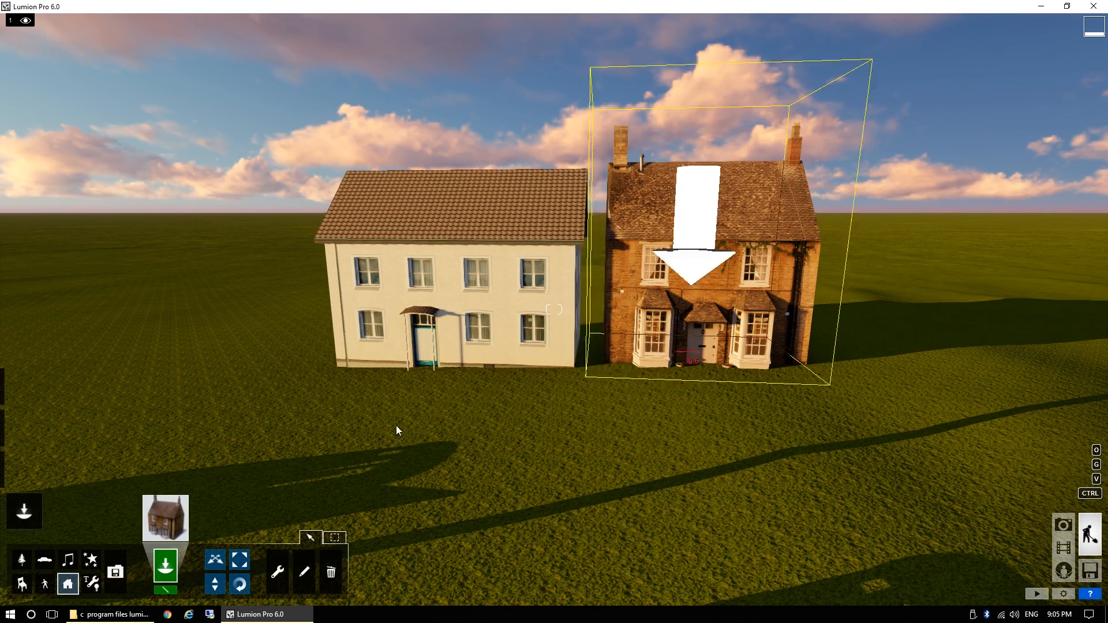
Place a second brown brick house on the other side of the white house.
click(268, 345)
right_drag(268, 345, 306, 315)
key(a)
key(a)
key(w)
key(d)
Raise the sun to bright daylight and turn the sun direction to the southeast.
mouse_move(2, 533)
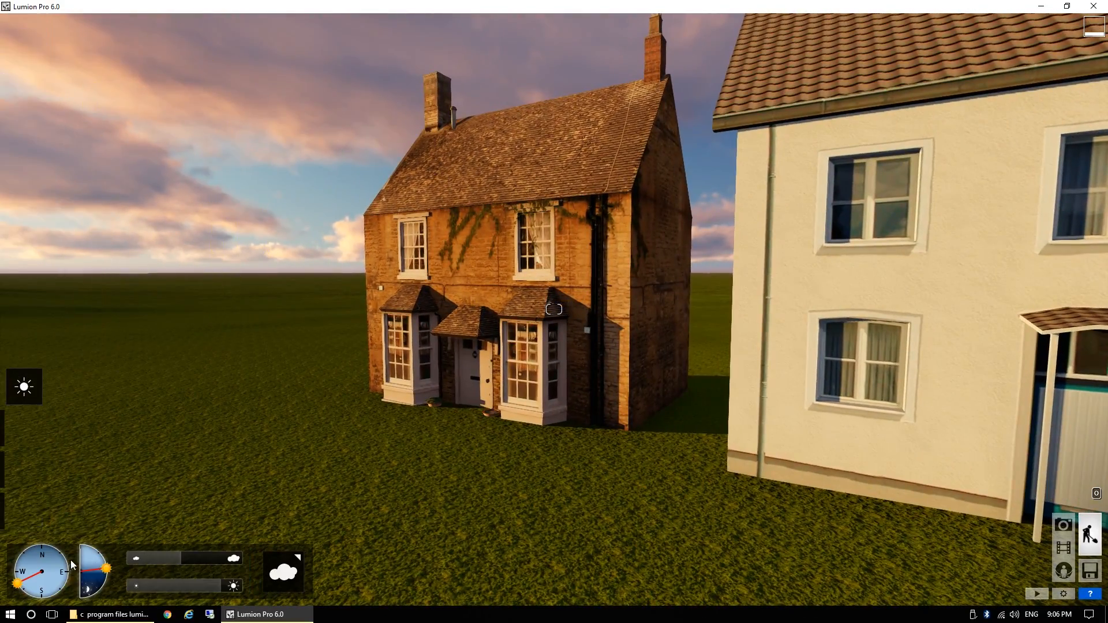
drag(104, 573, 101, 561)
drag(21, 589, 63, 590)
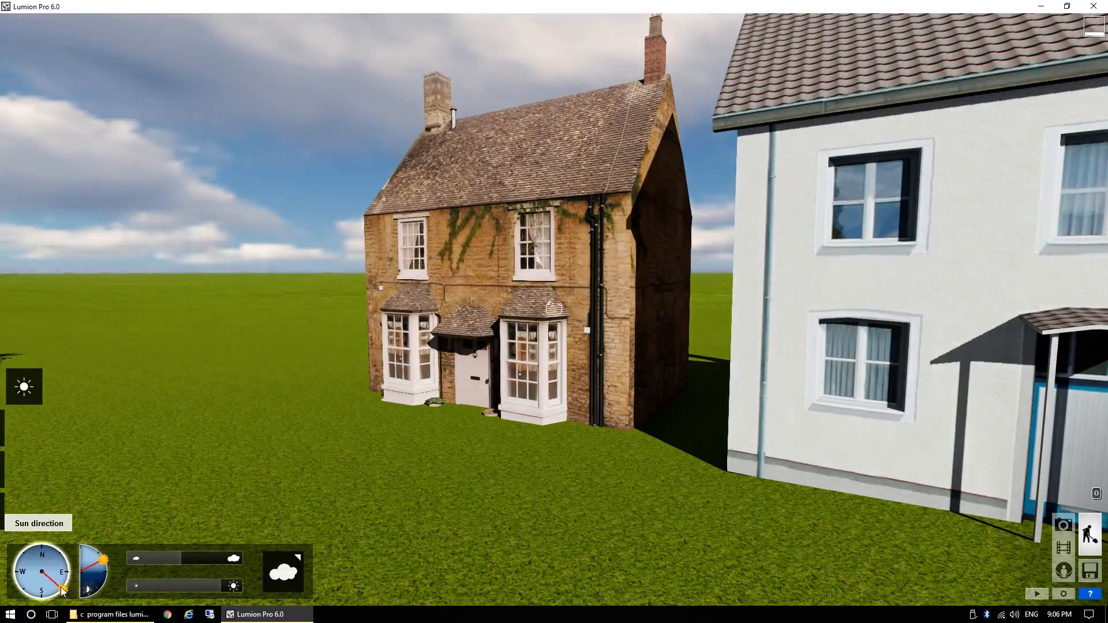
Place the first lamp spotlight from the Lights And Utilities Library on the grass beside the dark car.
key(a)
right_drag(418, 423, 1, 569)
key(d)
key(s)
key(a)
key(d)
key(w)
click(25, 513)
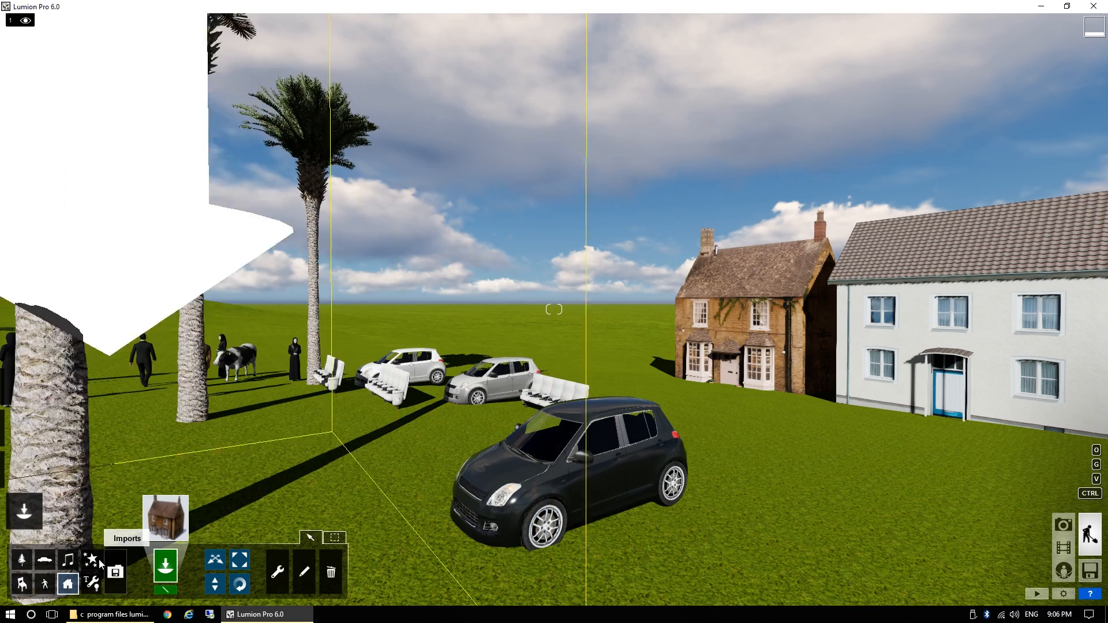
click(91, 584)
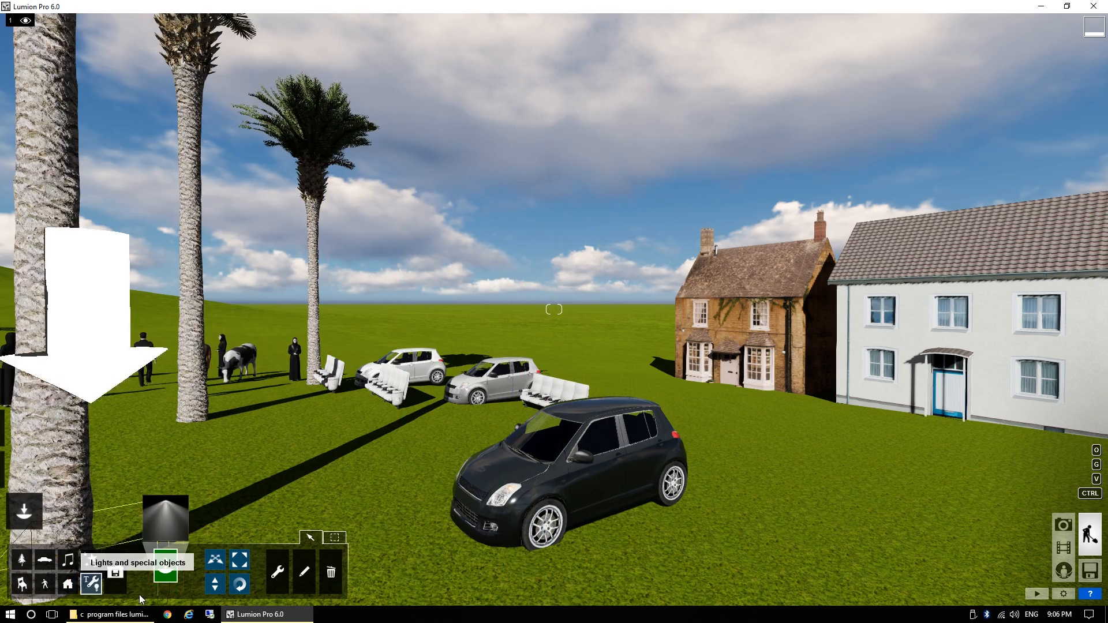
click(183, 527)
click(386, 143)
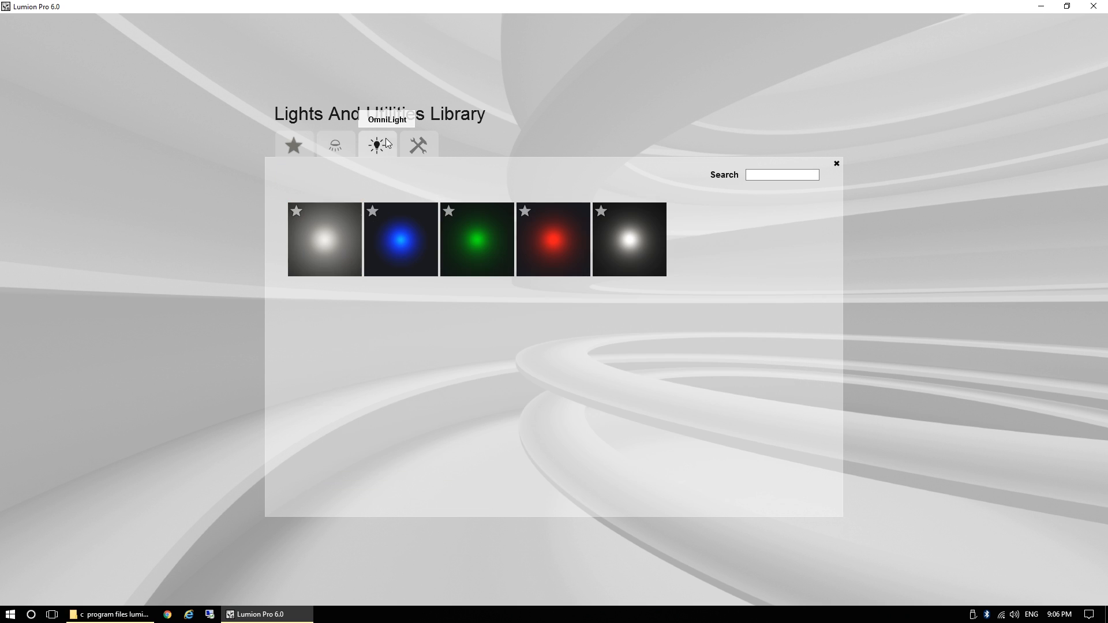
click(332, 147)
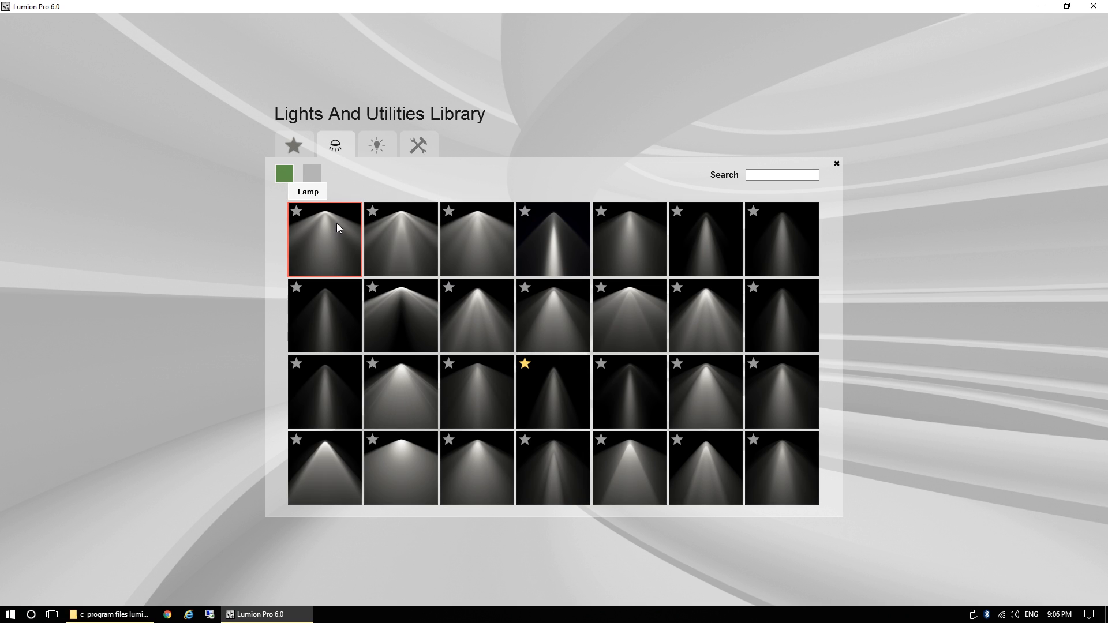
click(326, 237)
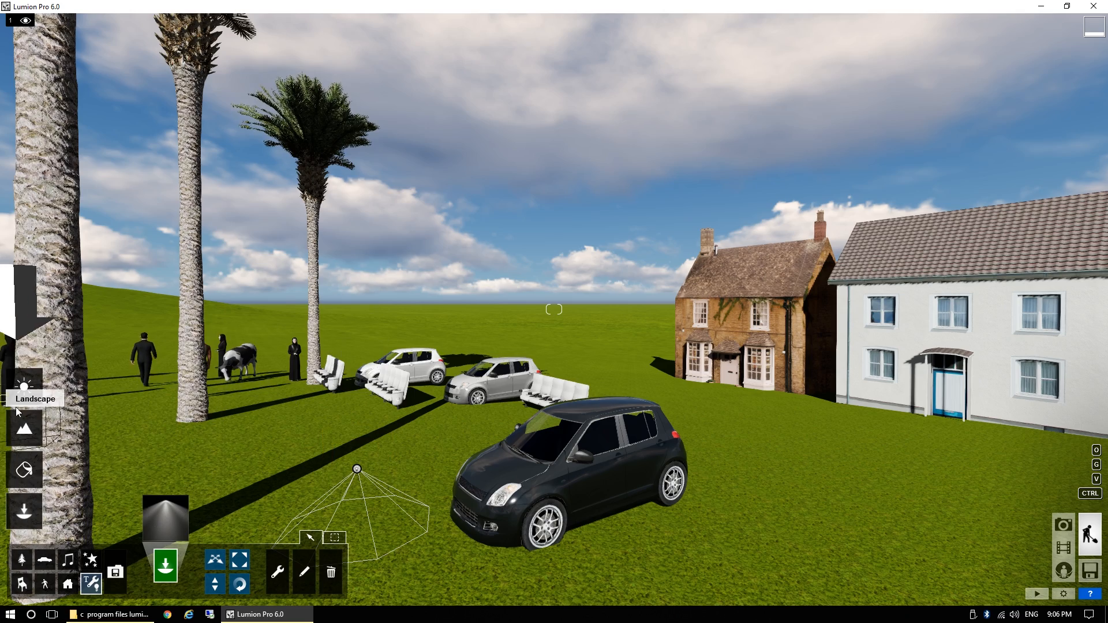
Lower the sun below the horizon to turn the scene to night.
click(24, 403)
drag(105, 564, 92, 594)
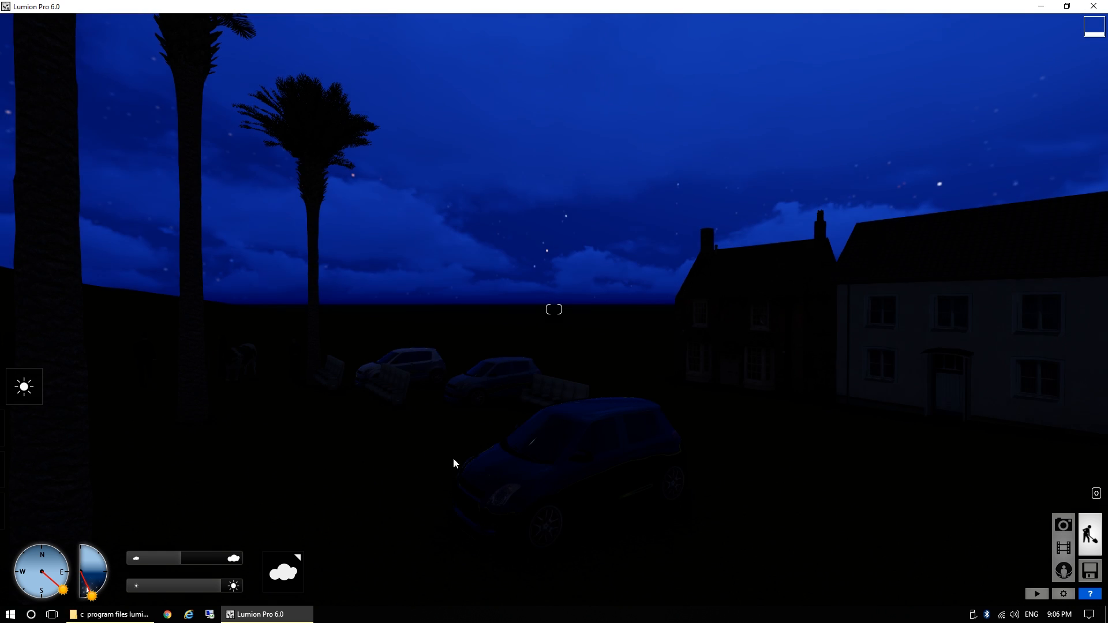
key(s)
right_drag(453, 459, 446, 466)
key(d)
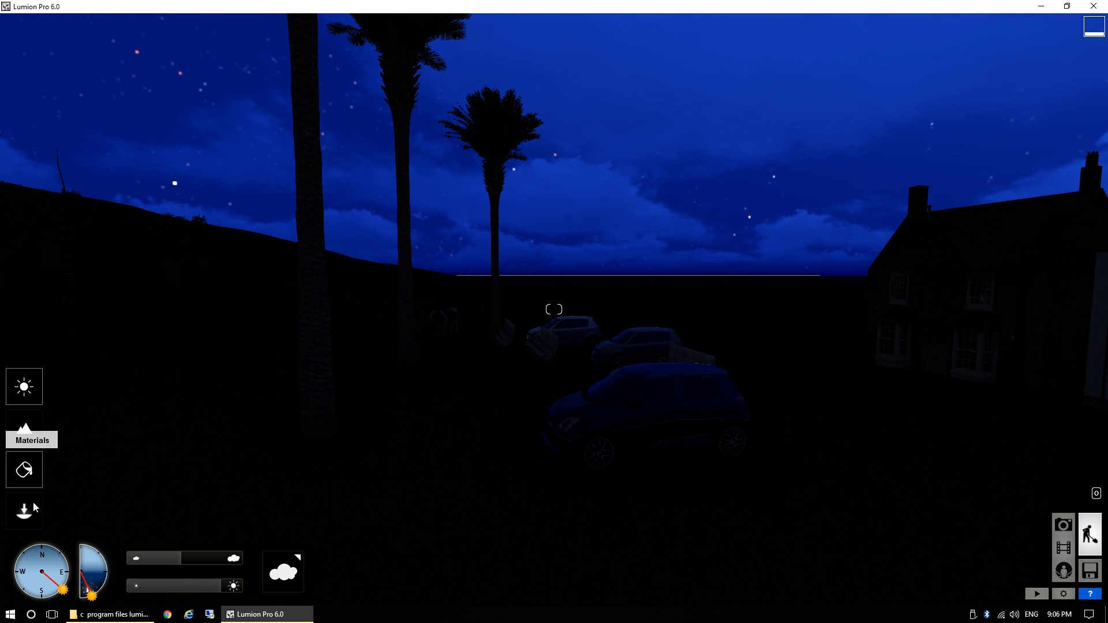
Raise the spotlight vertically to about 8.5 m above the grass so it illuminates the area.
click(33, 506)
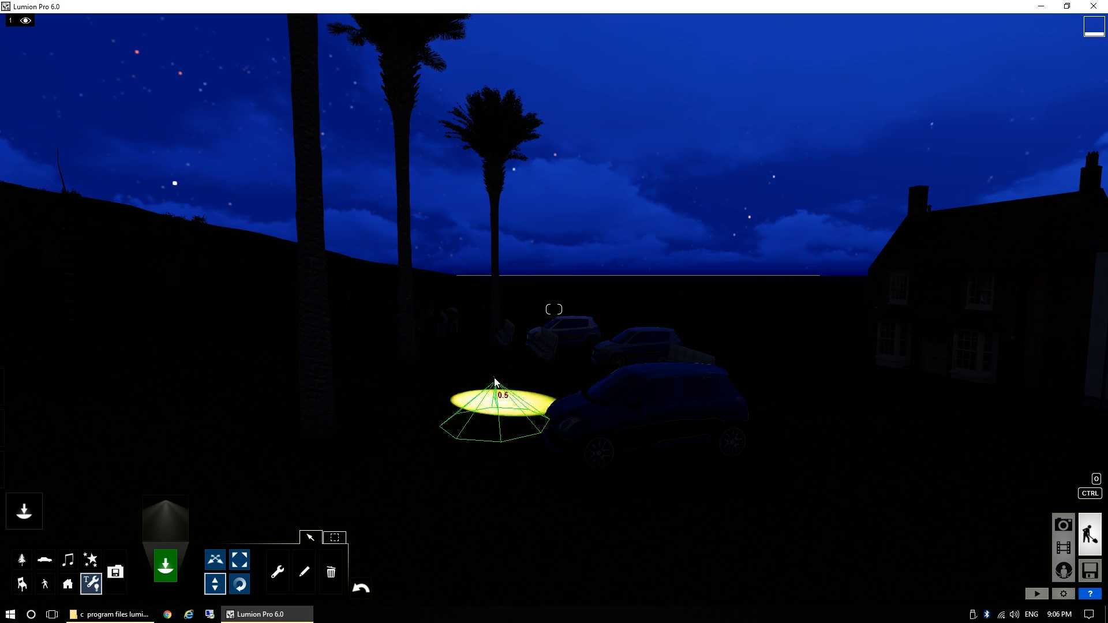
drag(495, 338, 514, 33)
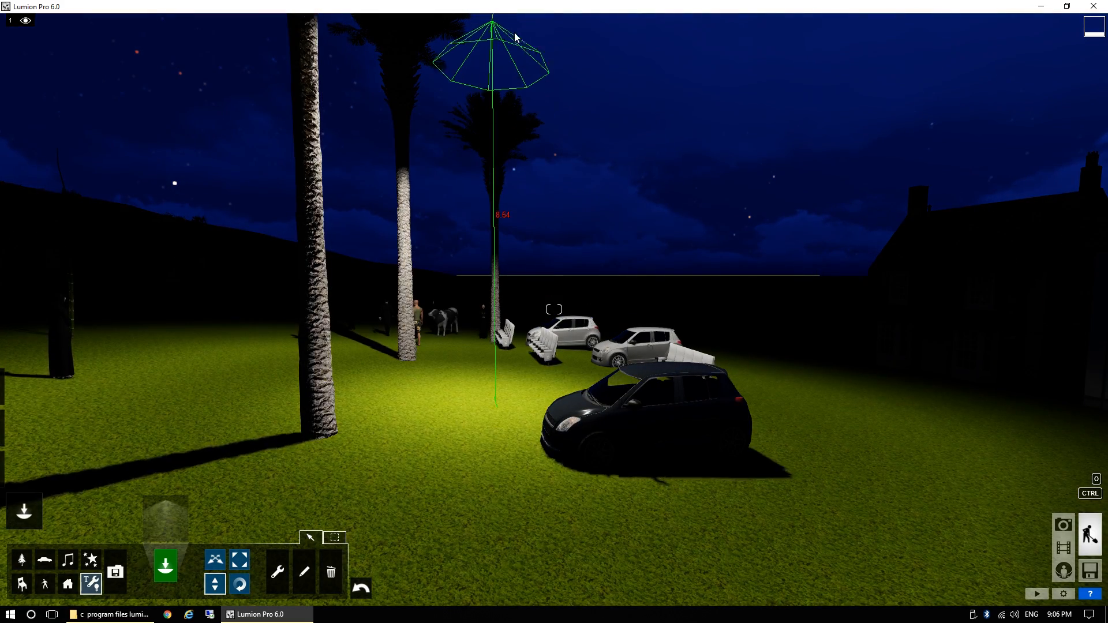
key(a)
key(s)
right_drag(567, 338, 672, 335)
key(q)
right_drag(515, 374, 494, 303)
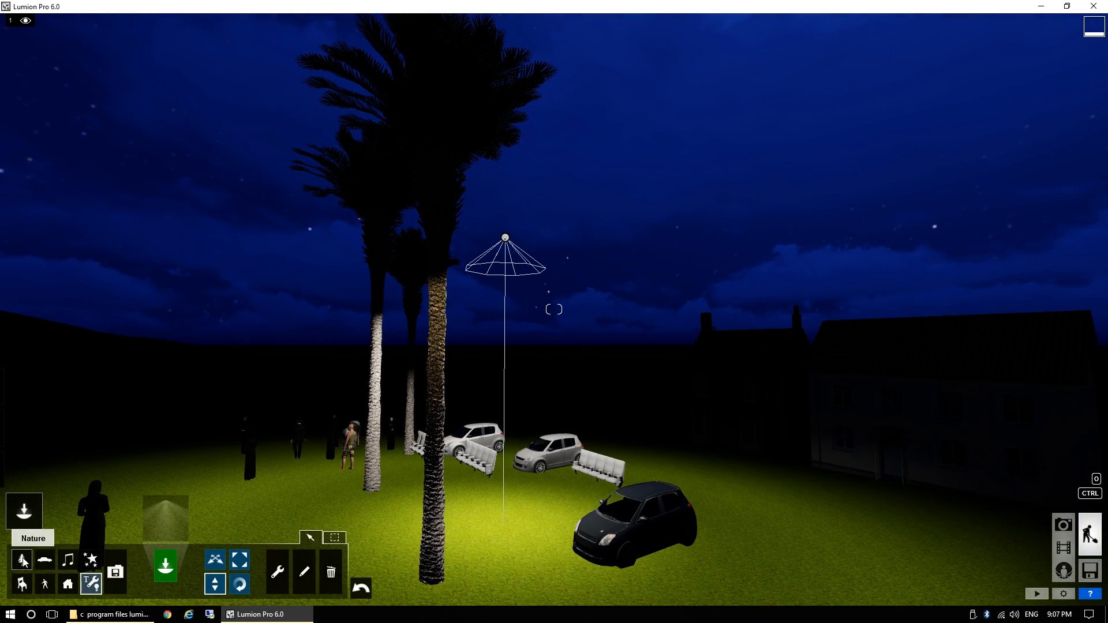
Examine how the spotlight illuminates the palms, cars, seats and people from several sides.
key(d)
right_drag(607, 475, 346, 531)
key(e)
key(w)
key(d)
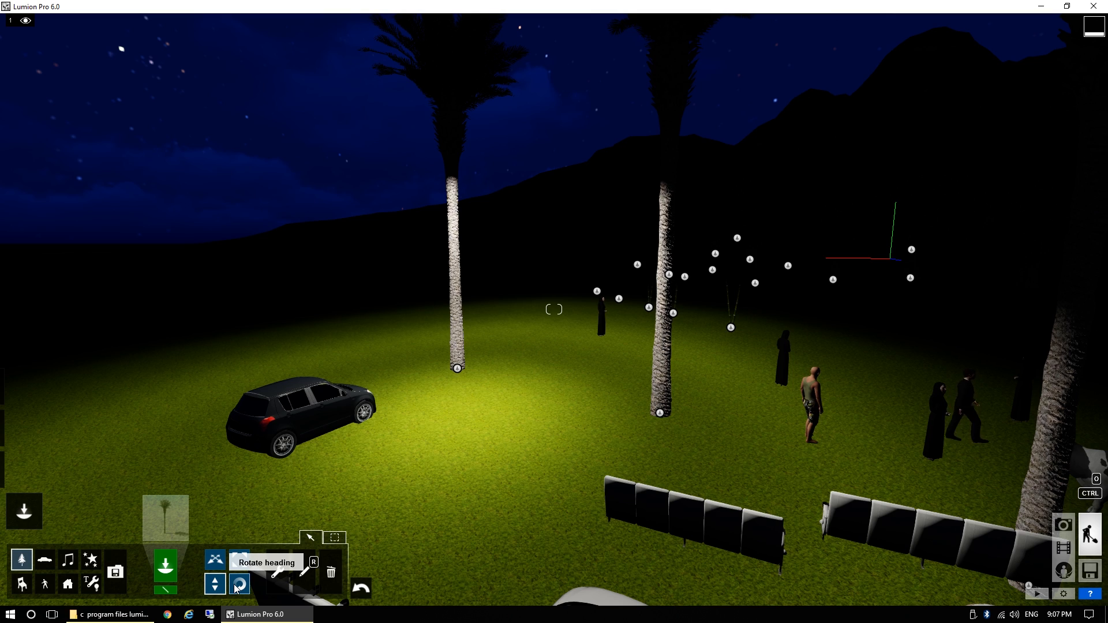
right_drag(515, 399, 12, 381)
key(w)
key(a)
key(s)
key(d)
key(d)
key(d)
key(d)
right_drag(612, 407, 504, 414)
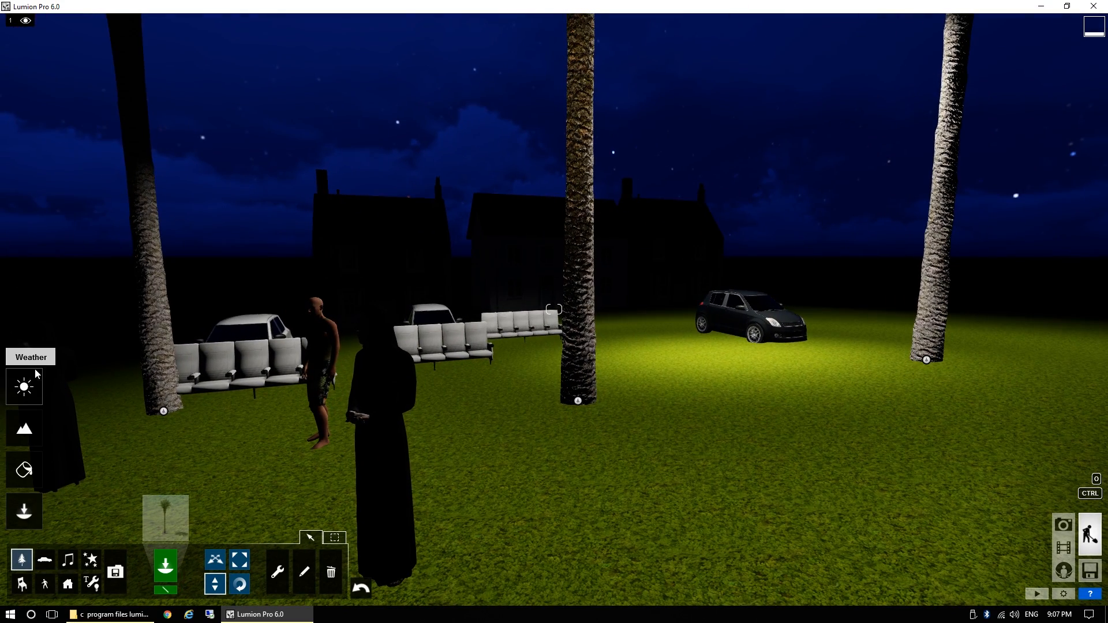
Raise the sun to return the scene to daylight and resume object editing.
click(23, 388)
drag(97, 562, 100, 559)
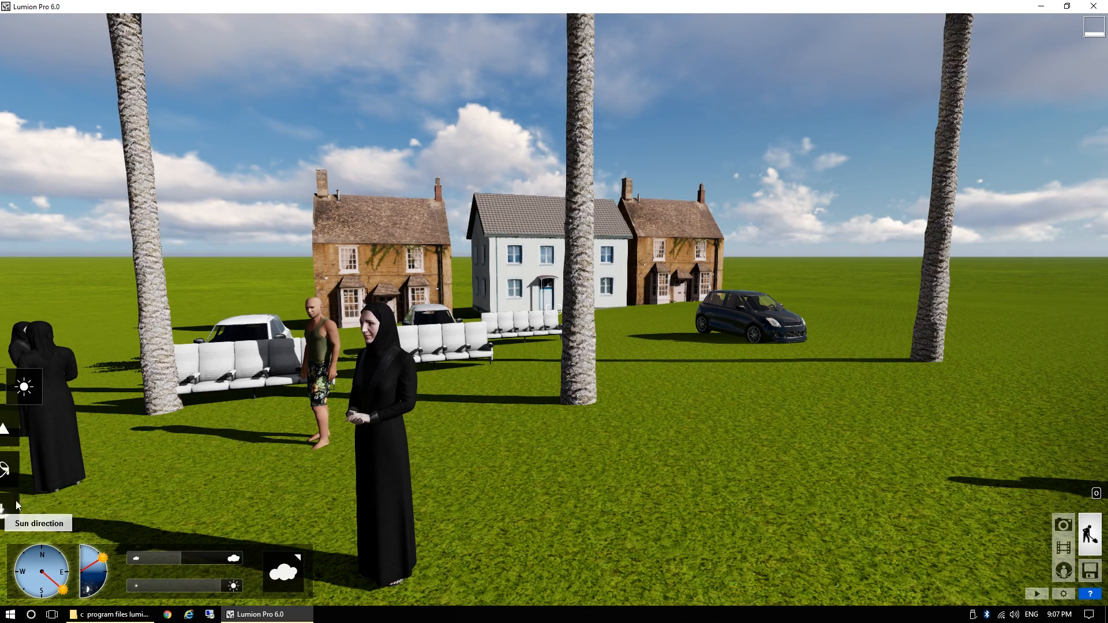
click(23, 512)
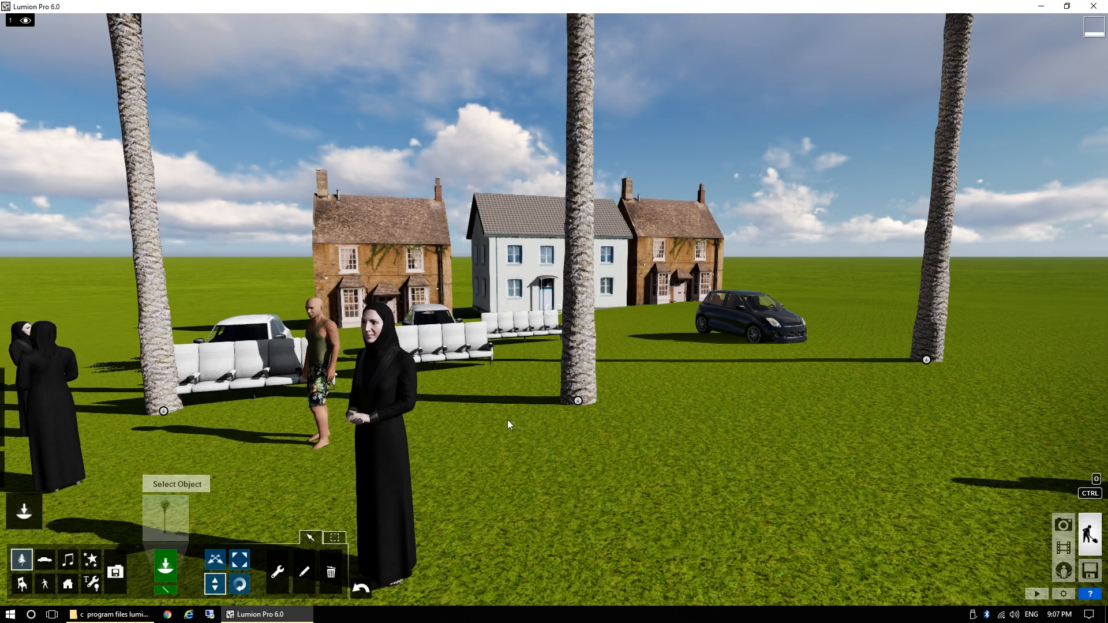
Move the nearest single bamboo and the neighbouring two-stem bamboo across the grass, away from the bamboo cluster.
key(d)
key(w)
right_drag(537, 427, 399, 340)
key(s)
key(d)
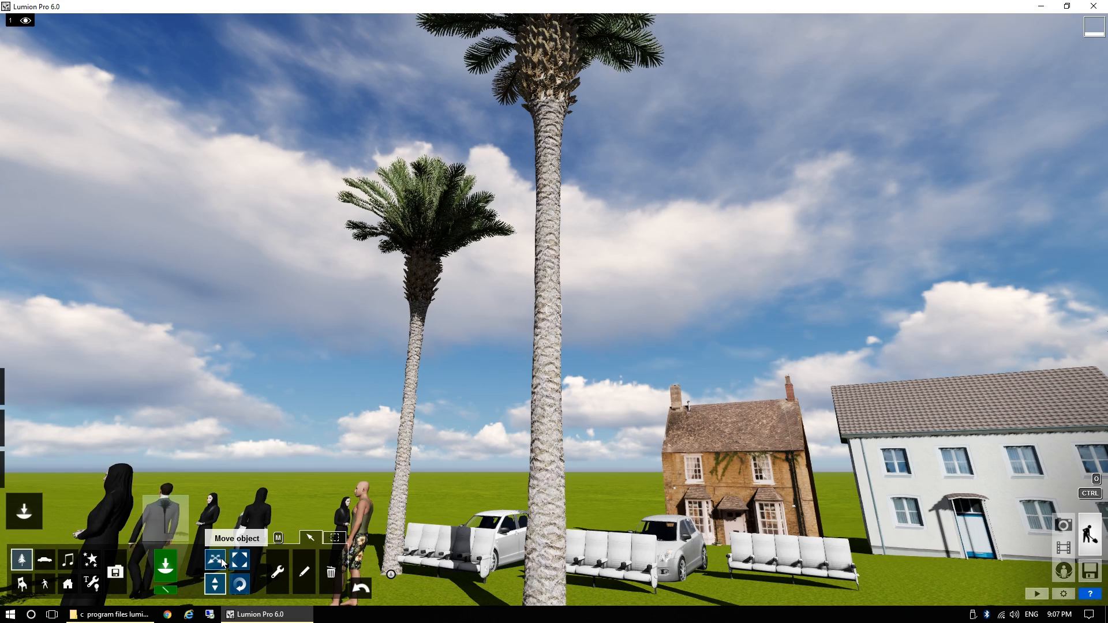
key(s)
mouse_move(347, 417)
right_down()
mouse_move(359, 430)
mouse_move(347, 416)
right_up()
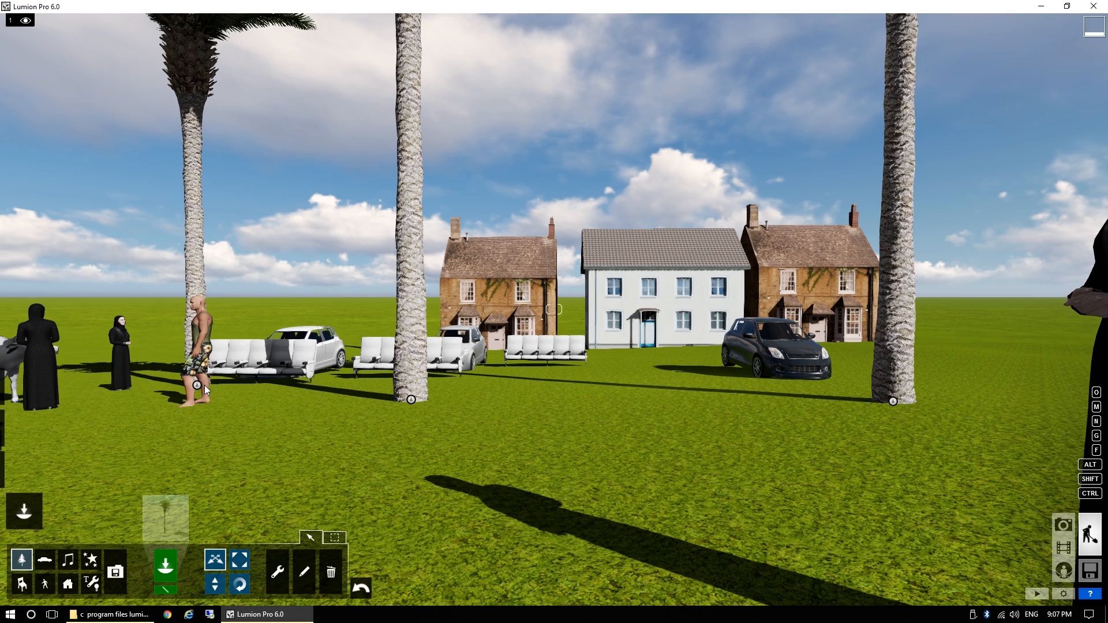
right_drag(588, 433, 462, 433)
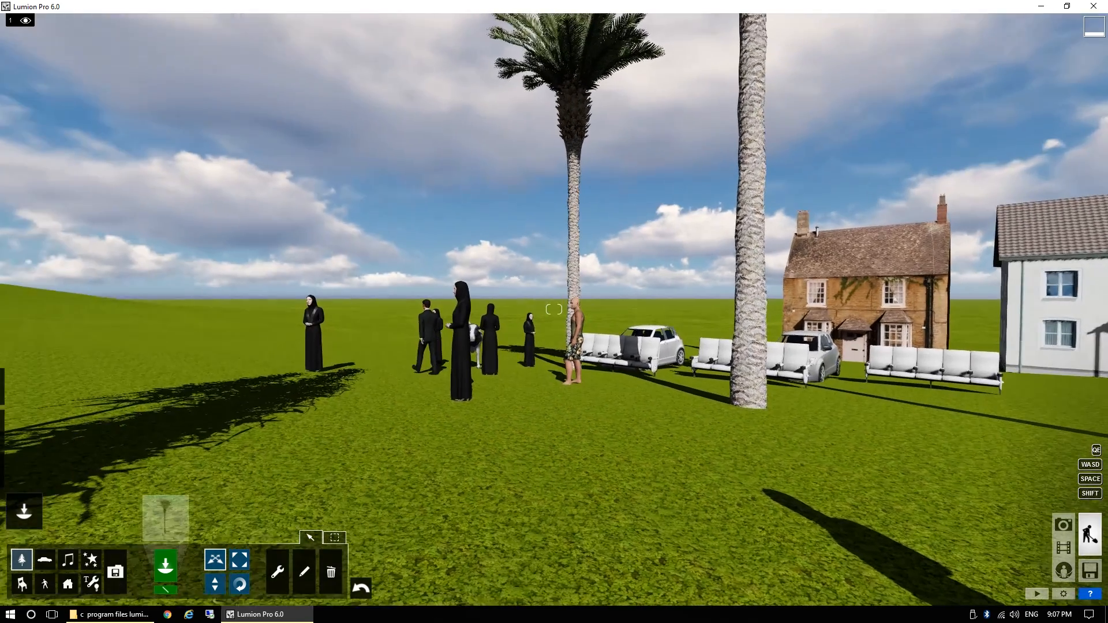
right_drag(733, 378, 726, 383)
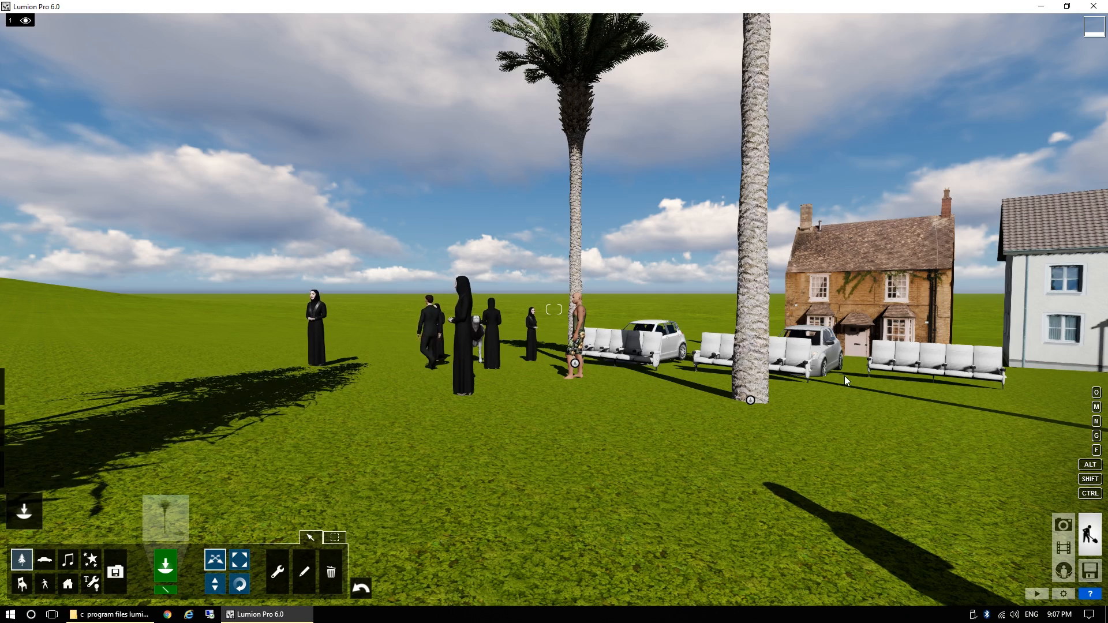
right_drag(858, 352, 952, 354)
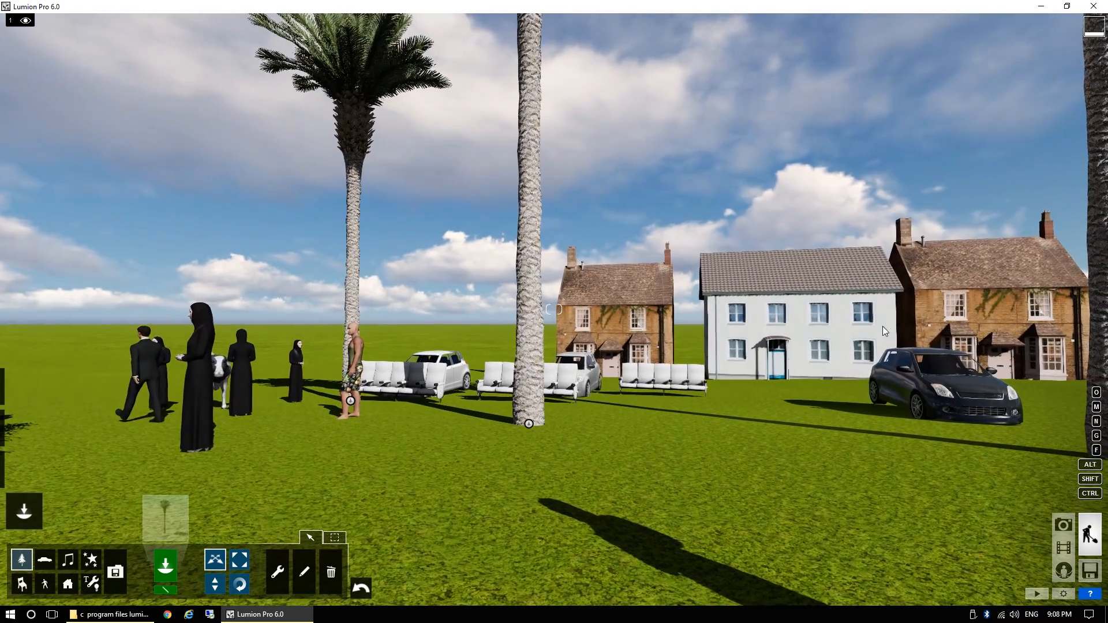
right_drag(805, 379, 734, 377)
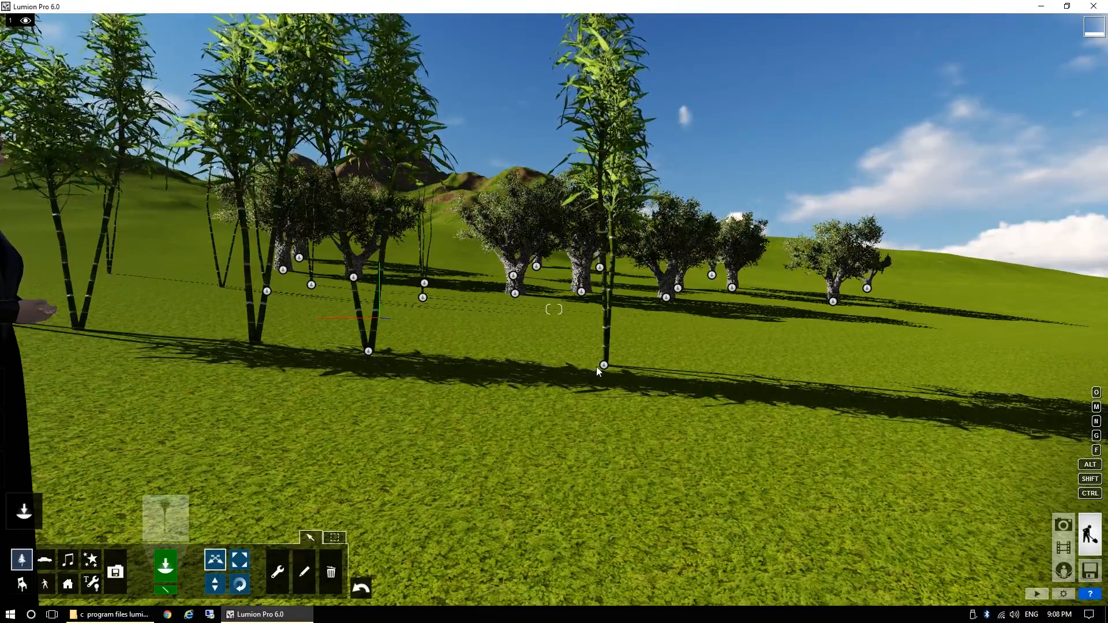
drag(606, 371, 745, 360)
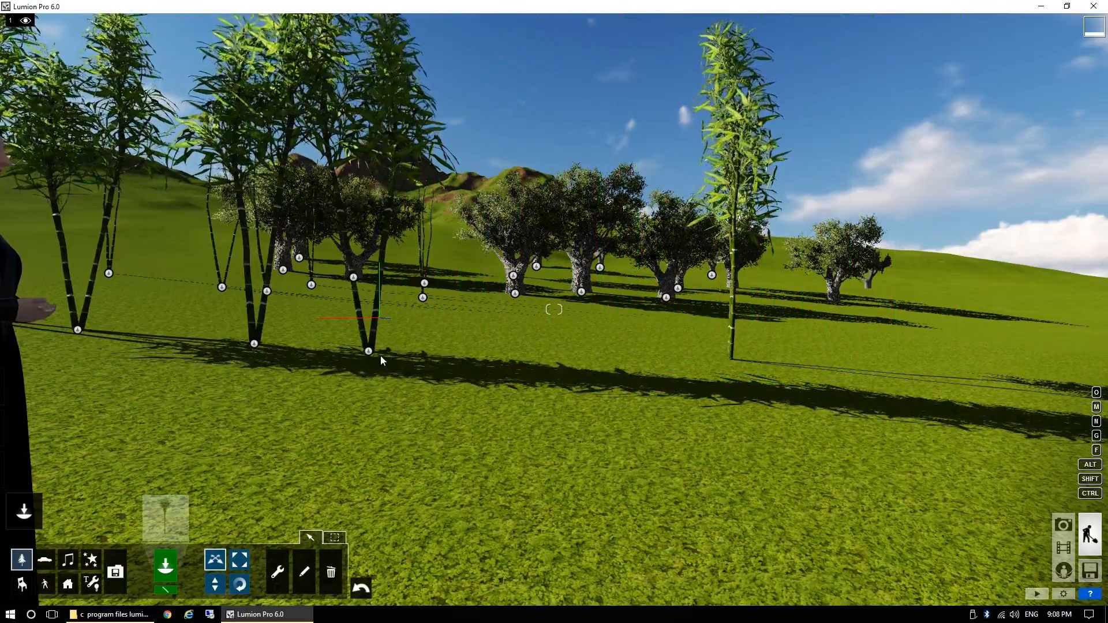
drag(369, 352, 491, 341)
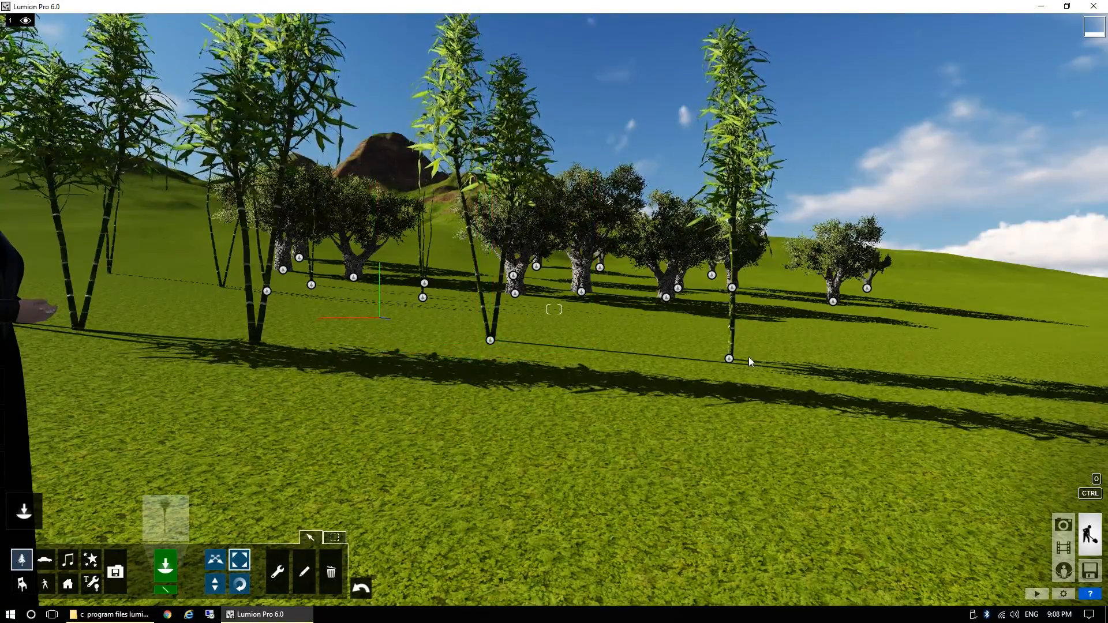
Enlarge the single bamboo and try adjusting its vertical height.
drag(729, 359, 752, 349)
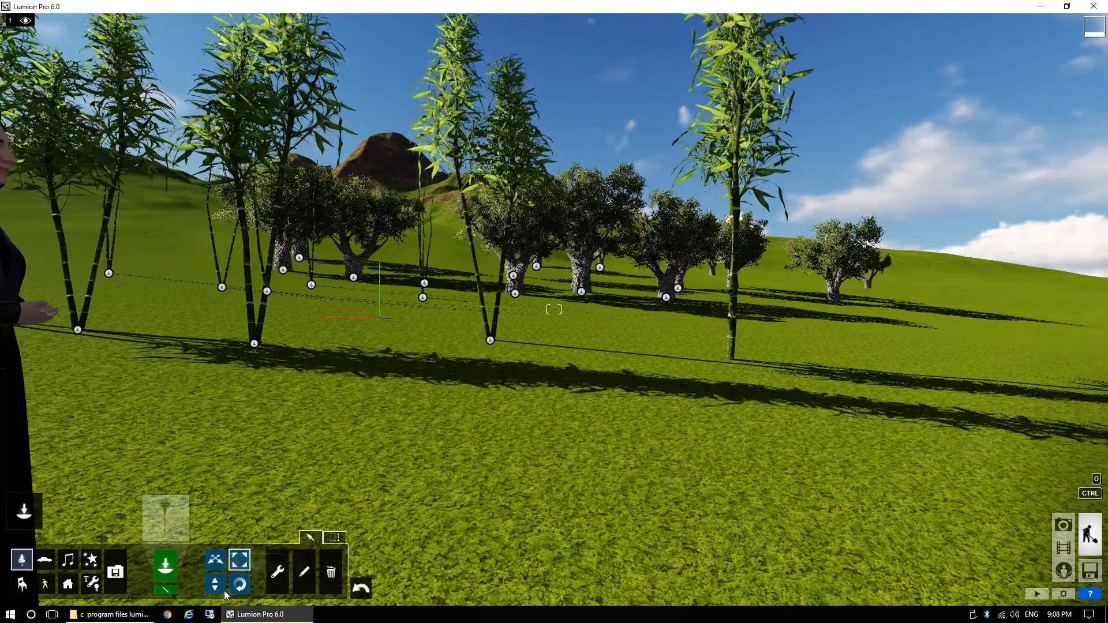
click(218, 585)
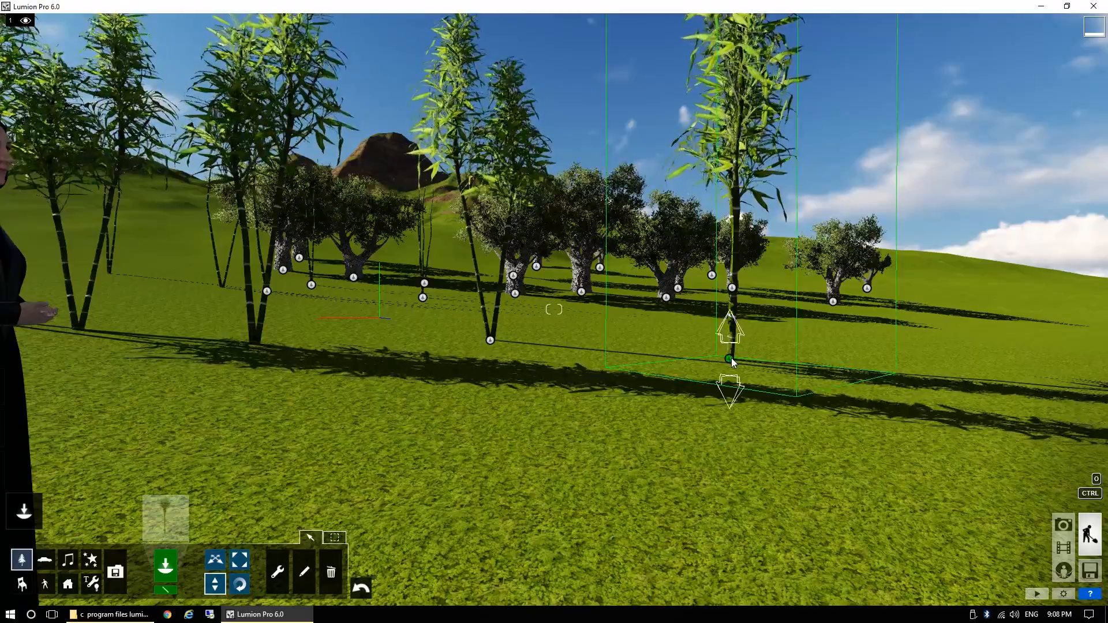
drag(730, 359, 703, 281)
Rotate the heading of the relocated two-stem bamboo.
click(240, 584)
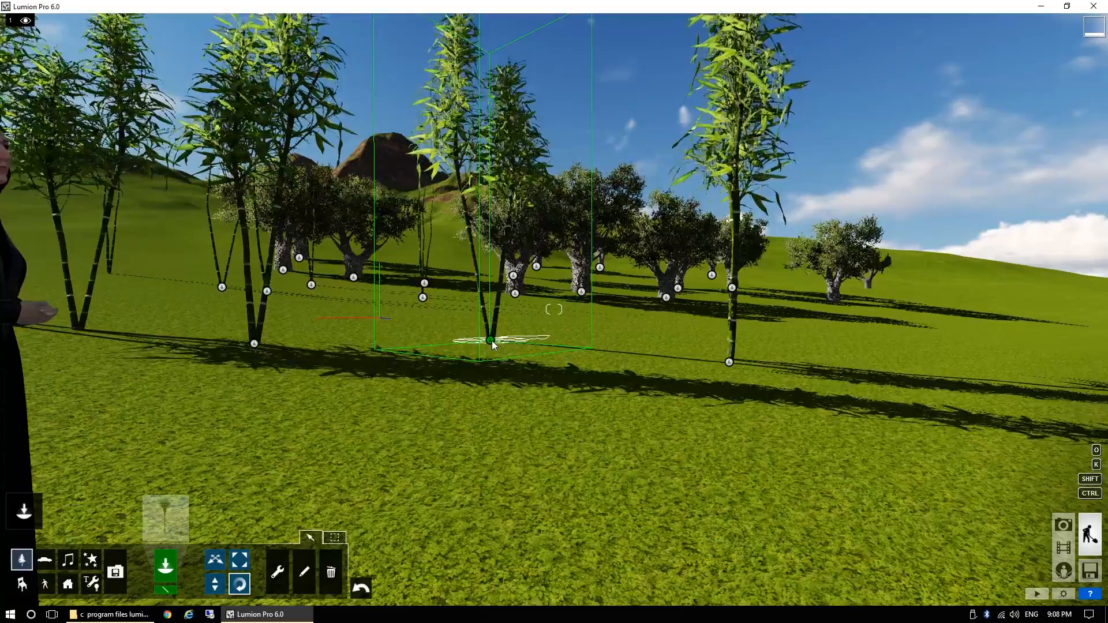
drag(490, 340, 577, 344)
Move the nearest woman in black back beside the palm trunk and the bald man forward onto the open grass.
key(d)
right_drag(588, 371, 161, 409)
key(s)
right_drag(456, 417, 401, 424)
key(w)
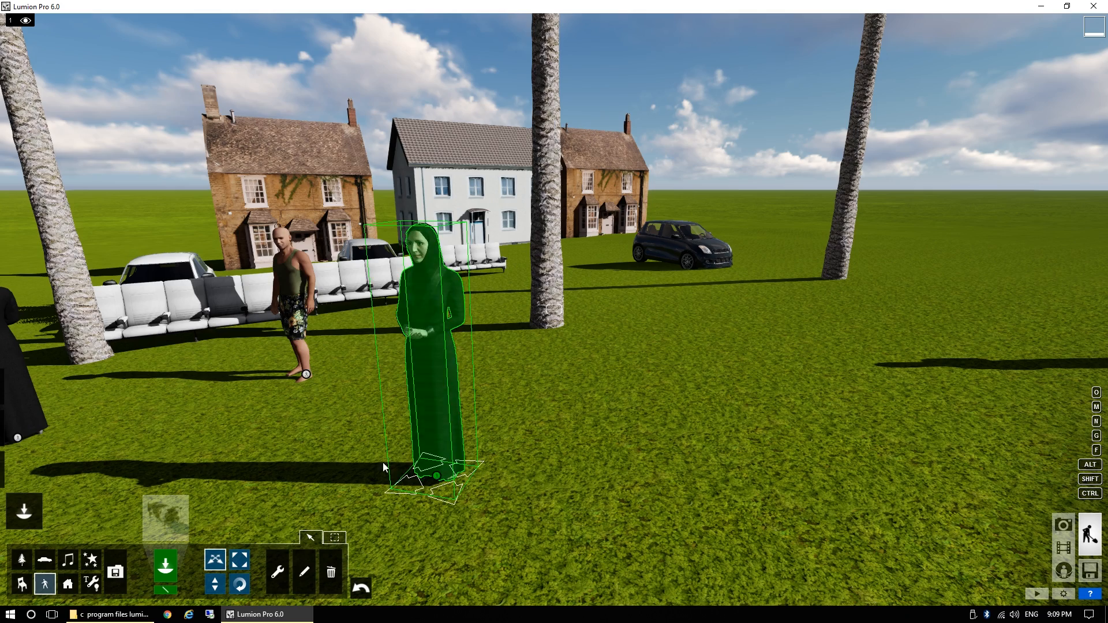
right_drag(359, 415, 369, 400)
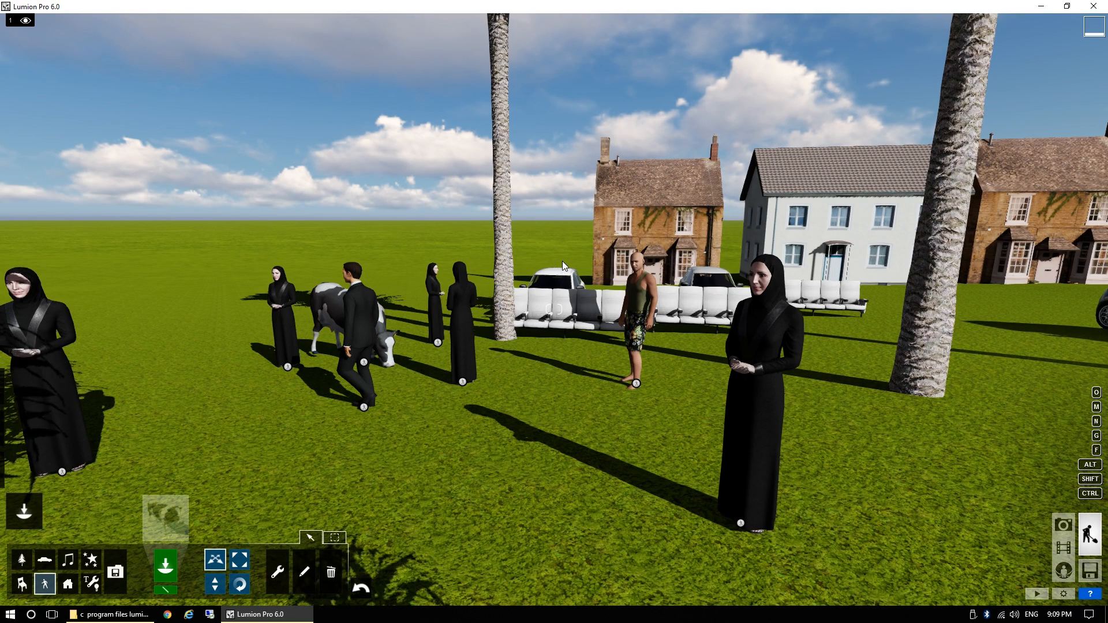
click(636, 383)
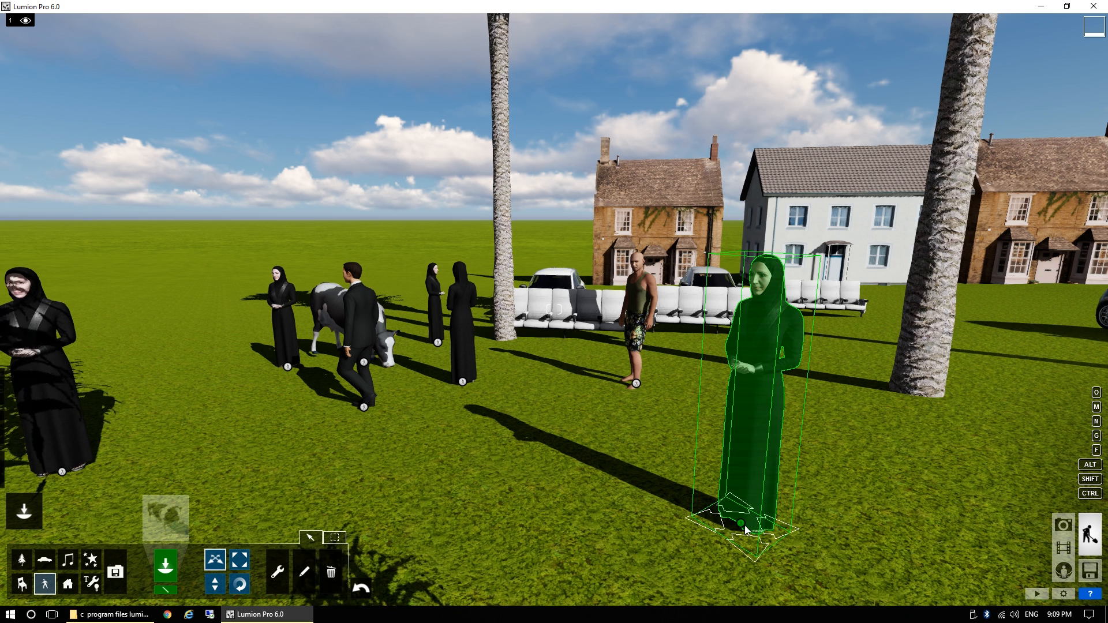
drag(741, 524, 811, 381)
drag(636, 385, 435, 466)
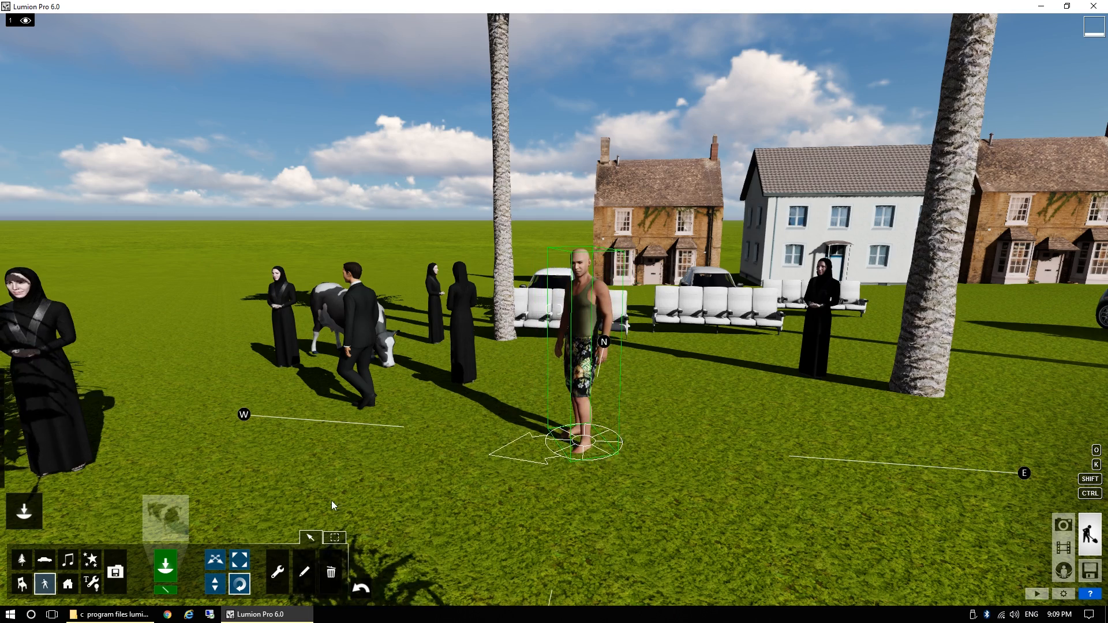
Rotate the bald man in floral shorts and enlarge him until he towers over the other people.
drag(583, 441, 615, 363)
right_drag(480, 418, 554, 399)
key(s)
key(s)
key(a)
right_drag(554, 309, 667, 300)
Raise the woman in the black robe next to the giant man high into the air.
click(213, 586)
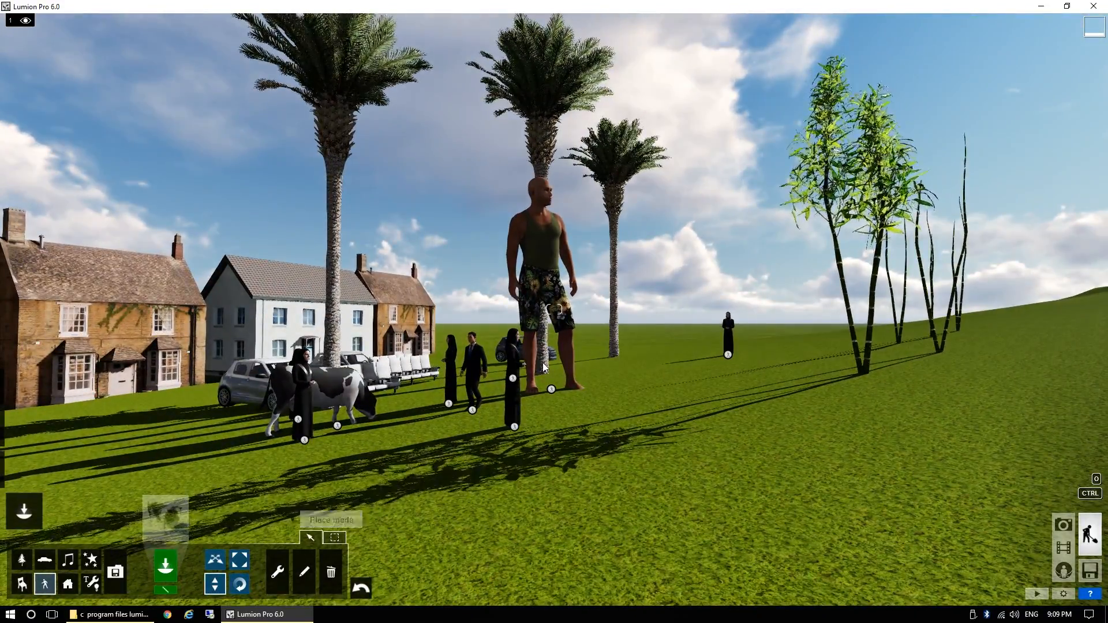
drag(514, 427, 508, 188)
key(d)
right_drag(508, 188, 244, 124)
key(w)
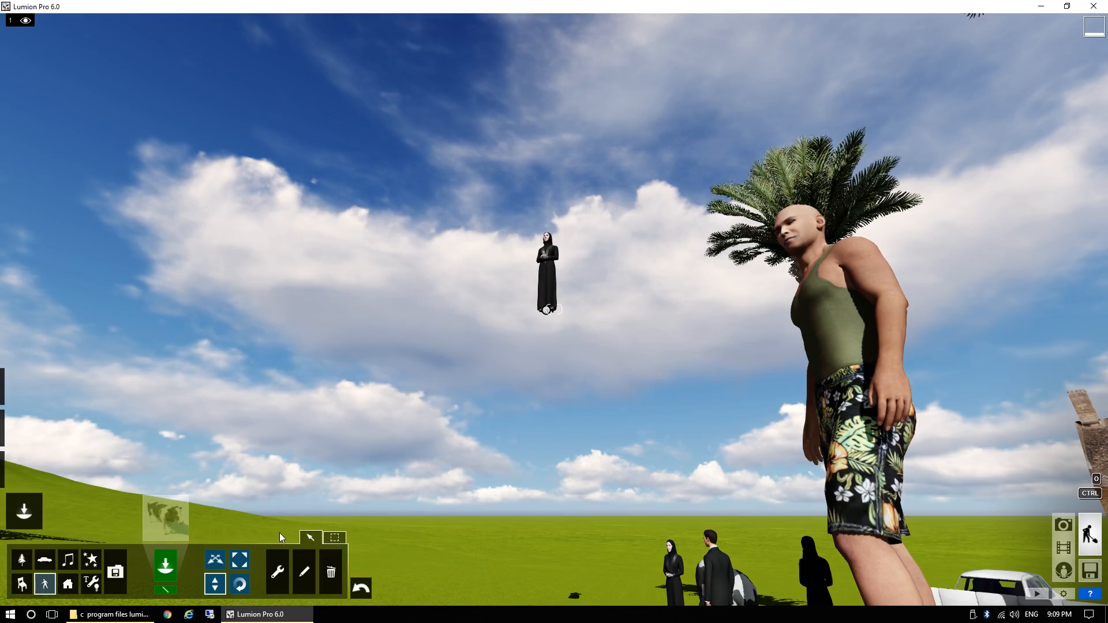
Examine the floating woman, the giant man and the surrounding houses from a wider viewpoint.
right_drag(366, 405, 543, 491)
key(a)
key(s)
key(a)
key(q)
key(s)
key(d)
key(d)
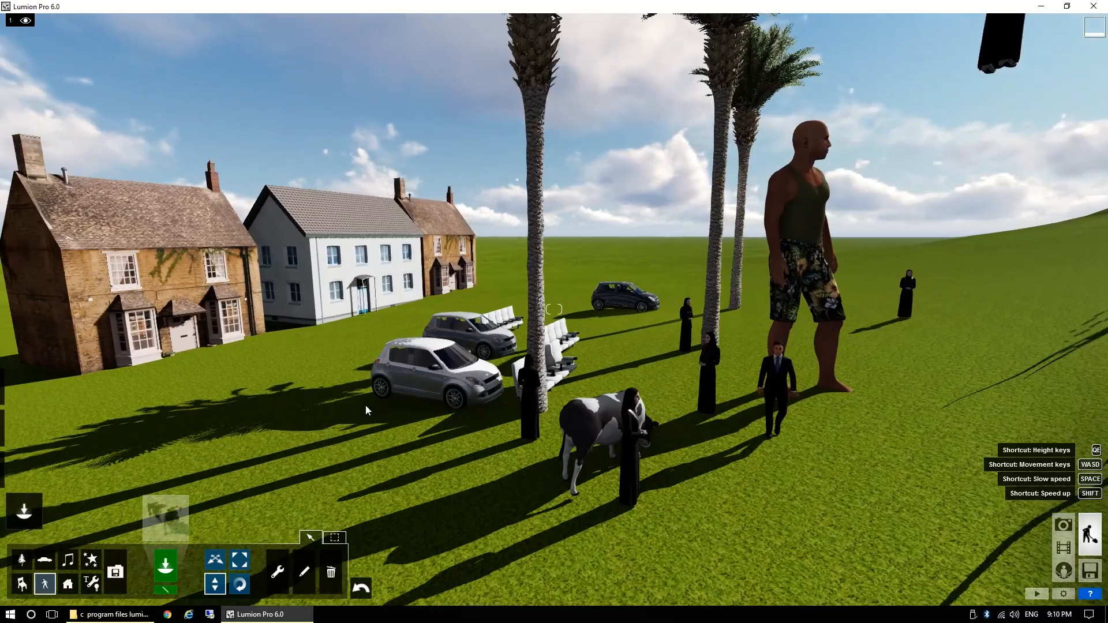
key(w)
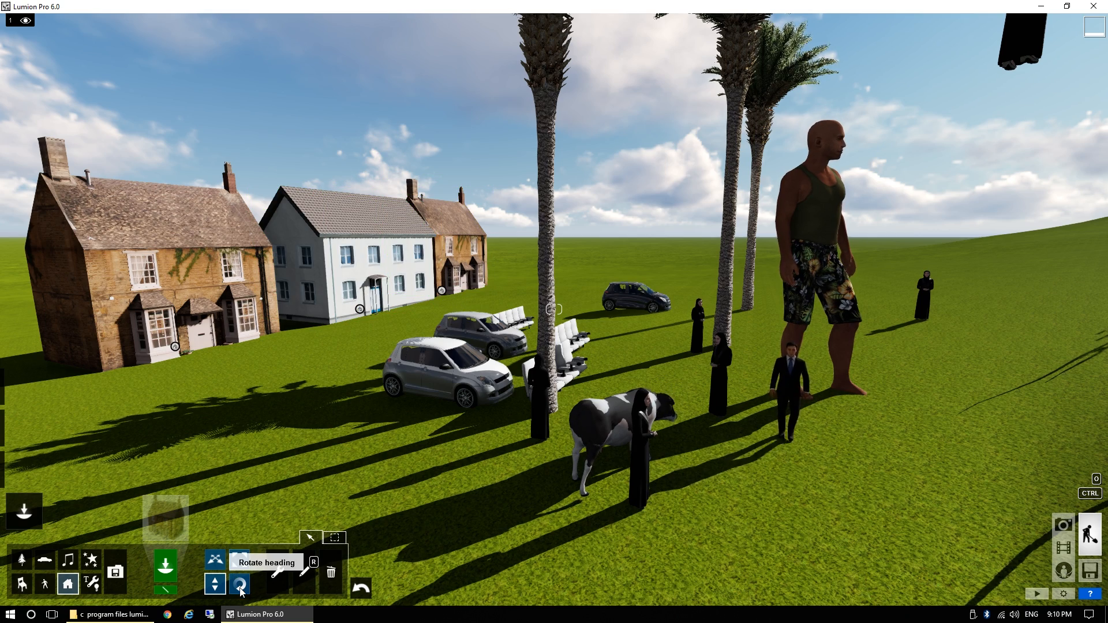
Rotate the heading of the nearest stone house beside the white house.
drag(173, 350, 144, 363)
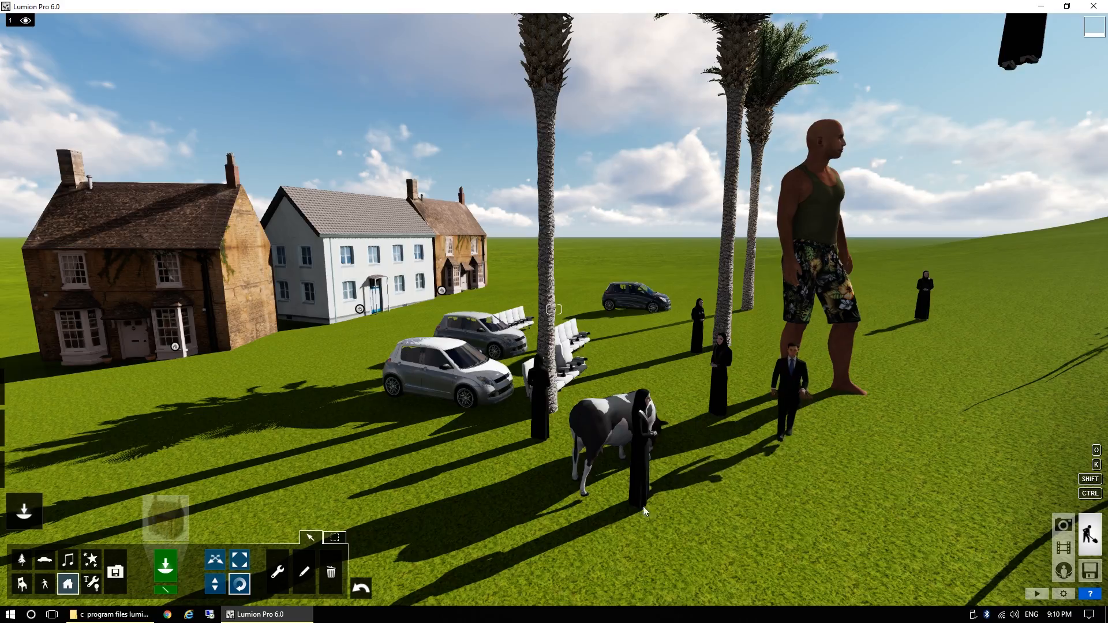
Box-select the central bamboos, palms, people, cars and the two nearest houses together as one group.
right_drag(723, 335, 306, 369)
key(d)
key(w)
key(d)
key(q)
right_drag(520, 347, 674, 331)
key(s)
key(a)
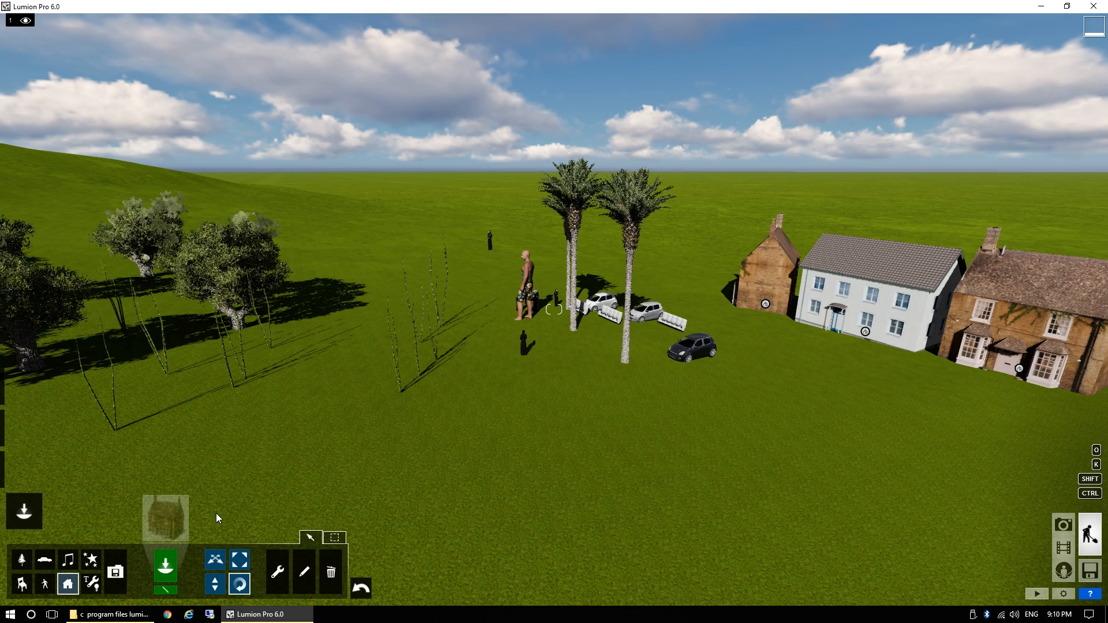
click(335, 539)
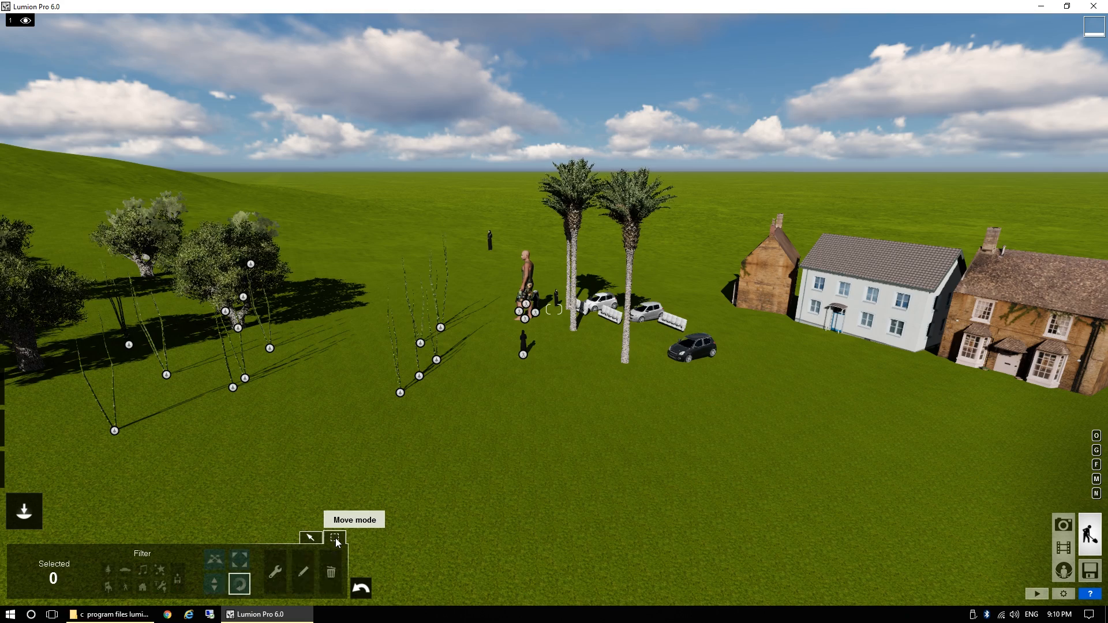
click(224, 565)
drag(388, 355, 1060, 470)
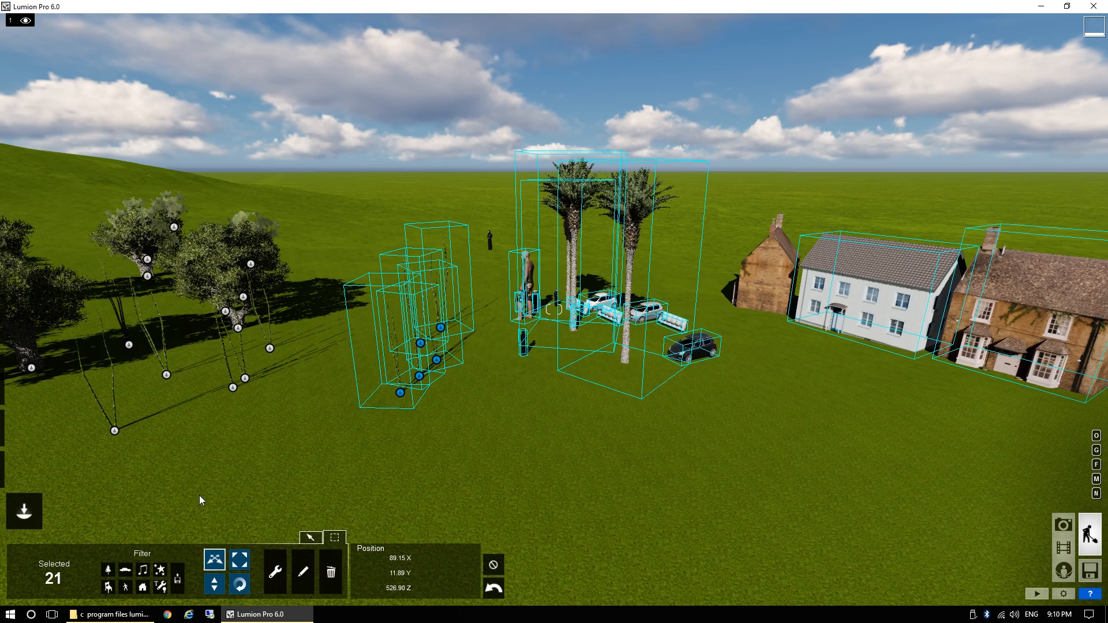
Move the whole selected group of bamboos, palms, people, cars and houses closer to the viewpoint.
key(w)
right_drag(400, 465, 375, 447)
key(e)
key(w)
key(d)
key(w)
key(w)
key(s)
key(s)
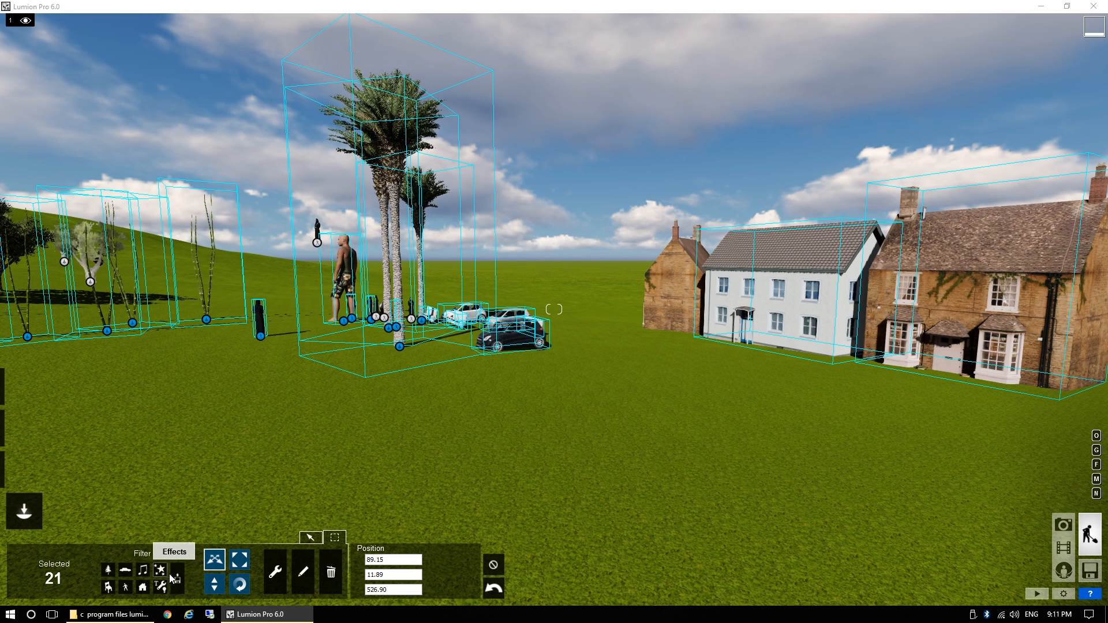
key(s)
right_drag(389, 387, 413, 404)
key(a)
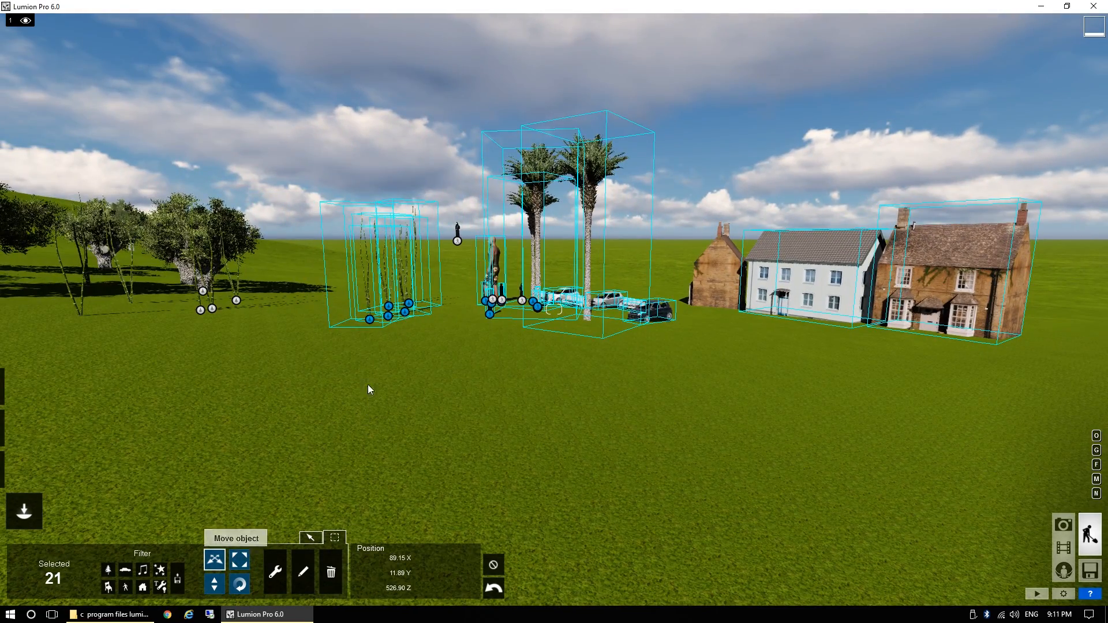
drag(370, 320, 407, 355)
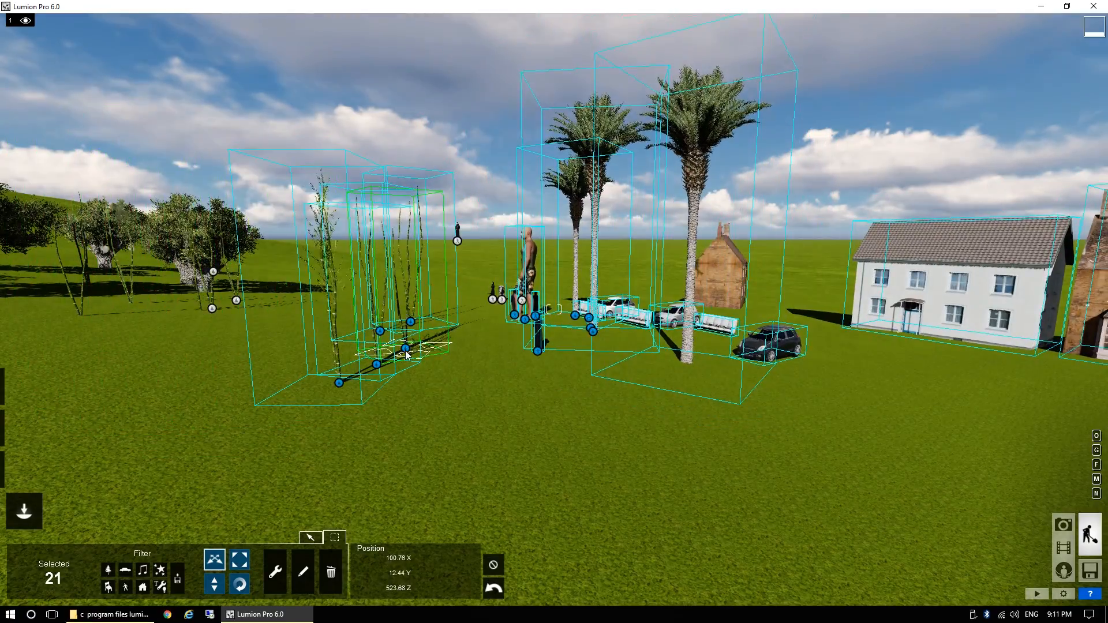
Rotate the selected group's heading, enlarge its objects, and clear the selection.
click(240, 584)
drag(339, 382, 637, 354)
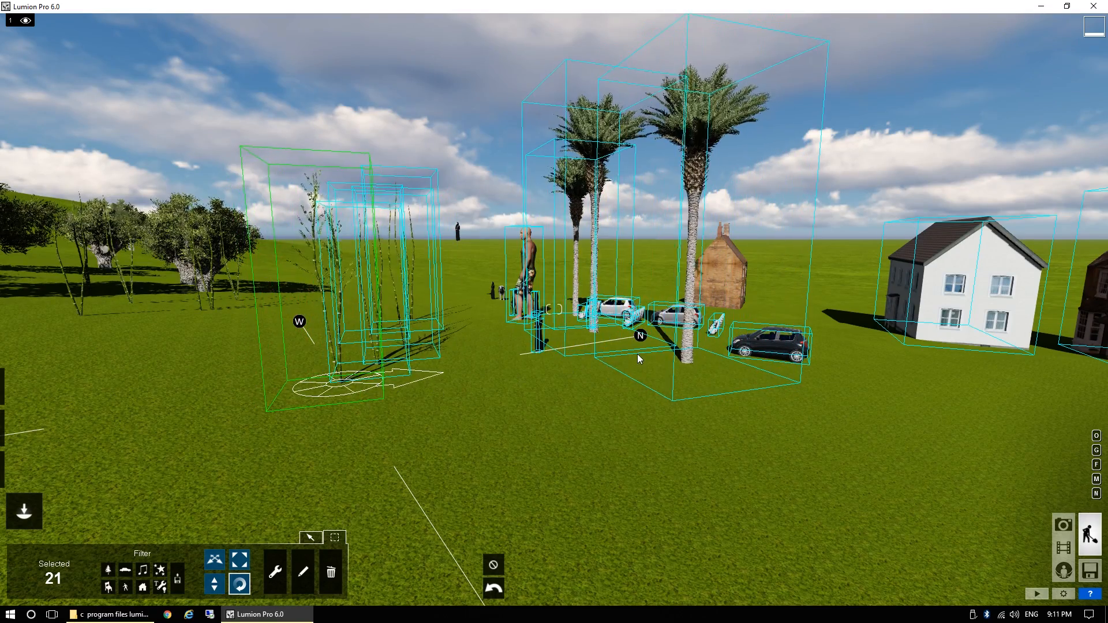
click(245, 564)
drag(345, 380, 374, 386)
right_drag(328, 442, 311, 442)
key(d)
key(w)
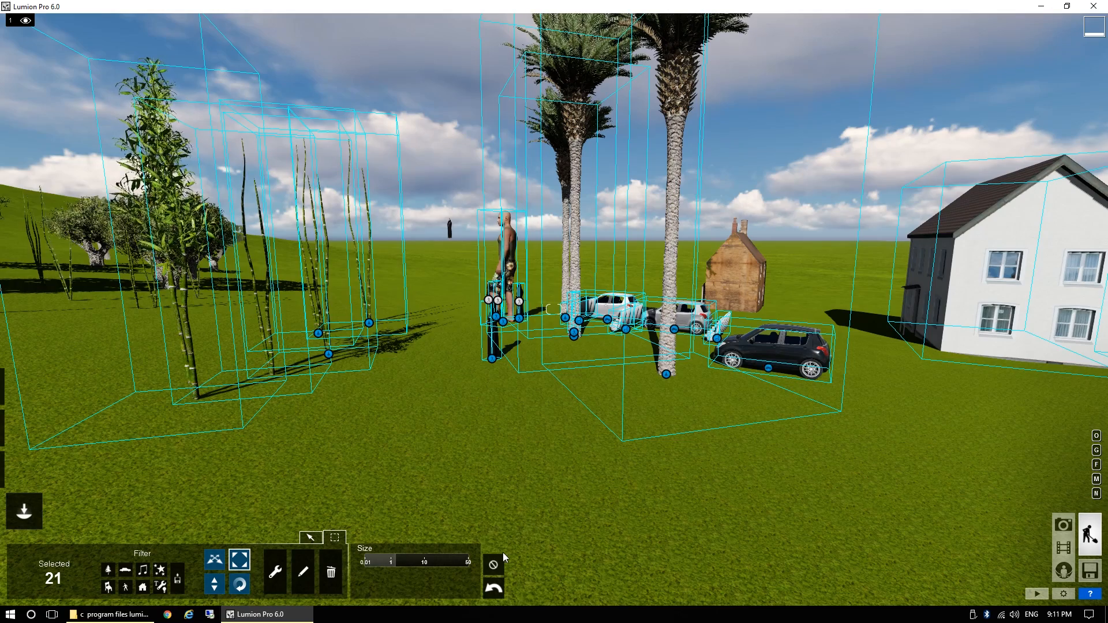
click(494, 565)
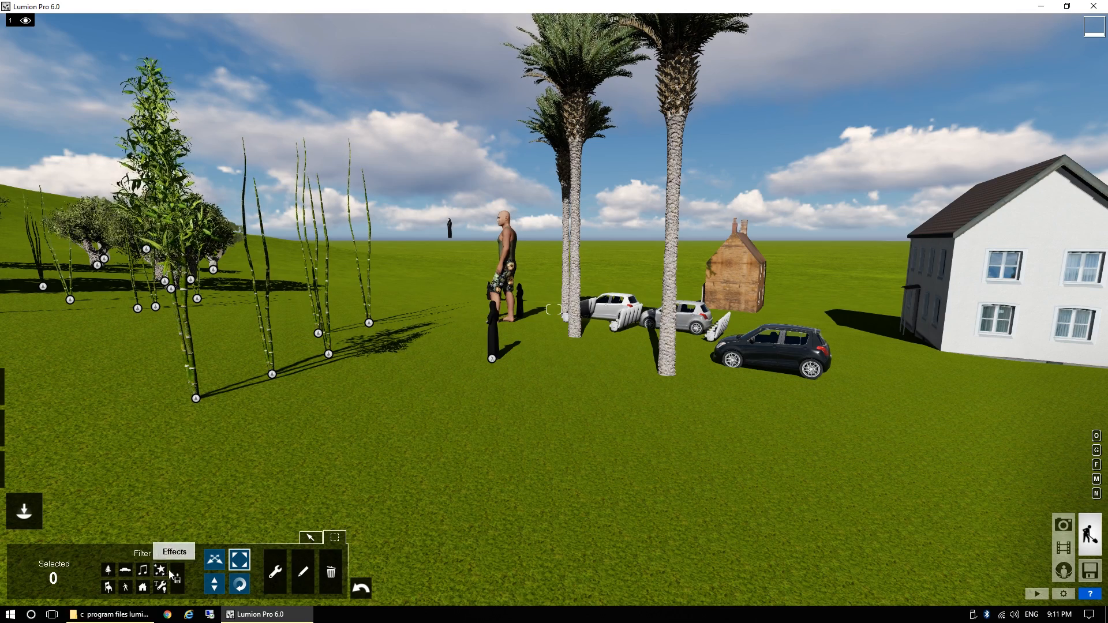
Exclude nature and transport objects from the selection filter and box-select the people, seats and small stone house.
click(108, 570)
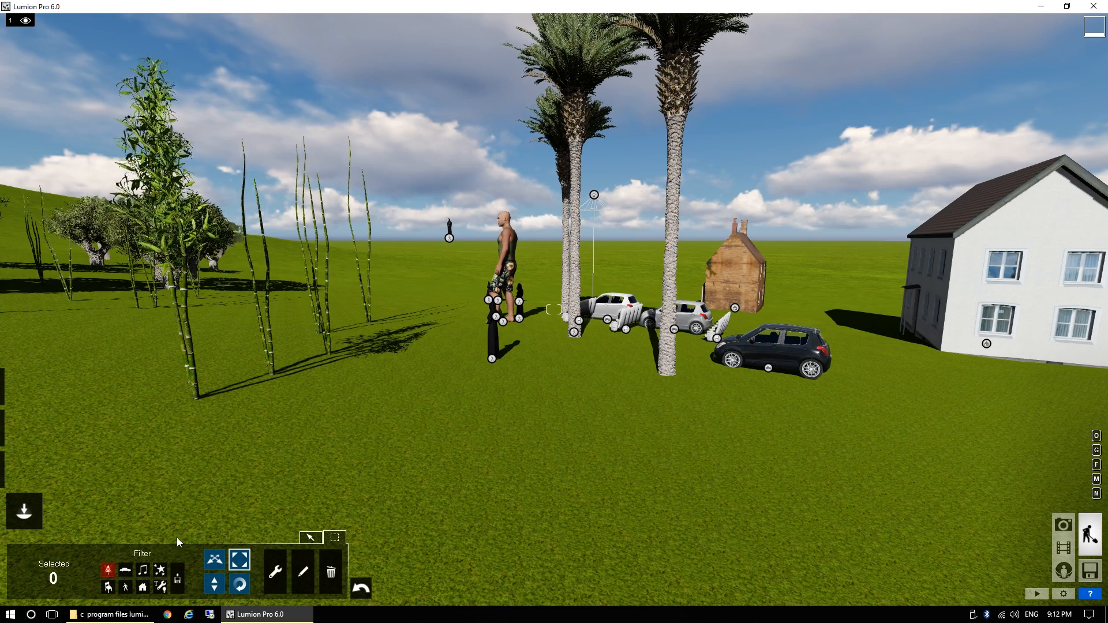
click(126, 572)
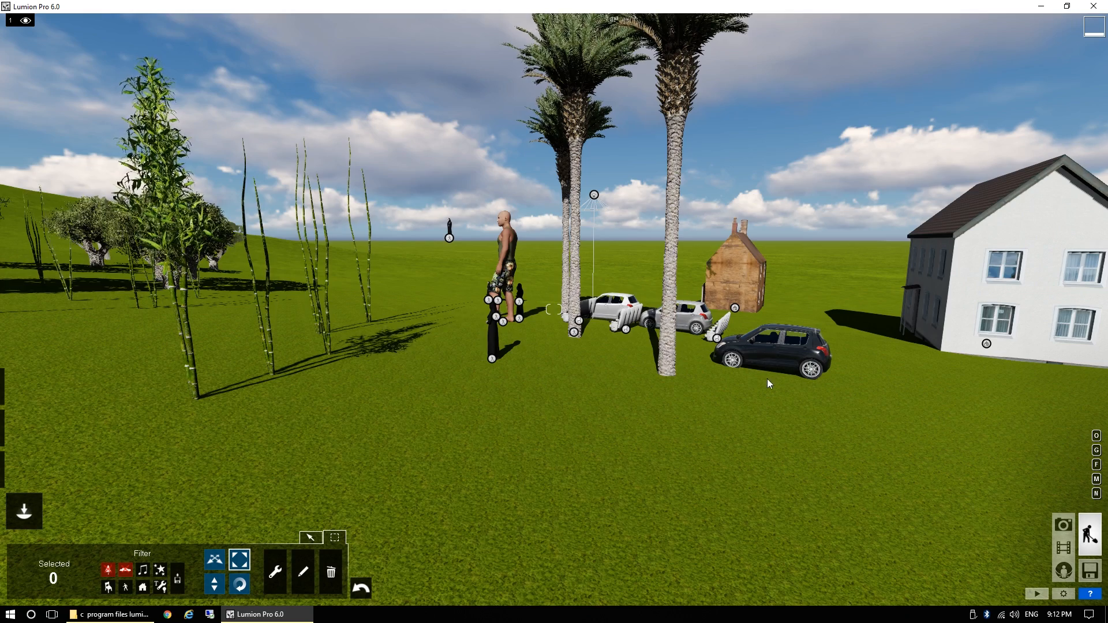
drag(306, 216, 777, 381)
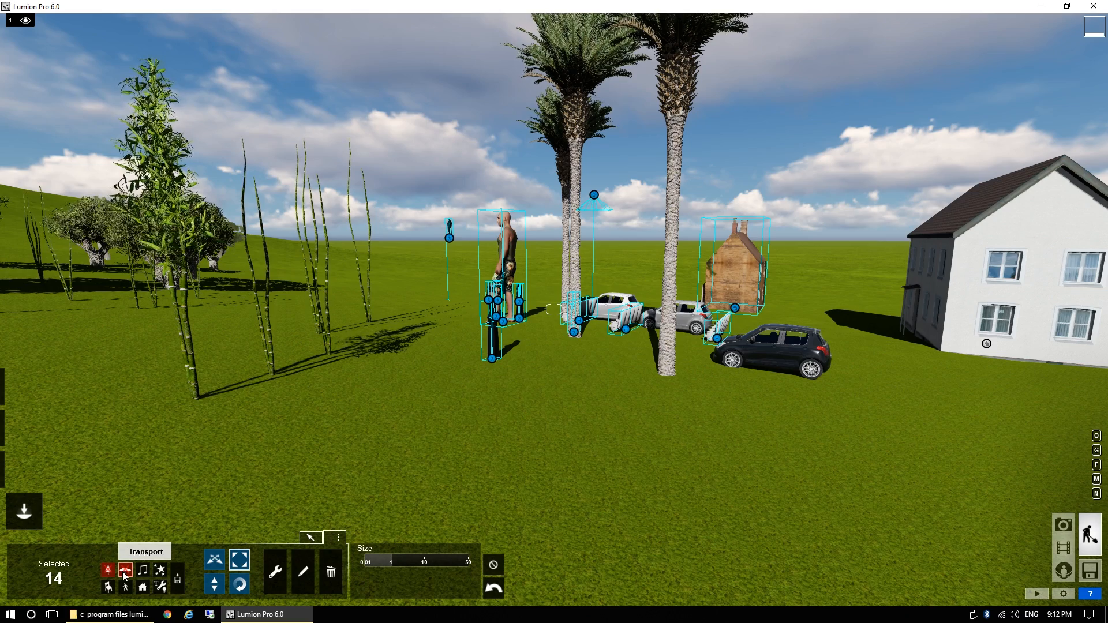
Limit the selection filter to nature objects only and box-select the bamboos, olive trees and palms.
click(109, 588)
click(124, 588)
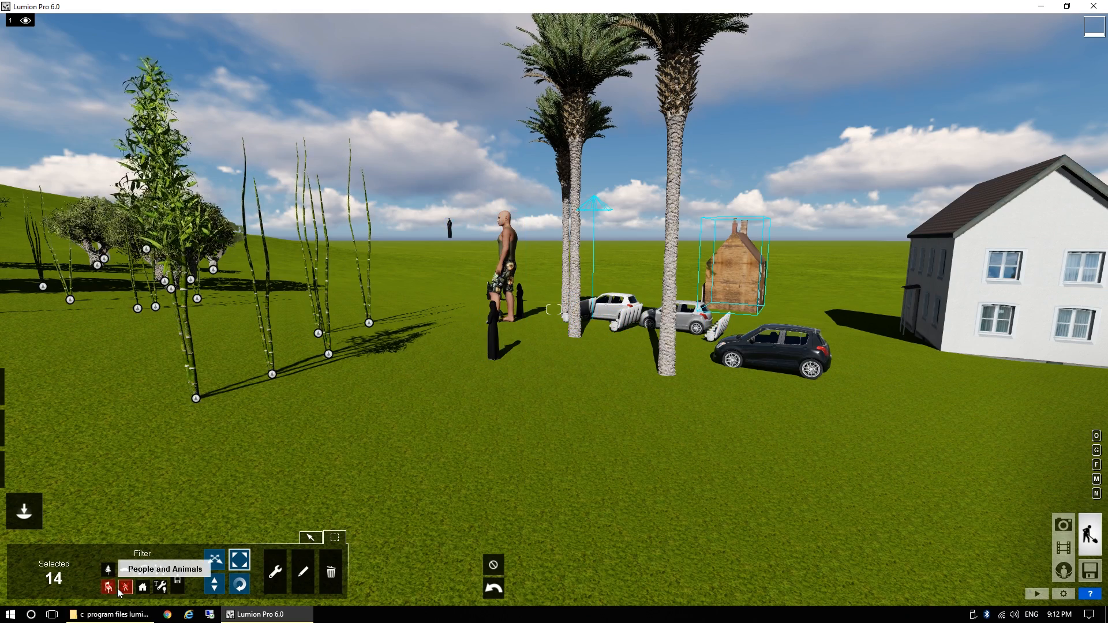
click(109, 571)
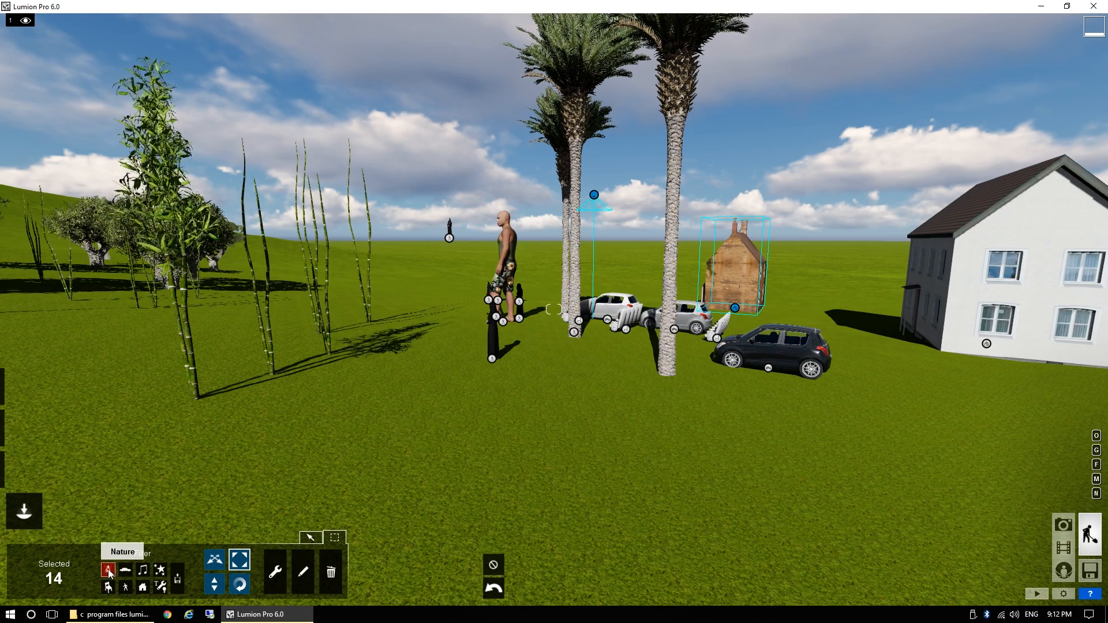
click(161, 587)
click(143, 588)
click(125, 588)
click(109, 588)
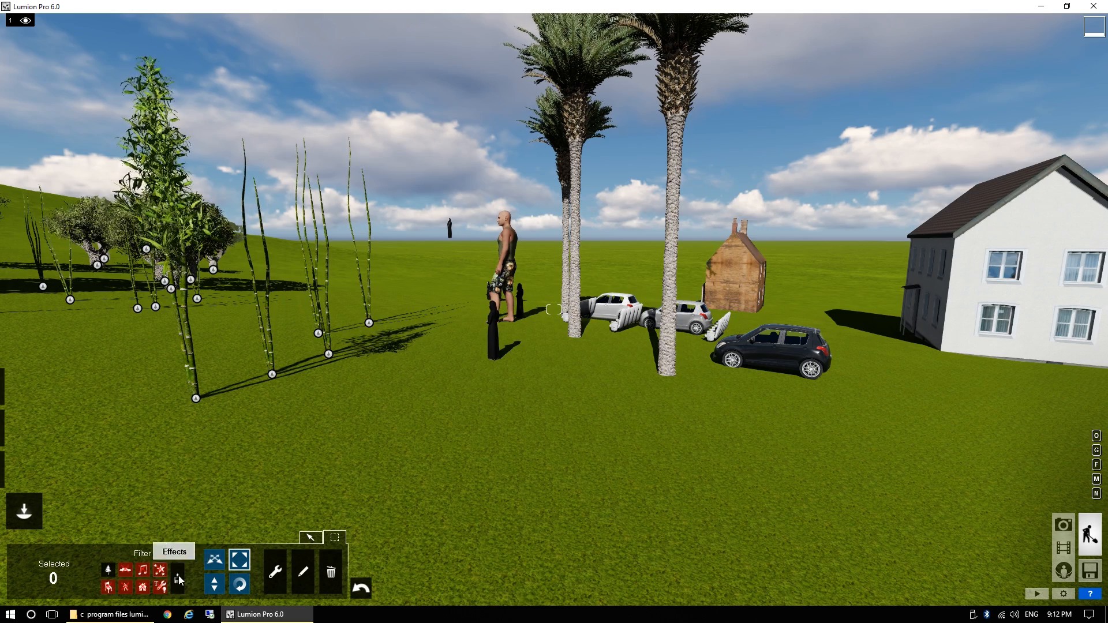
drag(61, 110, 720, 414)
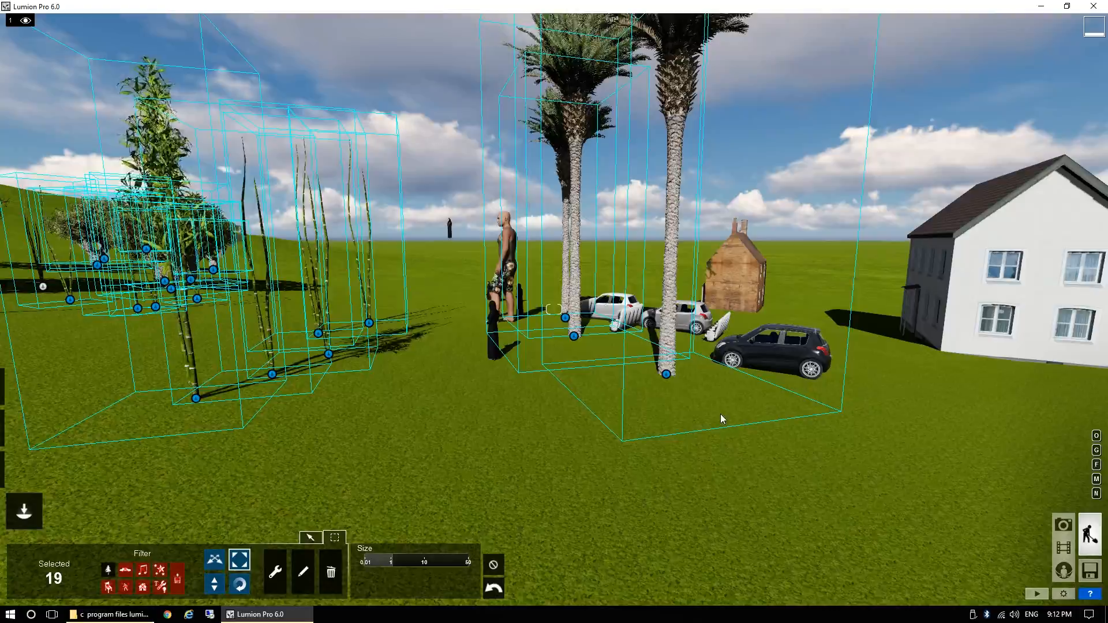
Move the selected group of trees and bamboos across the grass, bringing the palms in front of the white house.
key(w)
right_drag(708, 411, 246, 427)
key(d)
key(q)
key(d)
key(d)
key(w)
key(d)
key(w)
key(w)
right_drag(537, 425, 708, 417)
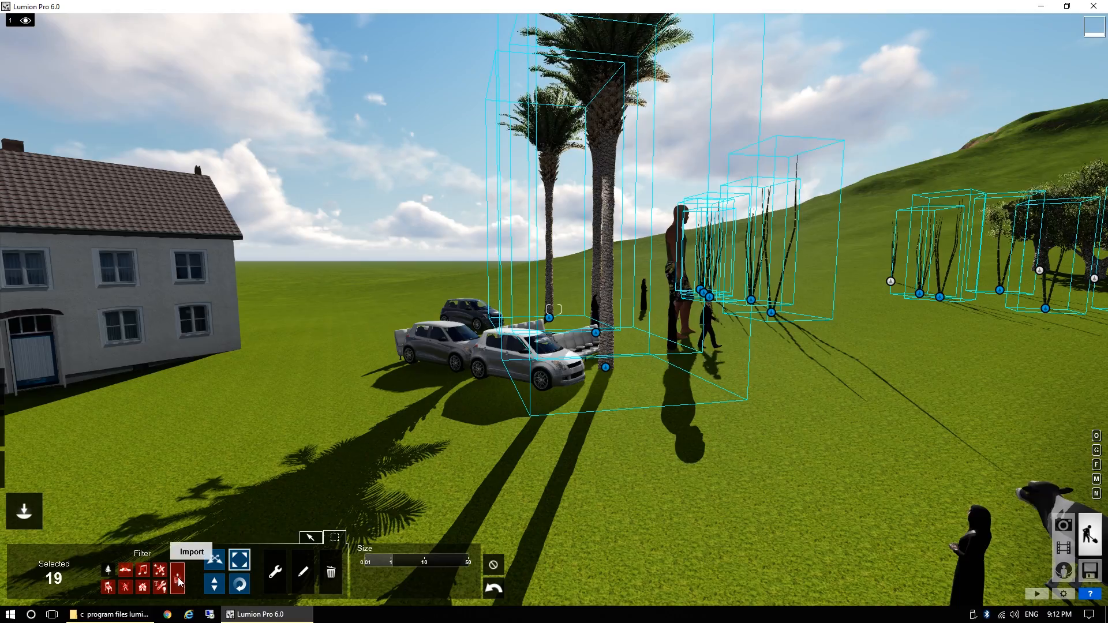
click(215, 560)
drag(606, 367, 310, 415)
Clear the tree and bamboo group selection and return to single-object placement.
key(d)
key(d)
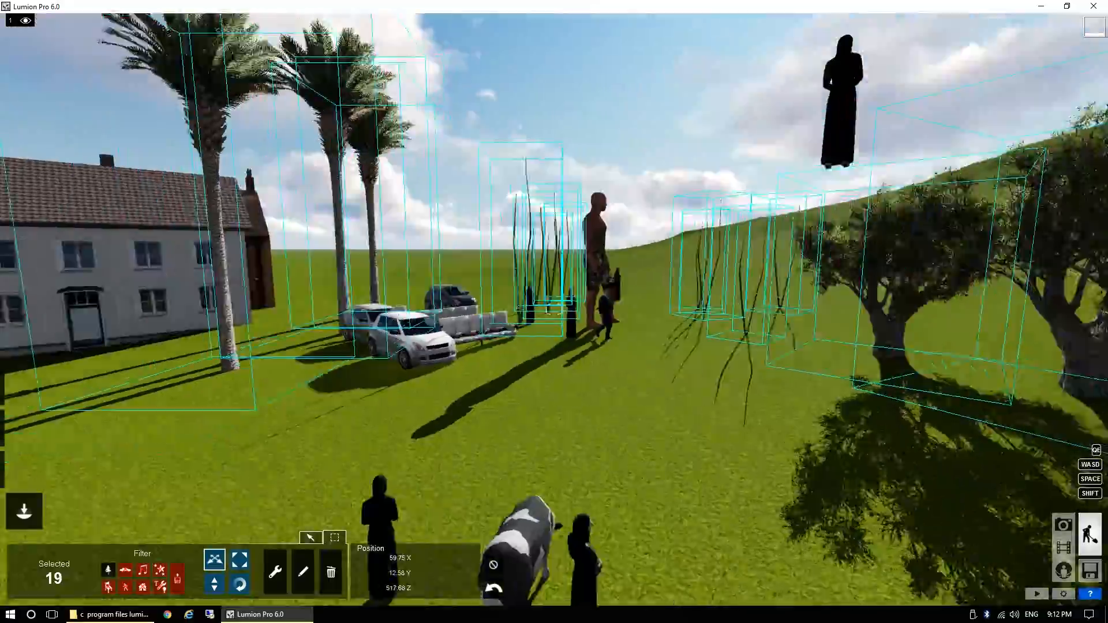
key(w)
key(s)
key(d)
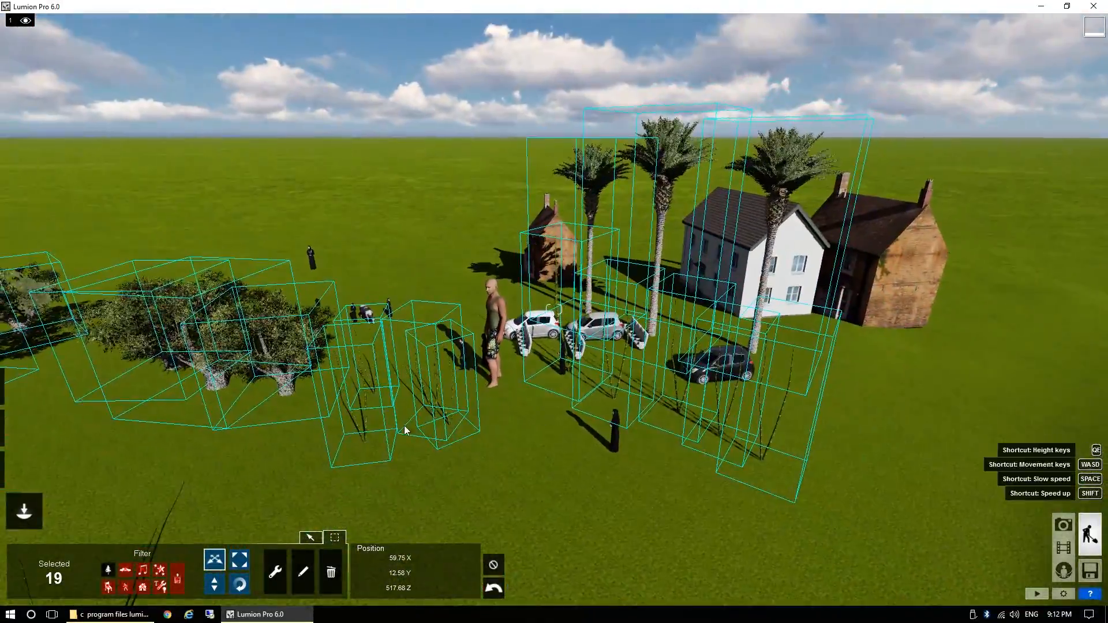
mouse_move(31, 513)
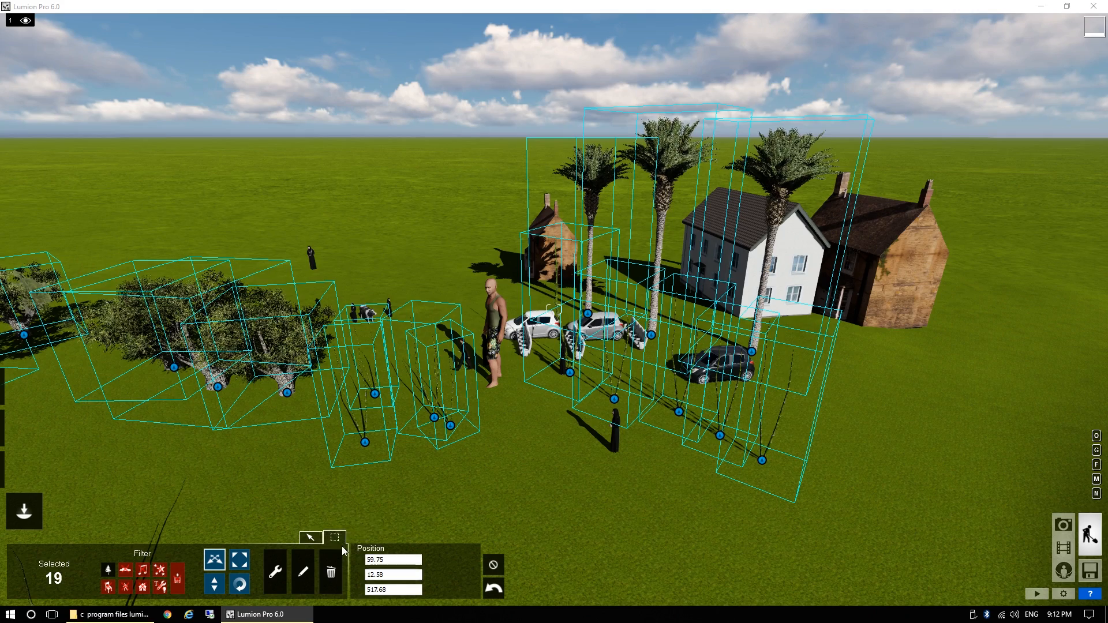
click(310, 538)
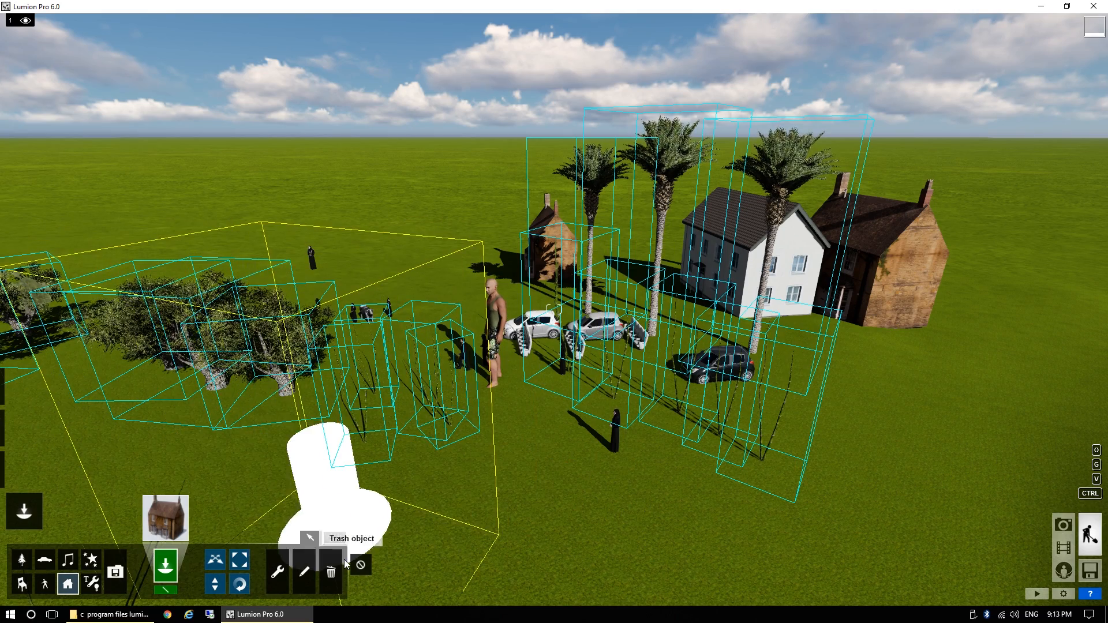
click(337, 539)
click(492, 565)
click(311, 537)
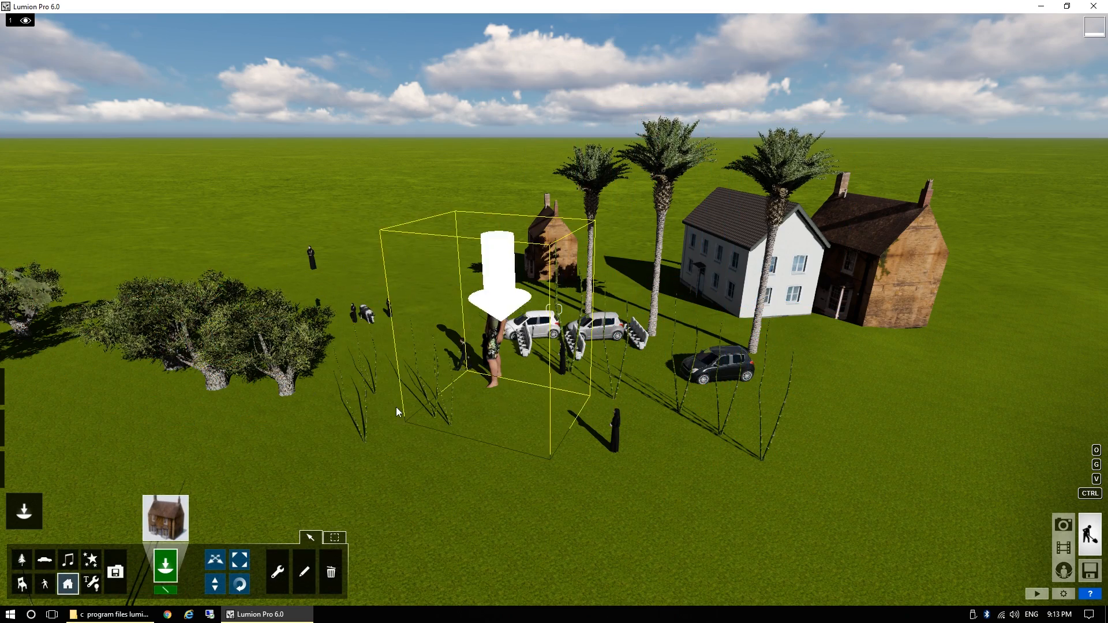
Look at the landscape's water tools and return to object placement with a view over the olive trees.
mouse_move(28, 393)
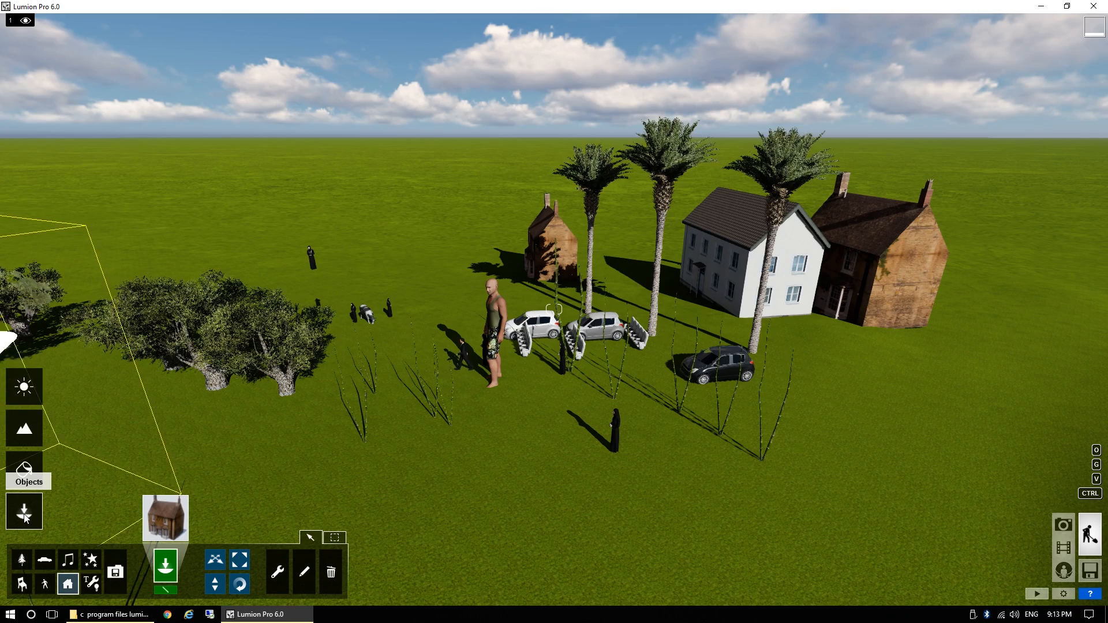
click(24, 428)
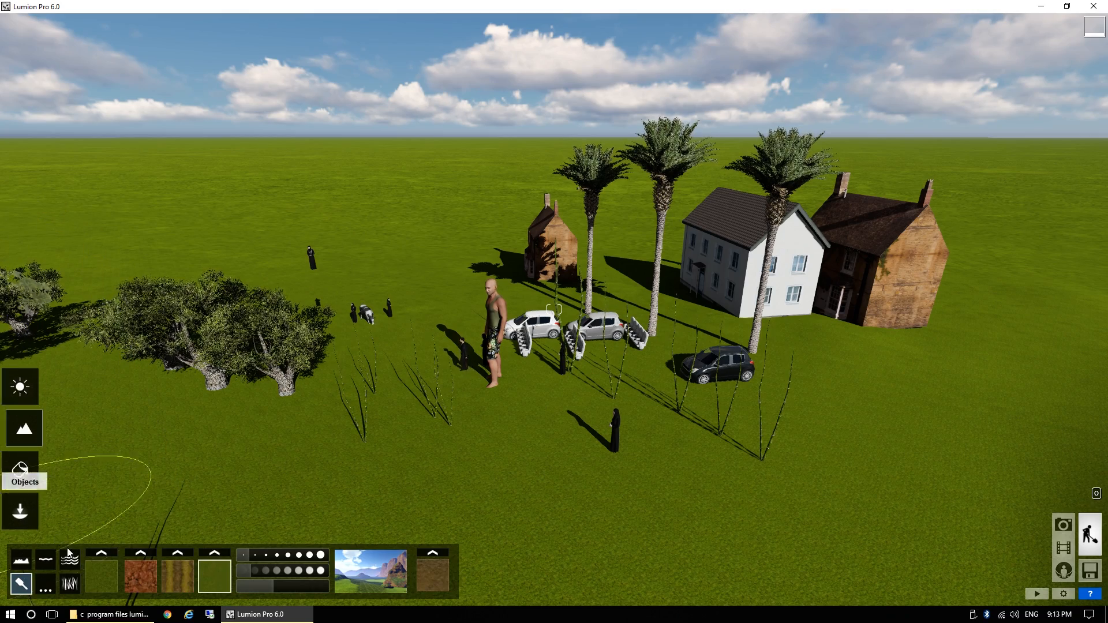
click(45, 560)
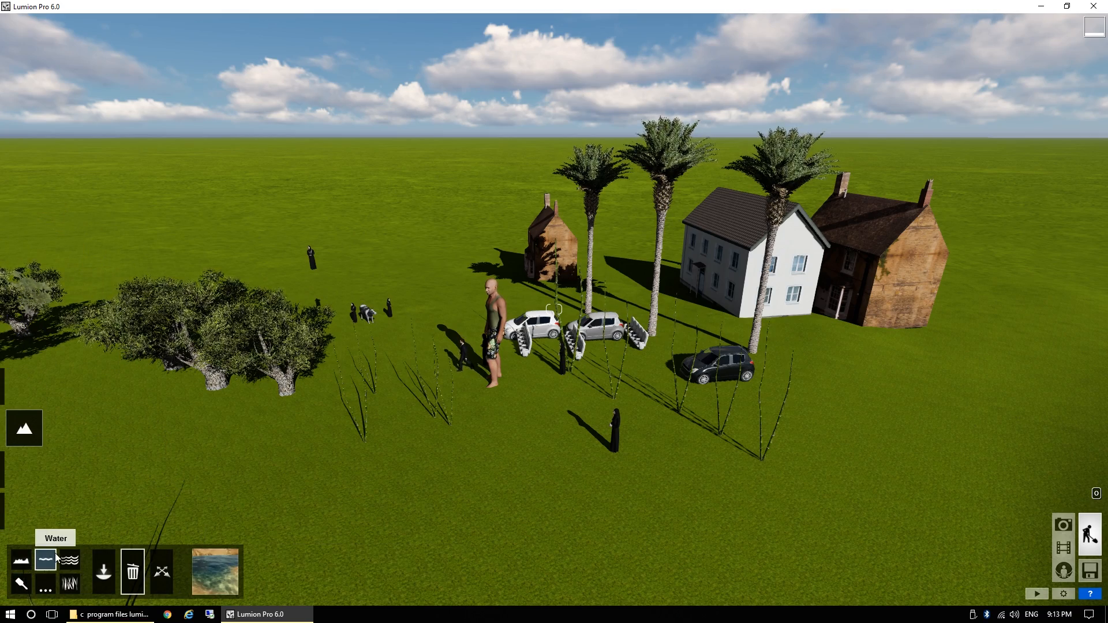
mouse_move(25, 419)
click(32, 376)
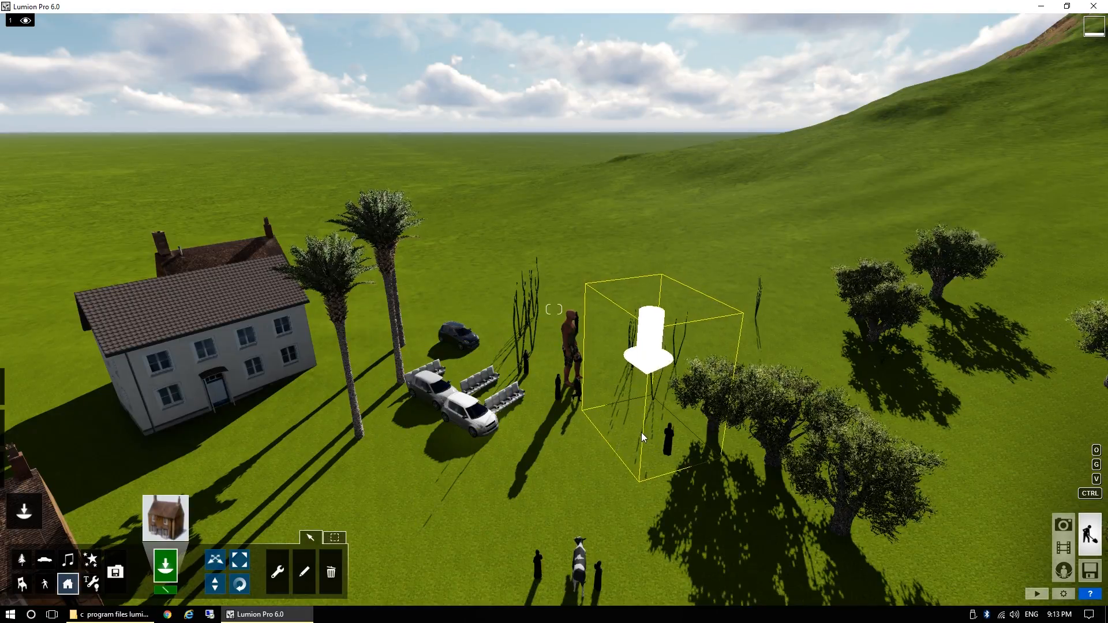
right_drag(628, 454, 727, 476)
right_drag(925, 465, 933, 456)
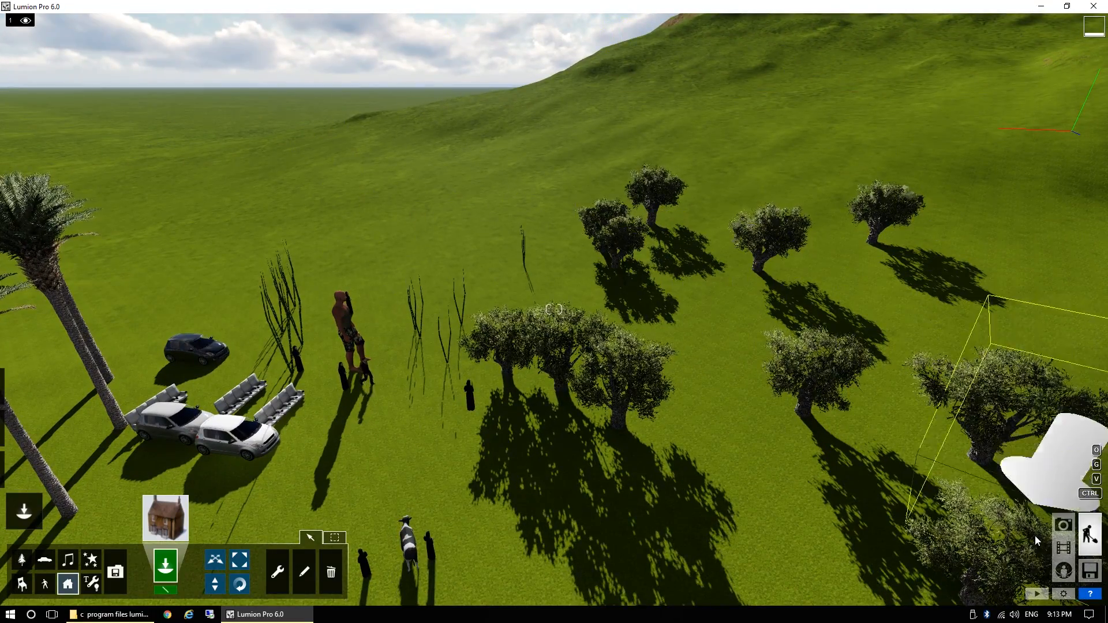
Save the scene under the name Demo and reload it from the saved scenes.
click(1091, 571)
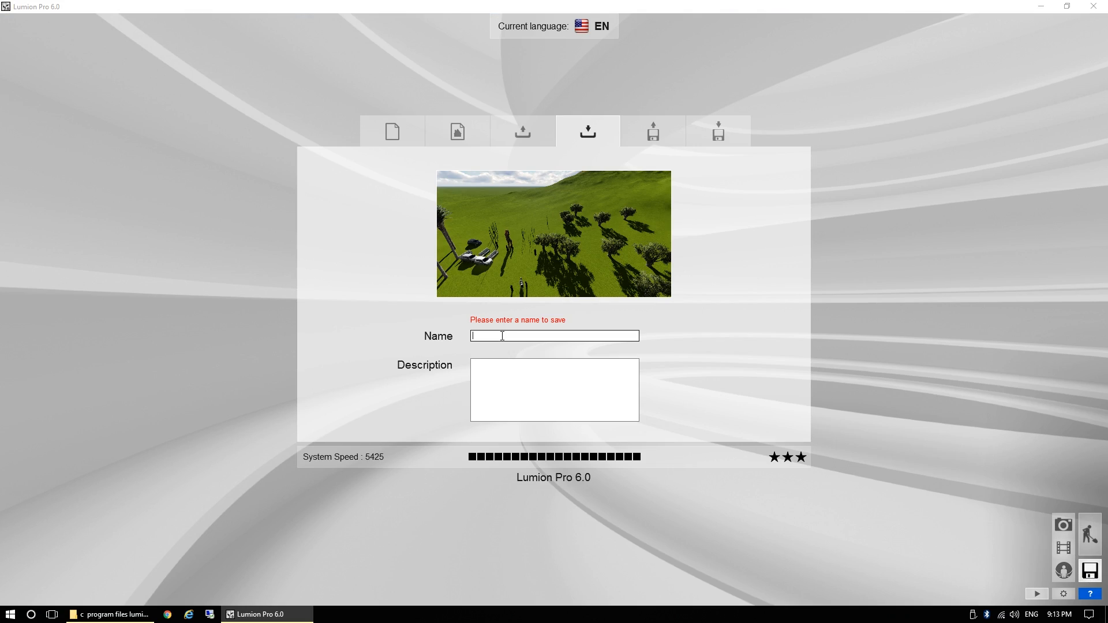
text(Demo)
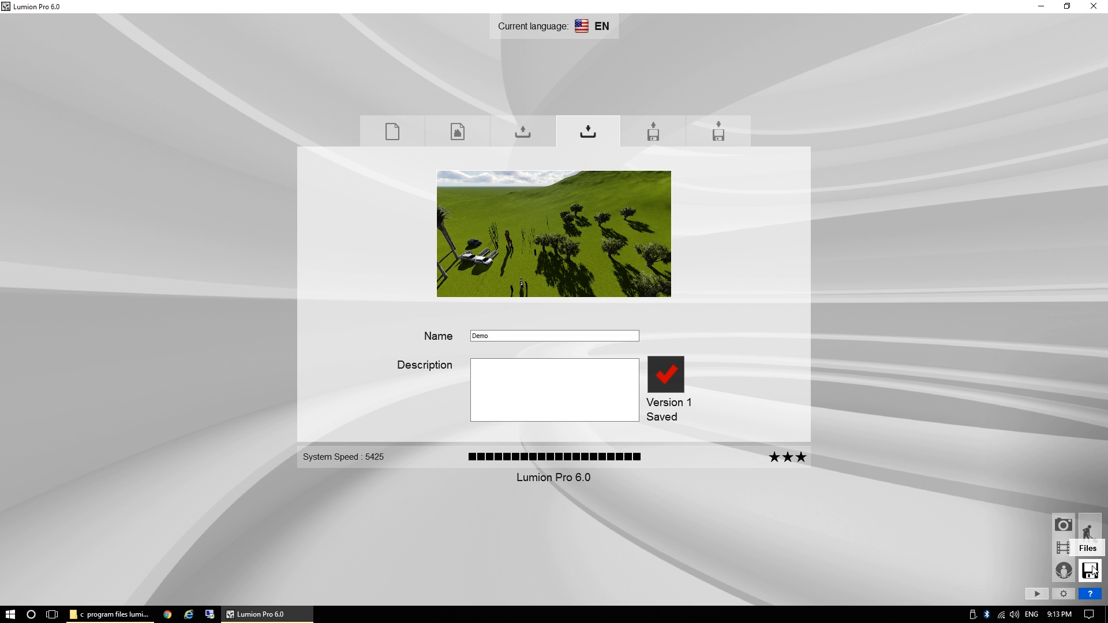
click(459, 128)
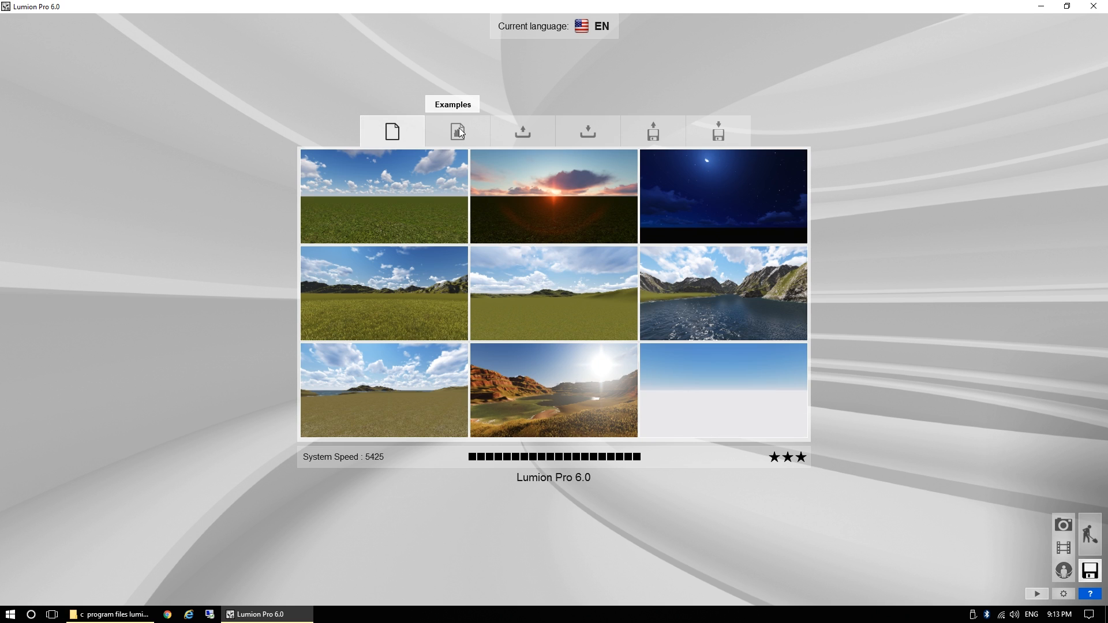
click(519, 128)
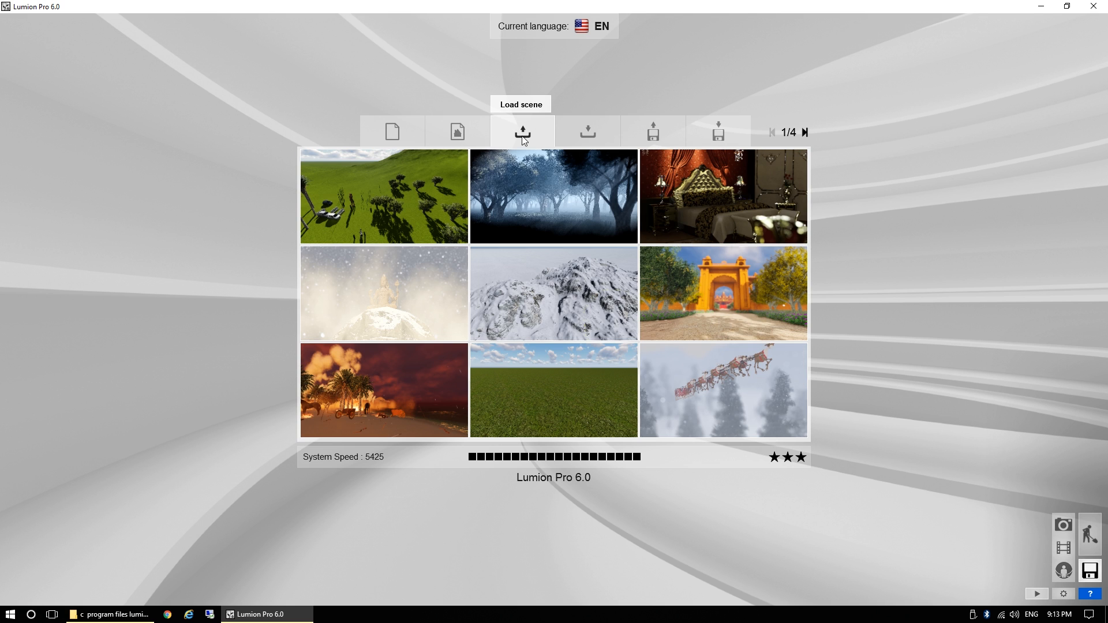
click(392, 199)
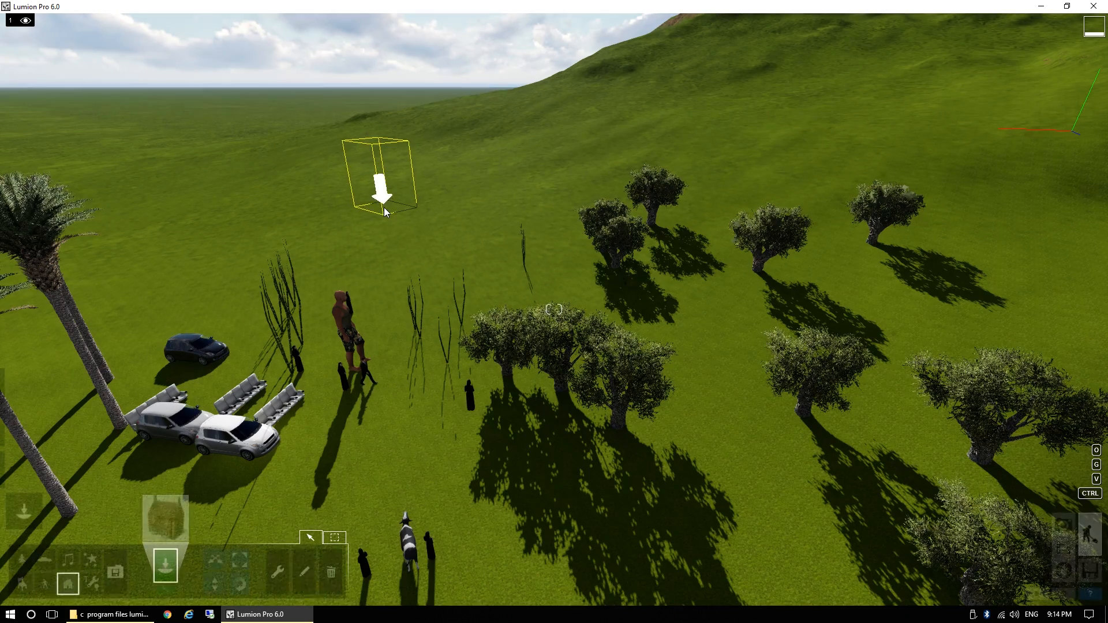
Examine the reloaded scene's houses, palms, bamboos, olive trees and people from several viewpoints.
right_drag(850, 363, 514, 381)
right_drag(554, 309, 600, 323)
right_drag(874, 433, 869, 392)
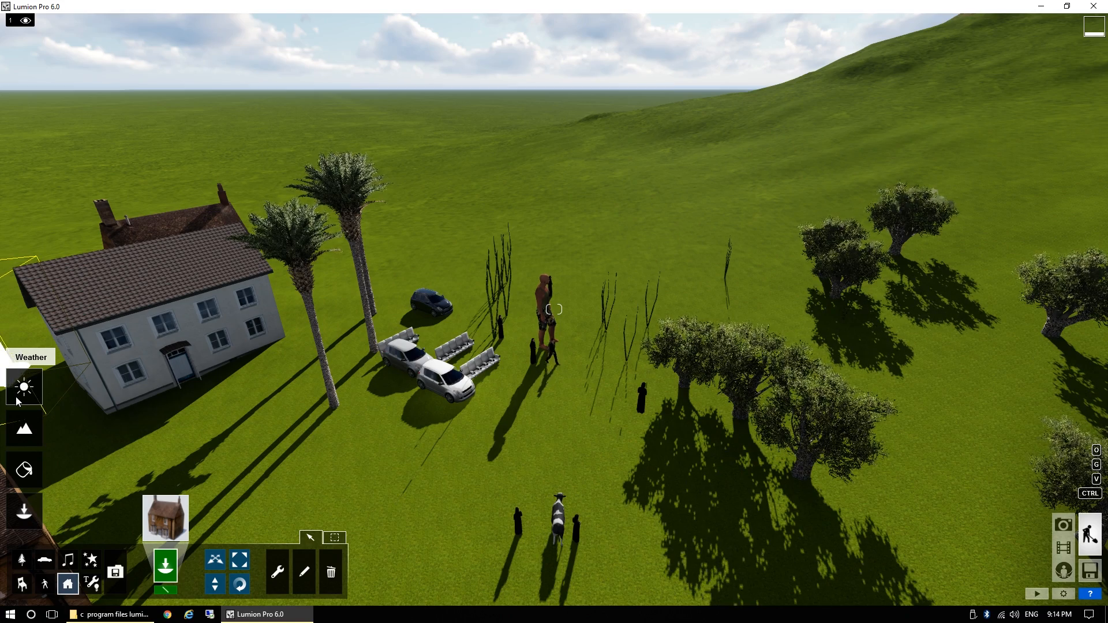
key(d)
right_drag(49, 398, 0, 348)
key(d)
key(e)
key(d)
key(d)
key(w)
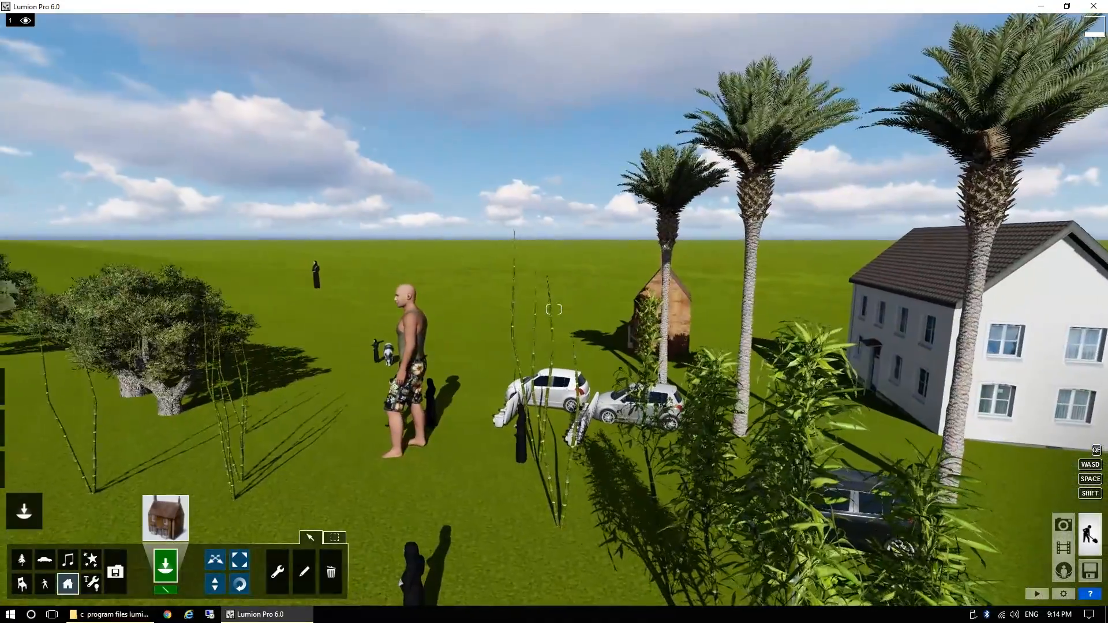